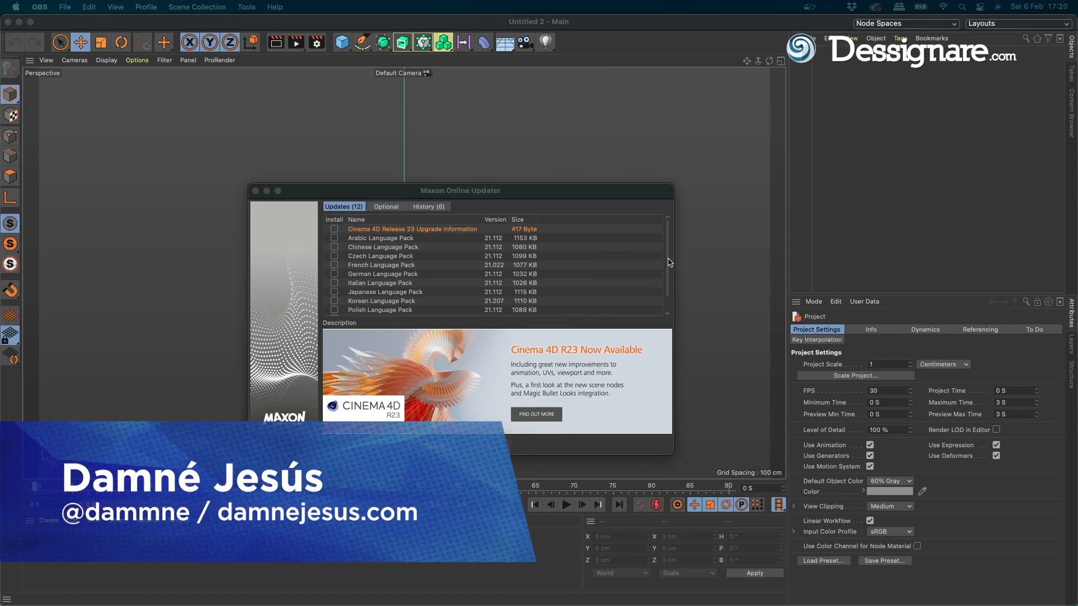
- Look through the available updates in the online updater and dismiss it without installing any
drag(669, 264, 670, 276)
scroll(562, 264, up, 2)
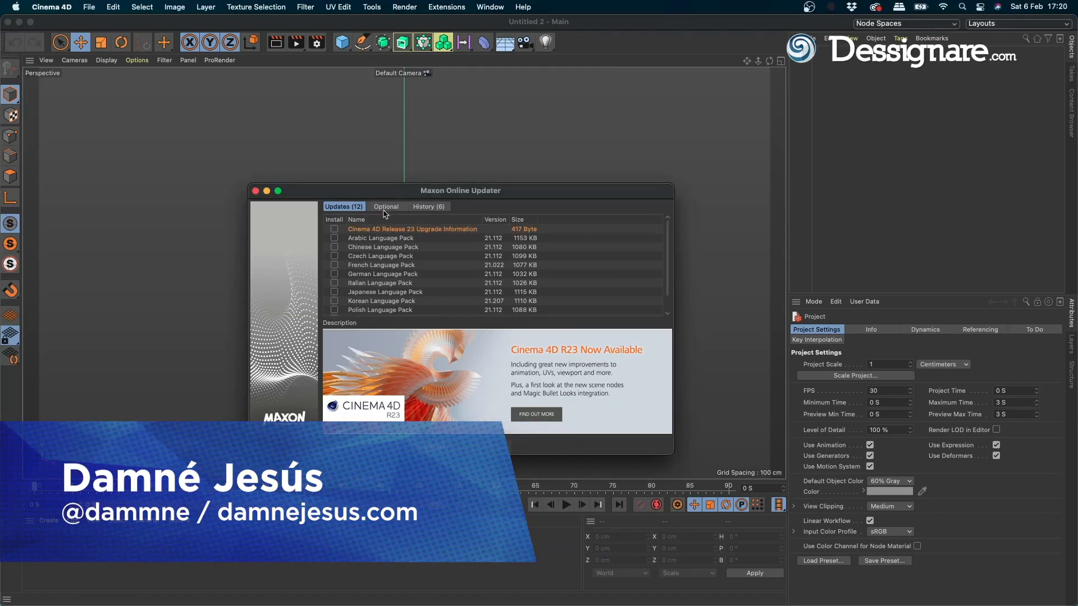
key(Escape)
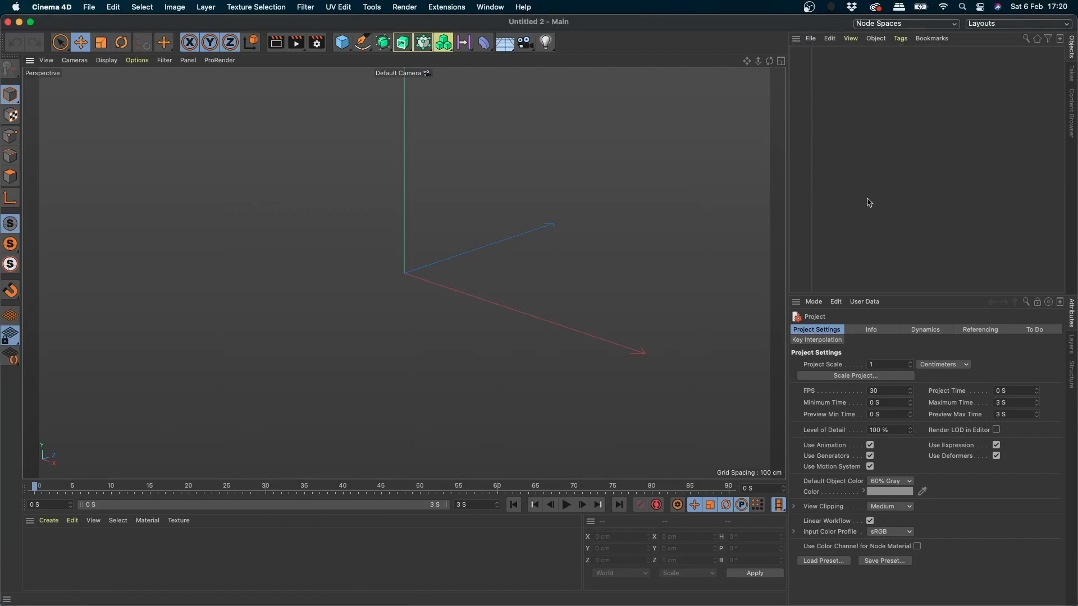
- Shrink and reposition the program window, and enlarge it again to fill the screen
click(1002, 27)
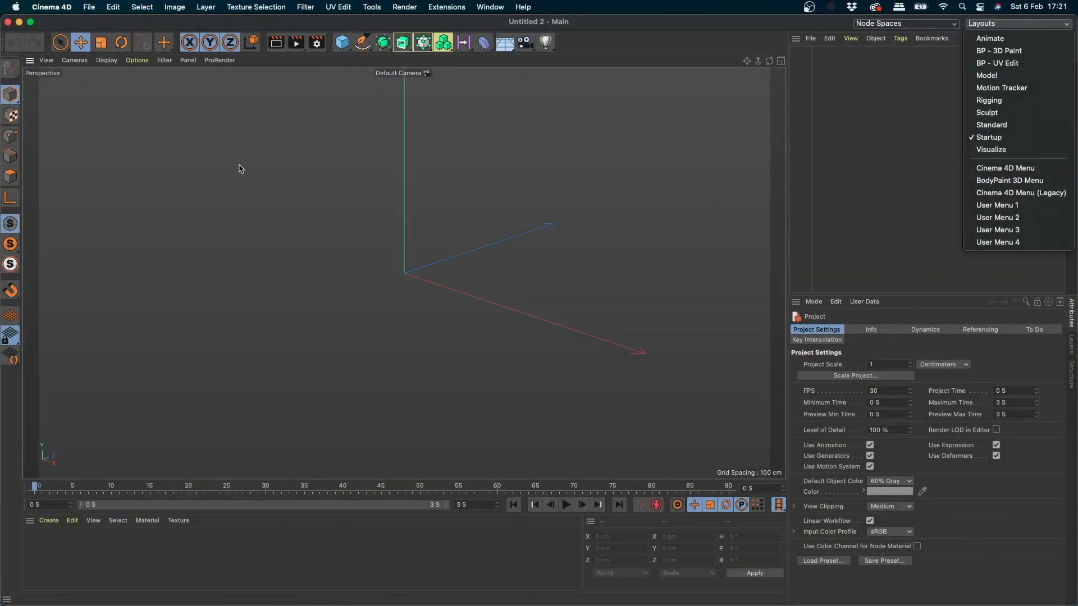
click(77, 22)
drag(7, 23, 648, 226)
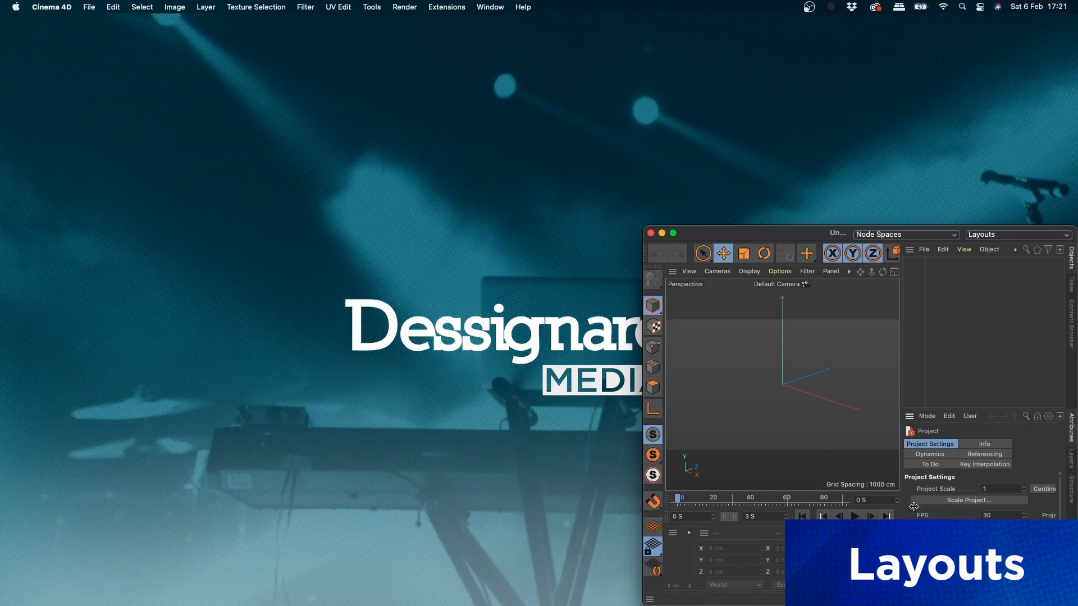
drag(647, 230, 2, 4)
drag(428, 396, 1049, 400)
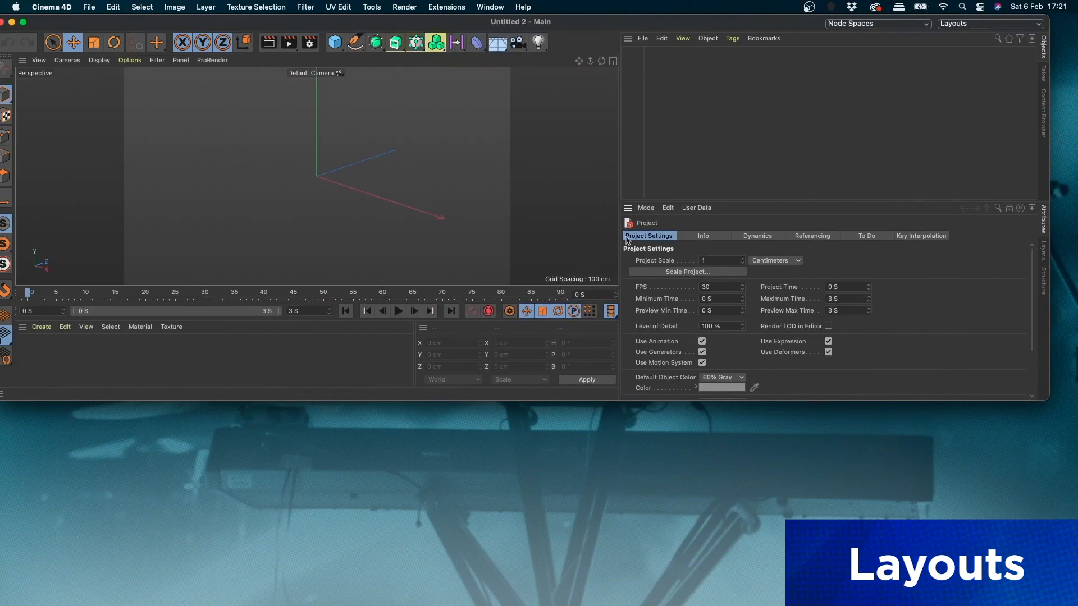
drag(632, 21, 648, 38)
drag(1066, 416, 1066, 605)
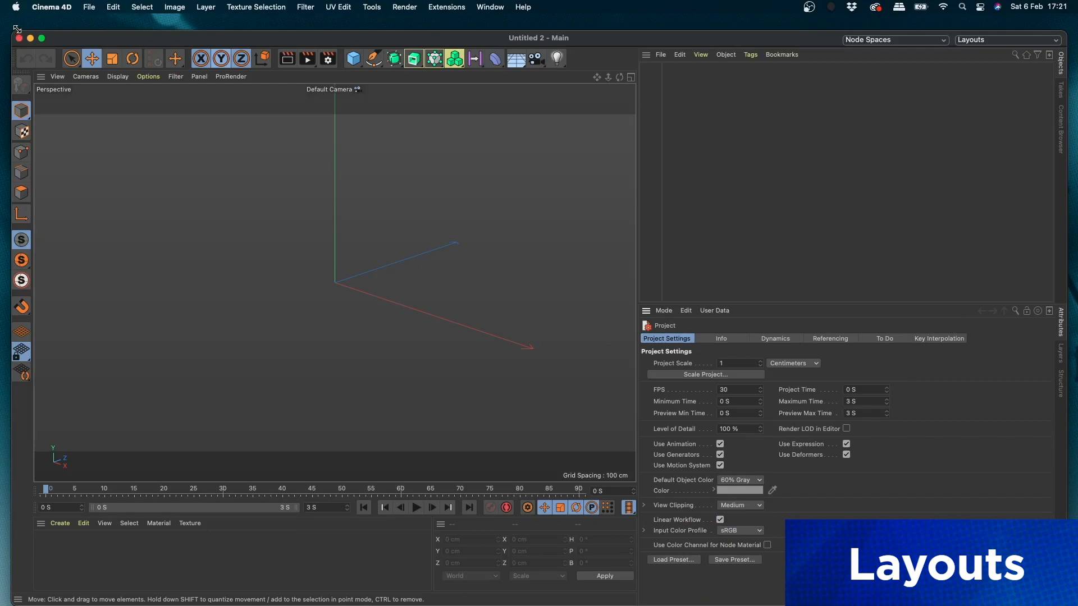
drag(17, 28, 11, 12)
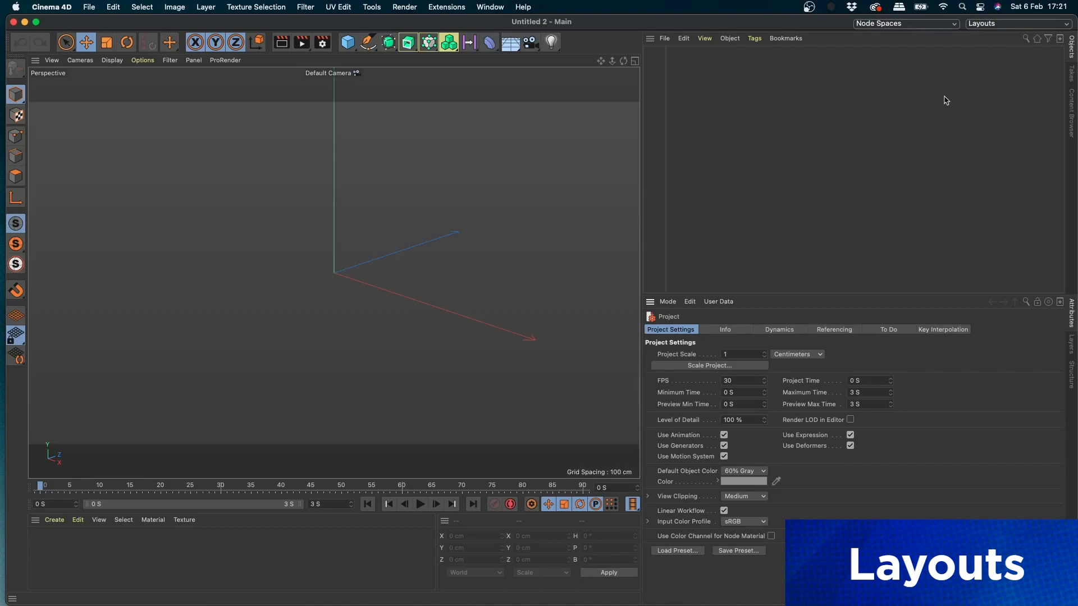
click(1005, 23)
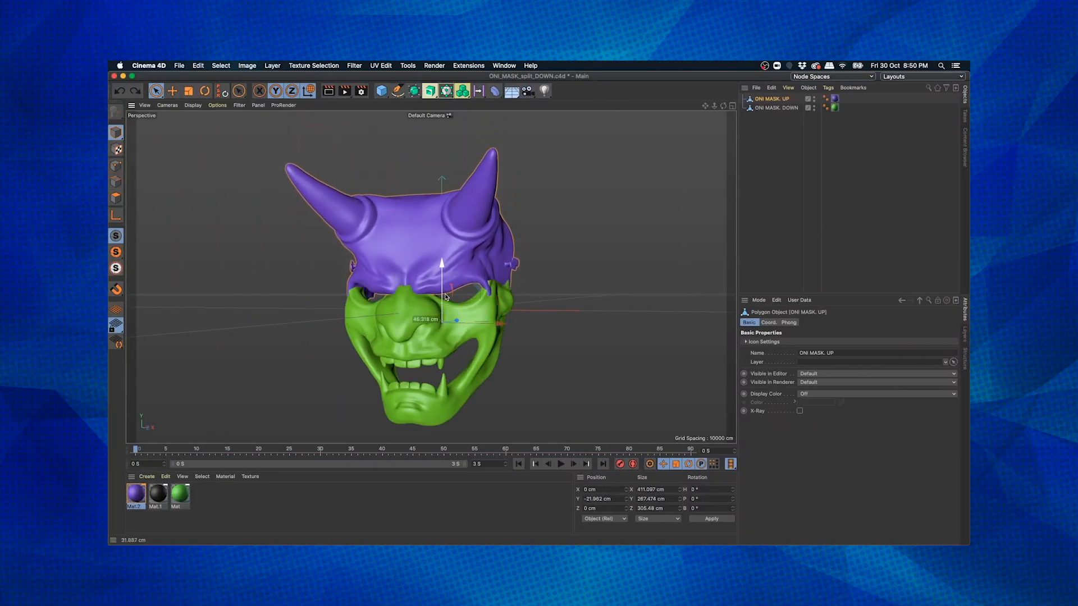
- Move the ONI MASK. UP object upward along its vertical axis, away from the lower half of the mask
drag(446, 298, 444, 242)
drag(444, 245, 446, 262)
alt+drag(446, 262, 494, 310)
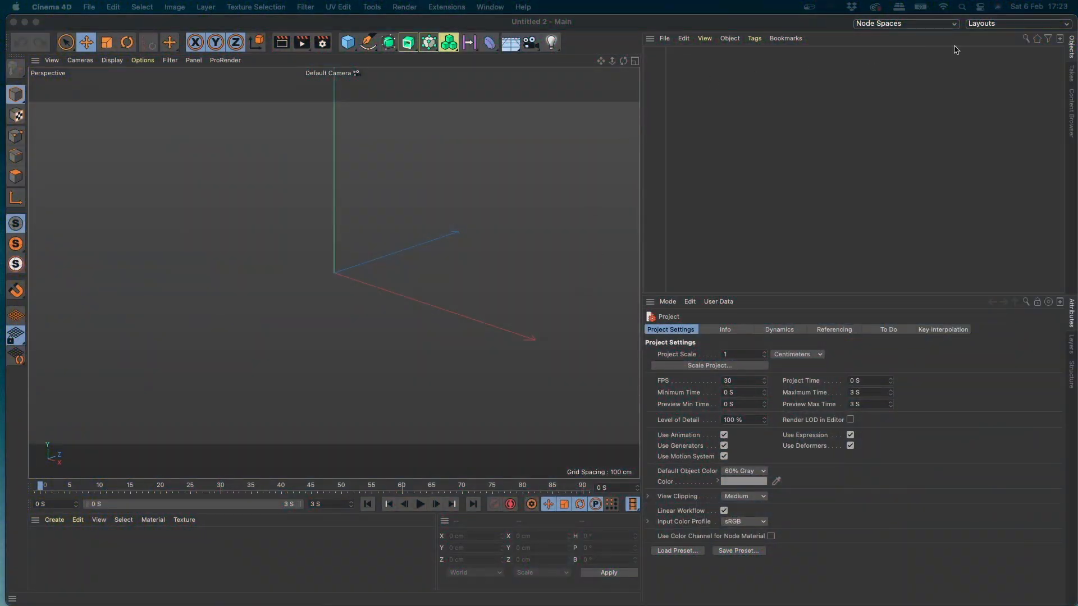
- Switch the interface layout from Startup to Standard and check that it is the active one
click(995, 24)
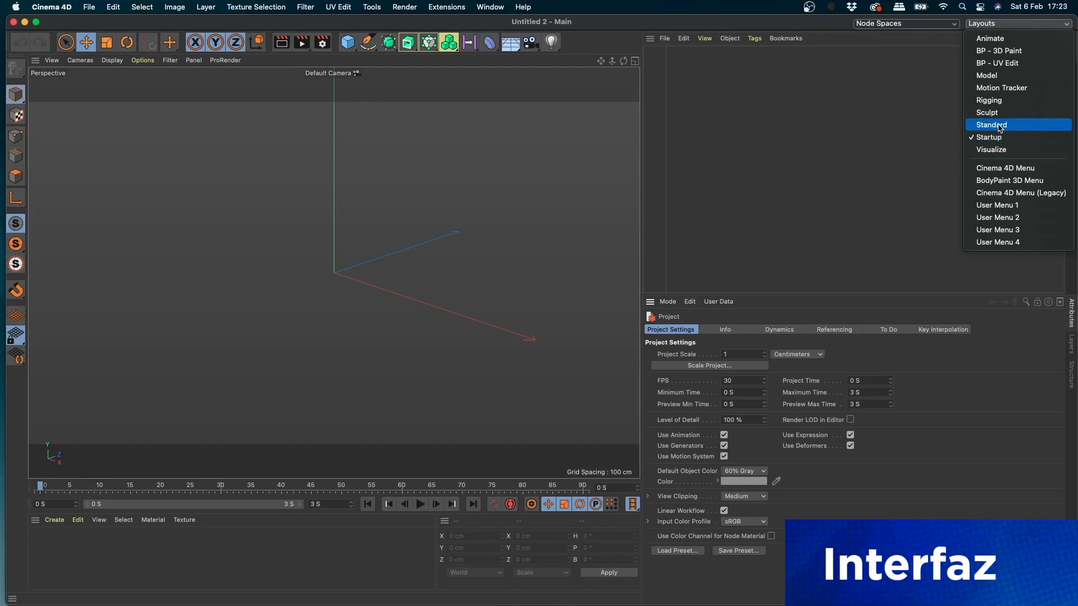
click(1000, 126)
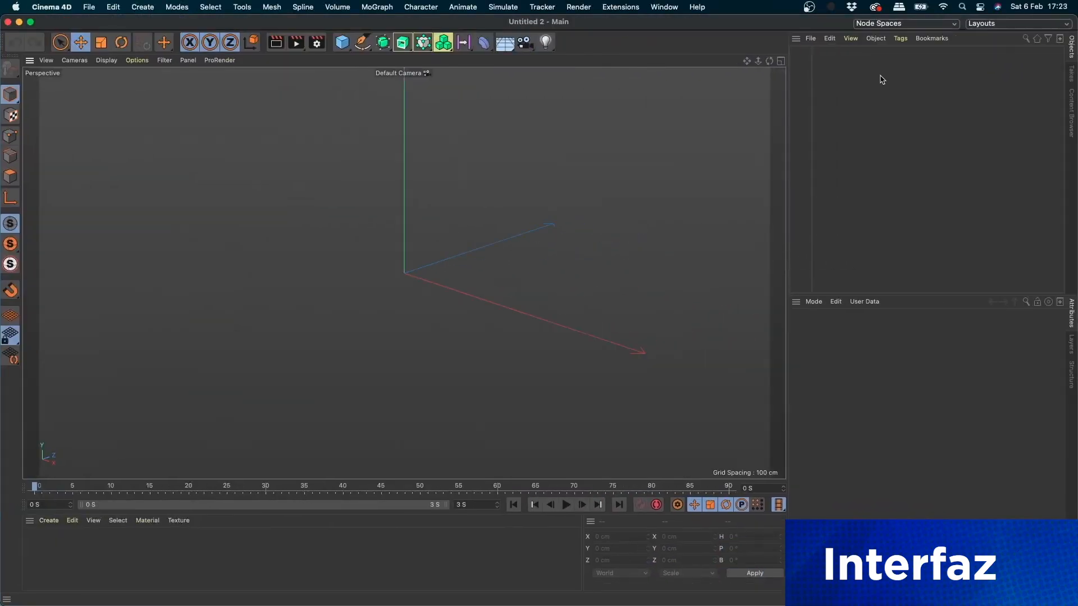
click(1002, 24)
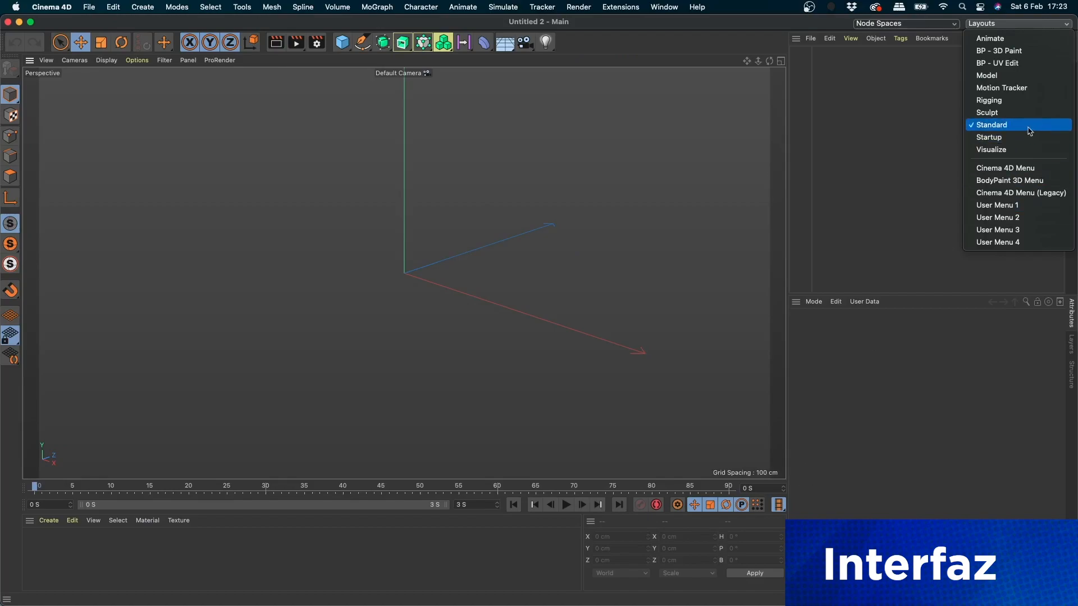
click(880, 207)
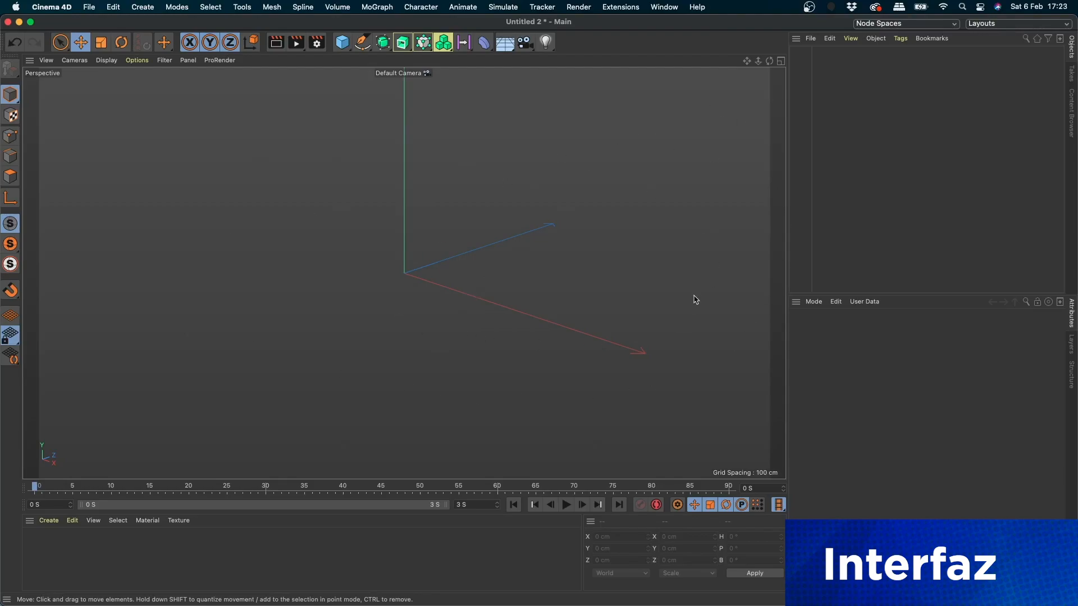
- Examine the available file, export, edit, create, volume, character, tools, animation, tracker and spline commands
click(90, 6)
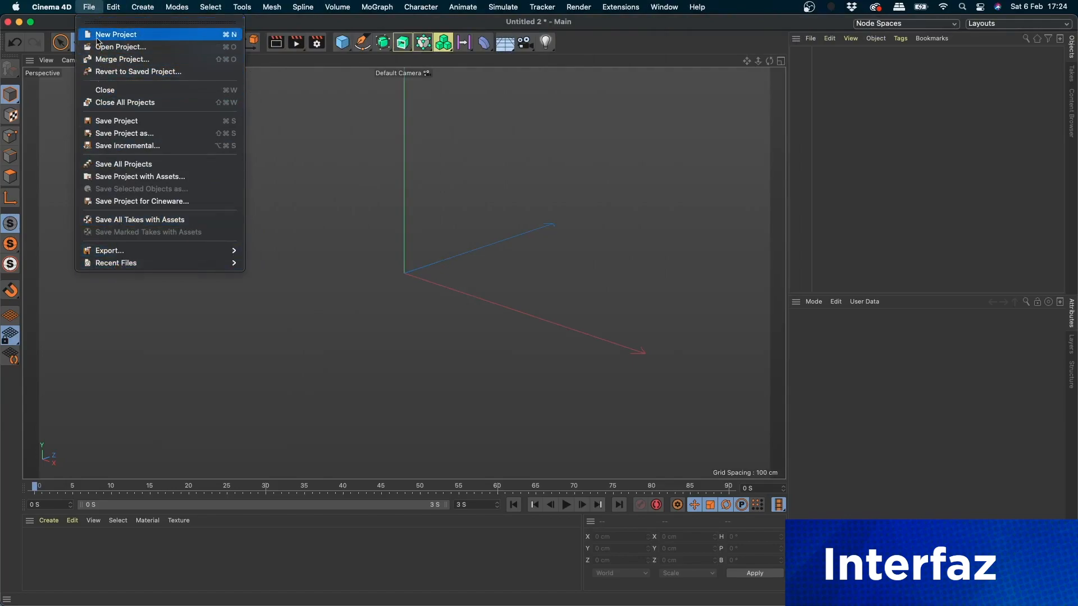
mouse_move(153, 248)
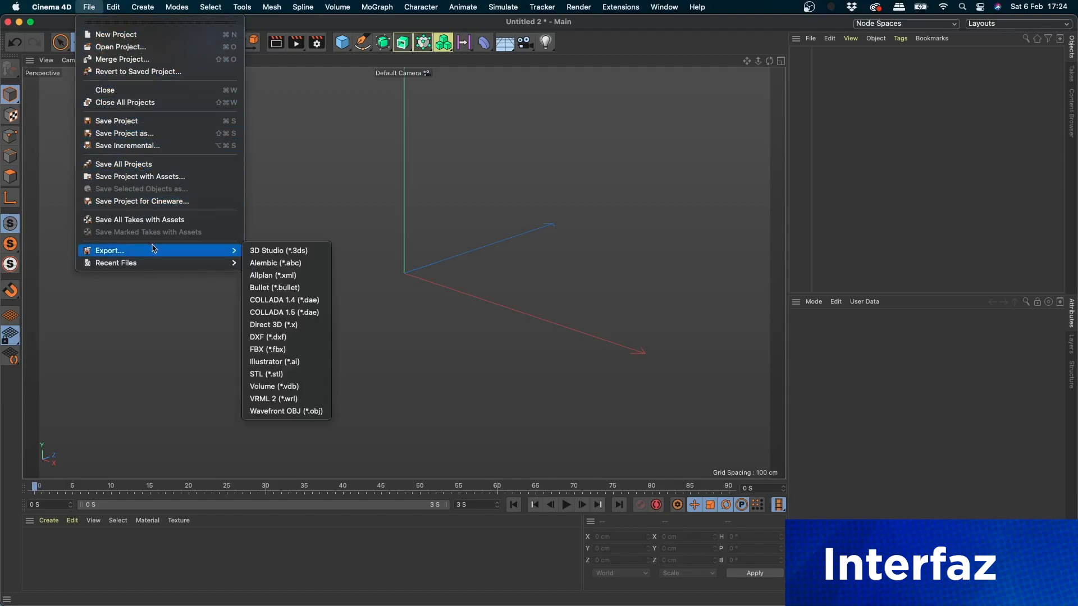
mouse_move(103, 4)
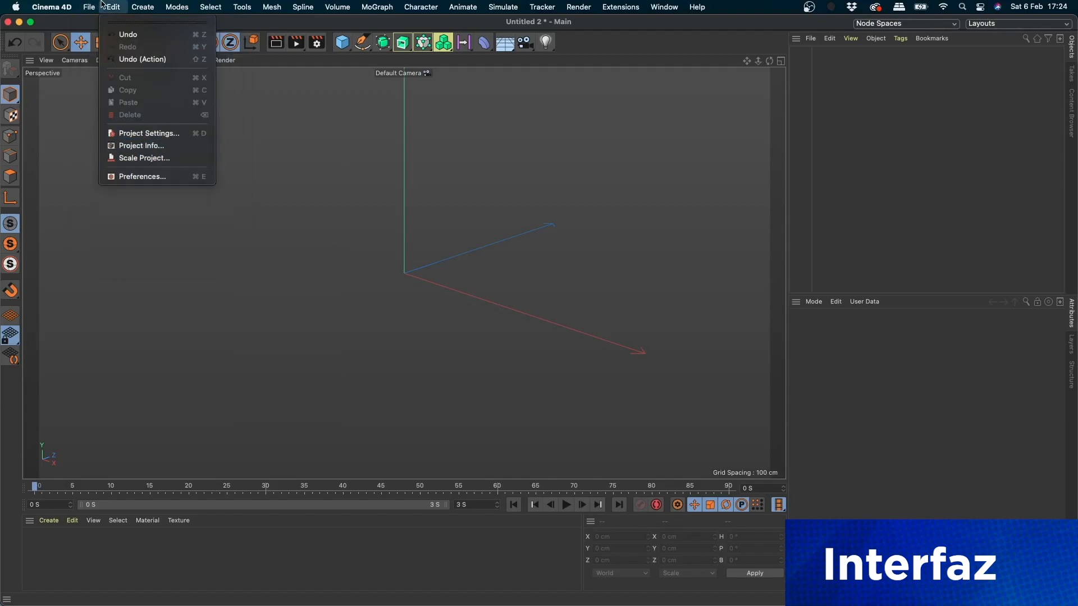
mouse_move(138, 4)
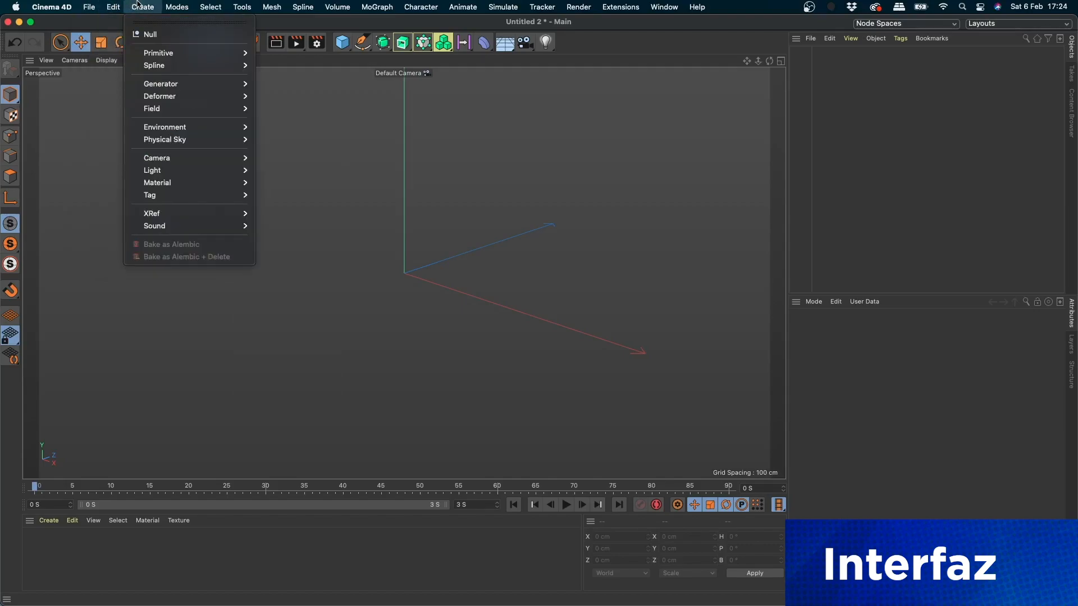
mouse_move(339, 18)
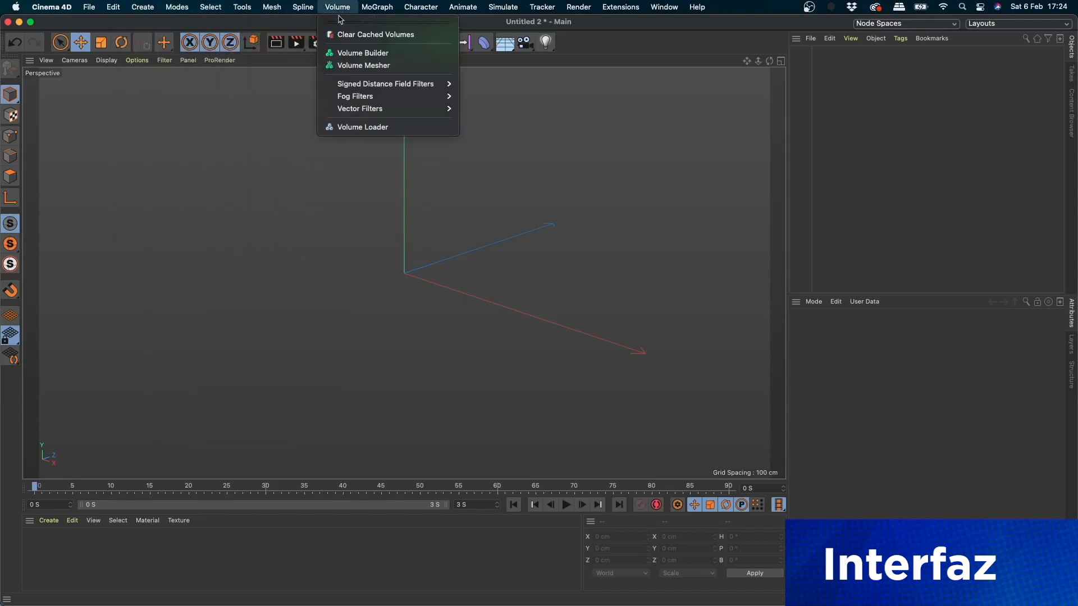
mouse_move(437, 10)
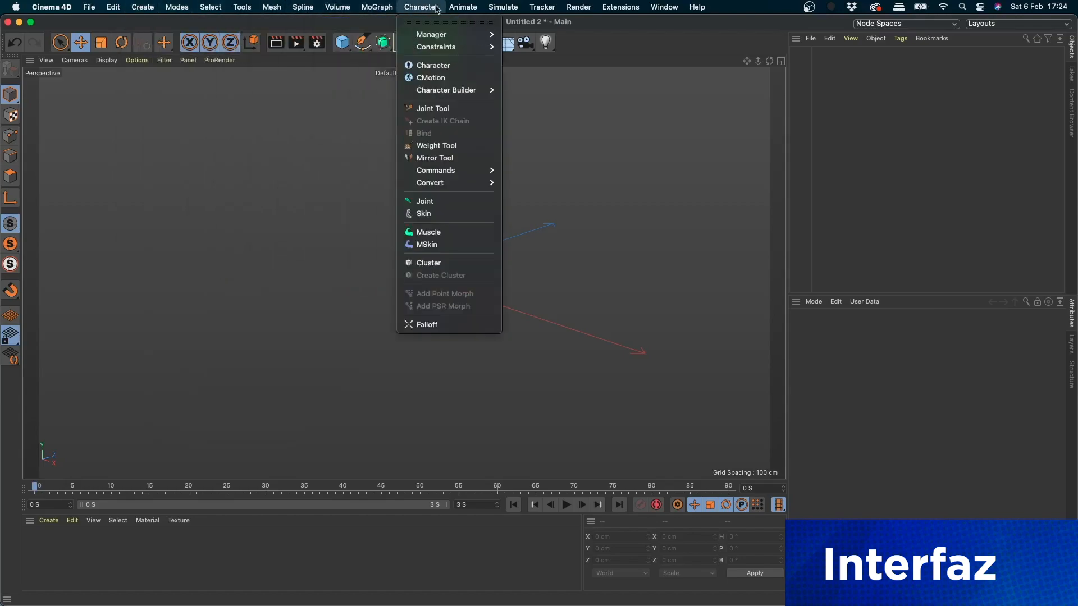
mouse_move(242, 8)
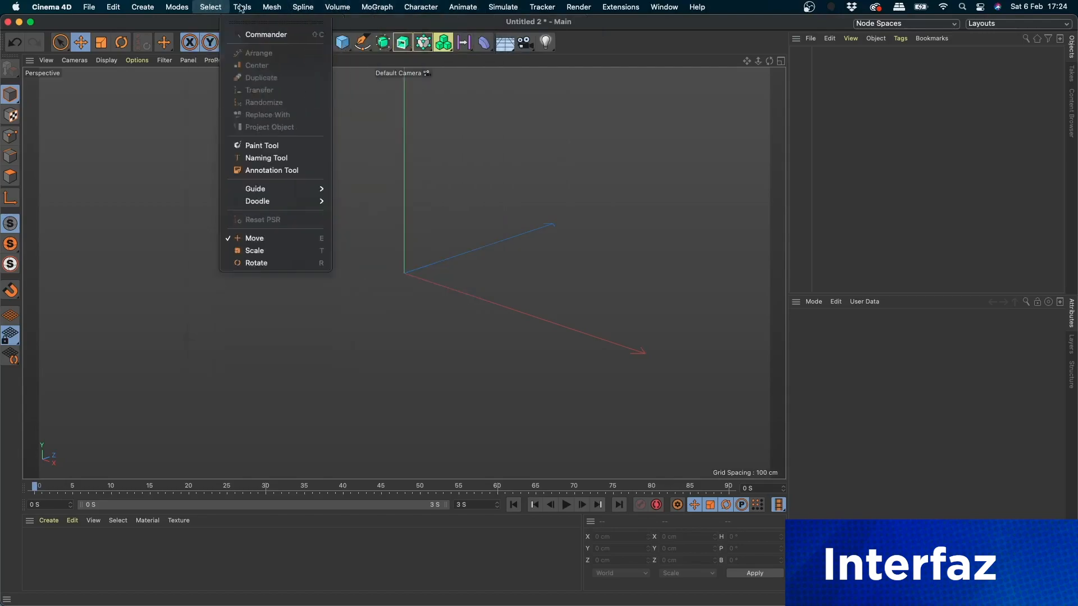
mouse_move(473, 10)
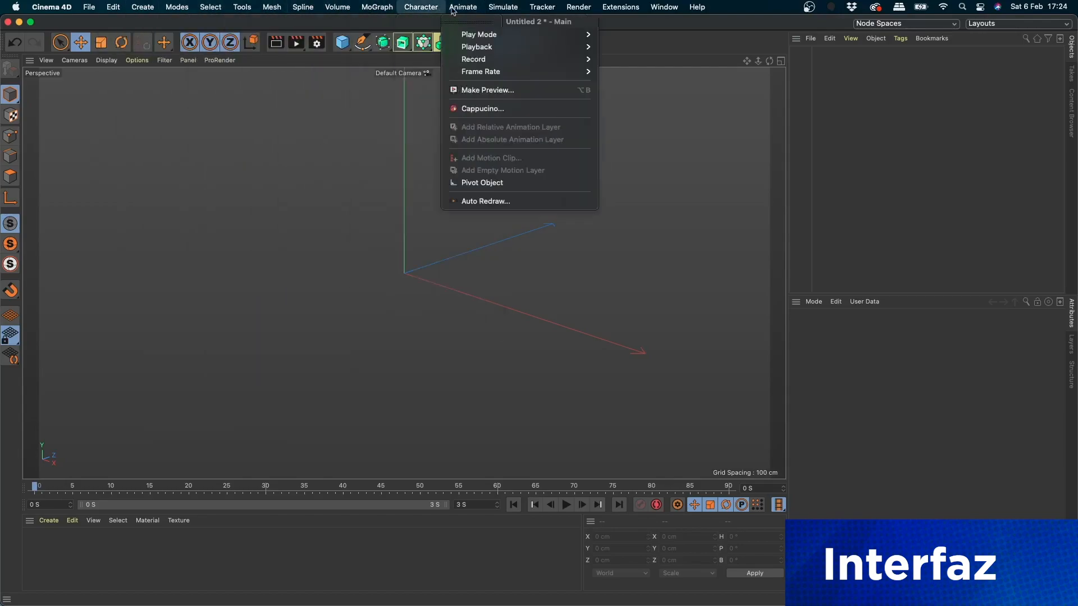
mouse_move(546, 9)
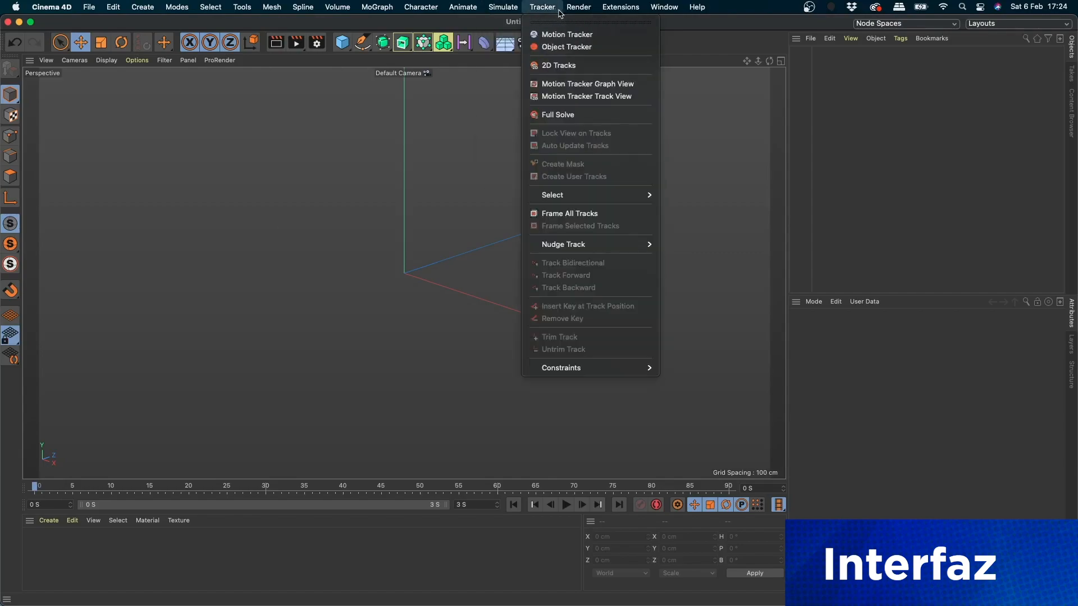
mouse_move(312, 6)
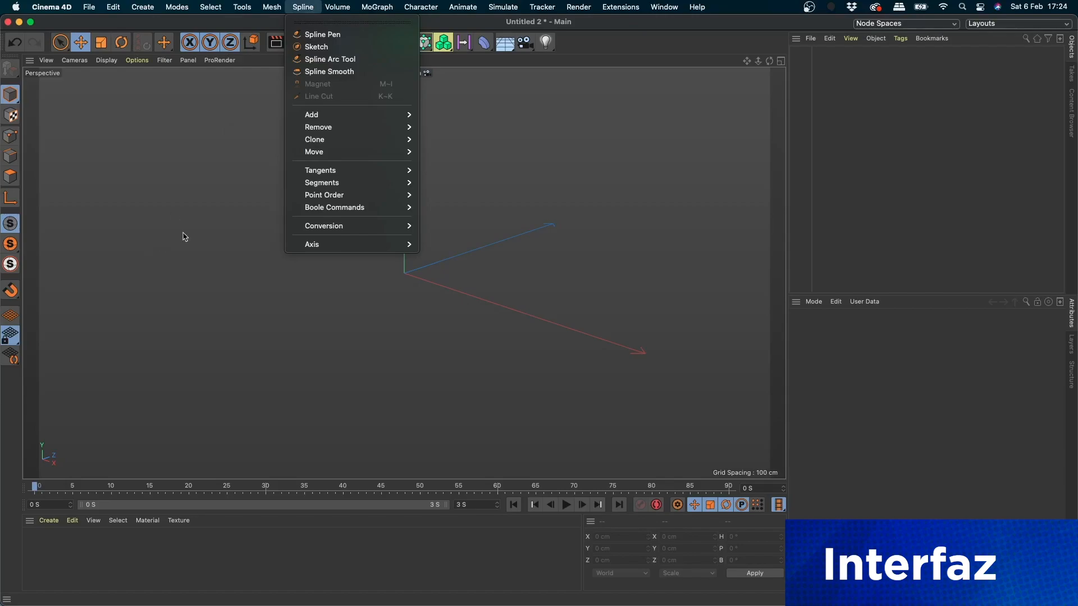
click(234, 231)
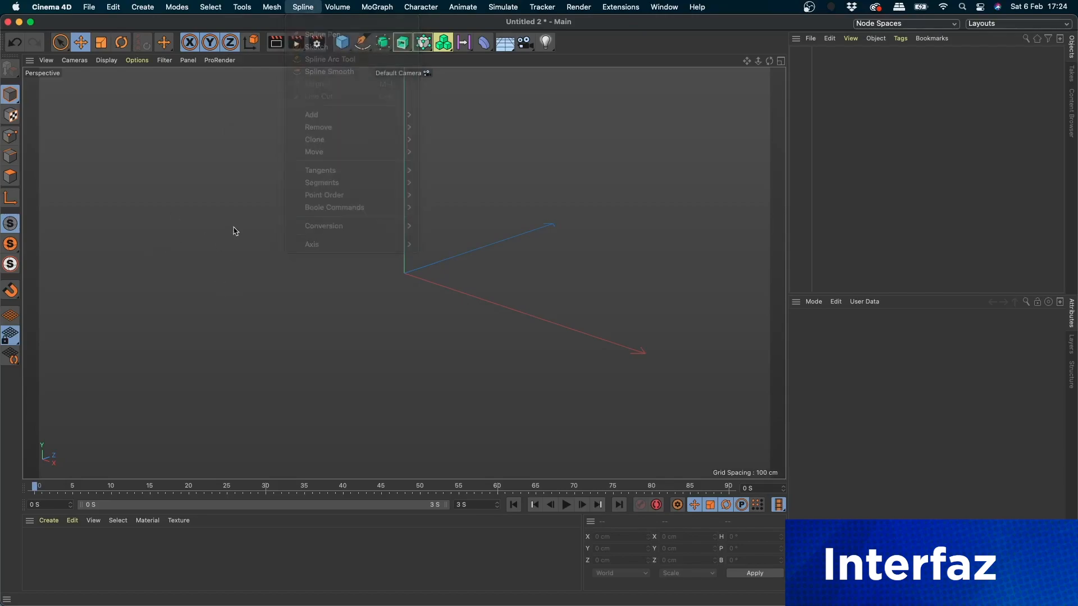
- Examine the mesh commands, including the sculpting, UV and removal categories and the basic modelling tools
click(277, 8)
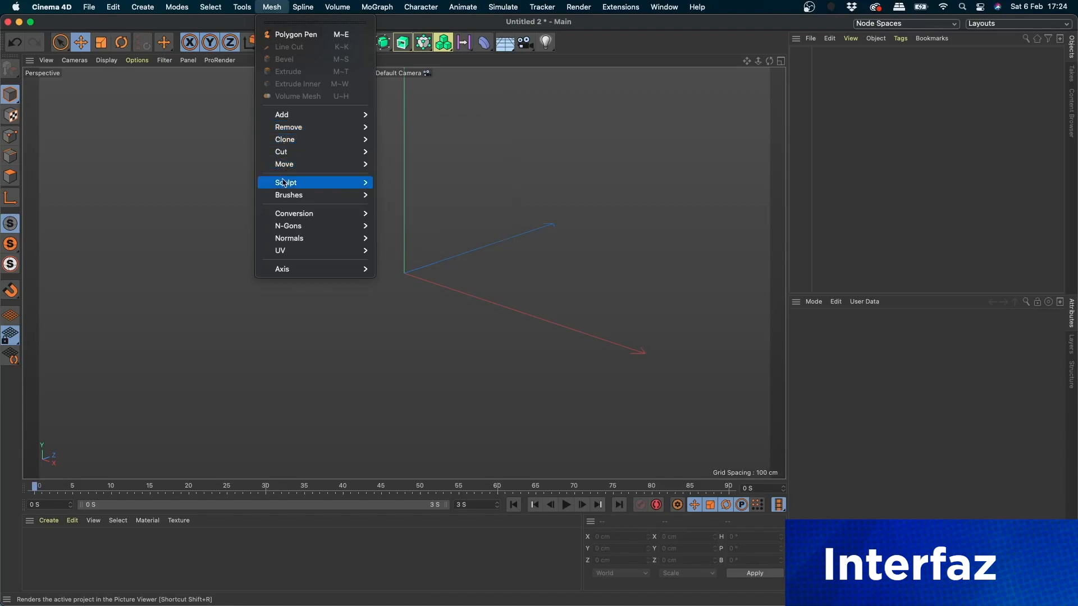
mouse_move(284, 188)
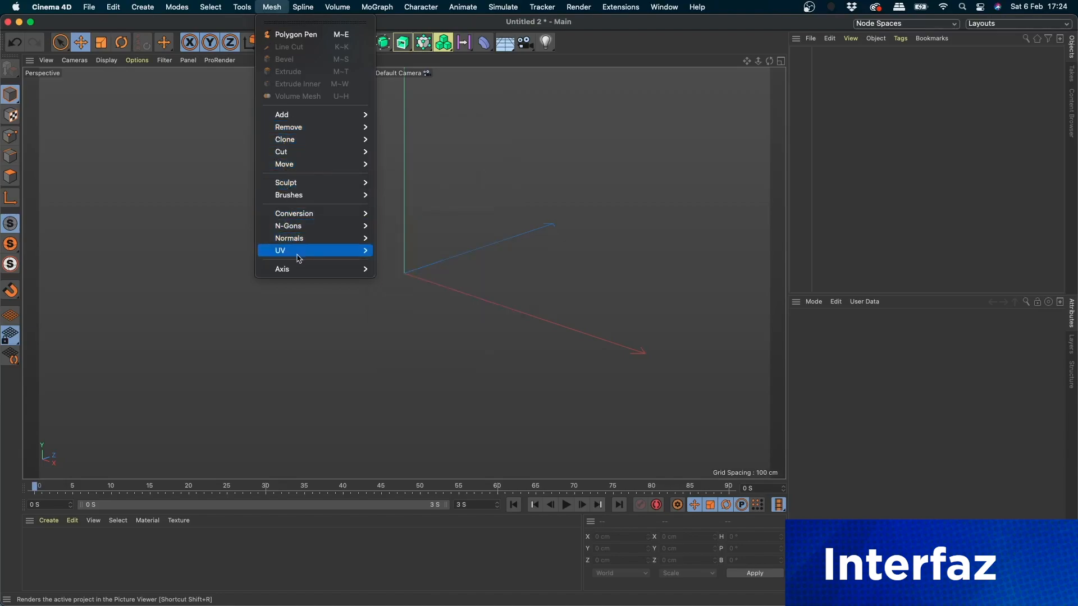
mouse_move(318, 160)
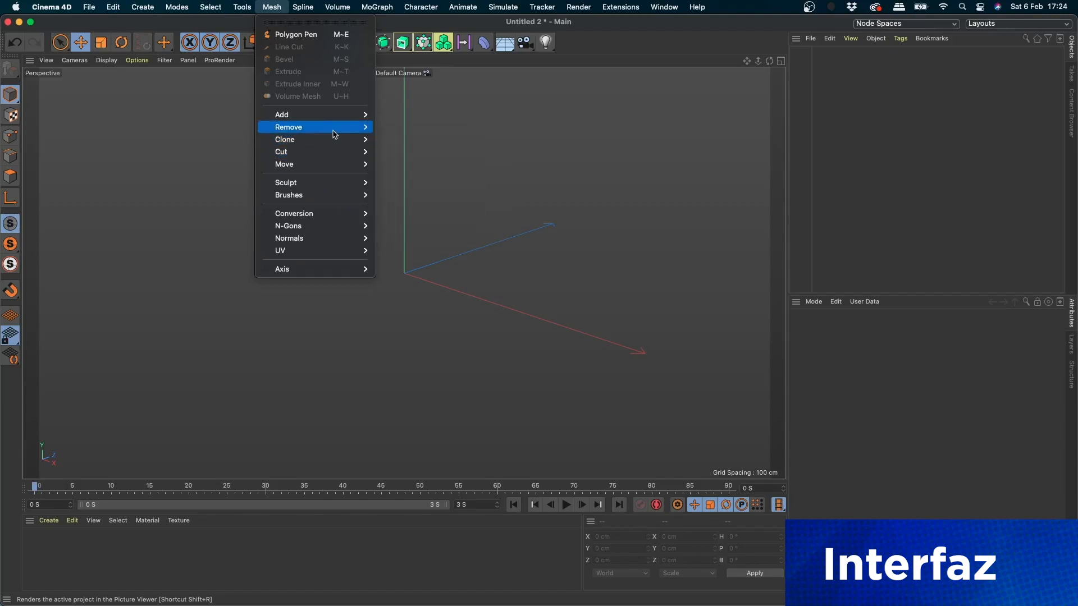
click(473, 129)
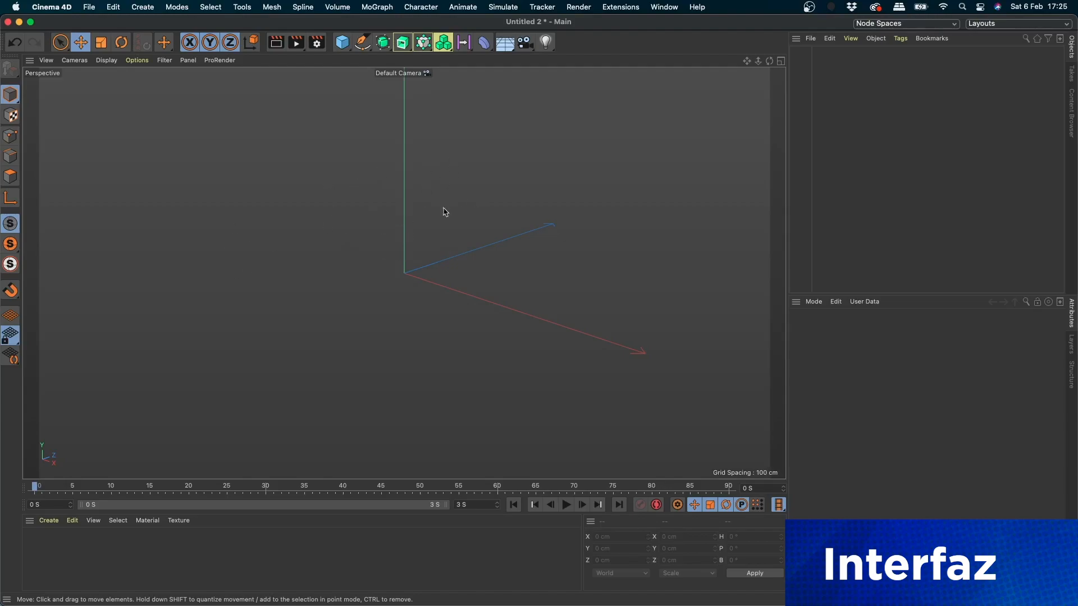
click(274, 7)
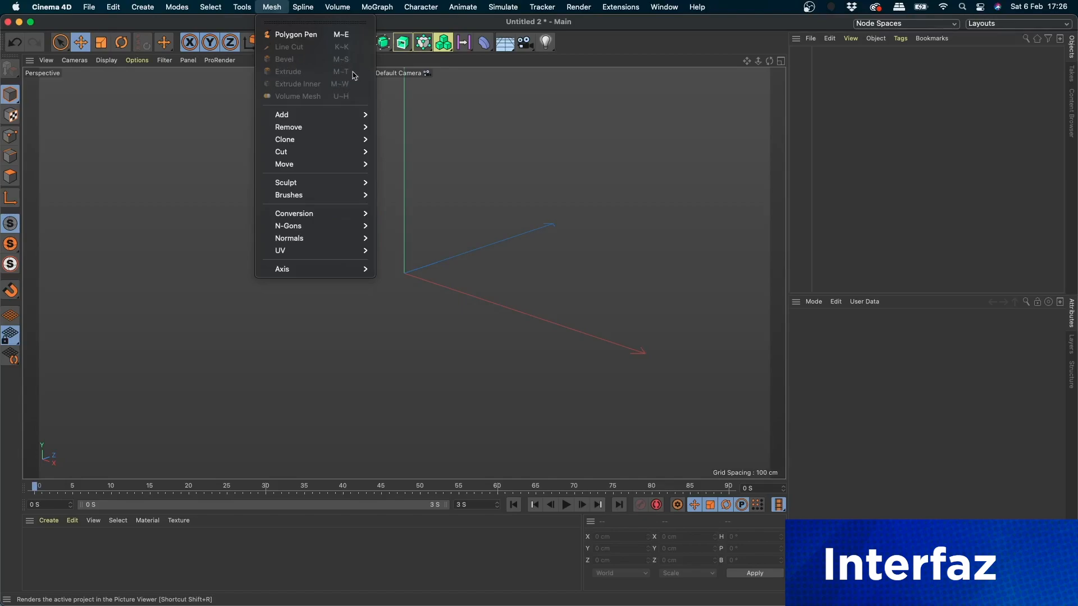
click(408, 93)
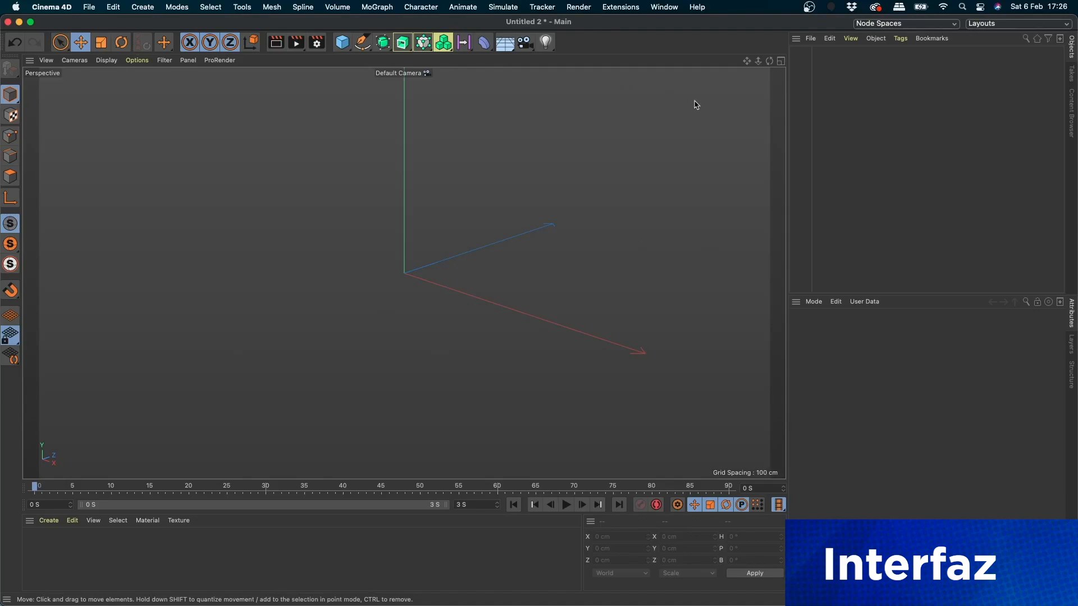
- Activate the Live Selection tool and view the alternative rectangle, lasso and polygon selection tools
click(62, 45)
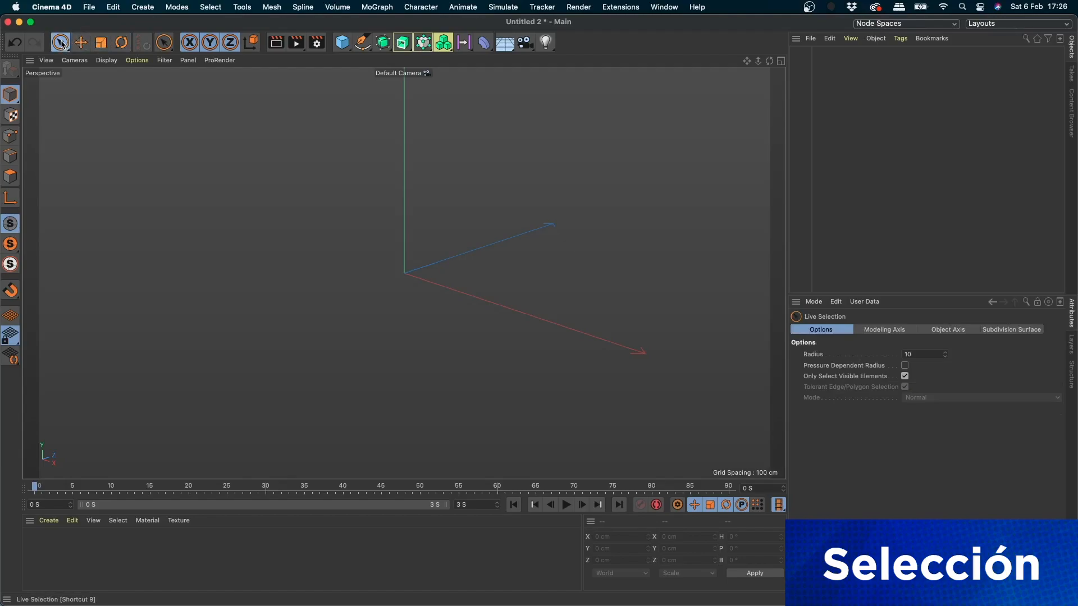
click(62, 43)
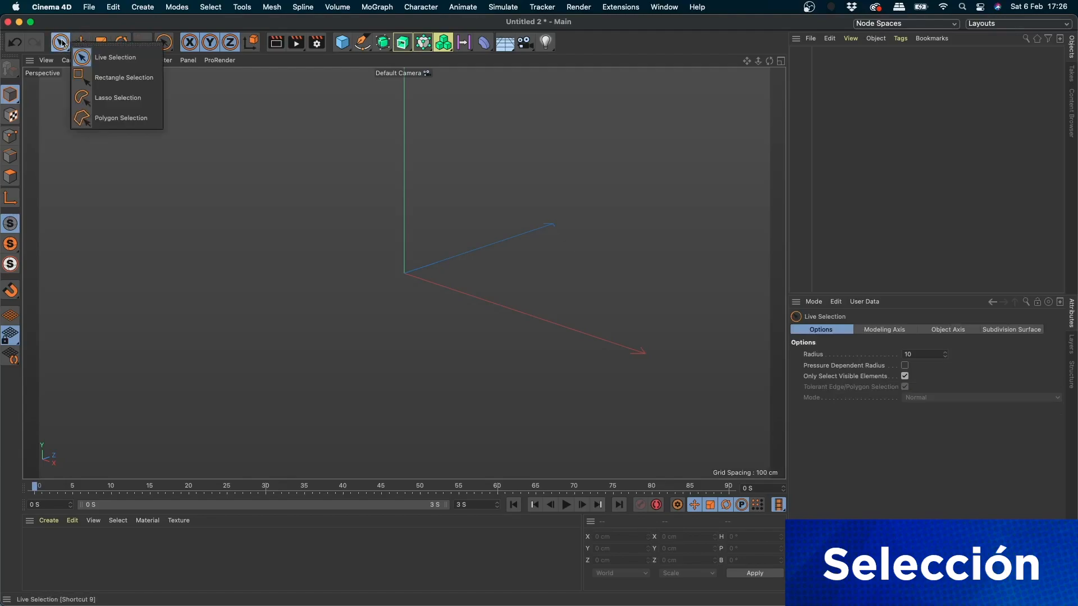
click(52, 45)
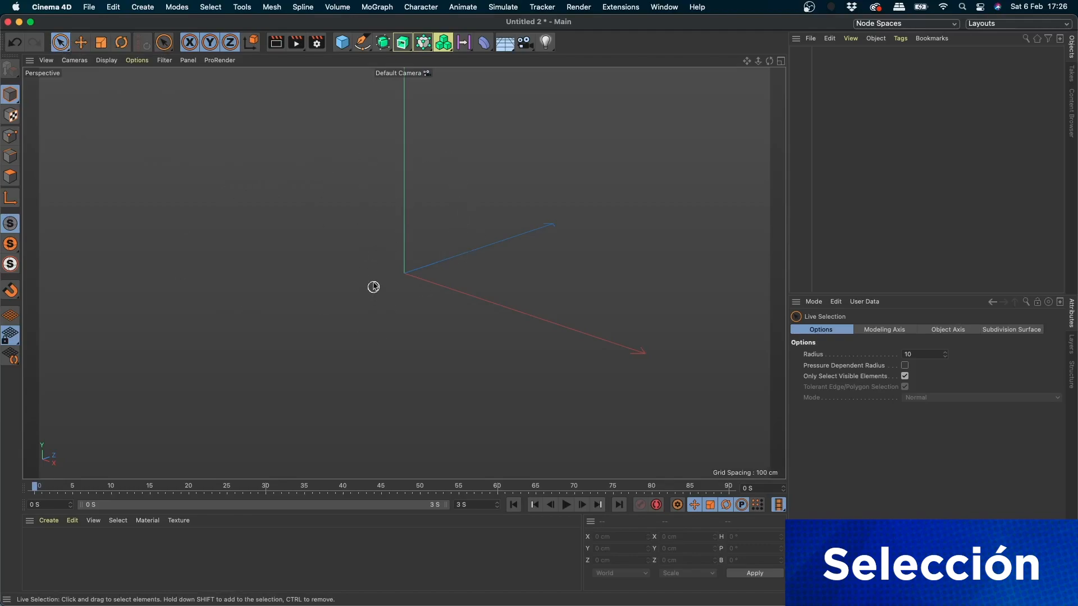
- Add a Cube primitive to the empty scene
click(346, 45)
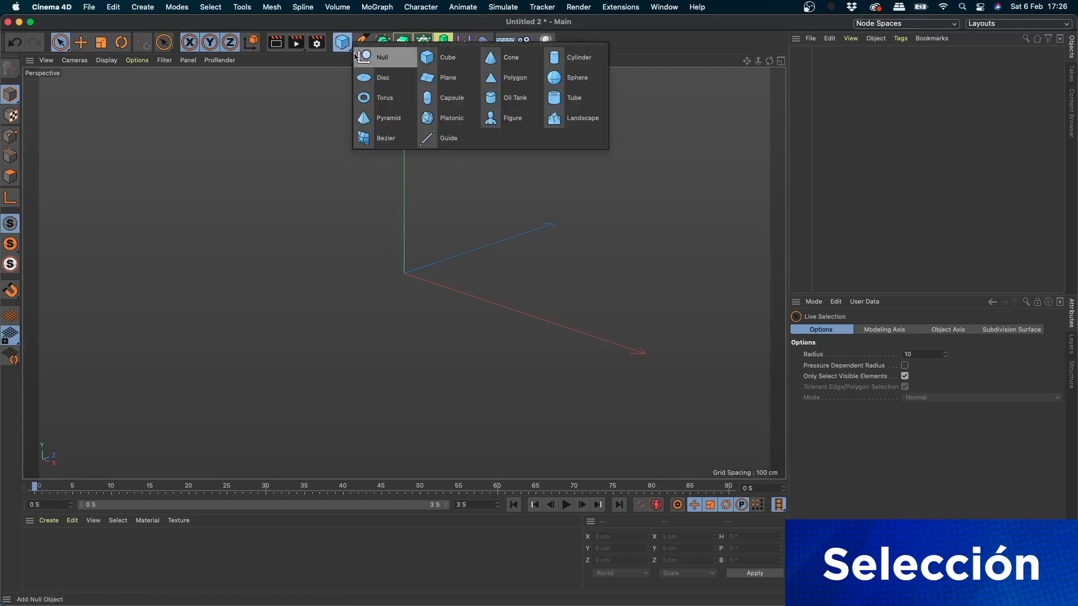
click(446, 59)
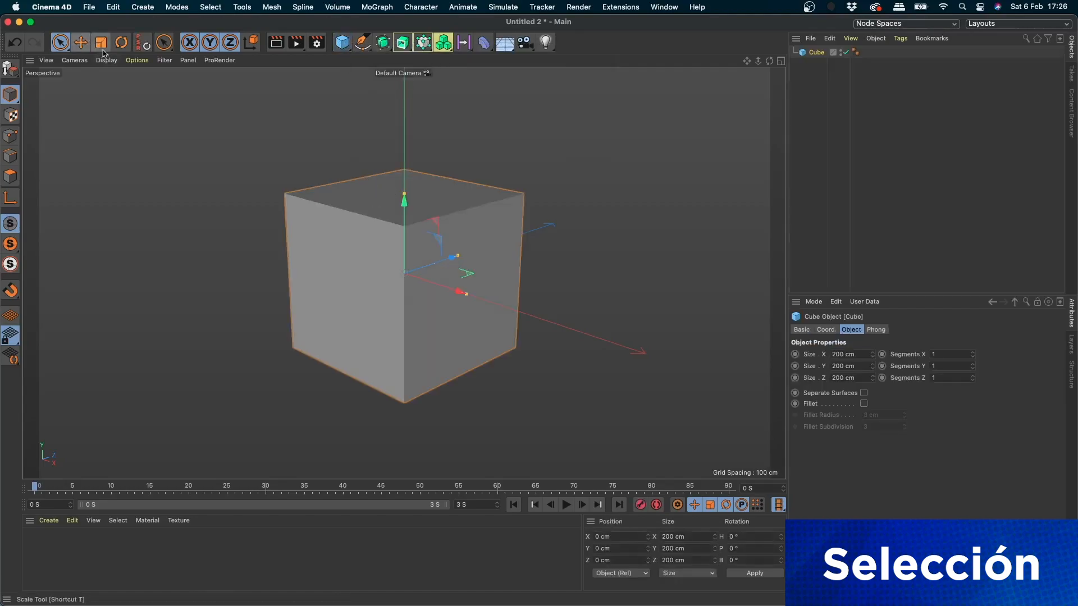
- Try moving the cube upward along its Y axis twice, undoing the move each time
drag(403, 236, 404, 212)
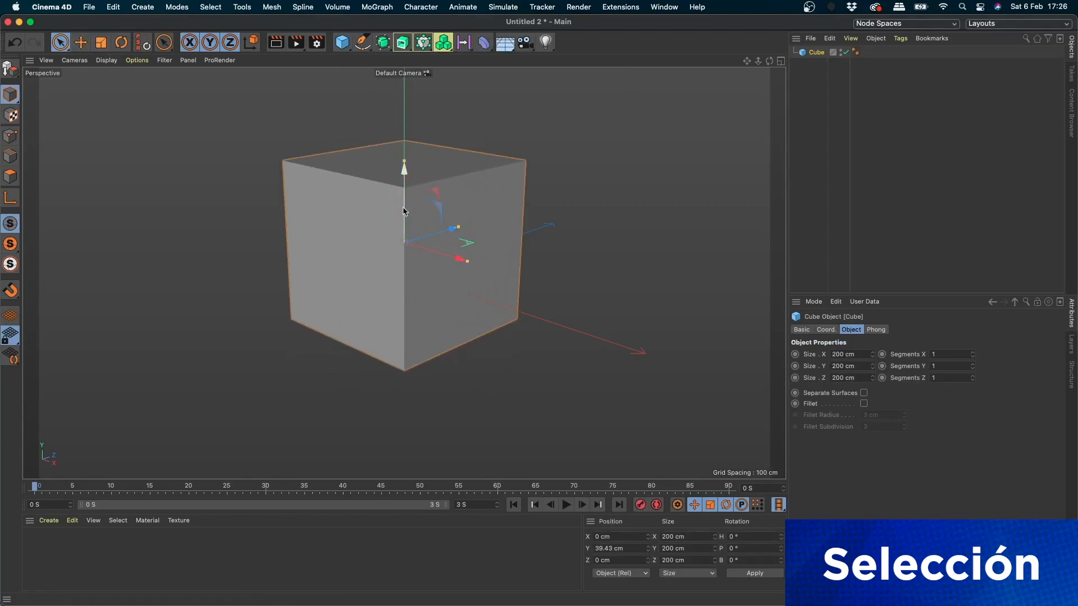
key(super+z)
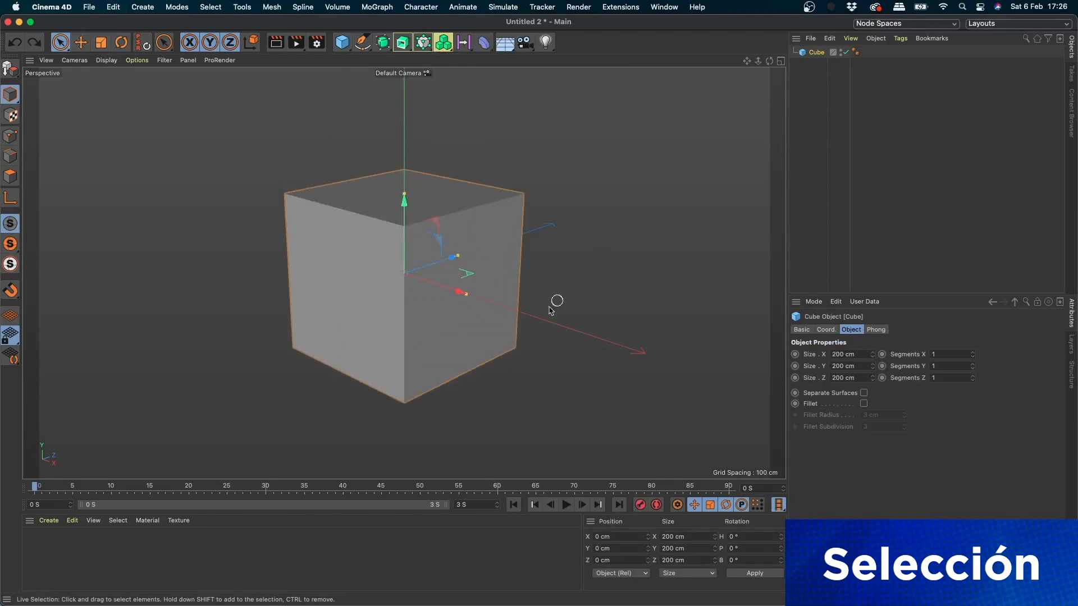
drag(405, 235, 408, 152)
key(super+z)
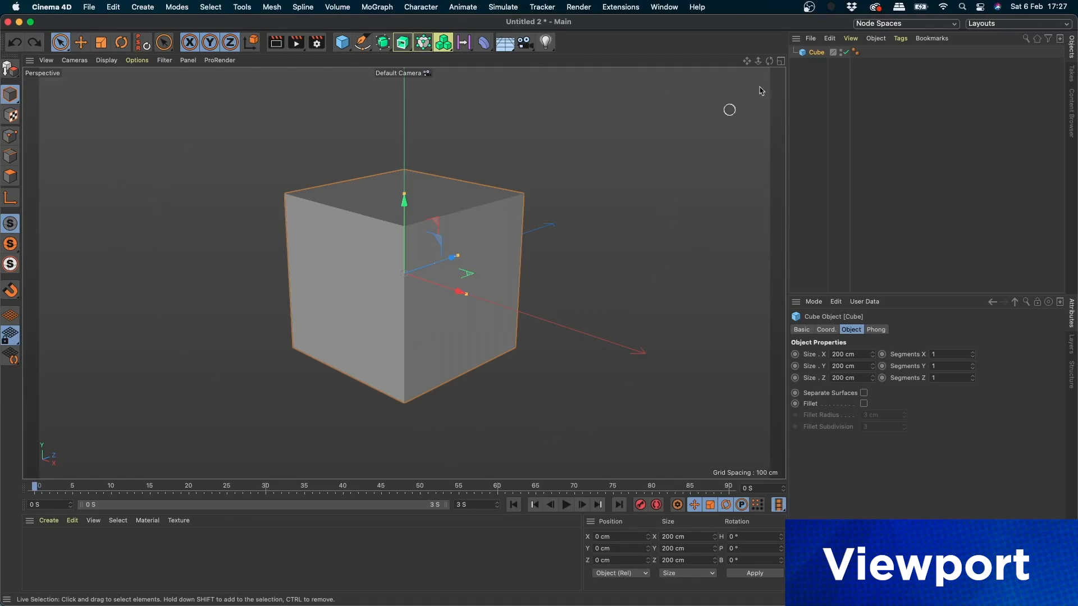
- Switch to the four-view display and replace the cube with a Figure primitive
click(782, 61)
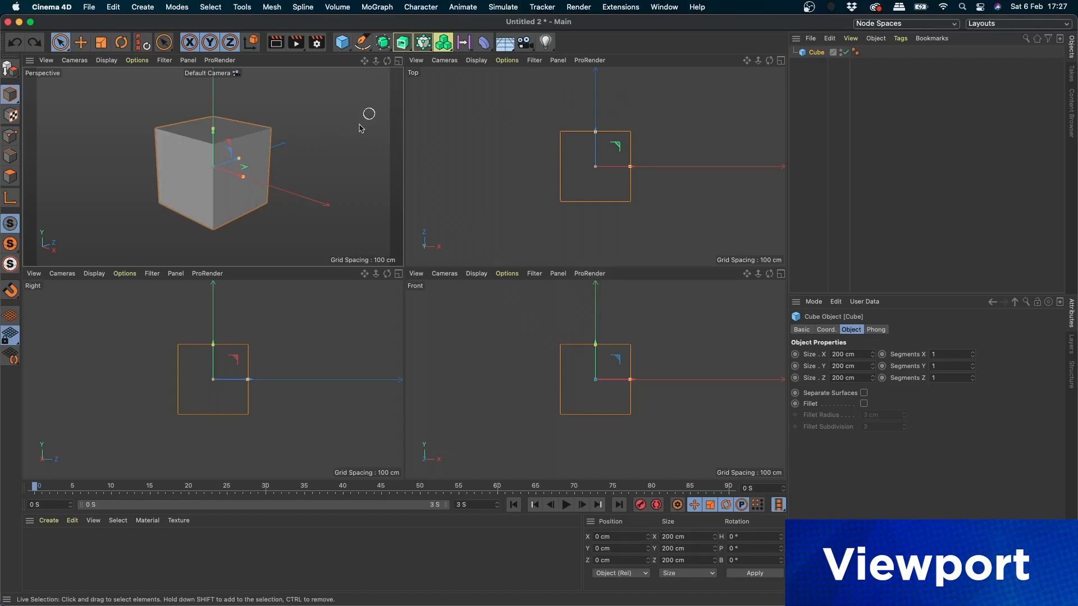
click(249, 176)
key(Delete)
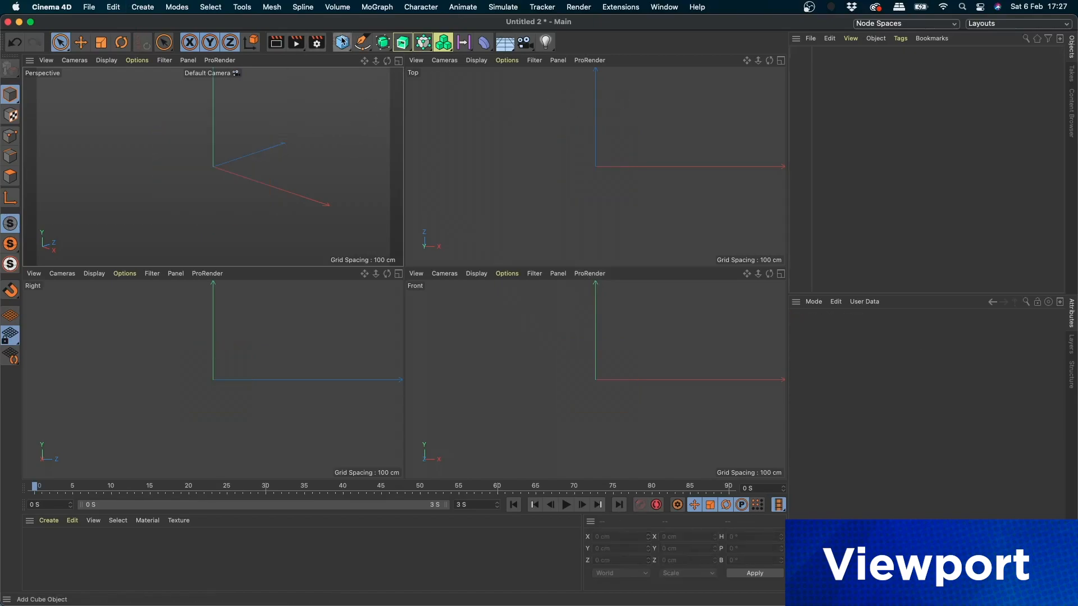
click(342, 42)
click(490, 117)
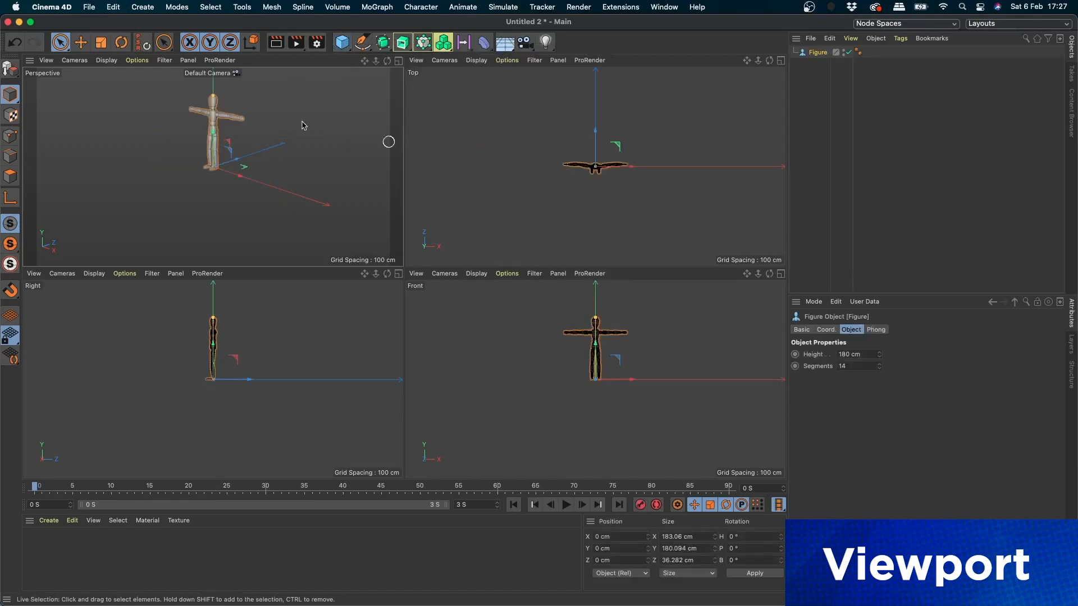
- Enlarge the figure in the perspective, top, front and right views
scroll(626, 193, up, 10)
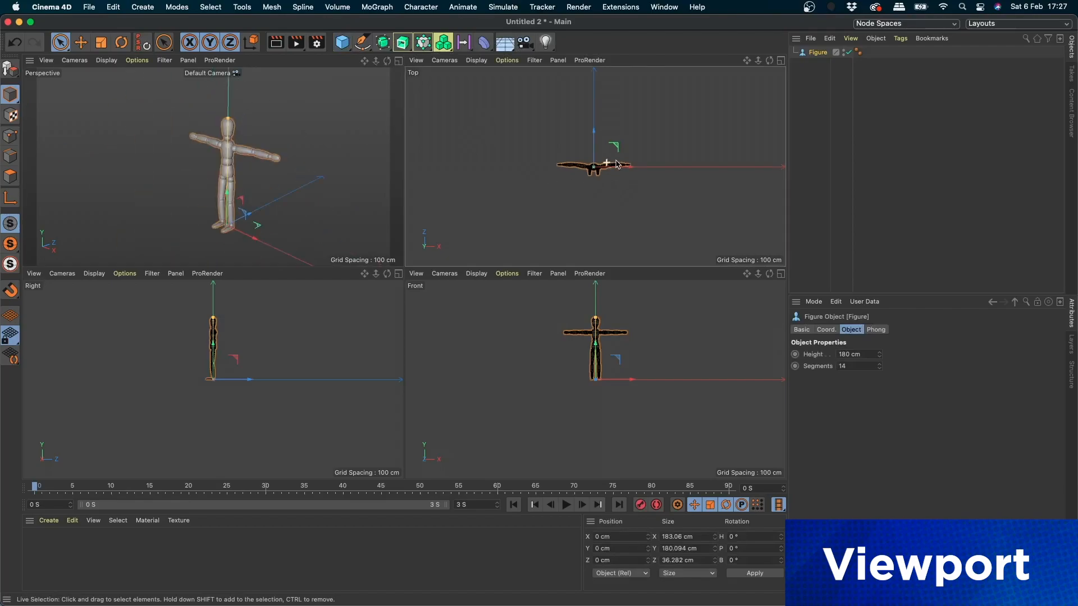
mouse_move(686, 154)
alt+middle_down()
mouse_move(761, 134)
mouse_move(686, 155)
alt+middle_up()
scroll(710, 148, down, 2)
scroll(623, 360, up, 10)
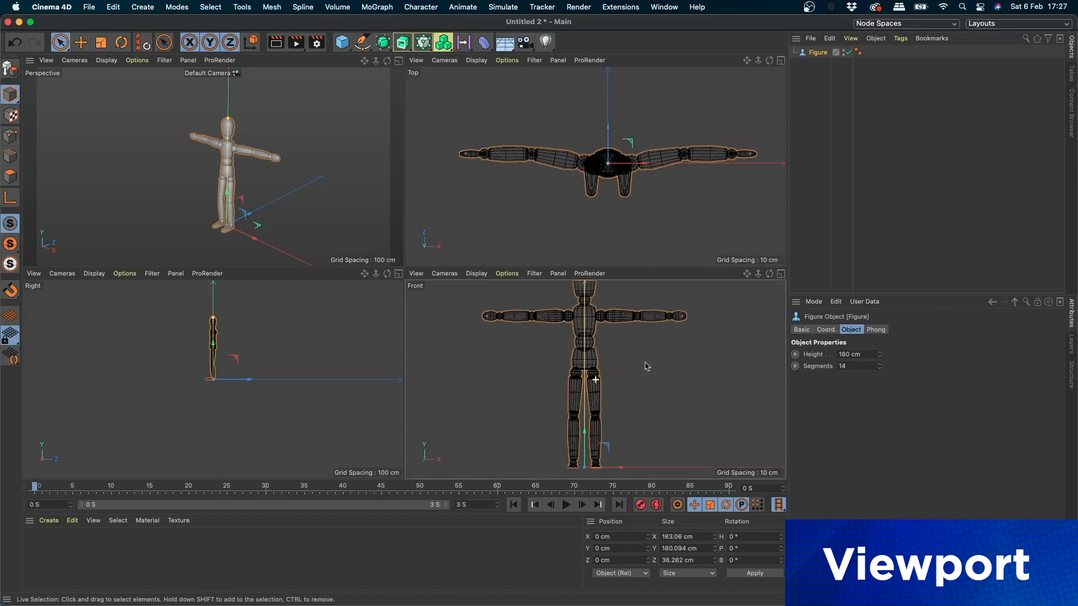
scroll(271, 348, up, 10)
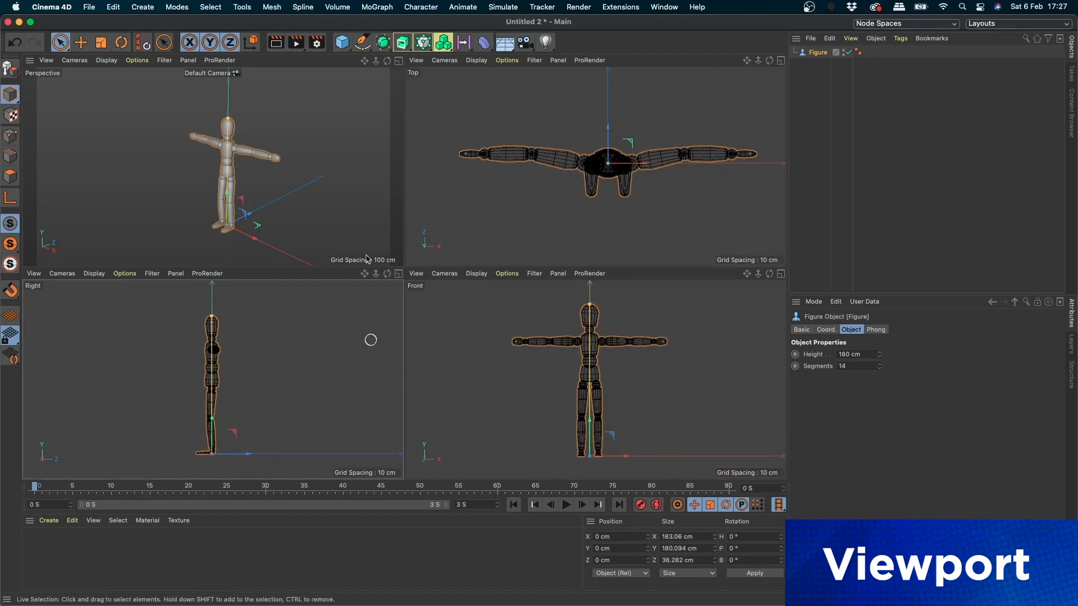
- Select and deselect the figure from the top, front and right views in turn
middle_click(488, 220)
click(488, 220)
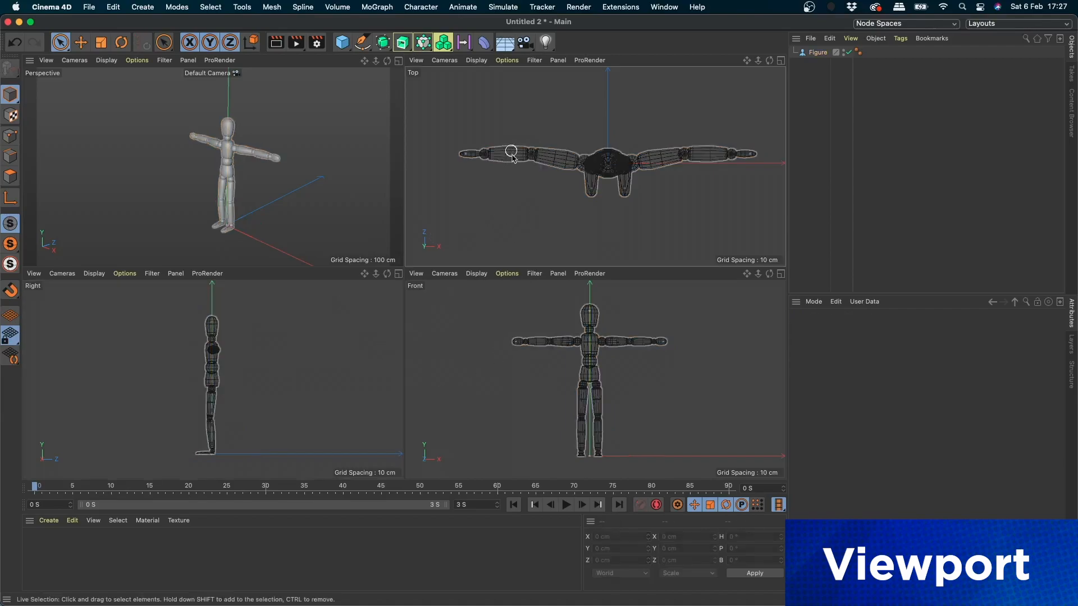
click(509, 153)
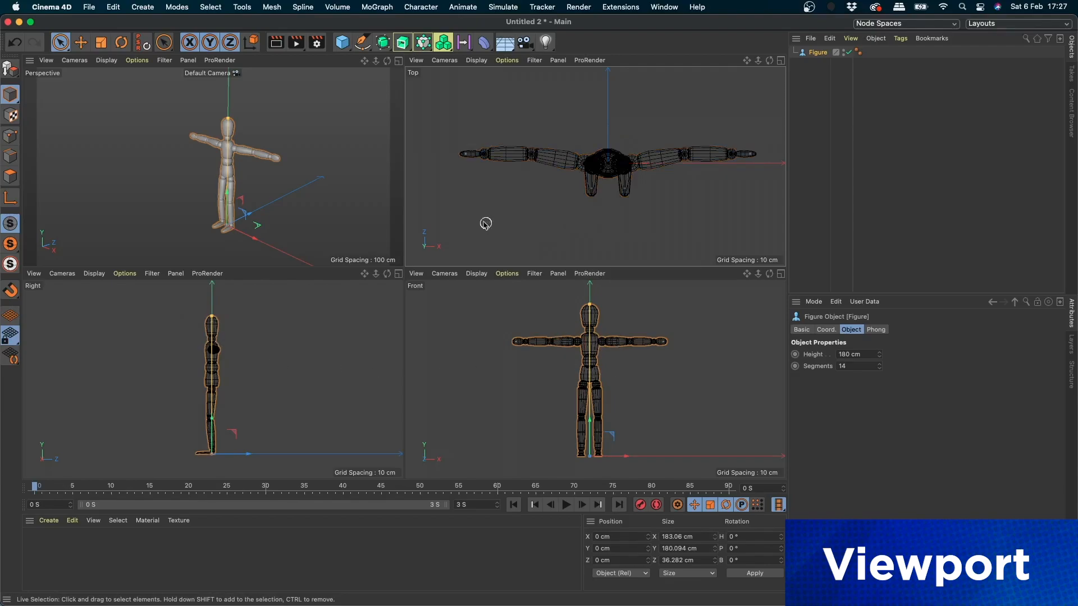
click(527, 116)
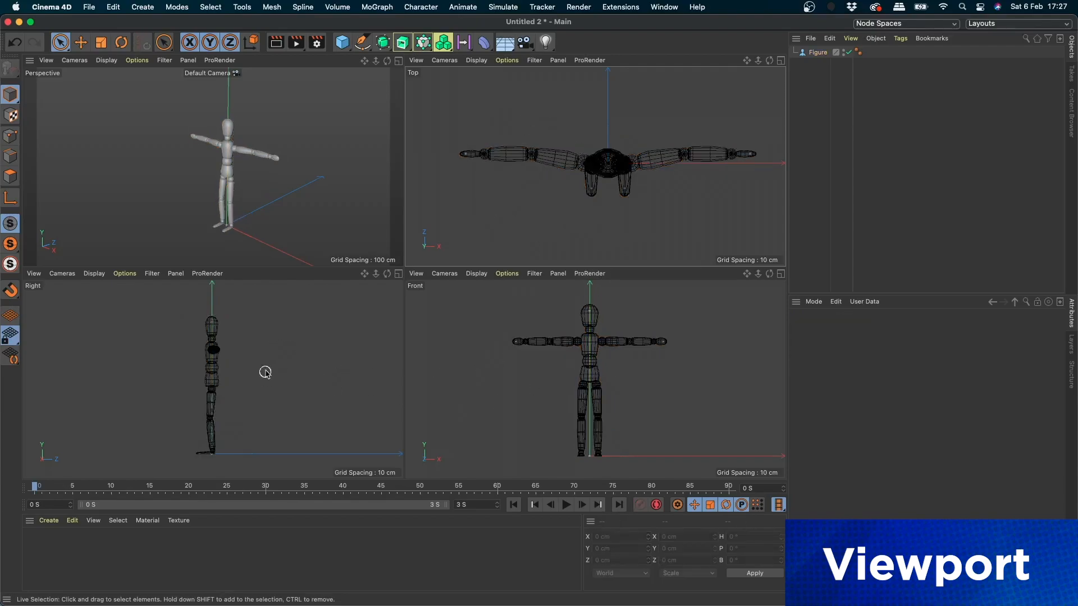
click(599, 391)
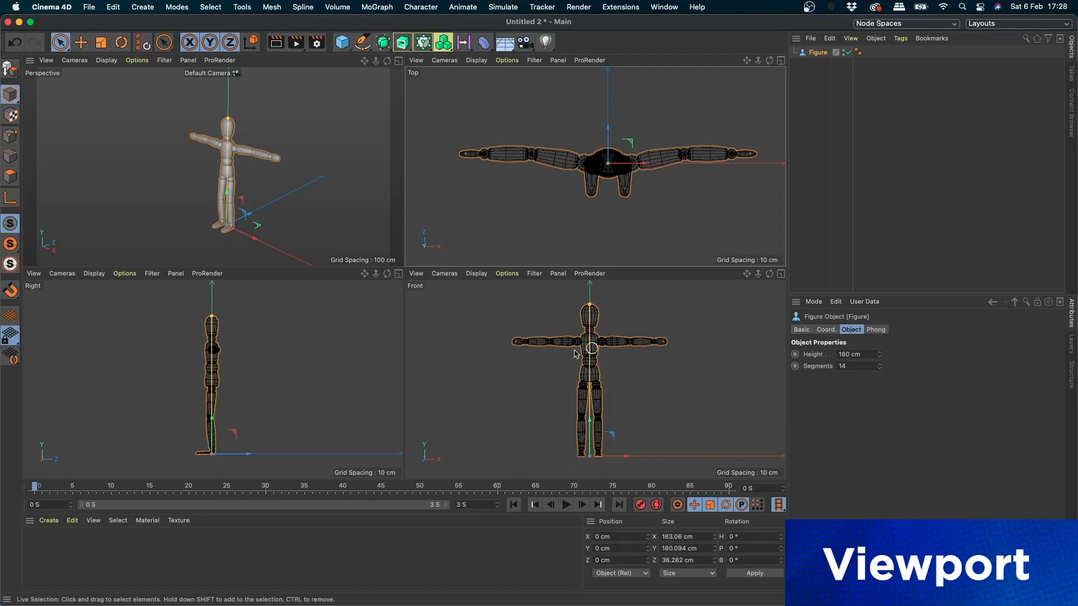
click(671, 378)
click(607, 329)
click(238, 387)
click(233, 393)
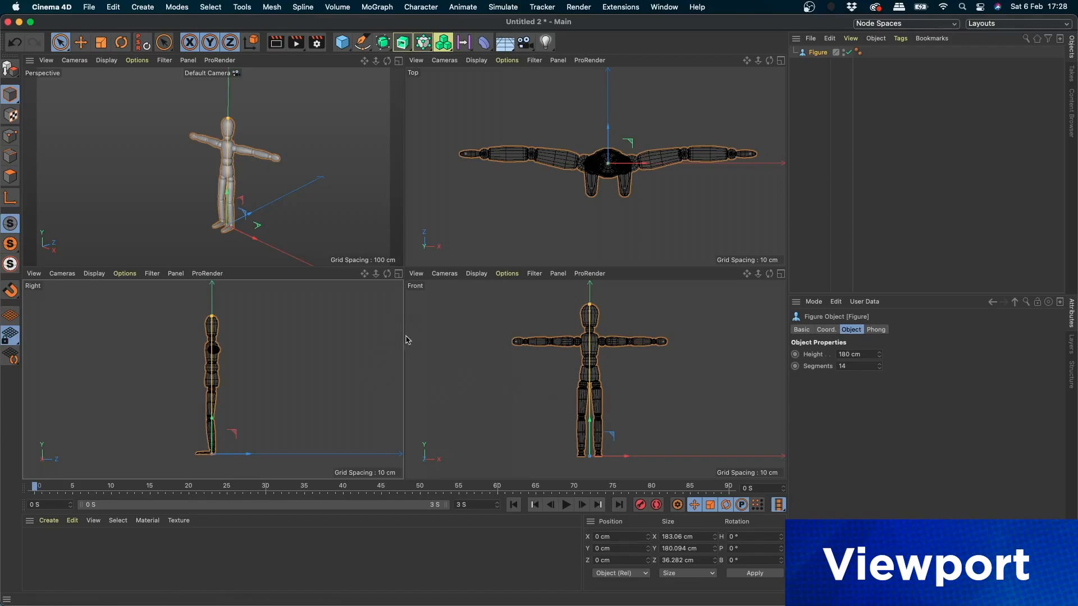
- Try rotating the figure in the perspective view with the Rotate tool and undo the change
key(r)
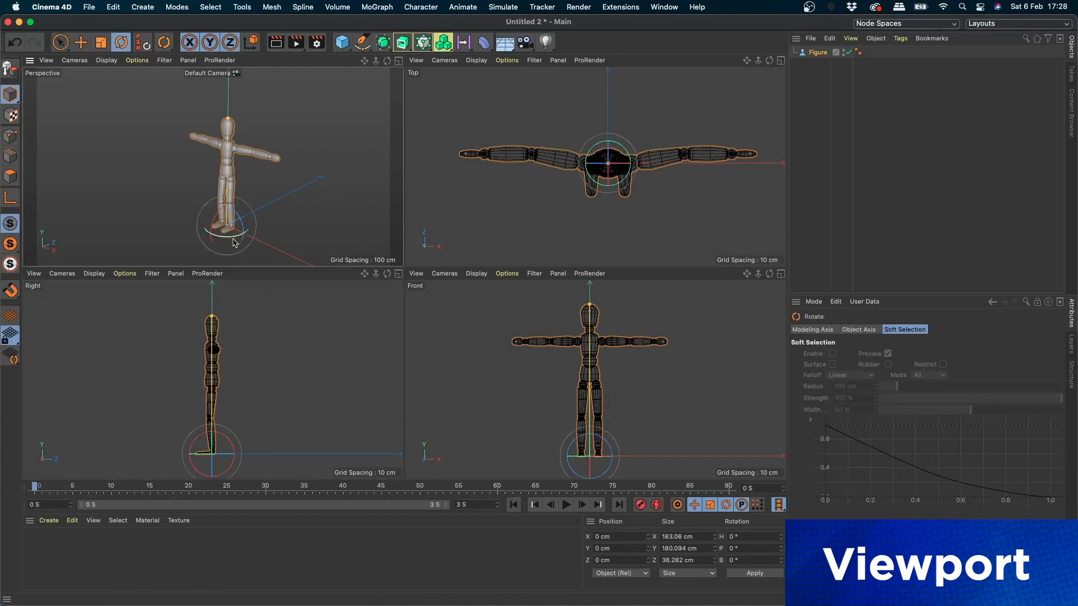
drag(242, 224, 250, 203)
key(super+z)
key(super+z)
key(super+z)
key(super+z)
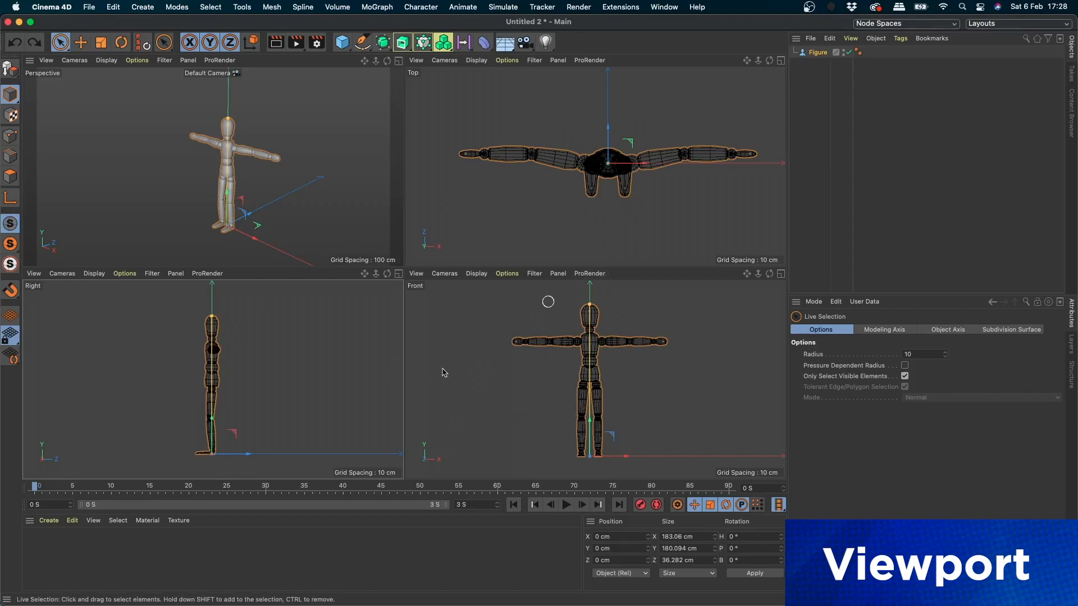
- Deselect the figure and switch the Top viewport's camera to the Bottom view
click(505, 361)
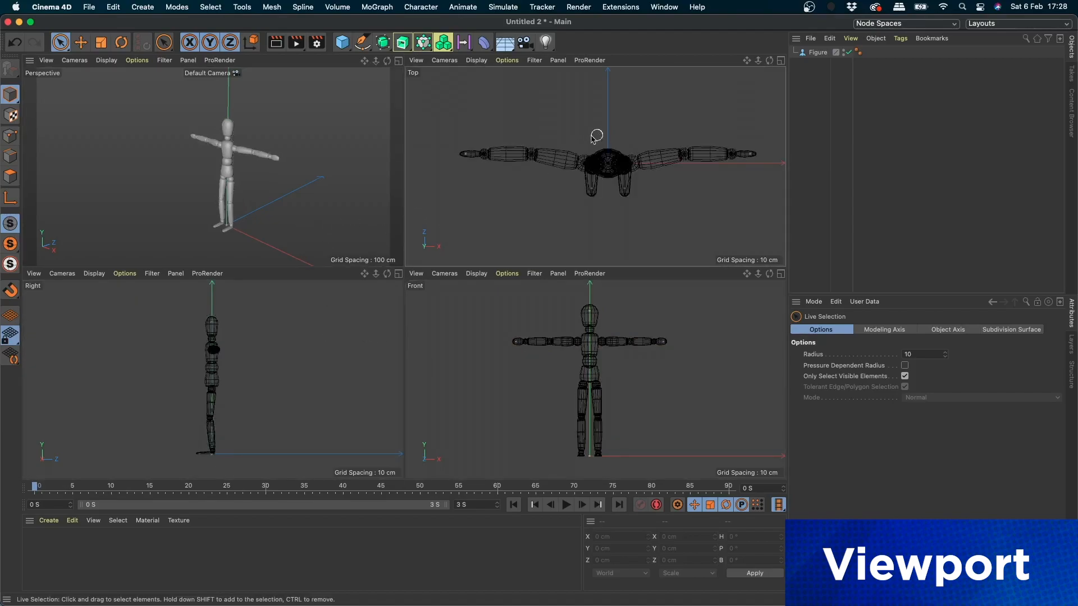
click(457, 51)
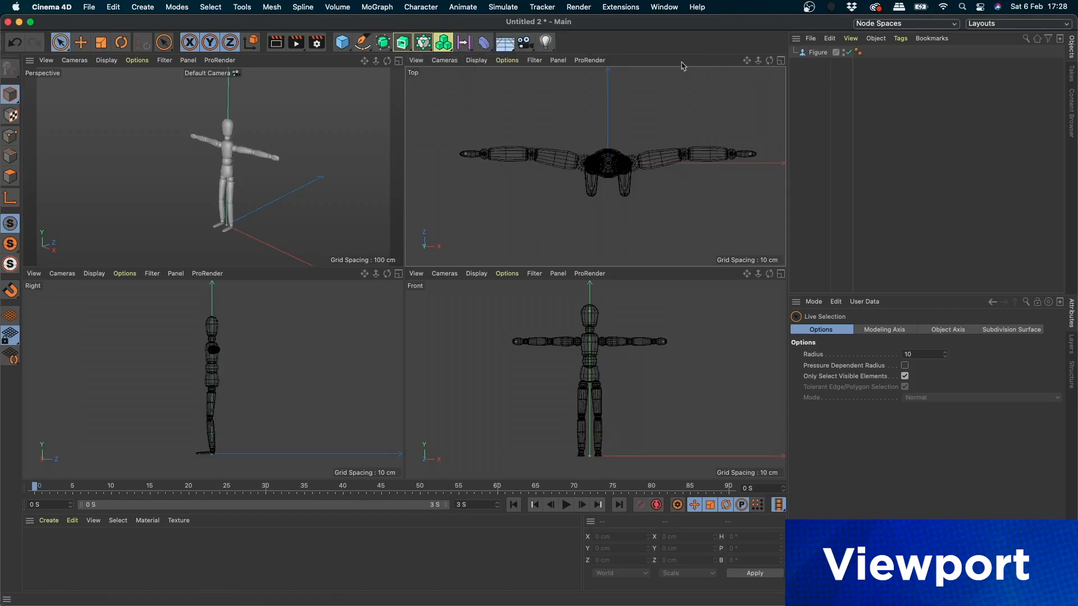
click(418, 60)
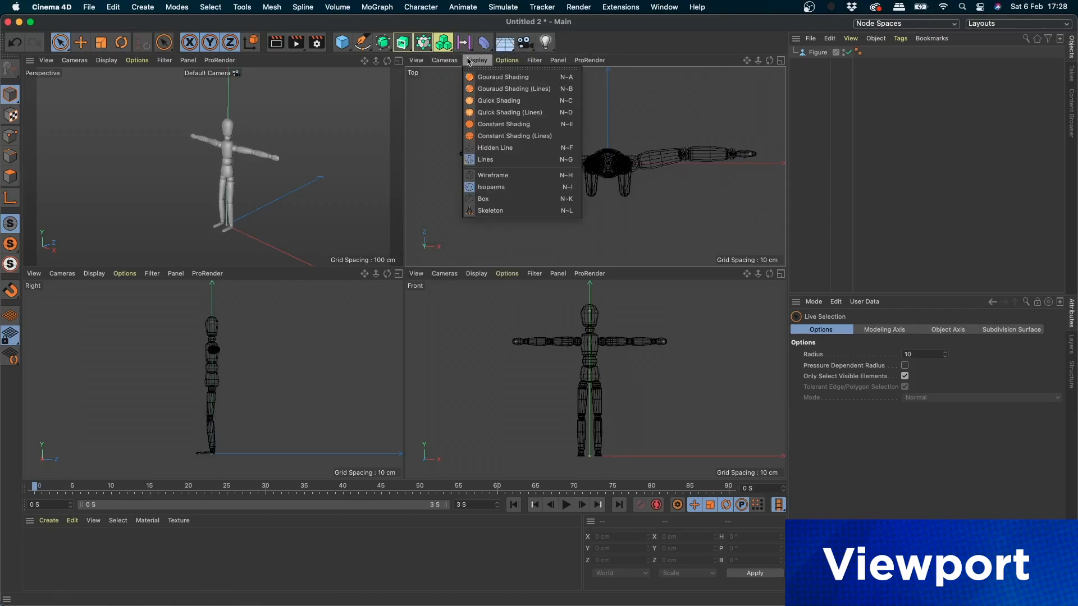
mouse_move(540, 62)
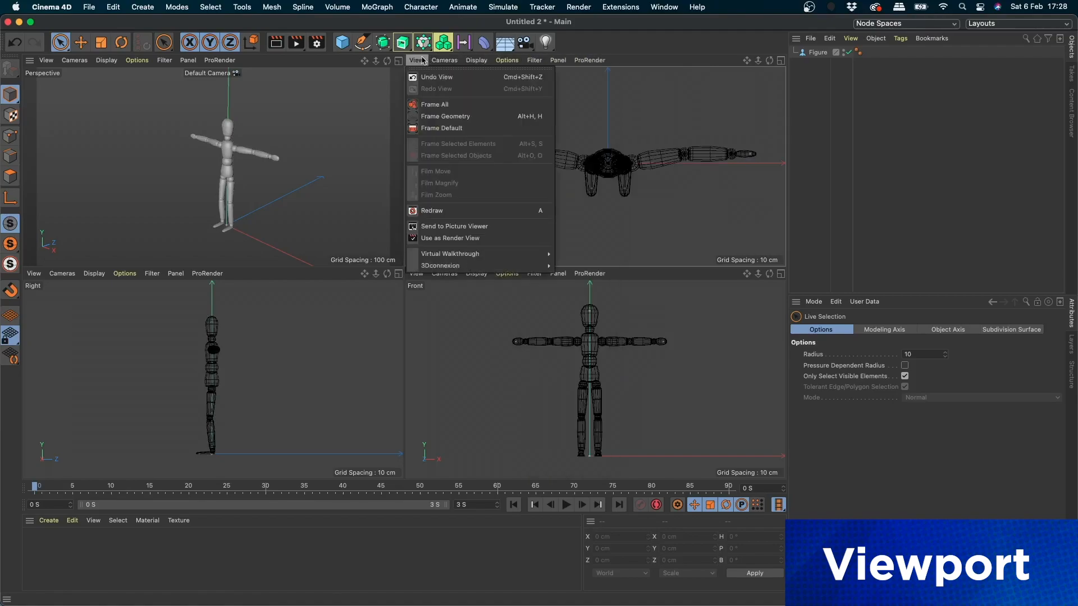
mouse_move(450, 63)
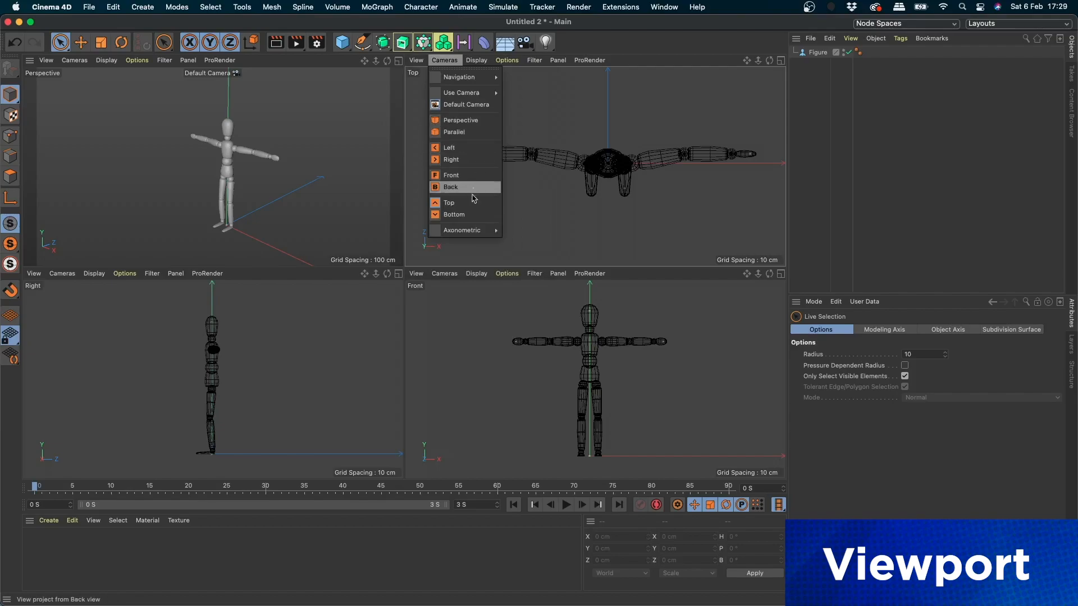
click(470, 215)
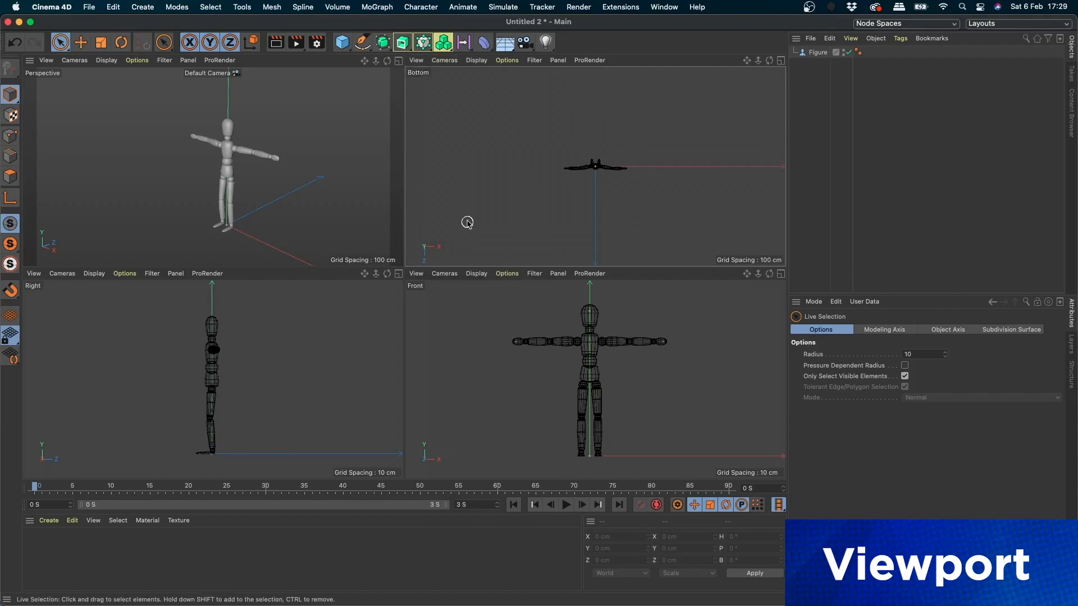
- Switch the Bottom viewport's camera to the Right view and from there to the Left view
click(444, 61)
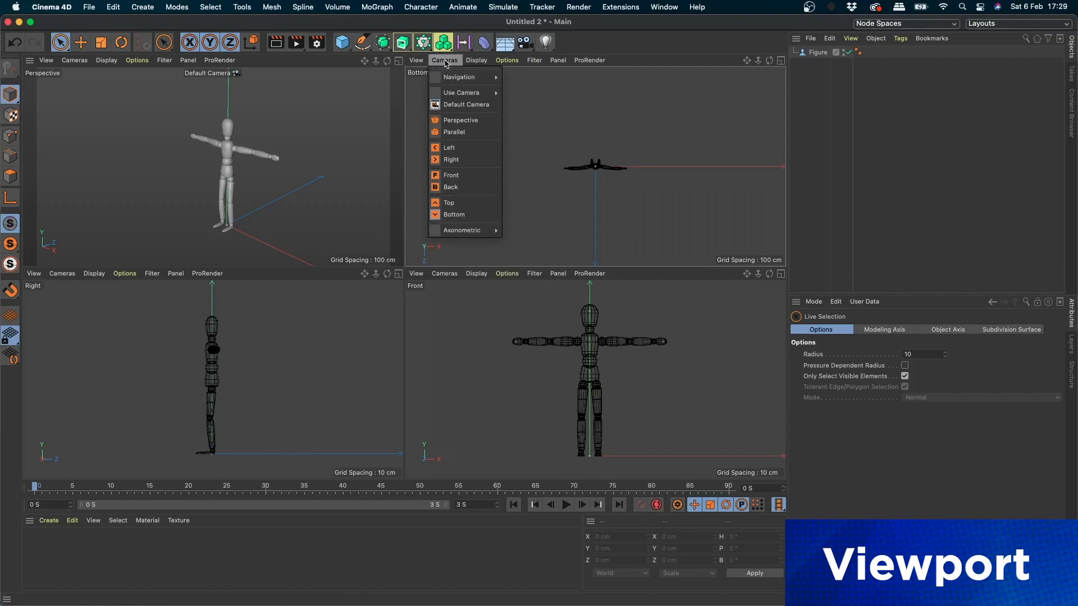
click(465, 159)
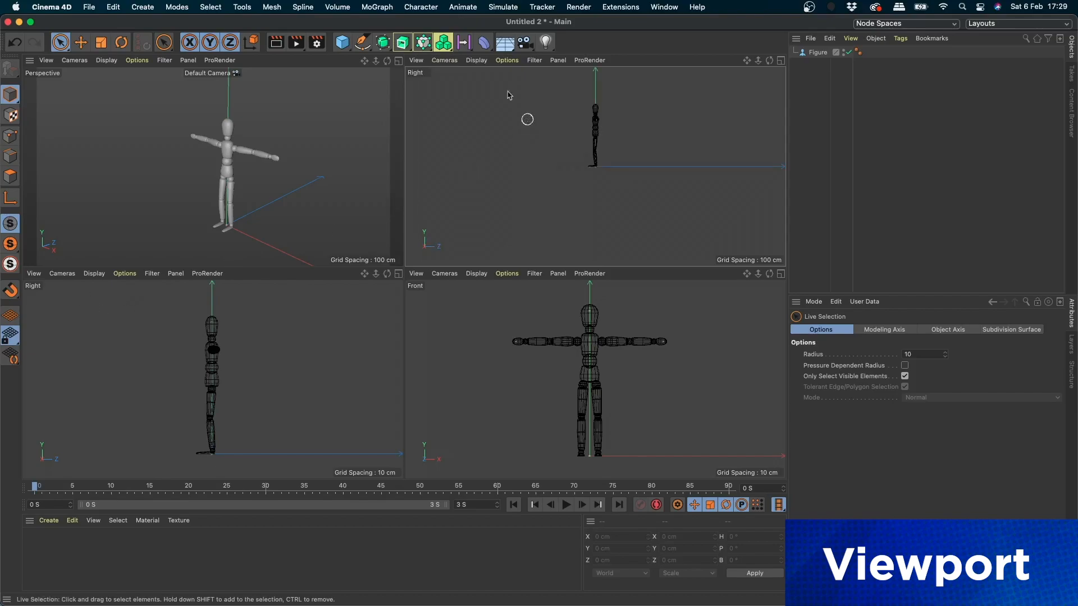
click(444, 60)
click(465, 147)
scroll(621, 124, up, 5)
scroll(666, 118, down, 3)
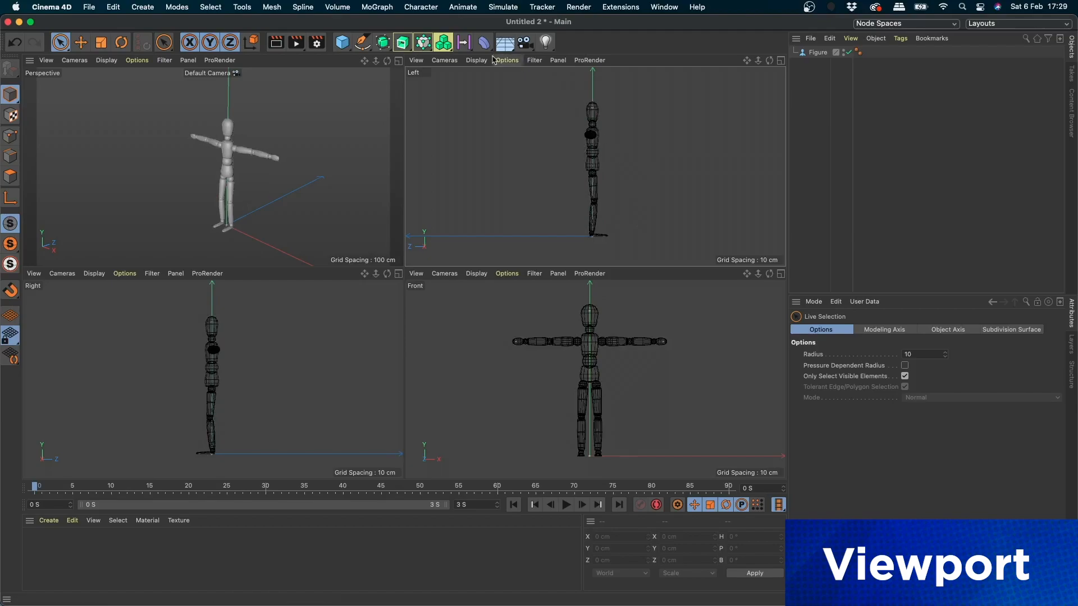
- Return the Left viewport's camera to the Top view and select the figure, enlarged to fill that view
click(444, 60)
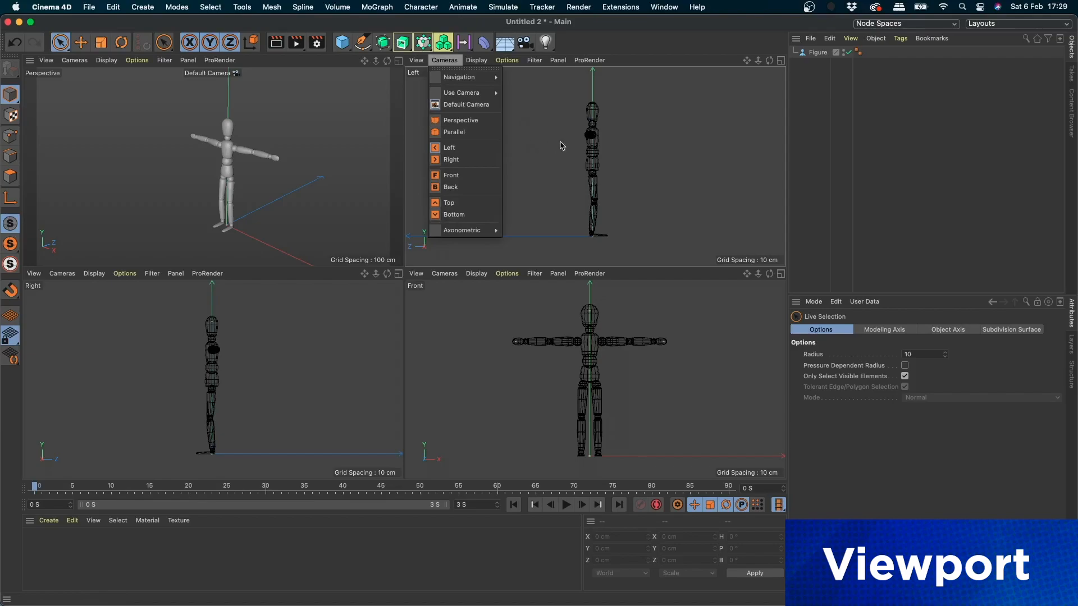
click(596, 201)
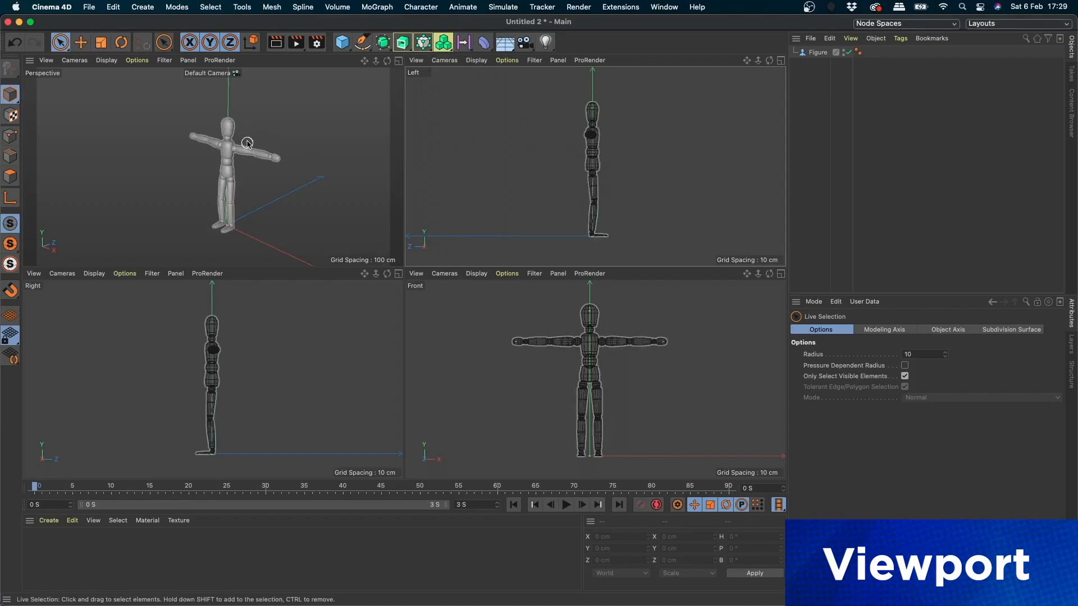
mouse_move(247, 143)
alt+mouse_down()
mouse_move(159, 133)
mouse_move(323, 151)
mouse_move(204, 180)
mouse_move(264, 151)
alt+mouse_up()
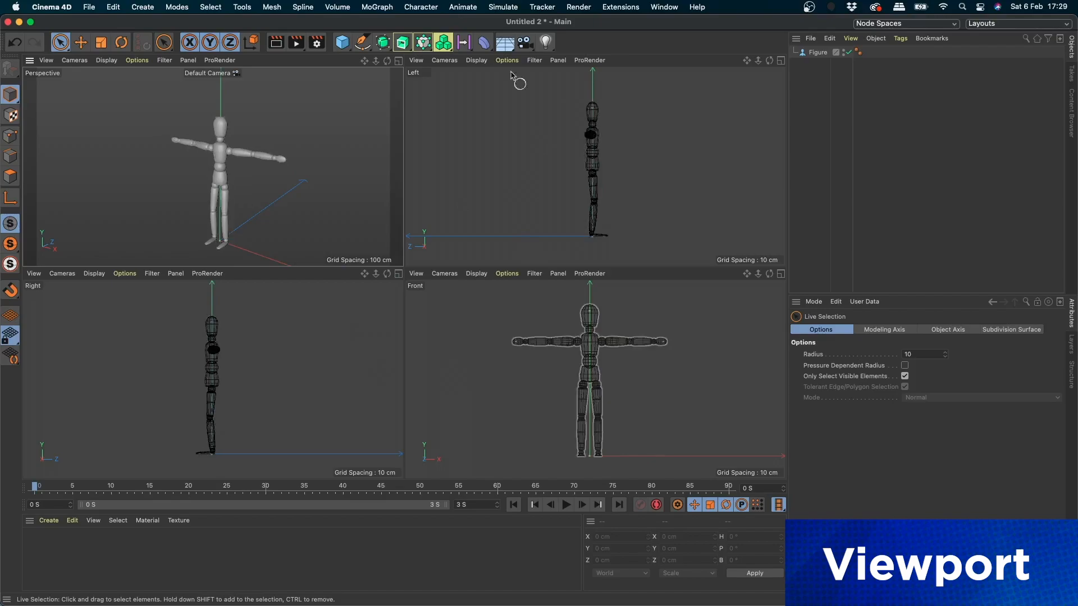
click(445, 60)
click(464, 206)
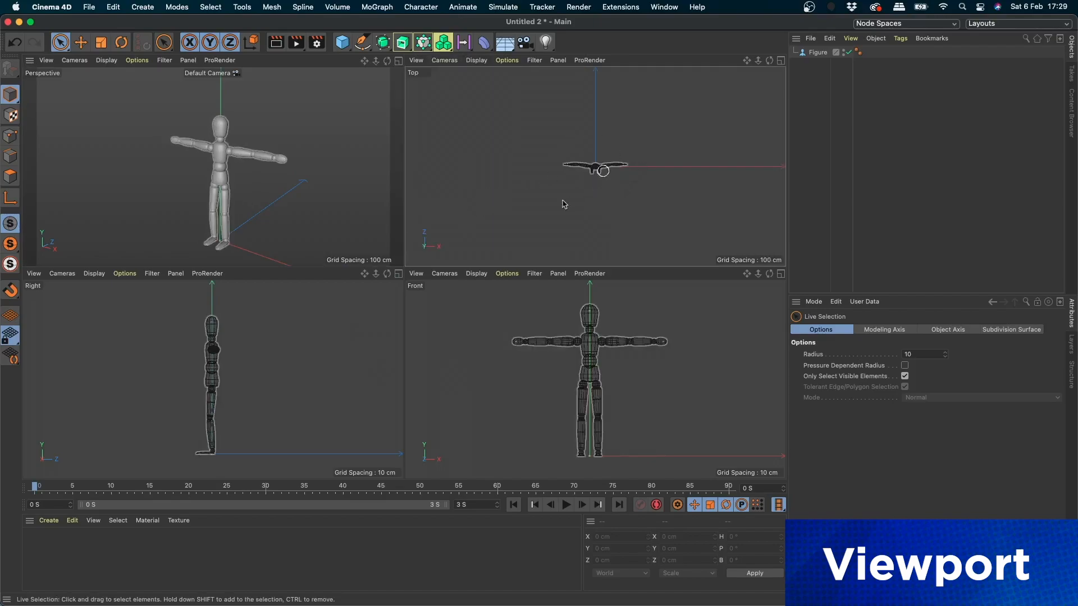
click(596, 166)
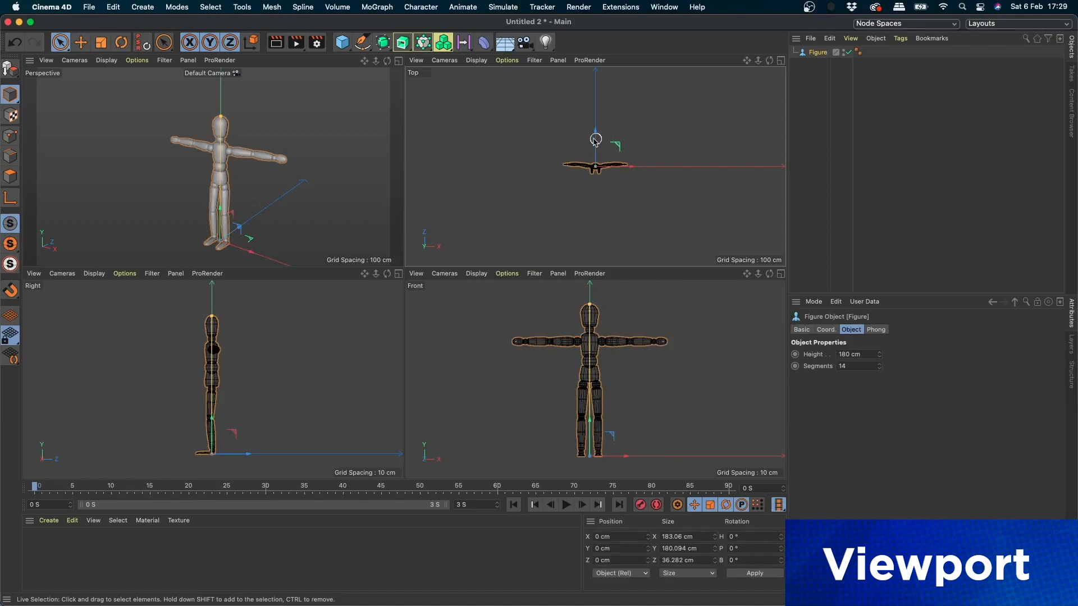
scroll(617, 132, up, 6)
alt+right_drag(648, 138, 661, 137)
alt+middle_drag(645, 143, 698, 129)
click(588, 368)
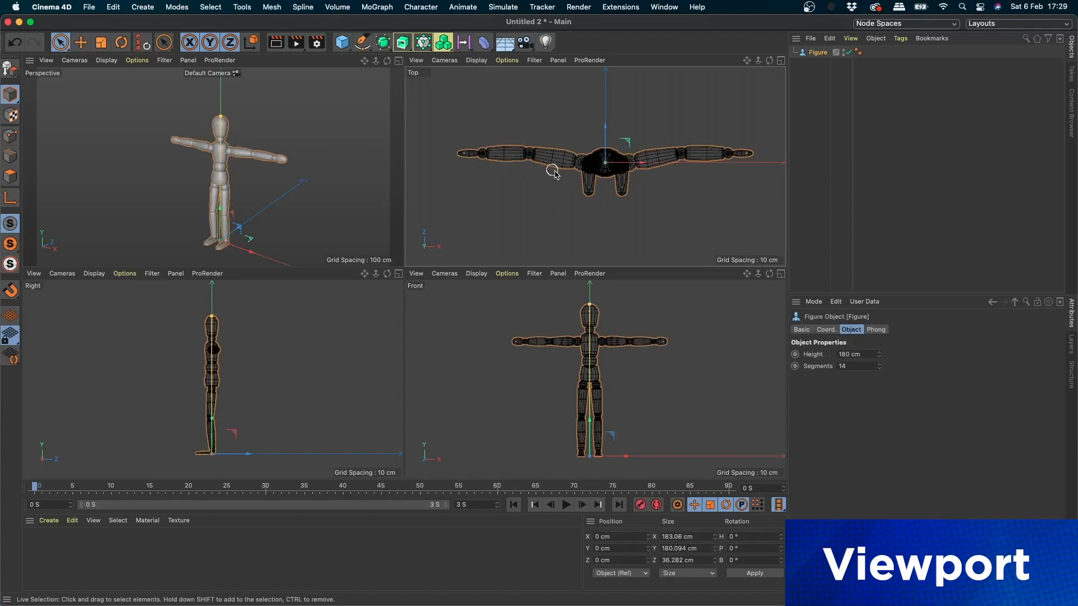
- Set the Top viewport's display mode to Gouraud Shading
click(476, 60)
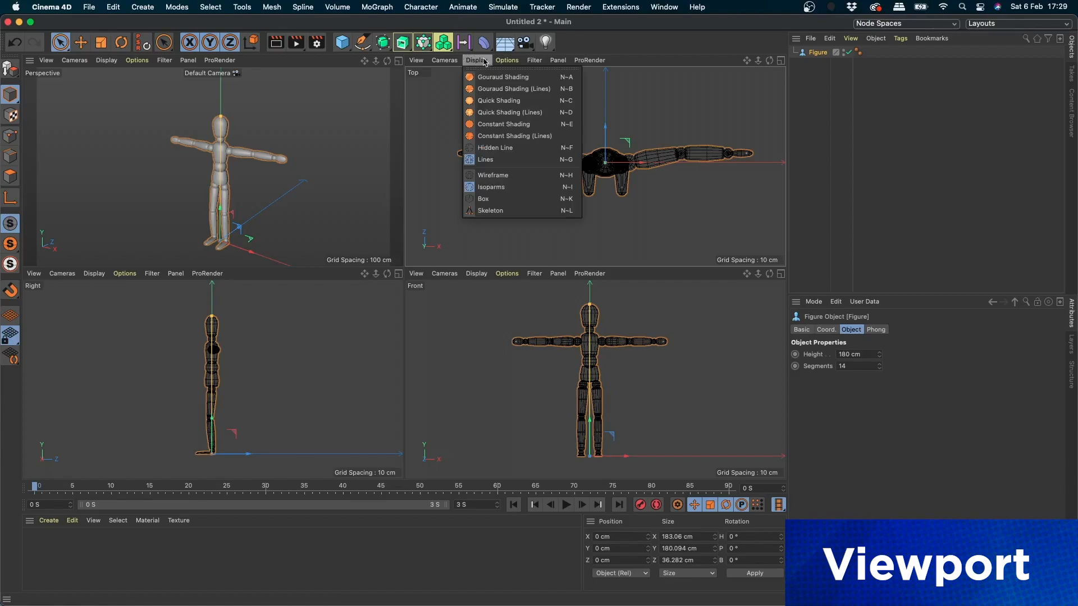
mouse_move(449, 63)
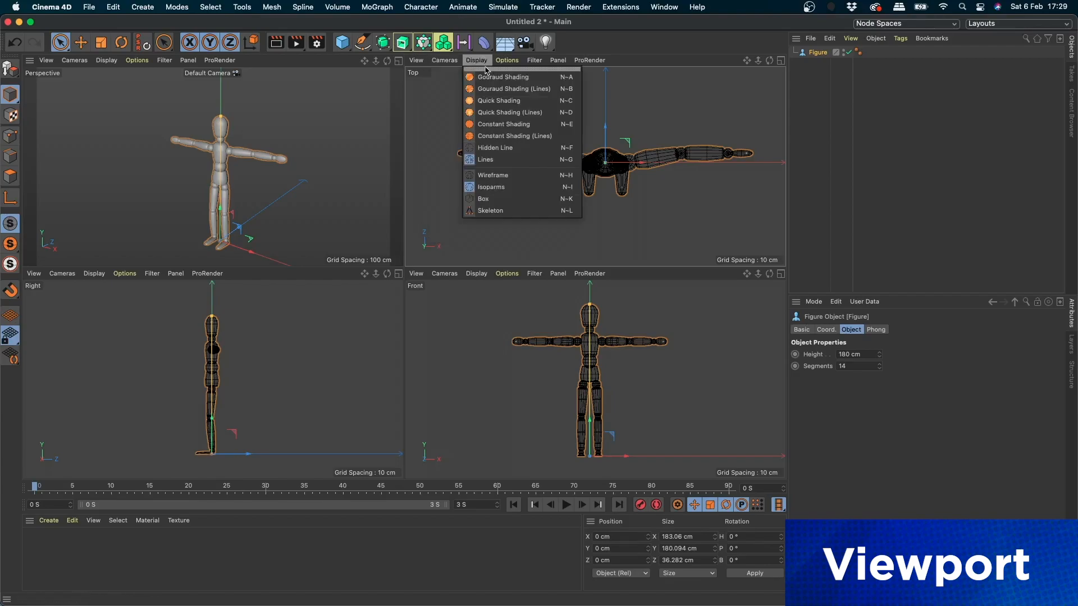
click(497, 78)
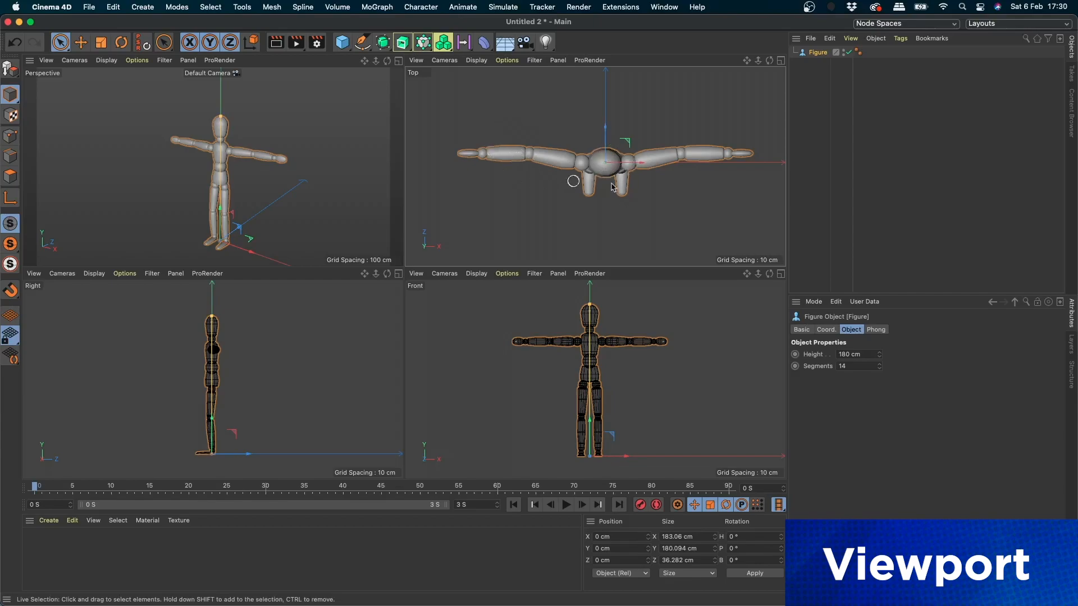
- Switch the Top viewport's display mode to Gouraud Shading (Lines) and from there to Lines
click(477, 60)
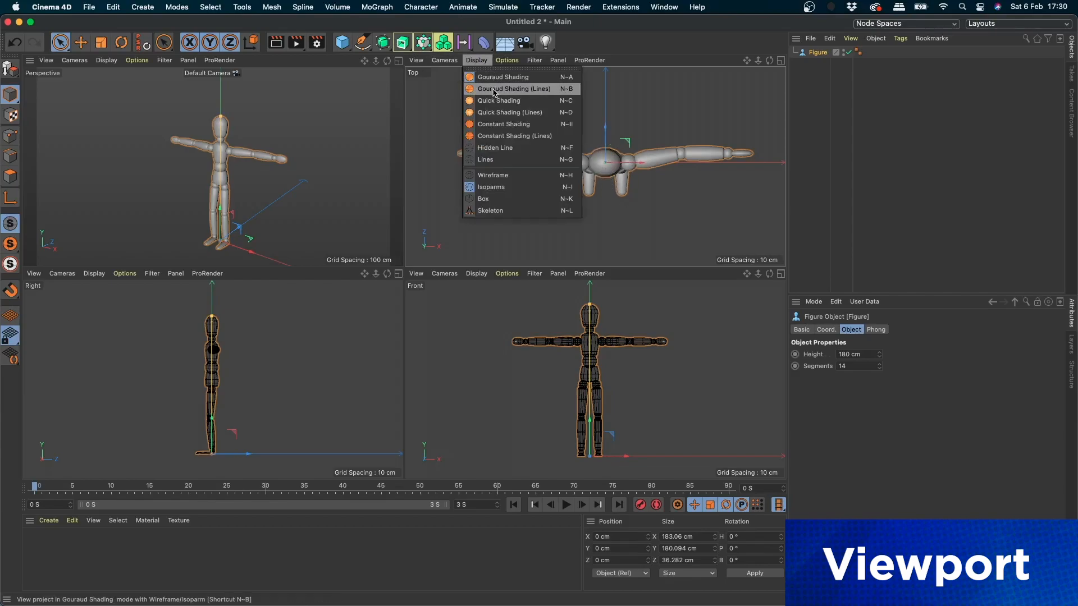
click(544, 89)
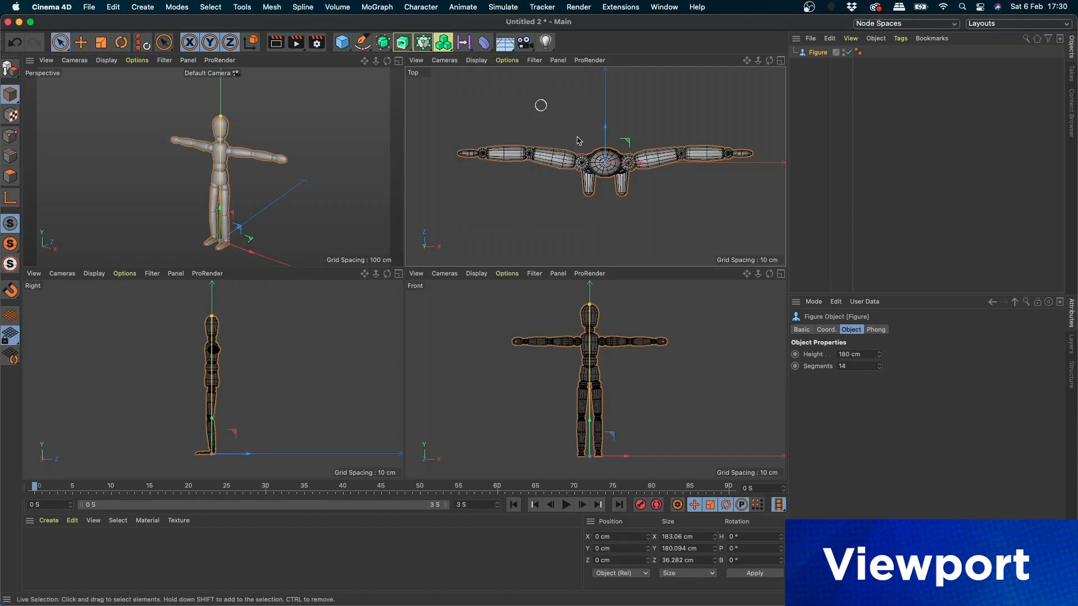
click(477, 61)
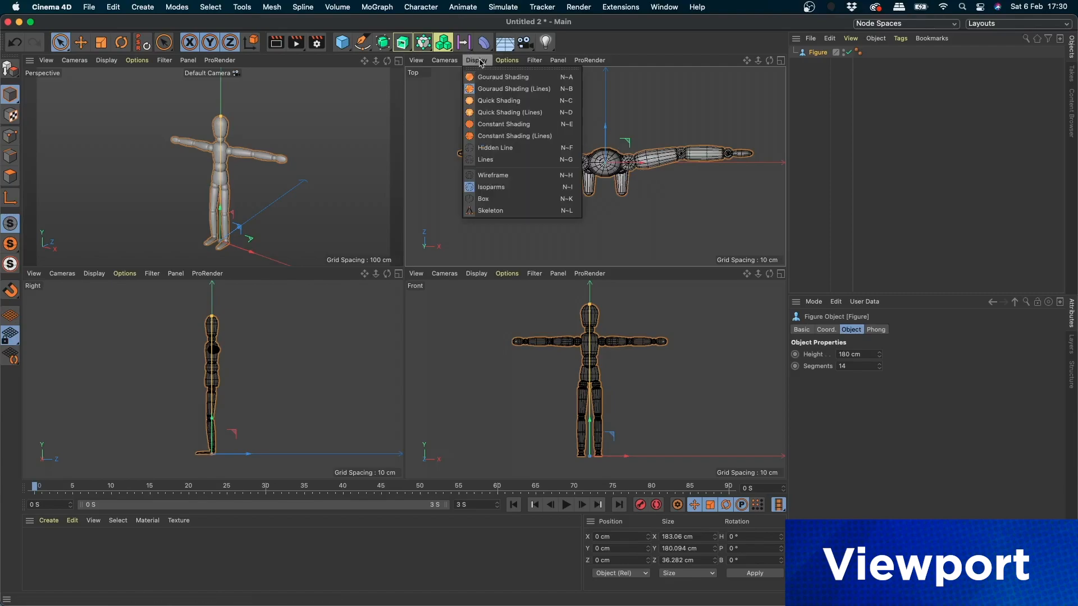
click(505, 174)
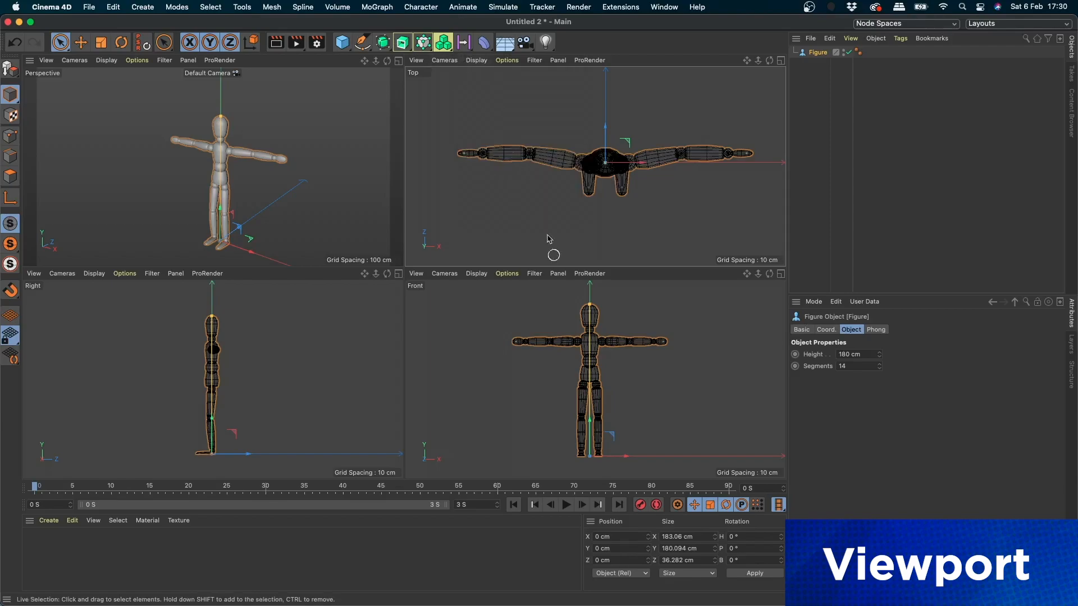
- Deselect the figure, select it again in the Perspective viewport, and review the Top viewport's display modes without changing them
click(565, 208)
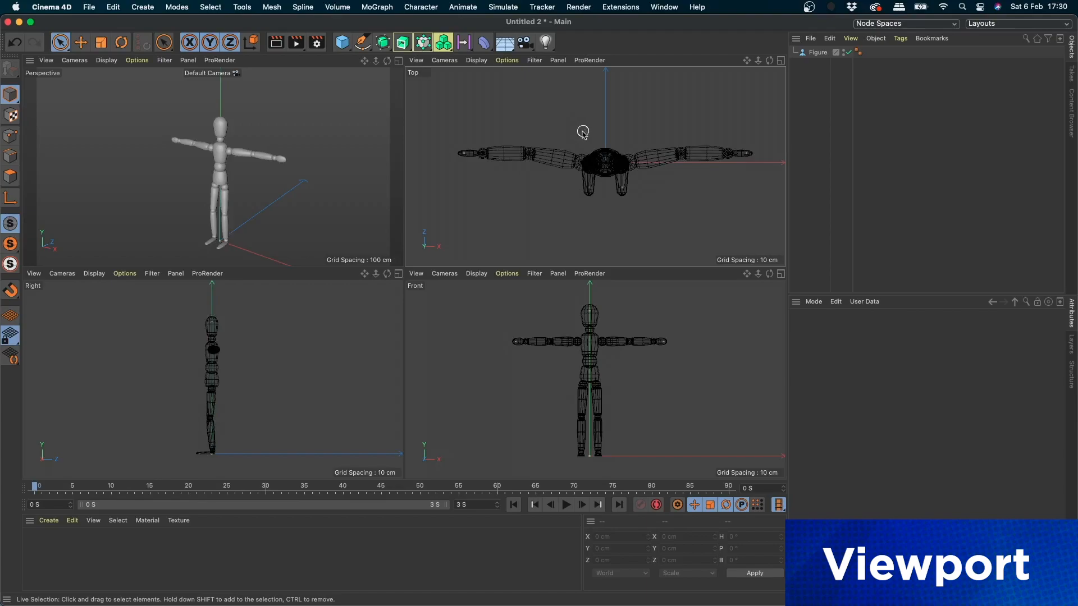
click(220, 151)
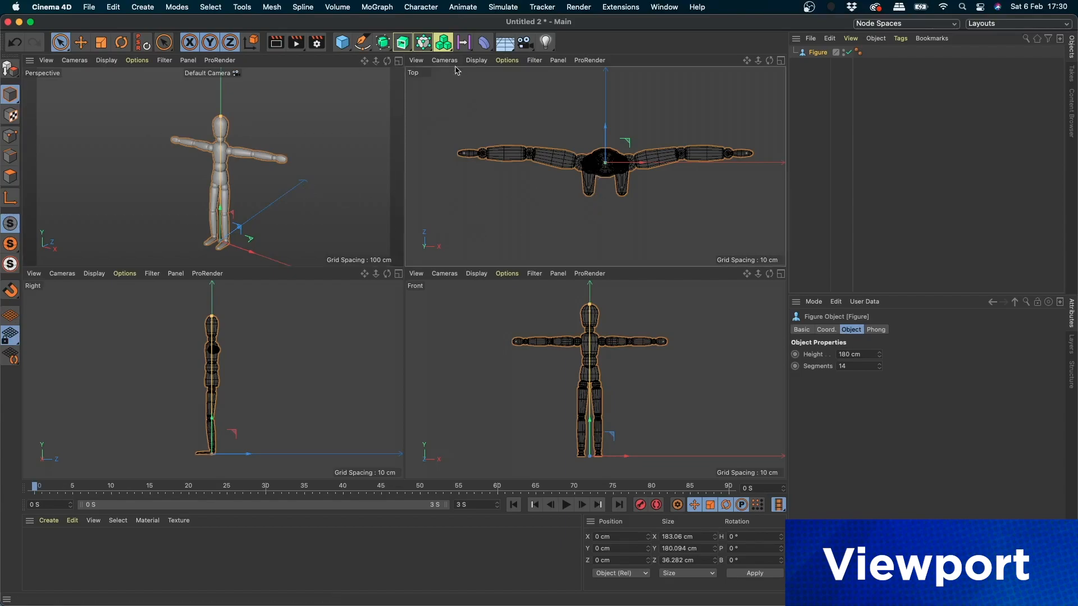
click(476, 60)
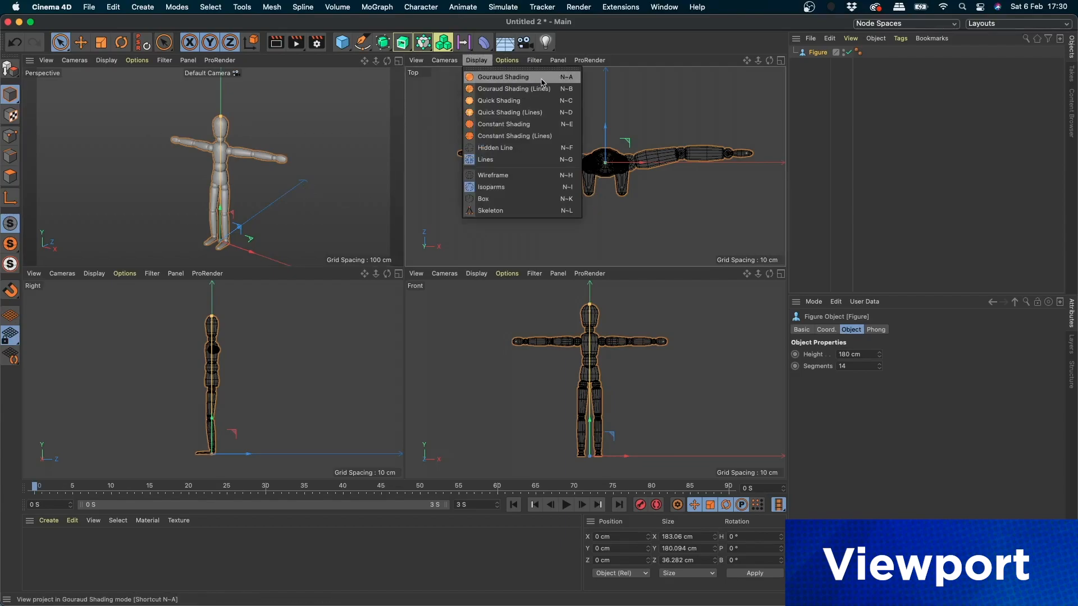
click(751, 101)
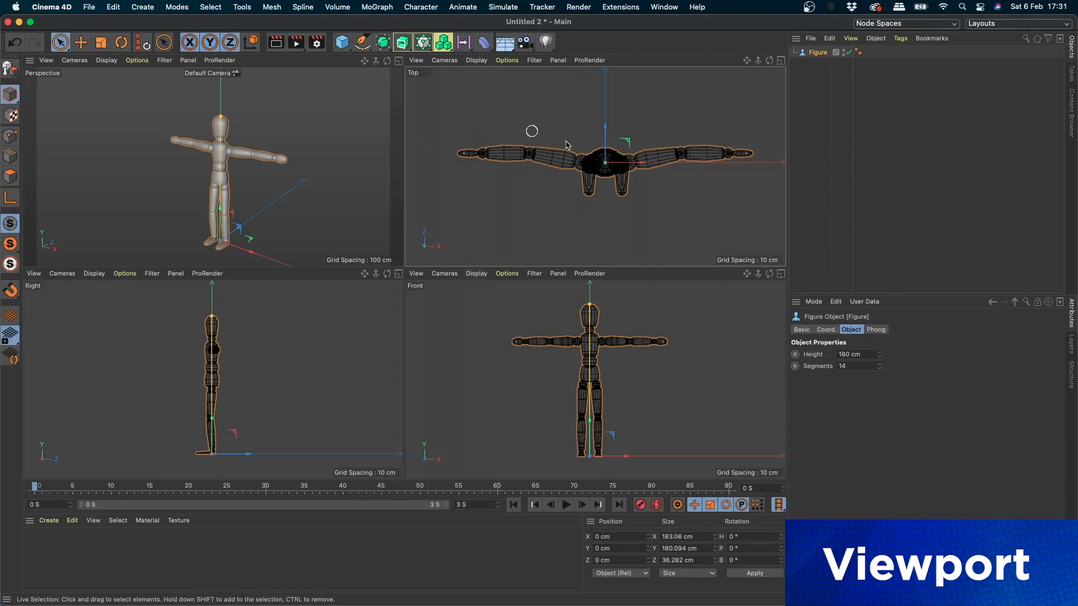
- Render the Top viewport in place and redraw it to clear the render
middle_click(560, 178)
click(600, 167)
key(super+r)
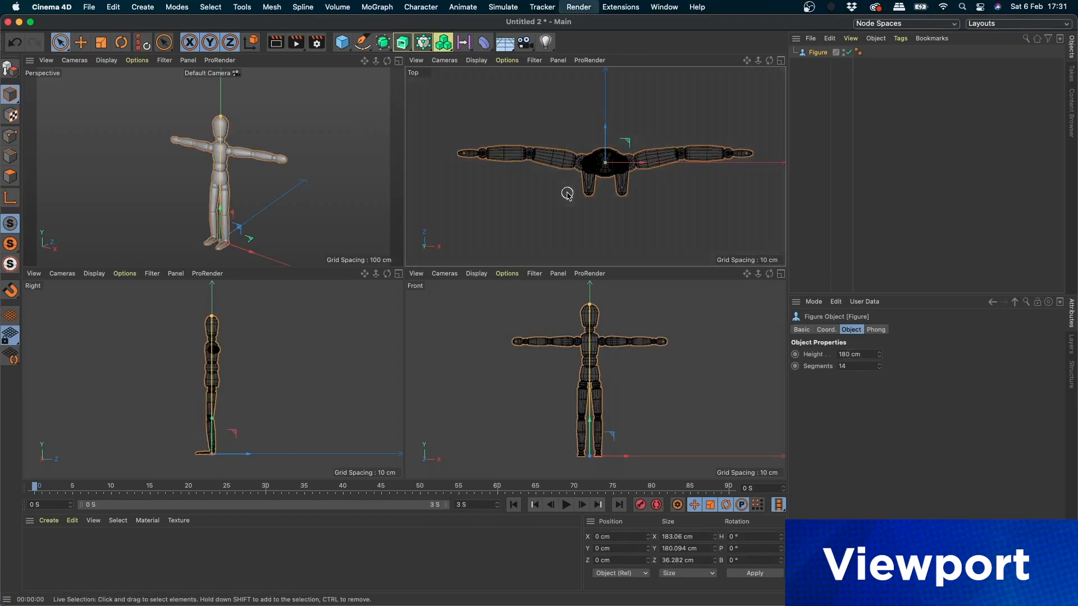
key(super+r)
key(a)
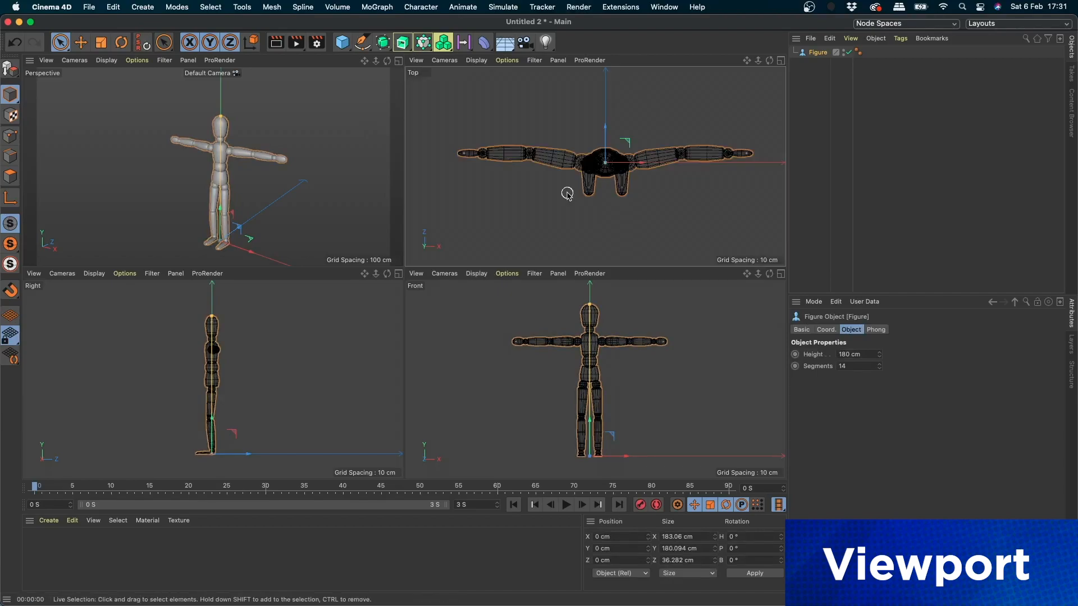
- Maximize the Perspective viewport, render it in place, and redraw it
click(399, 61)
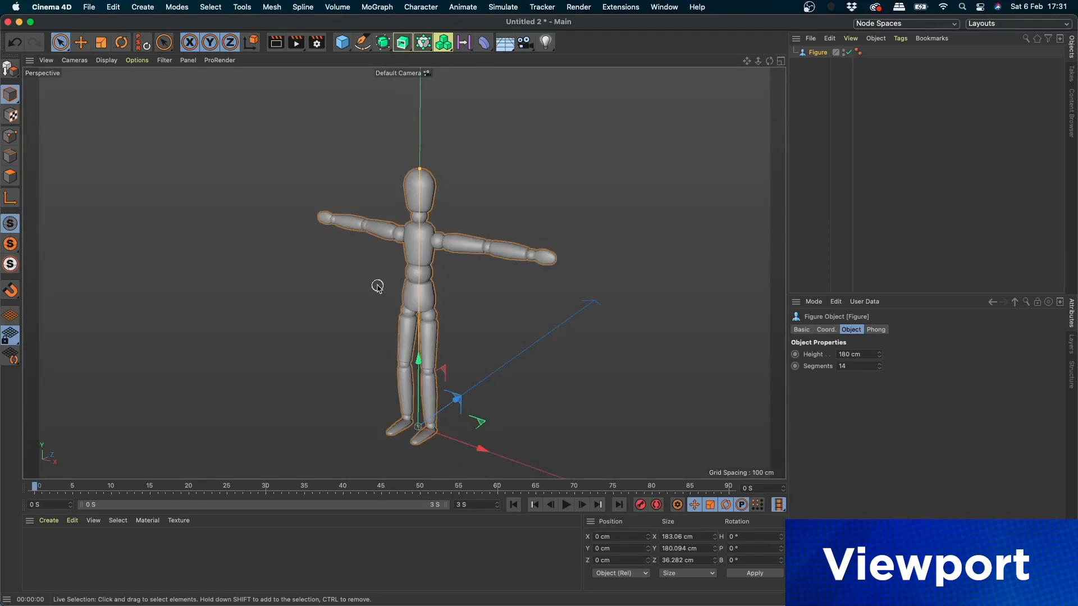
key(F2)
key(super+r)
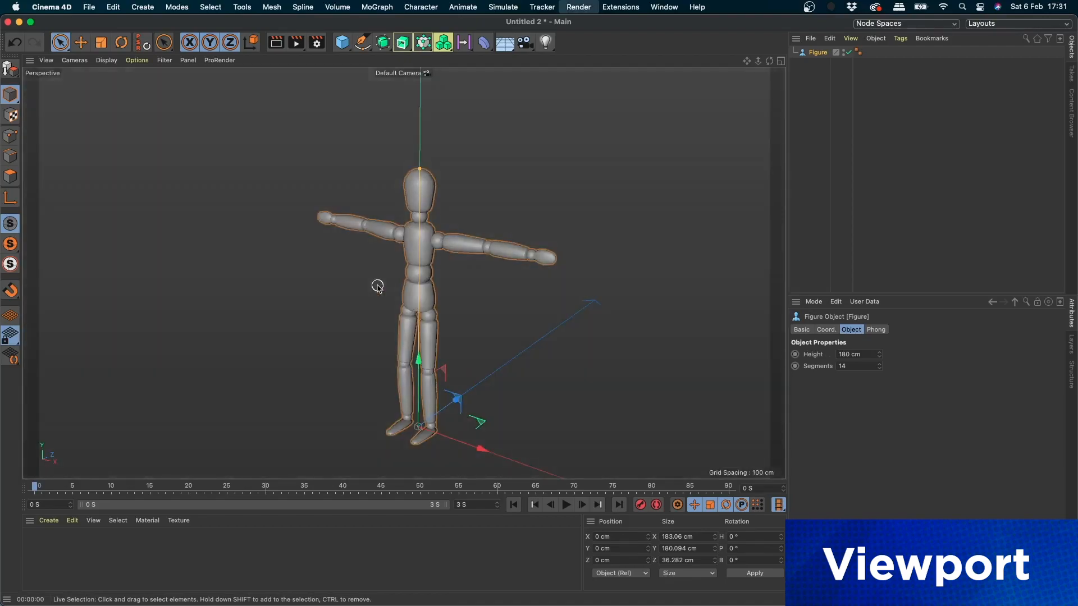
key(a)
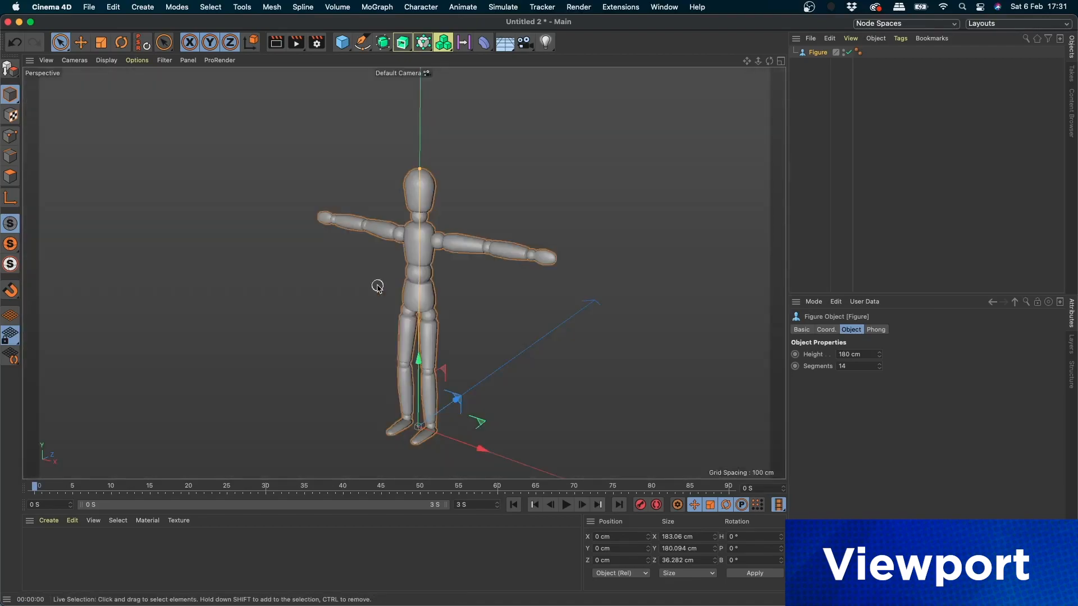
- Render the figure to the Picture Viewer and close it, and render the same view directly in the Perspective viewport before clearing it
click(296, 45)
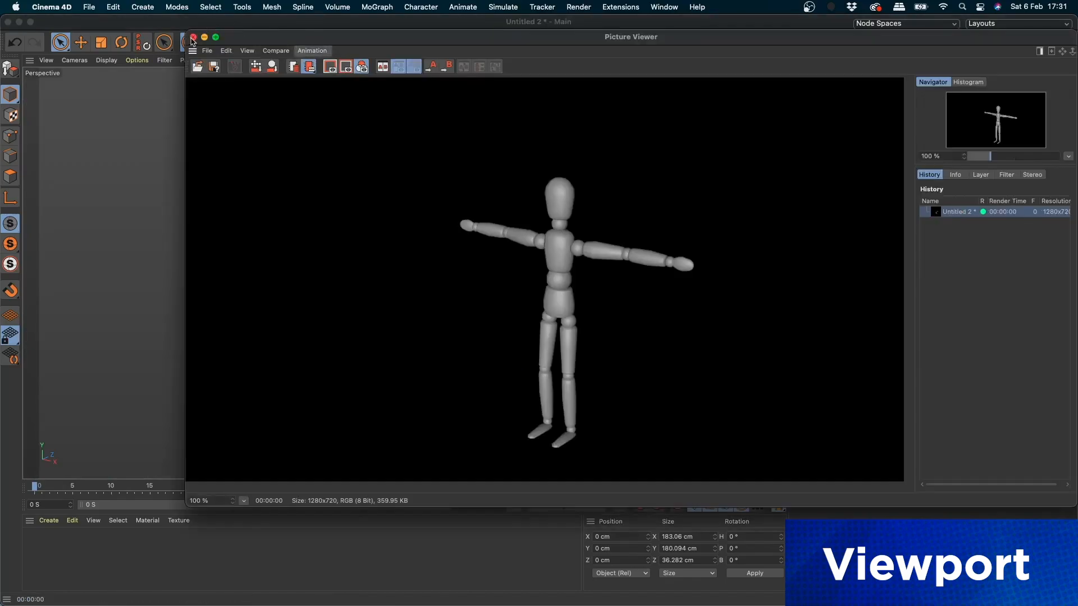
click(193, 37)
click(317, 42)
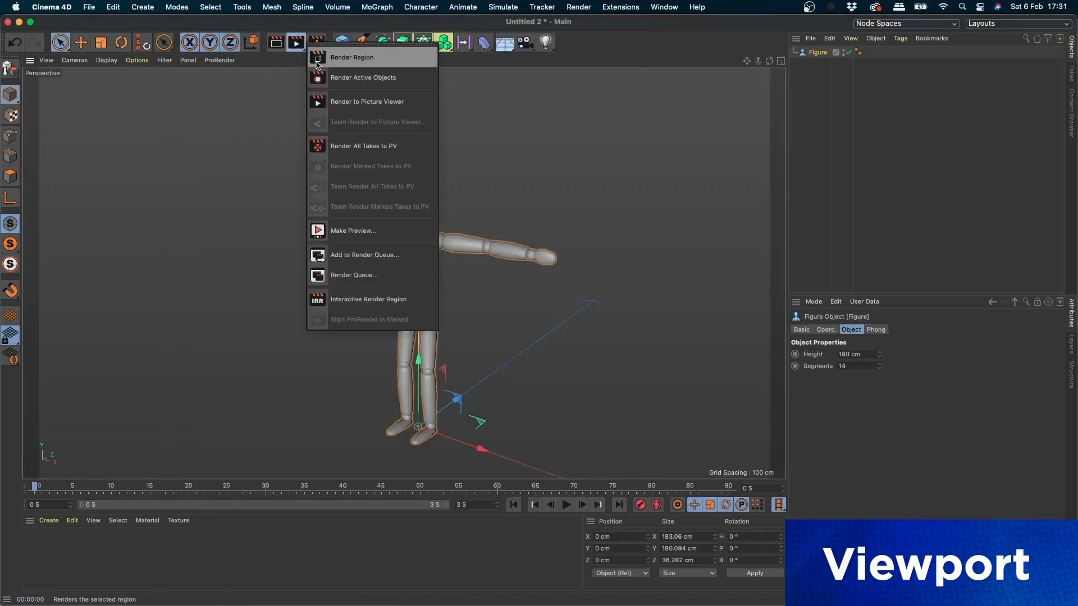
click(276, 44)
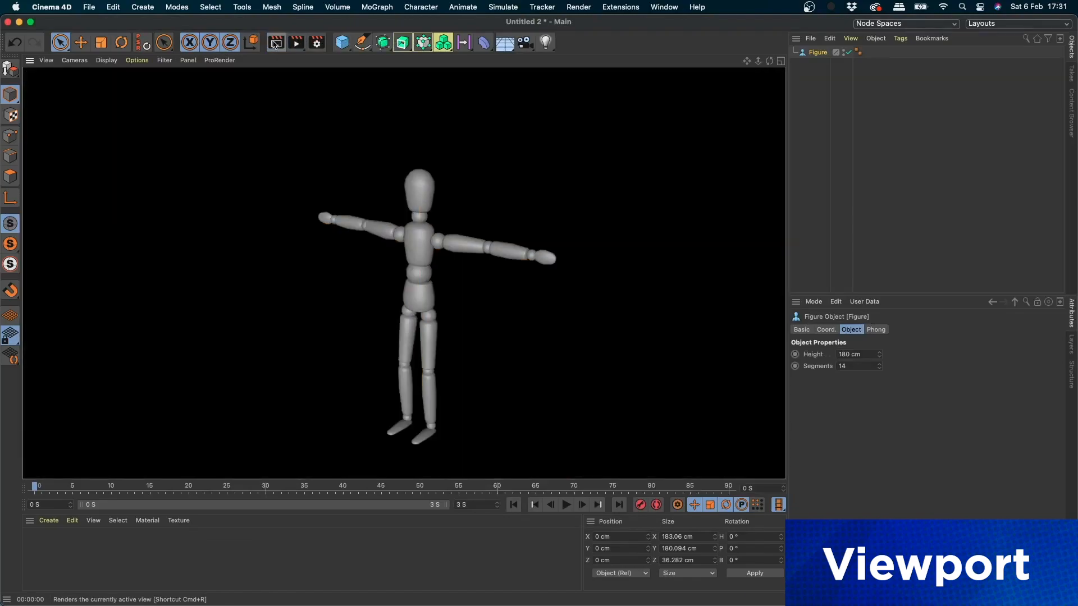
click(251, 17)
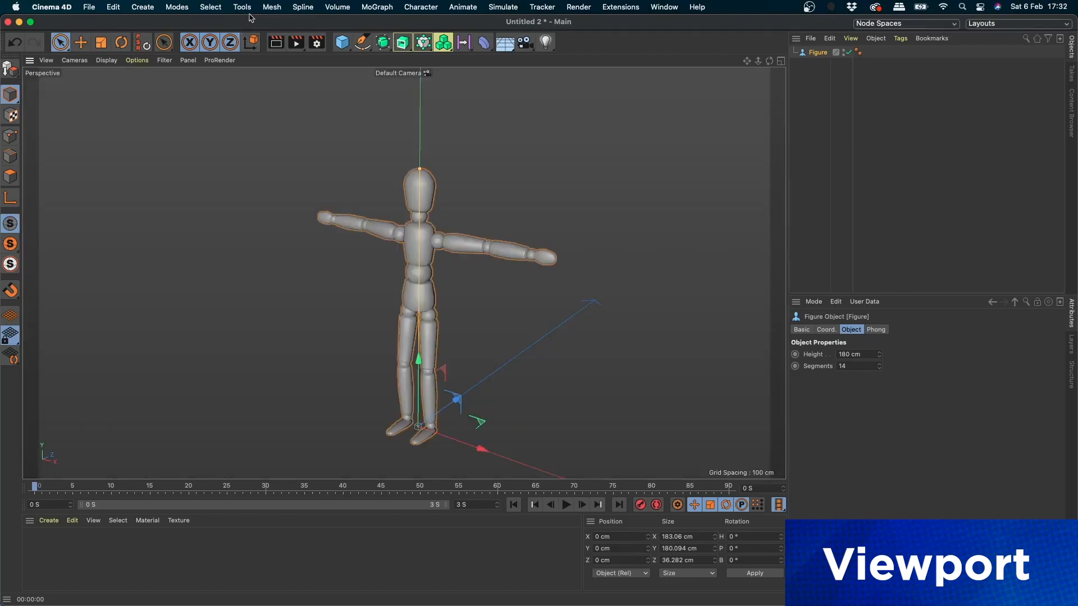
- Alternate between the four-view layout and the maximized Perspective viewport, ending with Perspective maximized
middle_click(773, 163)
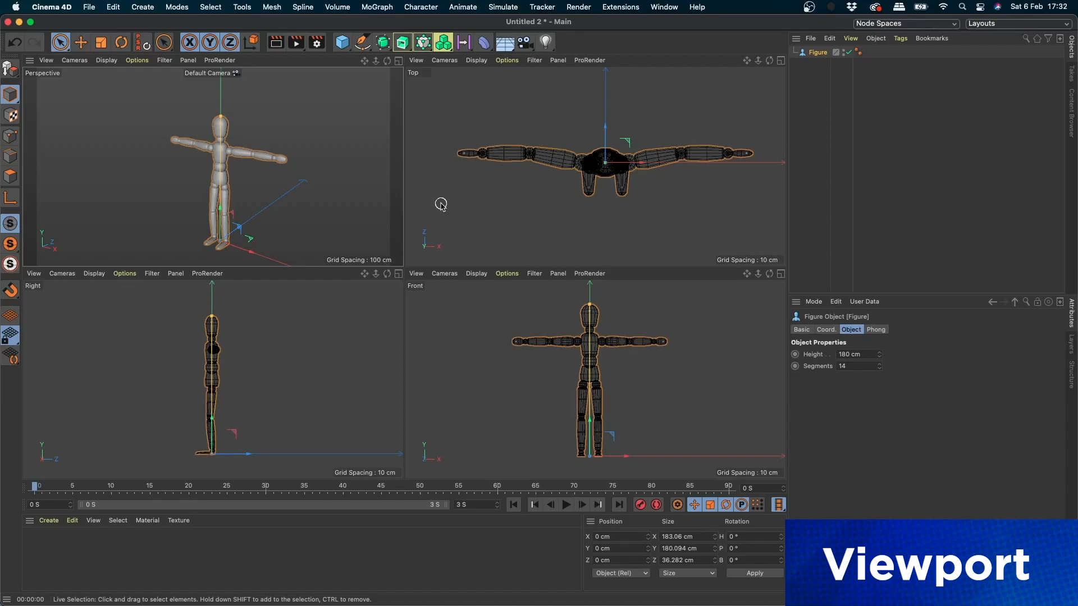
click(398, 61)
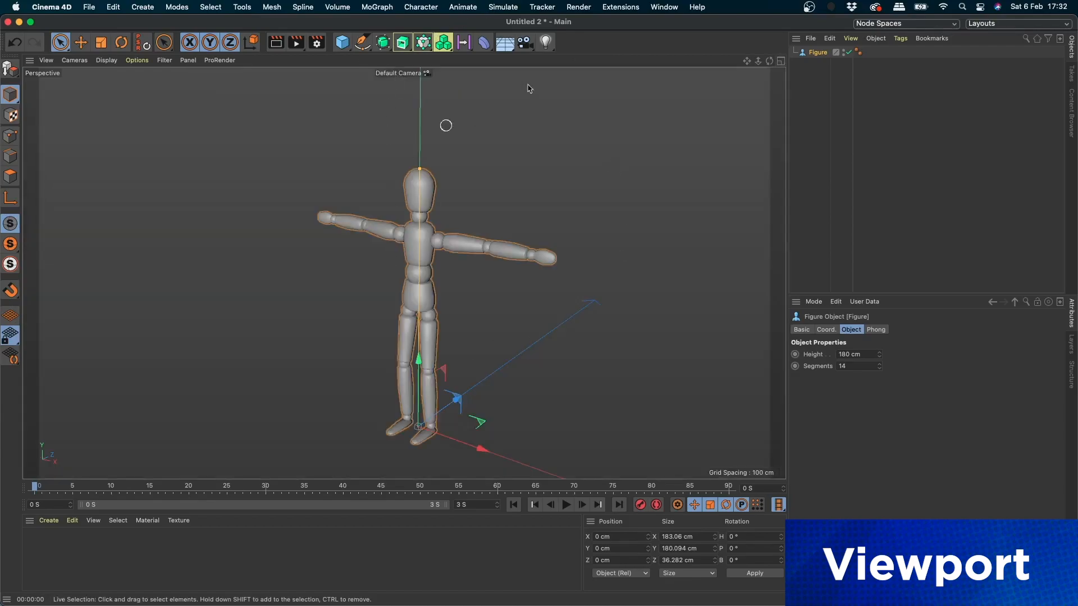
click(780, 61)
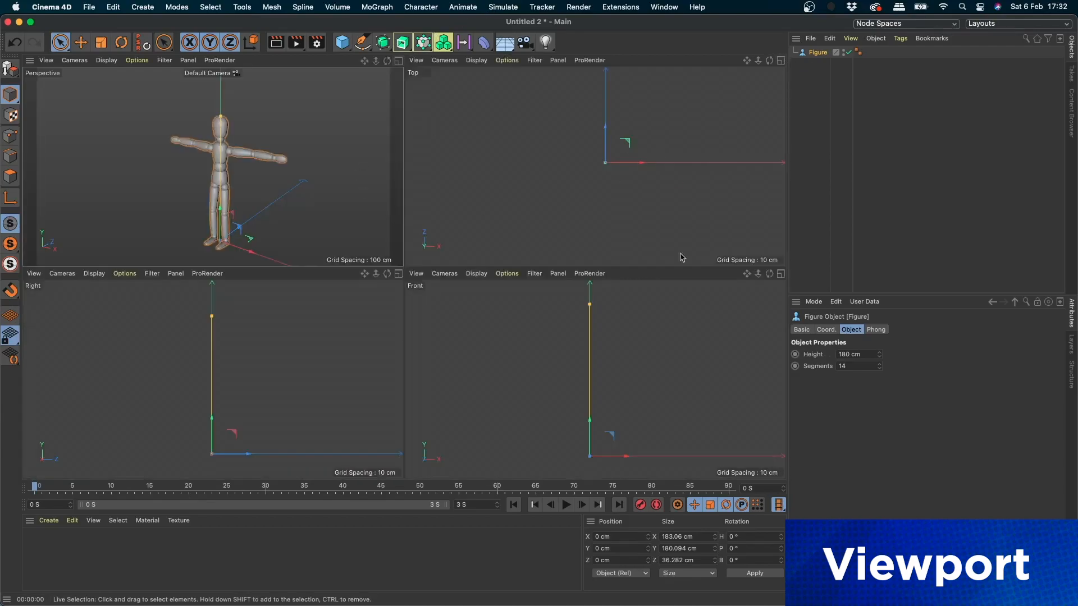
click(398, 61)
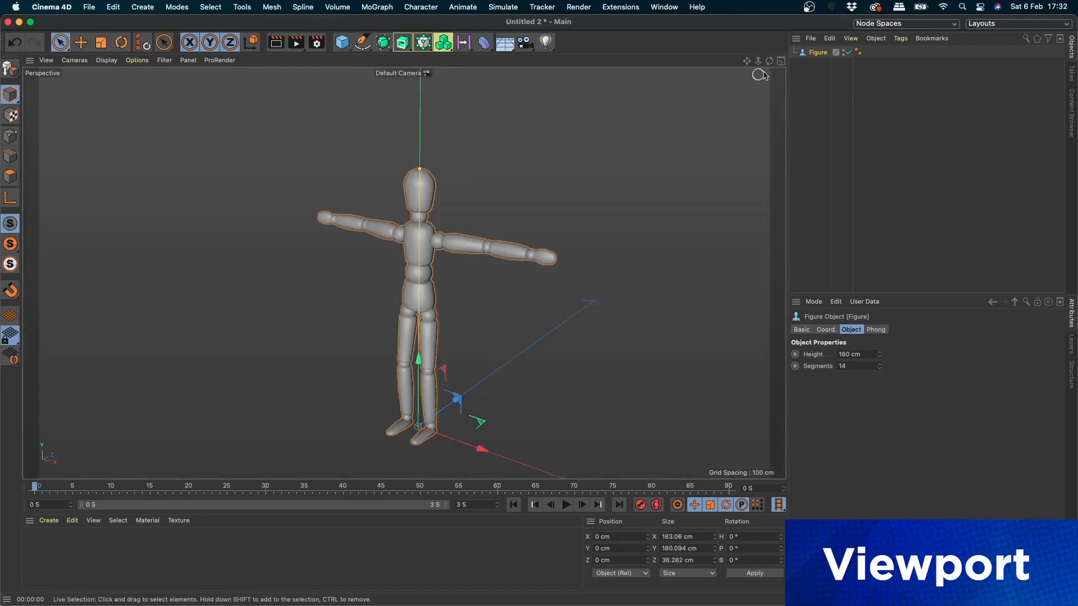
click(780, 61)
click(398, 61)
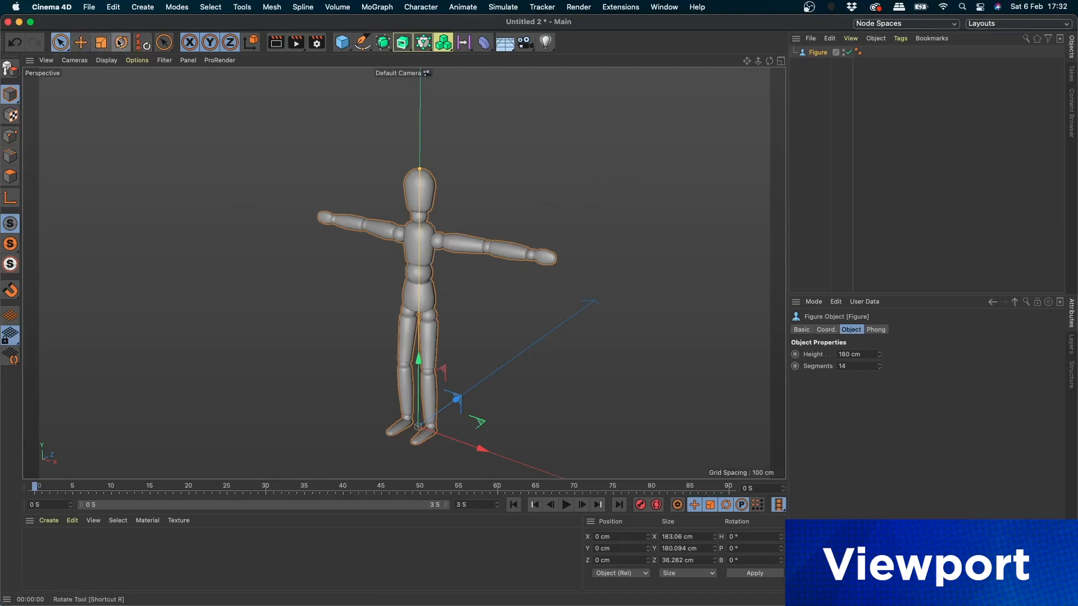
- Switch from the Move tool to Live Selection and back to the Move tool
click(77, 48)
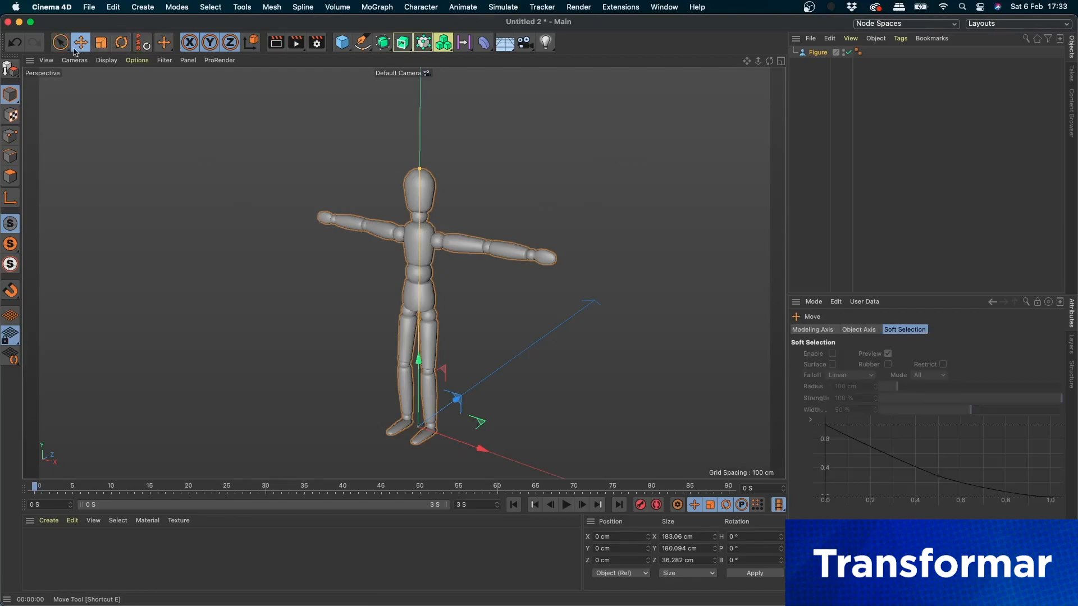
click(60, 42)
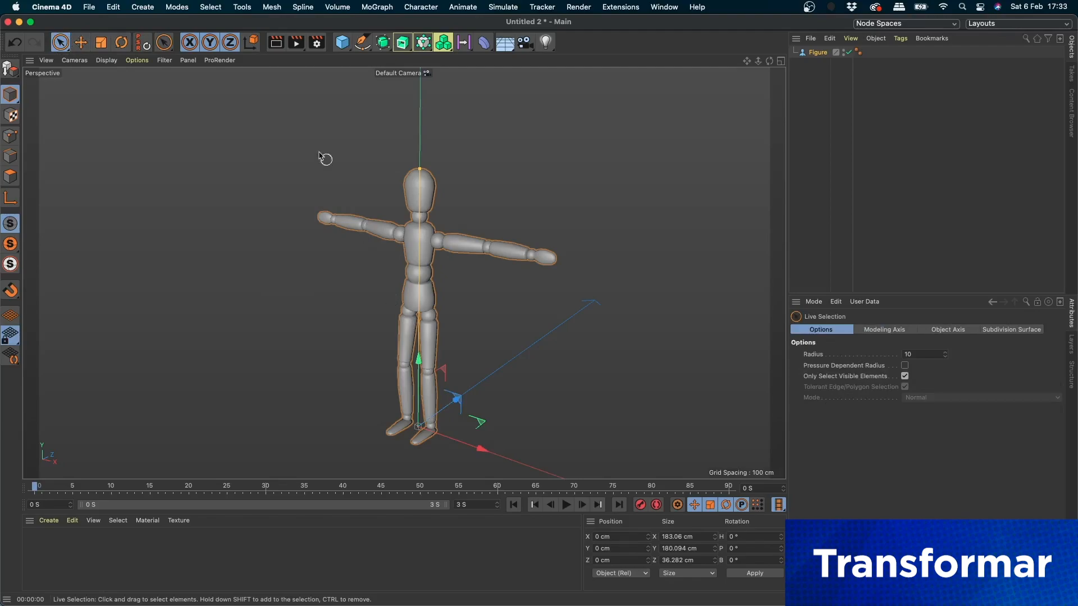
click(84, 46)
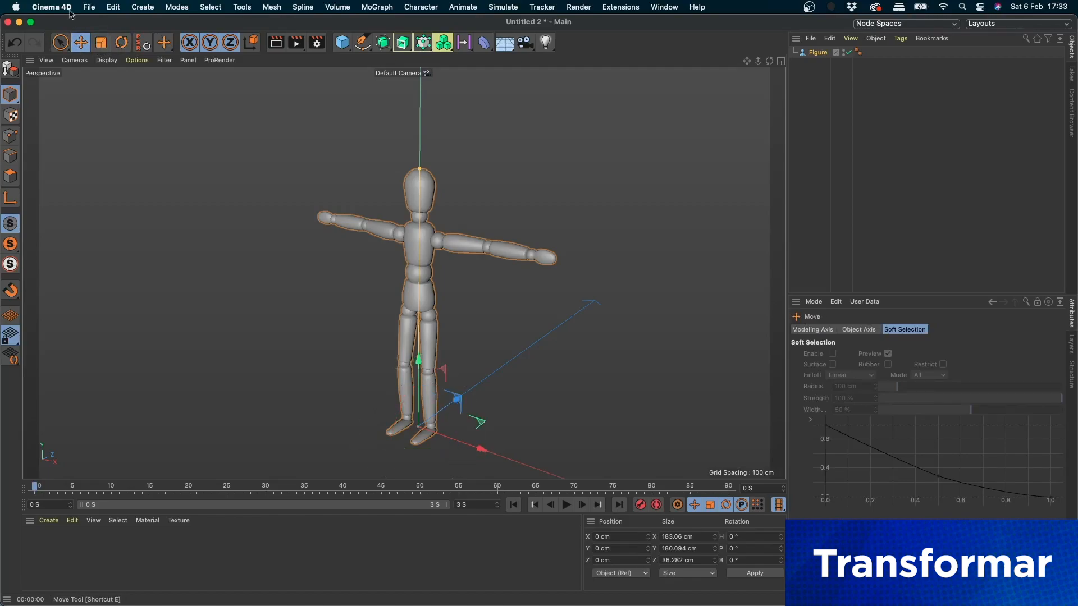
- Cycle repeatedly through the Move, Rotate and Scale tools with the figure selected, ending on the Move tool
key(r)
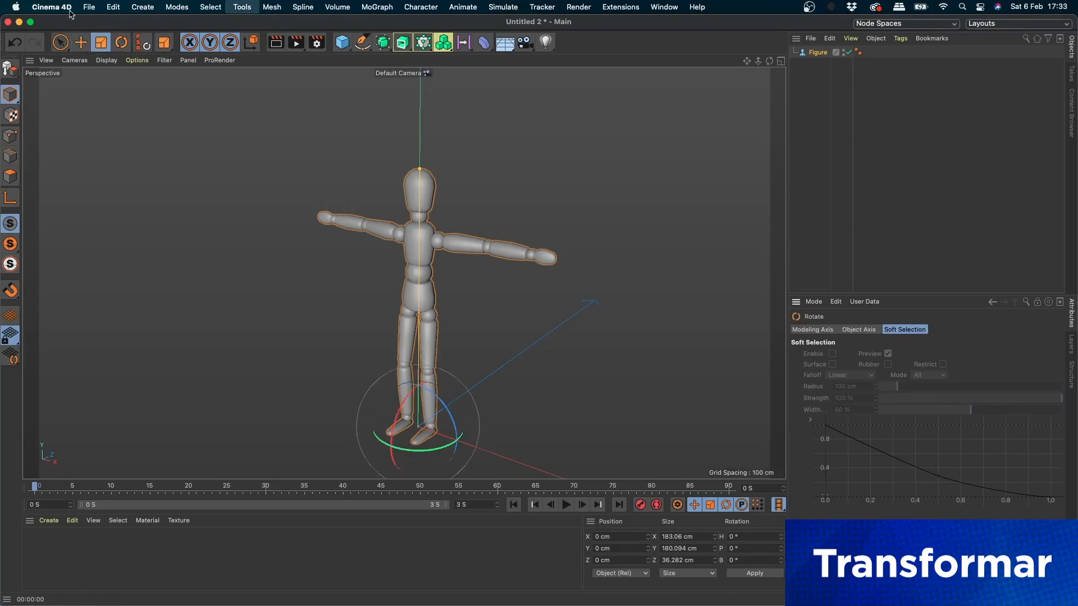
key(e)
key(r)
key(e)
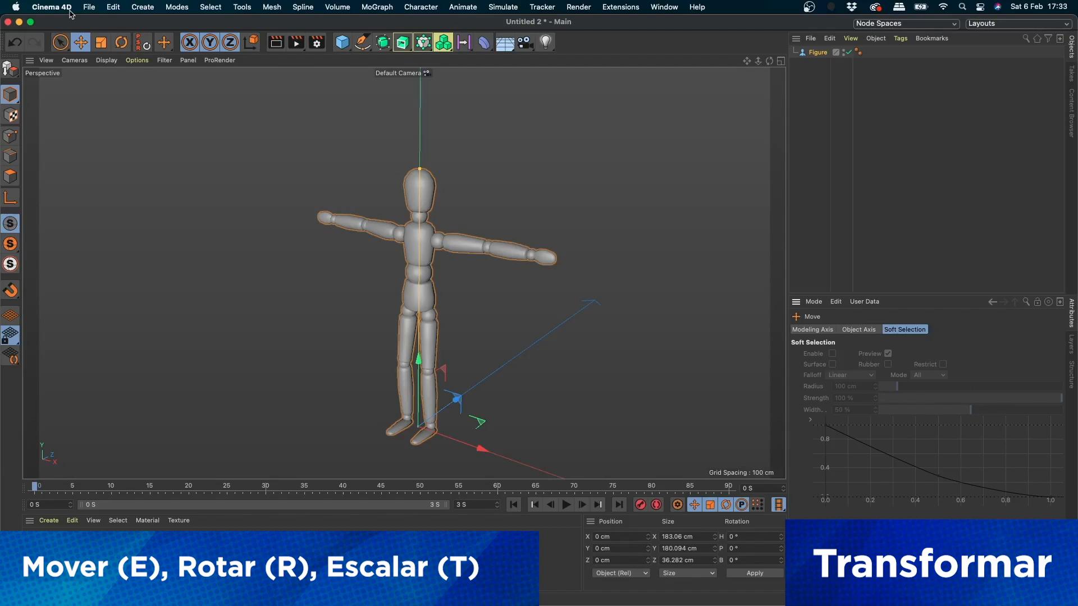
key(r)
key(t)
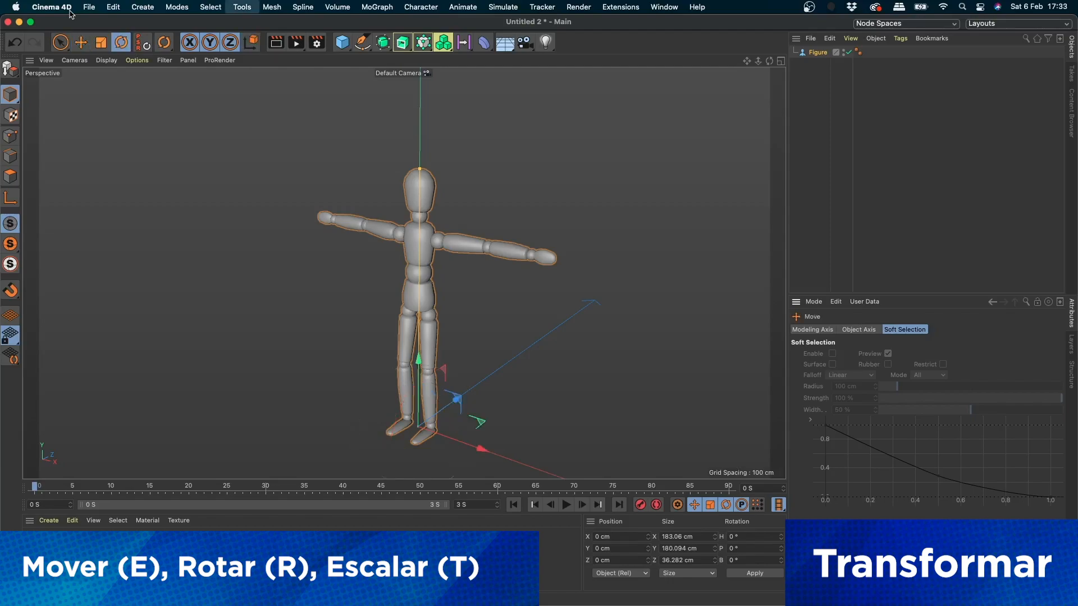
key(r)
key(e)
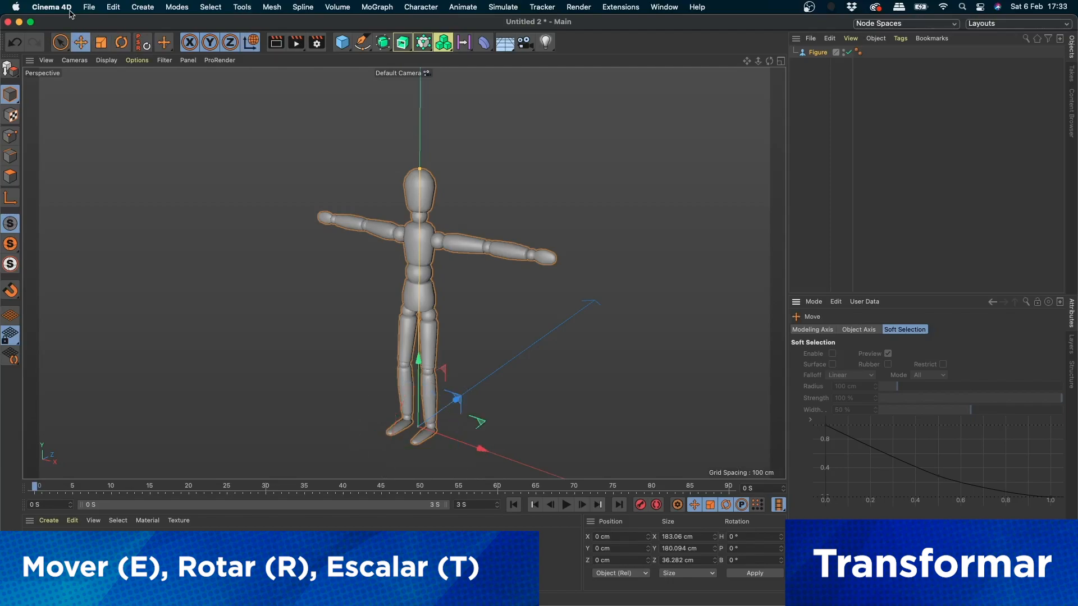
key(r)
key(e)
key(r)
key(e)
key(r)
key(t)
key(r)
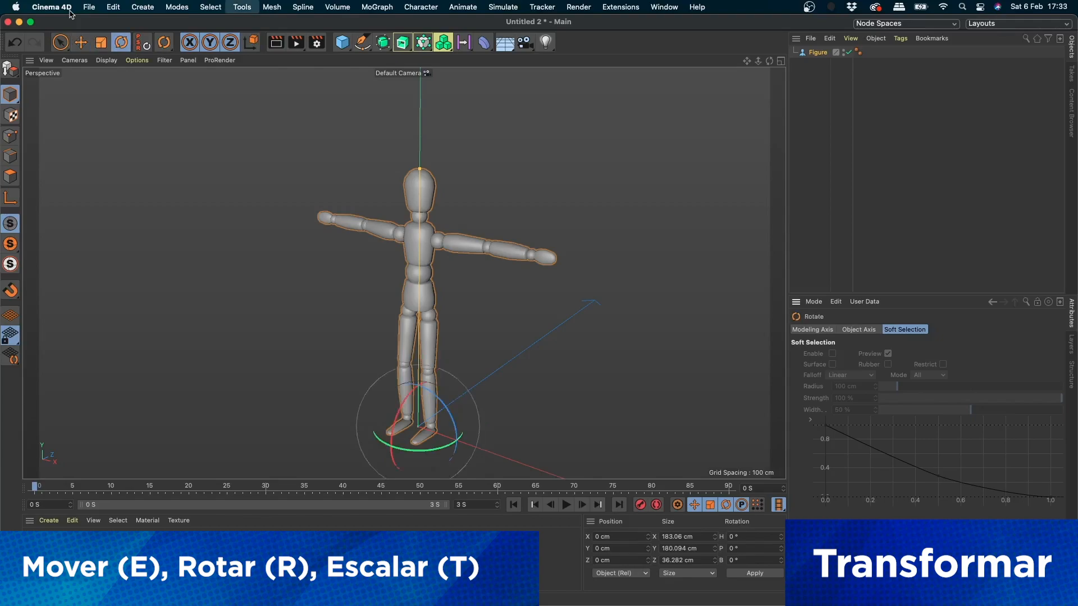
key(e)
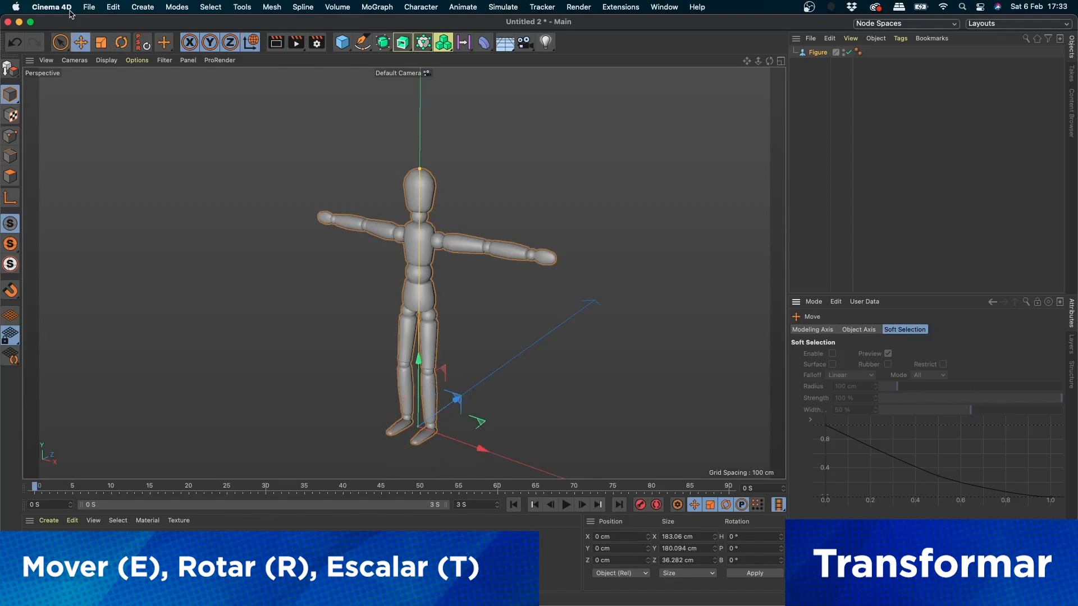
- Try scaling the figure by its vertical axis handle with the Scale tool and undo the change
key(t)
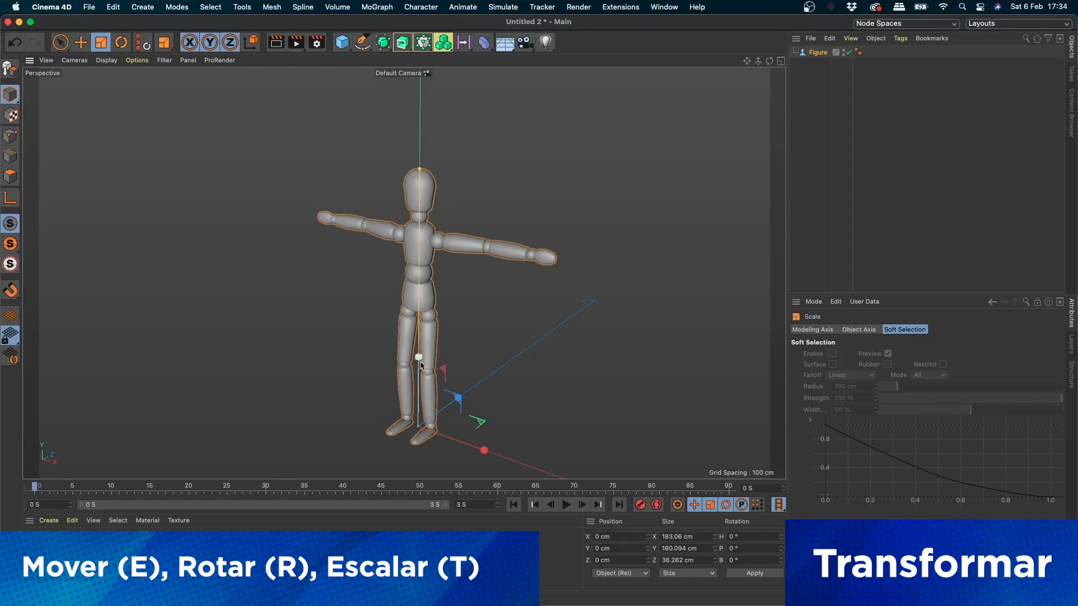
drag(418, 357, 377, 380)
key(super+z)
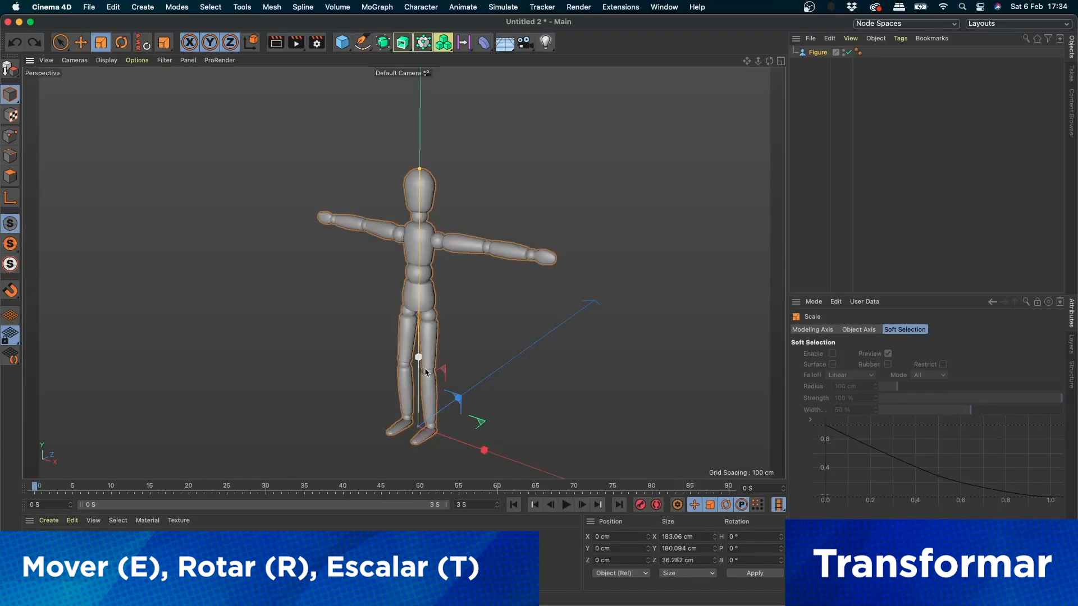
- Activate the Rotate tool for the figure and switch from it to the Move tool
key(r)
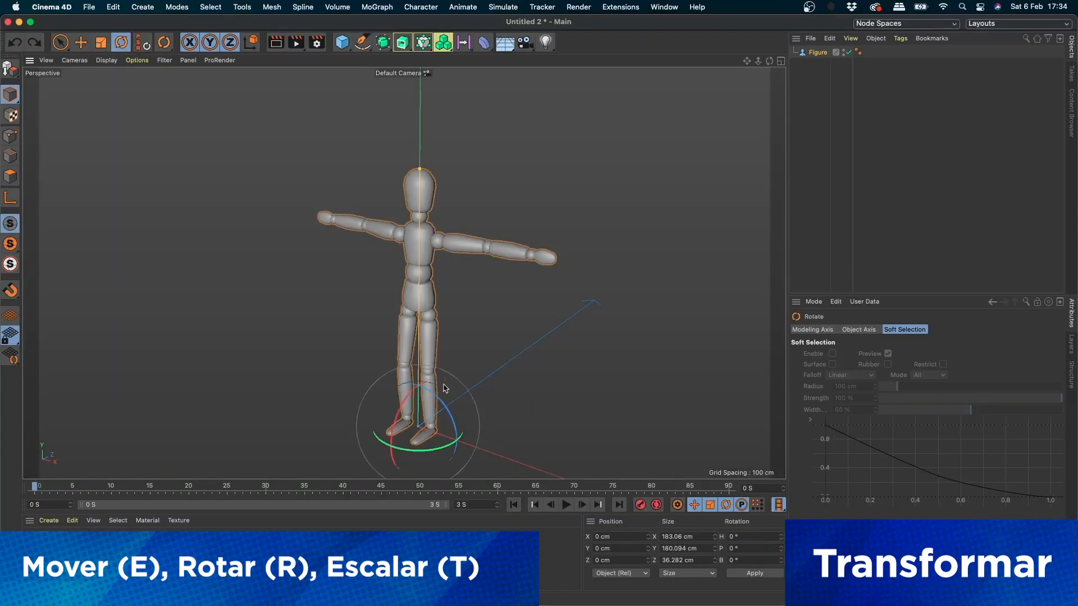
key(e)
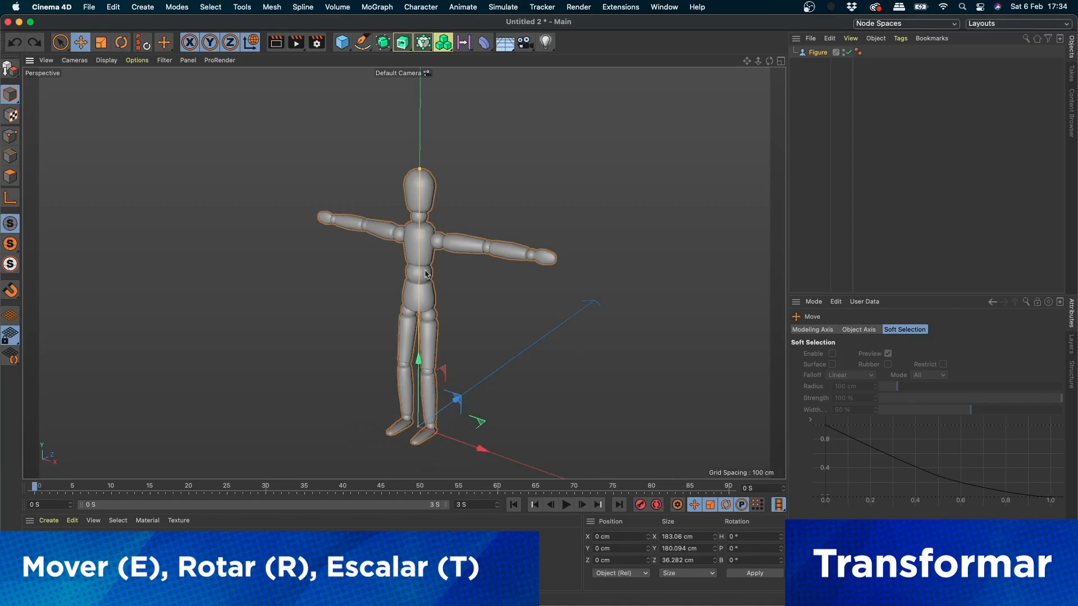
- Try moving the figure along its Z axis twice with the Move tool, undoing each move
drag(452, 407, 584, 349)
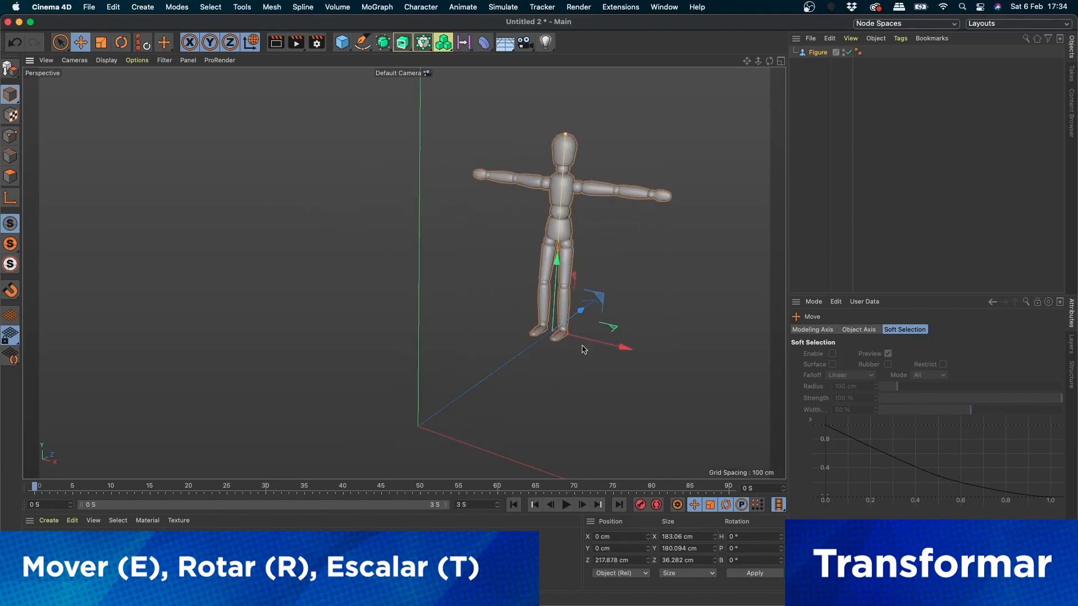
key(super+z)
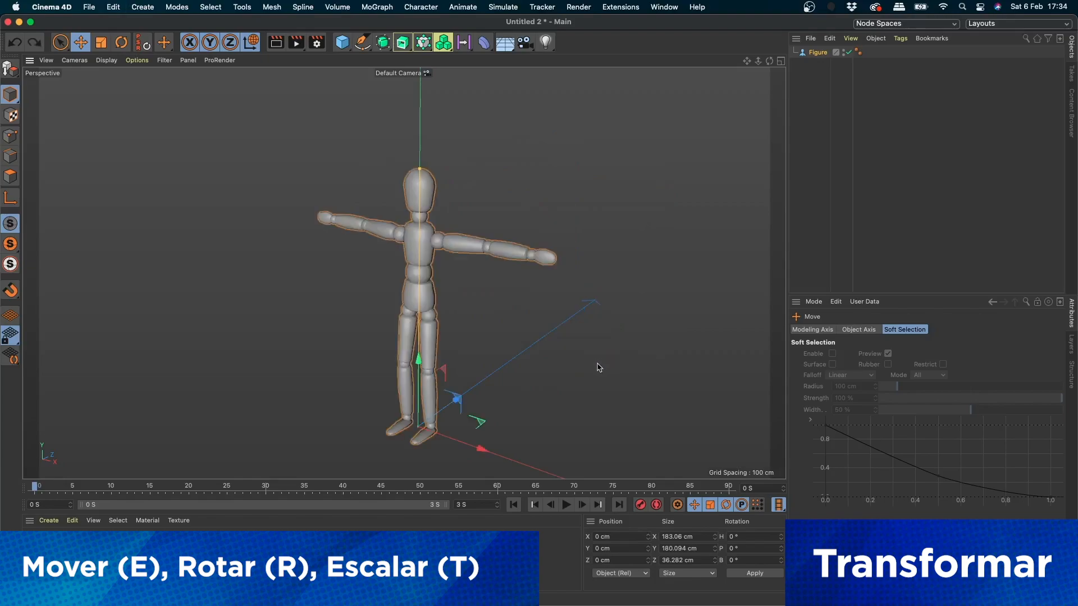
drag(441, 412, 603, 316)
key(super+z)
- Try rotating the figure about its vertical axis and its other axes with the Rotate tool, undoing the rotations
key(r)
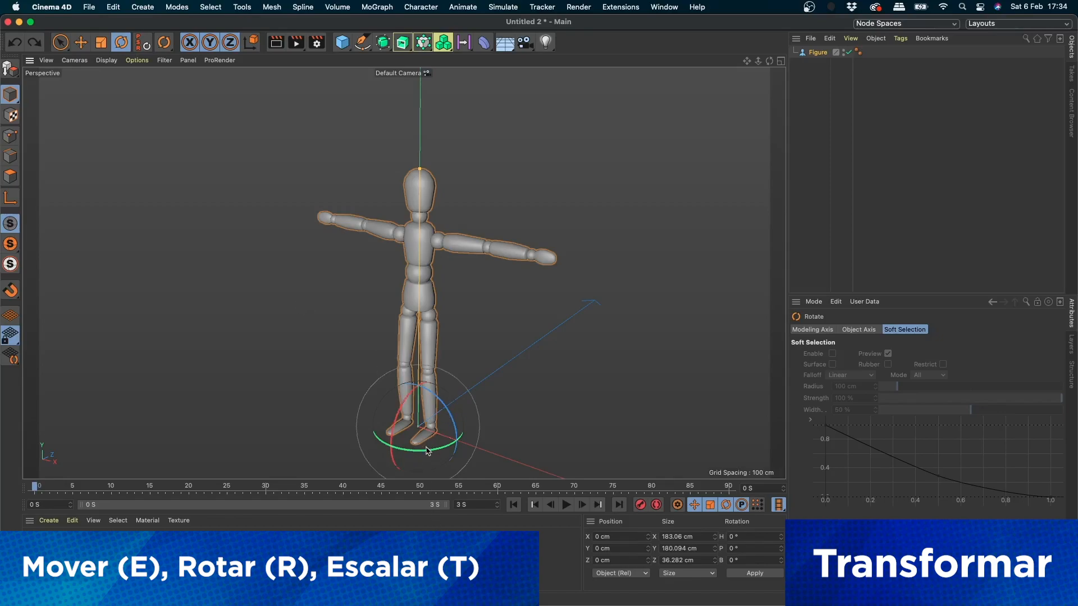
drag(427, 451, 368, 403)
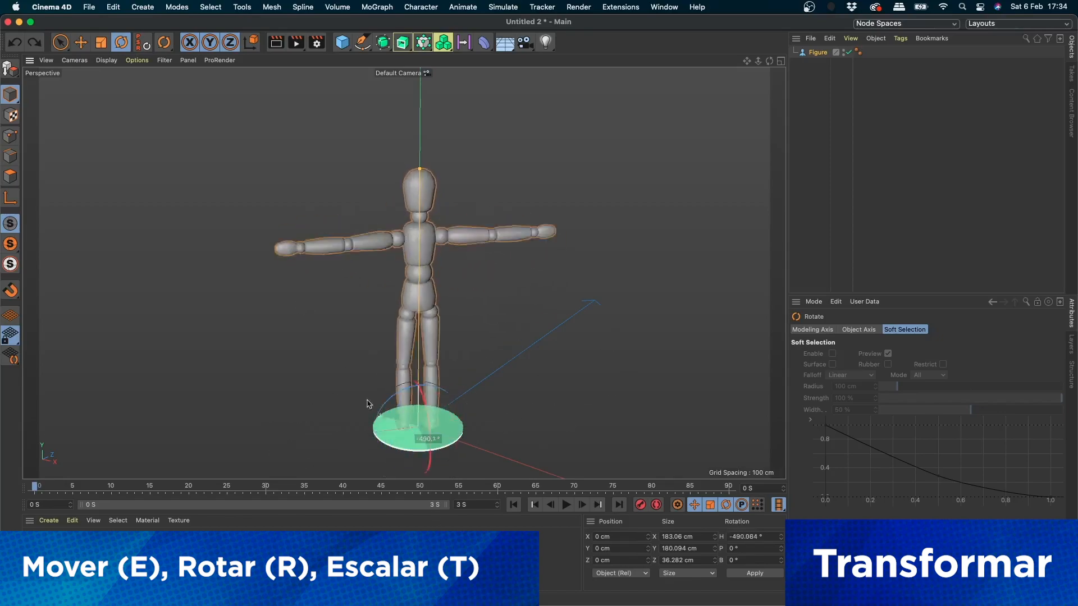
drag(447, 432, 490, 398)
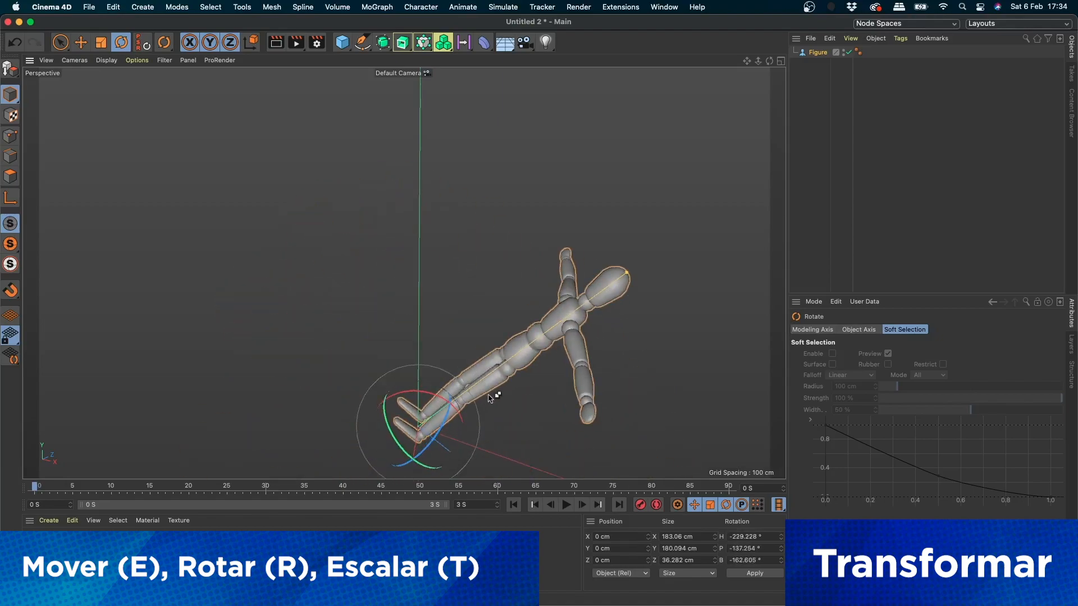
key(super+z)
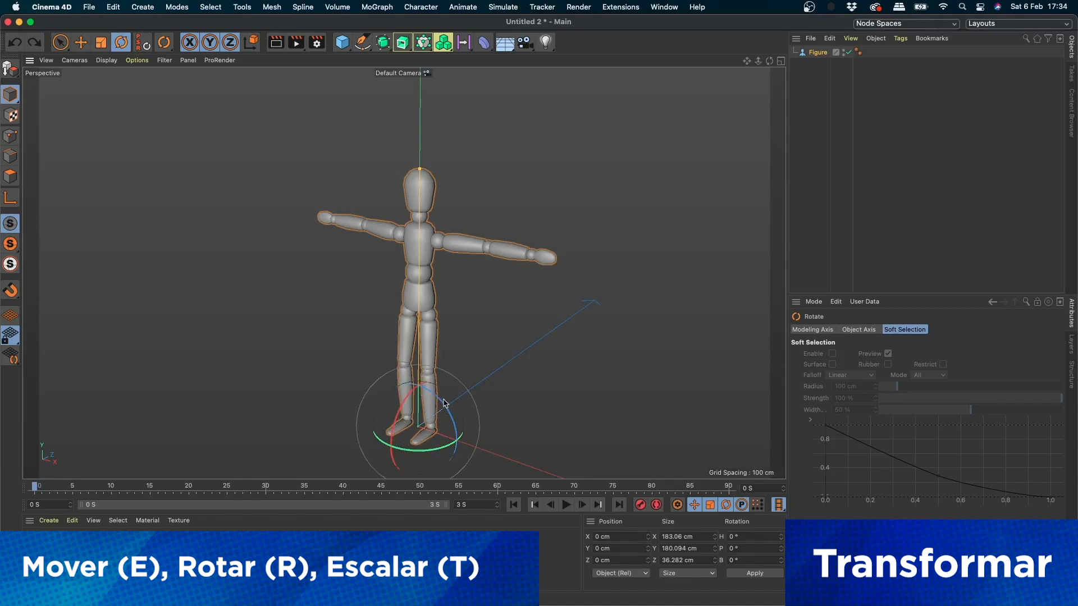
drag(448, 419, 301, 449)
key(super+z)
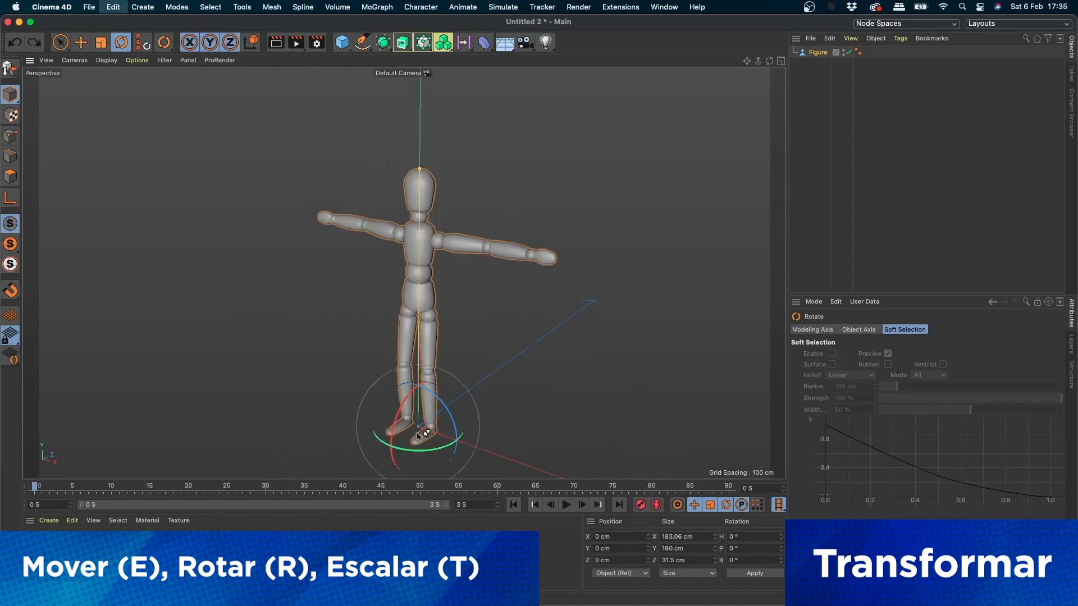
- Try further rotations of the figure around several axes at once, undoing each of them
drag(439, 451, 423, 413)
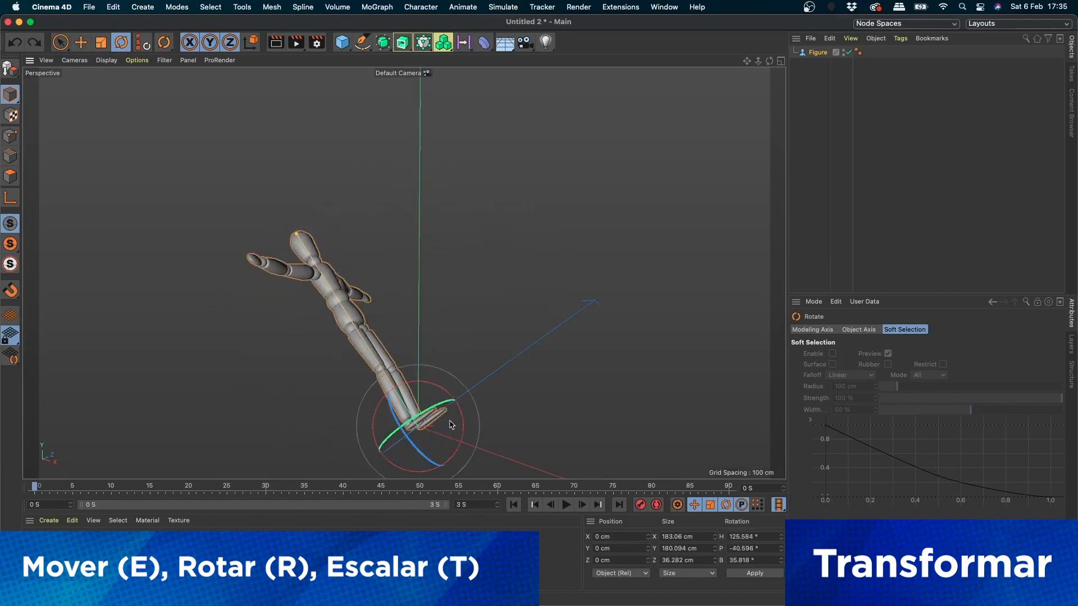
key(super+z)
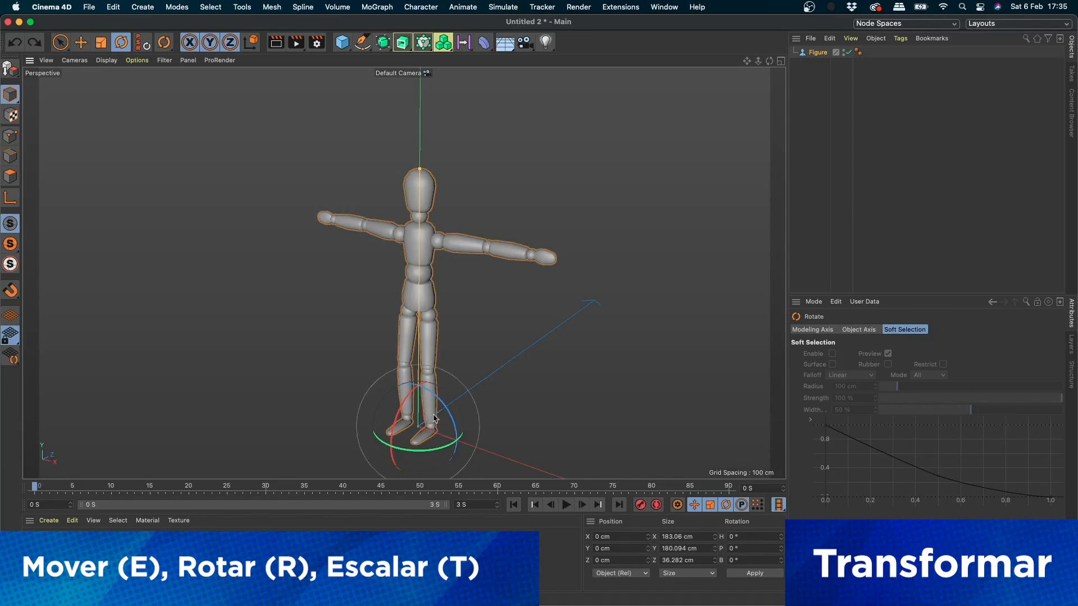
drag(435, 419, 447, 368)
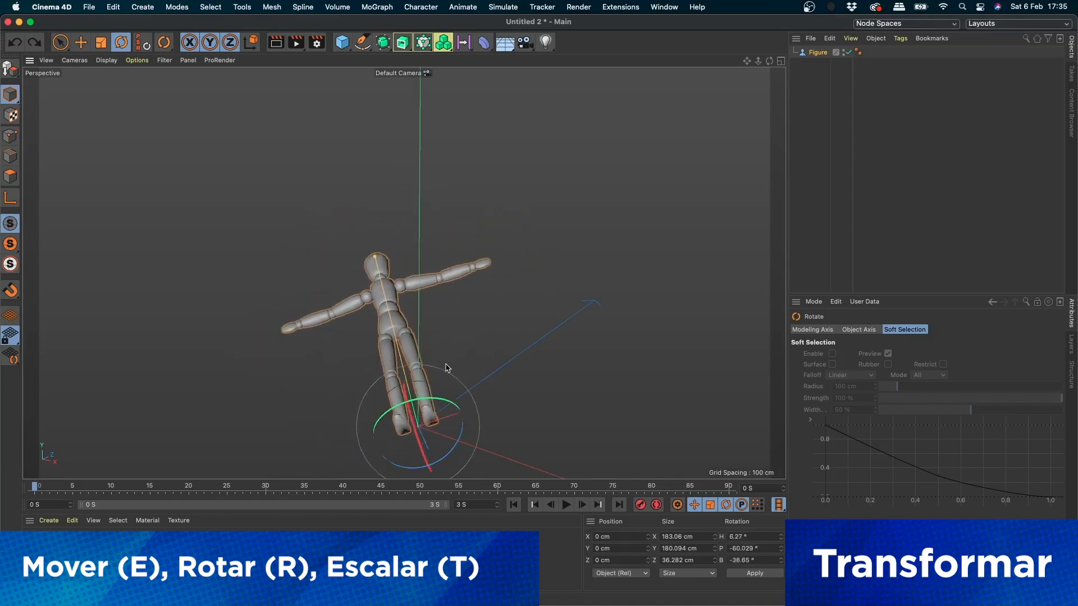
key(super+z)
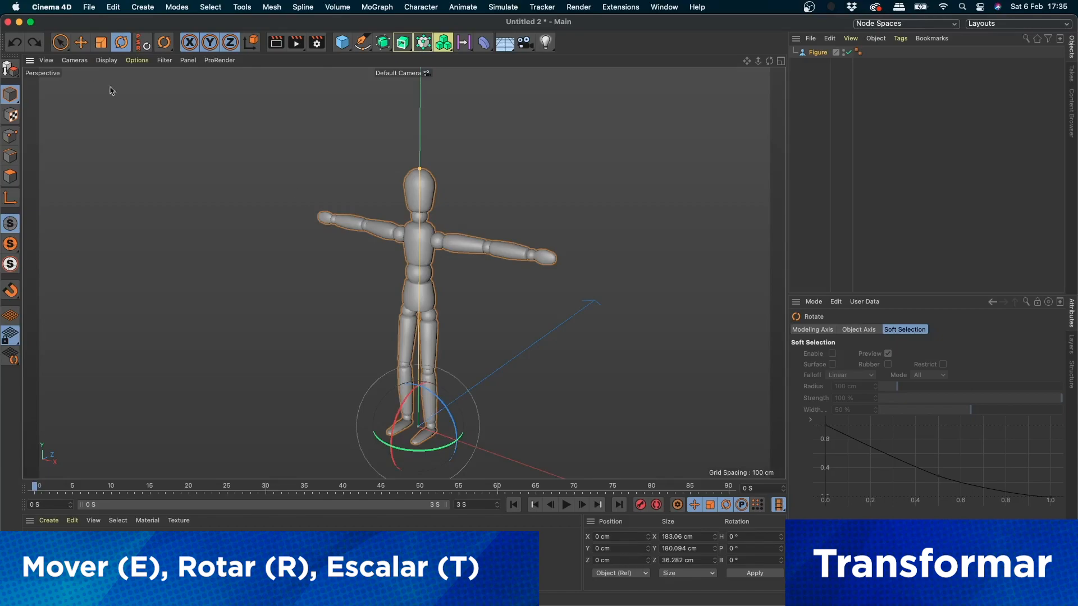
drag(455, 444, 449, 428)
key(super+z)
drag(399, 418, 466, 444)
key(super+z)
key(super+z)
drag(410, 421, 414, 384)
key(super+z)
- Switch repeatedly between the Scale, Rotate and Move tools with the figure selected, finishing on the Move tool
click(81, 42)
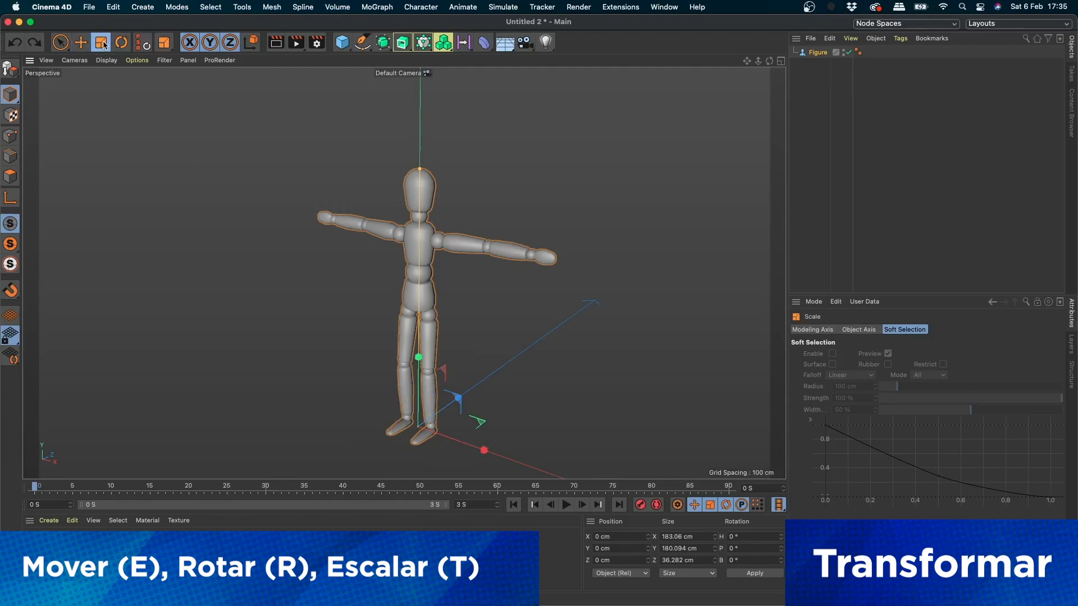
key(r)
key(e)
key(r)
key(e)
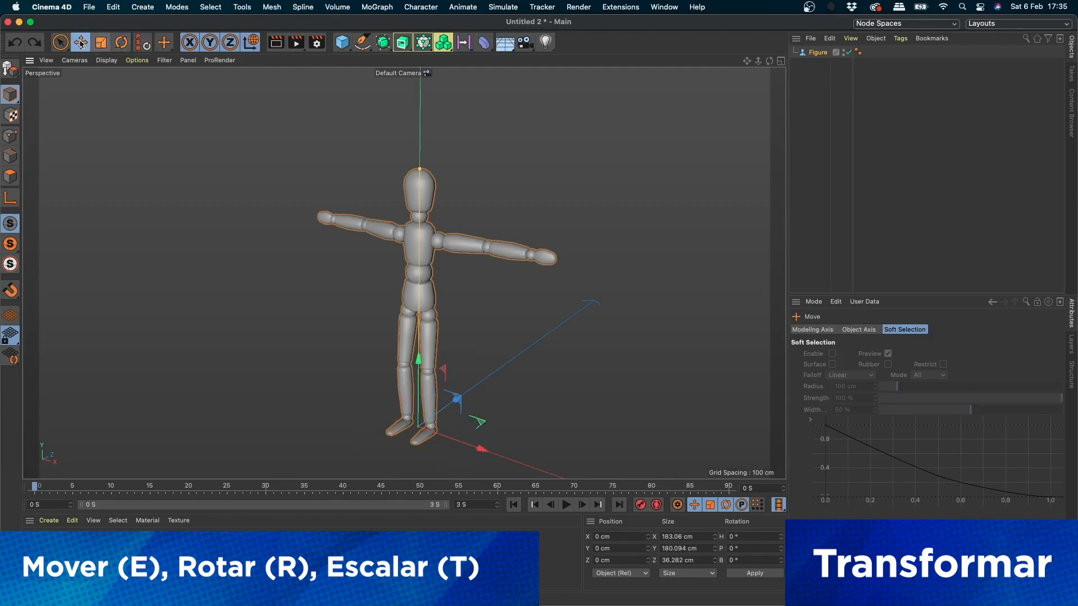
key(t)
key(r)
key(e)
key(r)
click(103, 48)
click(81, 43)
click(101, 44)
click(121, 45)
click(101, 45)
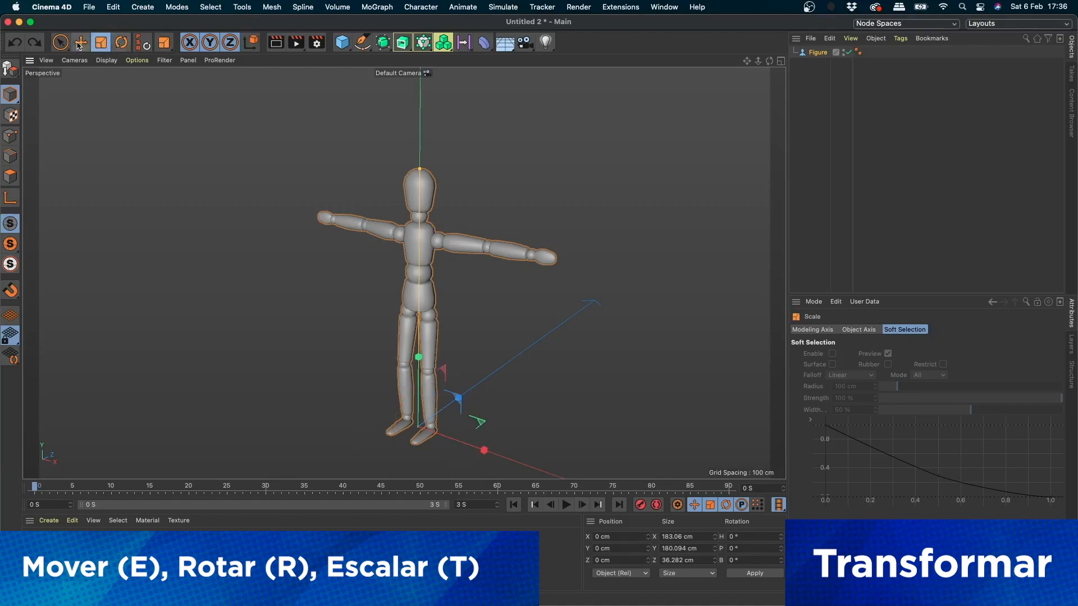
click(80, 45)
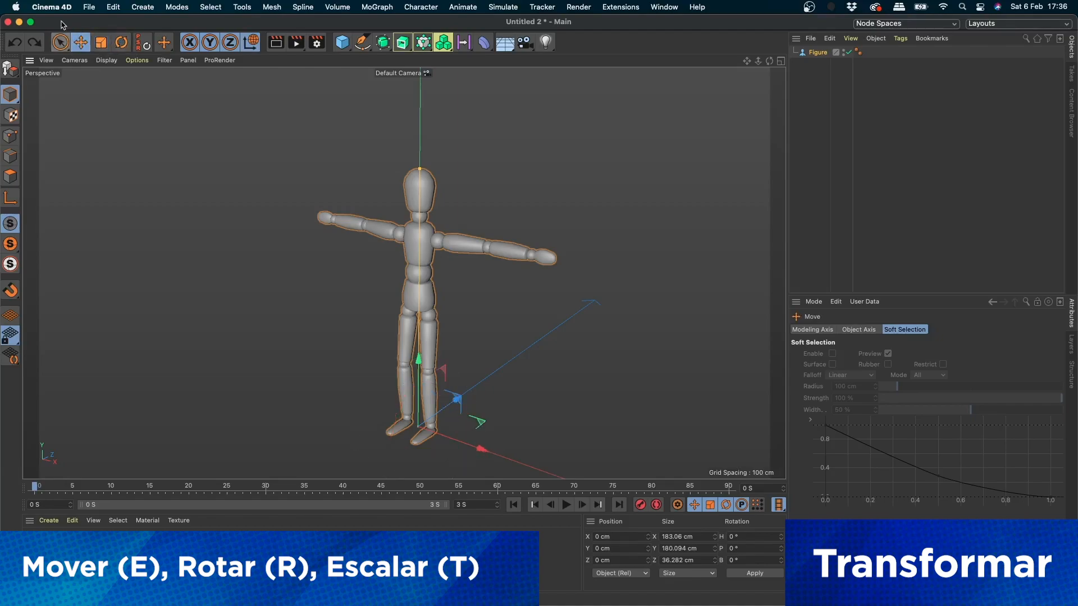
- Cycle through the Rotate, Scale and Move tools, ending on the Scale tool
key(r)
key(t)
key(e)
key(r)
key(t)
key(r)
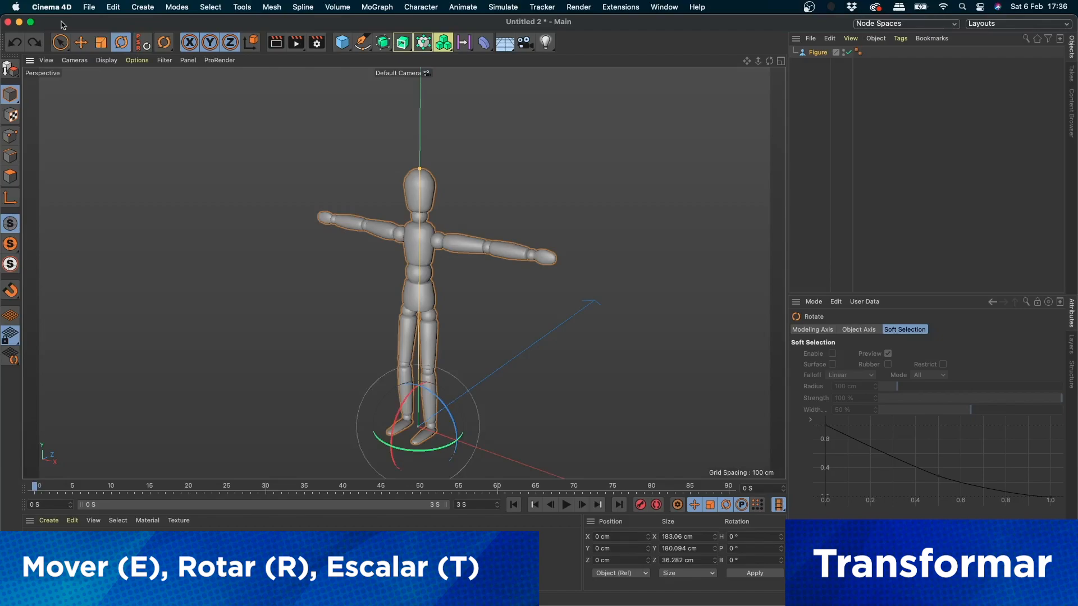
key(e)
key(r)
key(t)
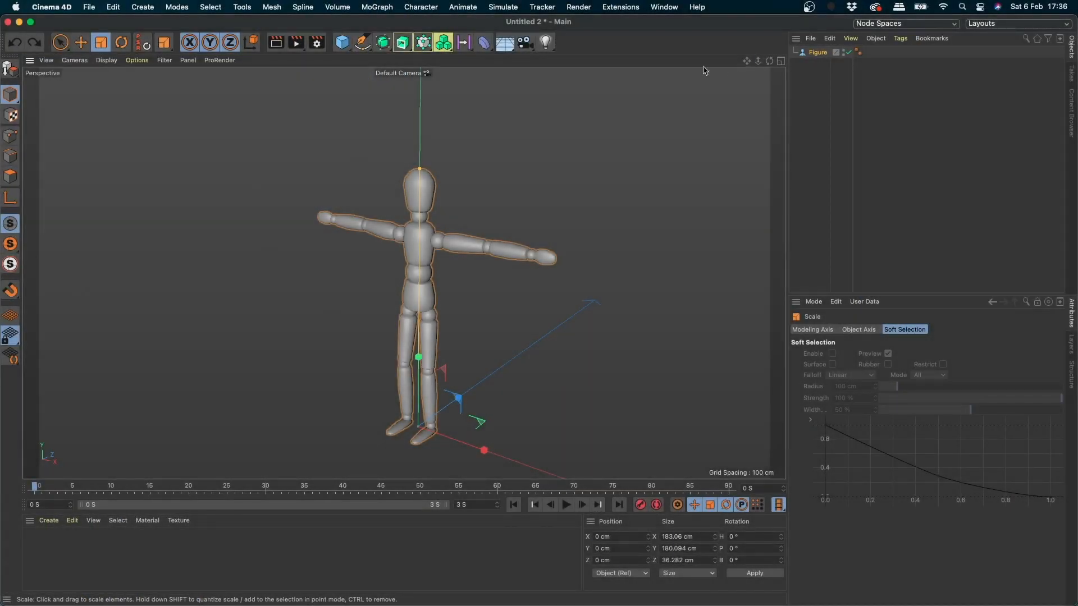
- Look over the viewport's own menus and turn on the display of the Grid in the Perspective view
click(79, 61)
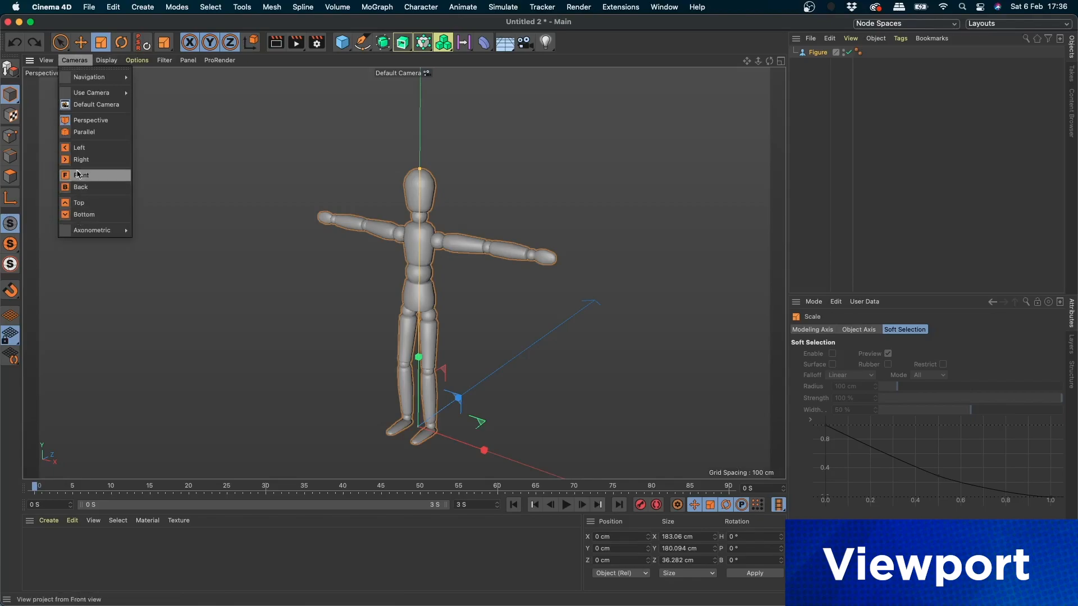
mouse_move(219, 60)
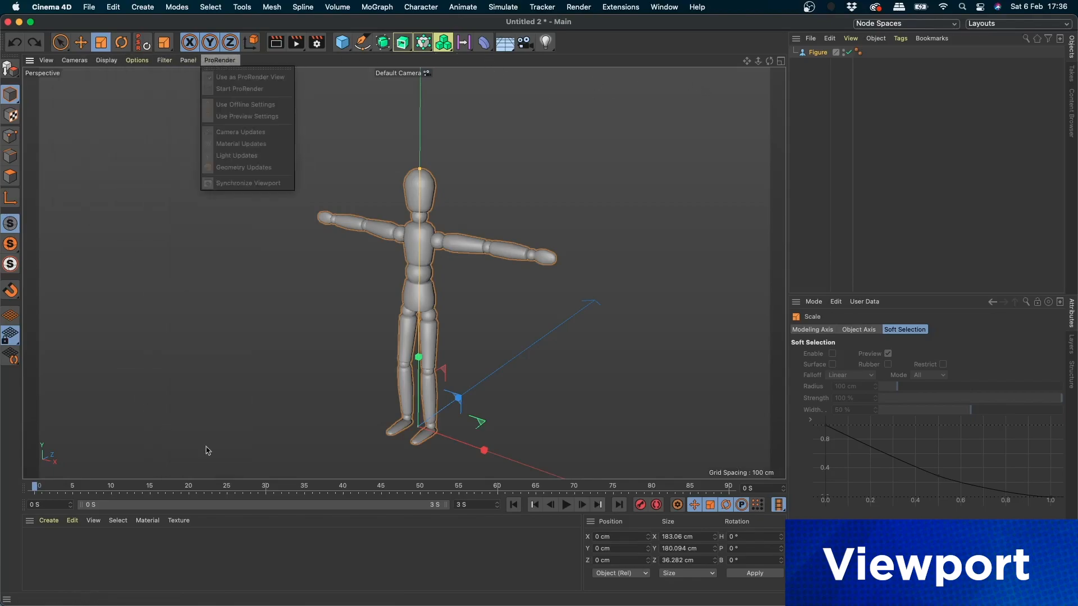
mouse_move(75, 60)
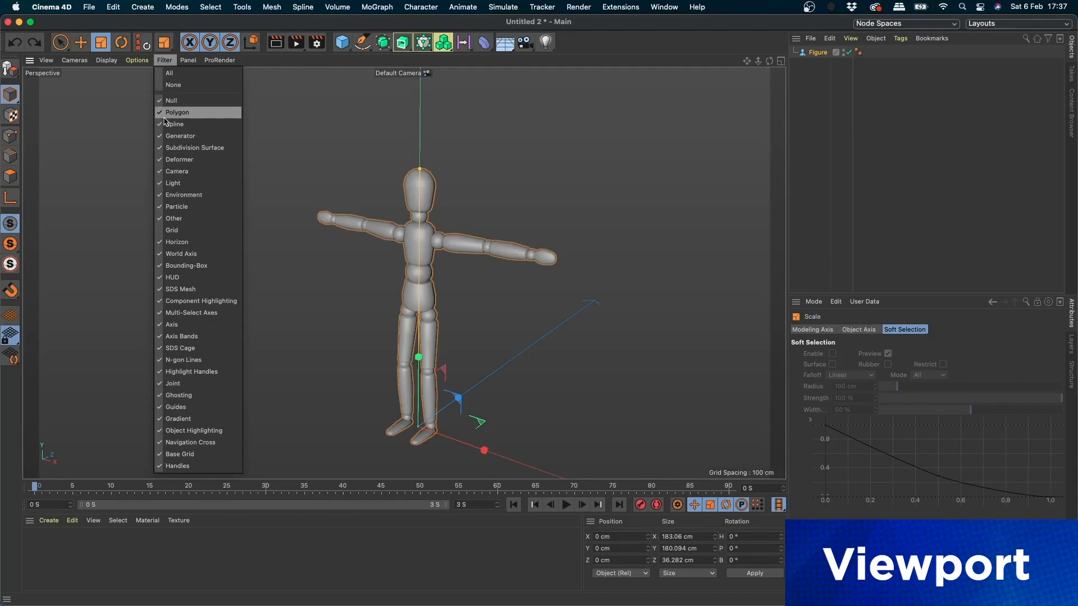
click(182, 232)
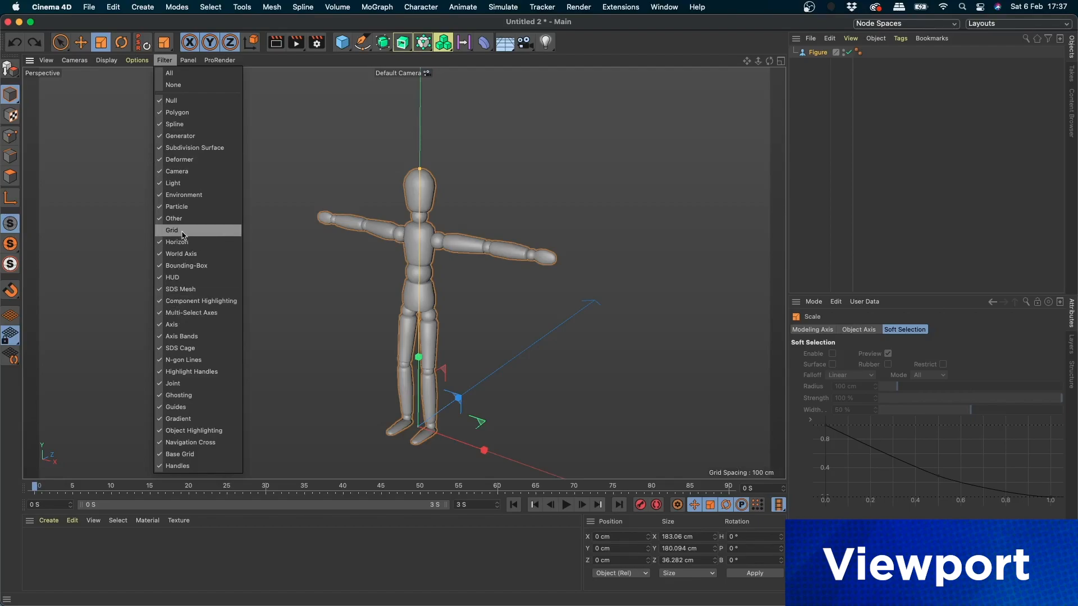
click(211, 234)
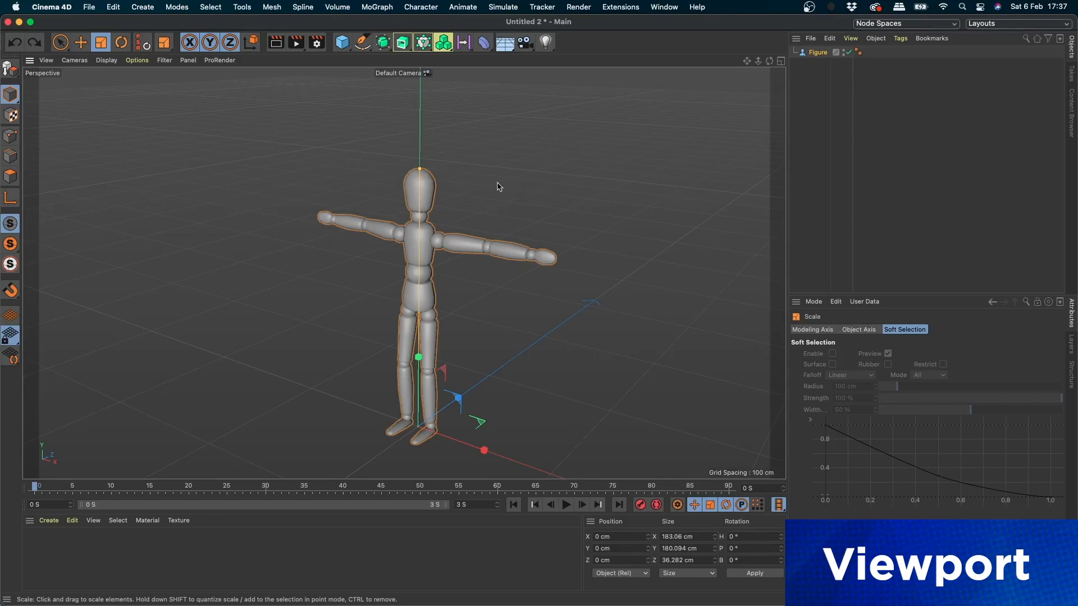
- Show all four views and fit the figure inside the Front view
click(781, 60)
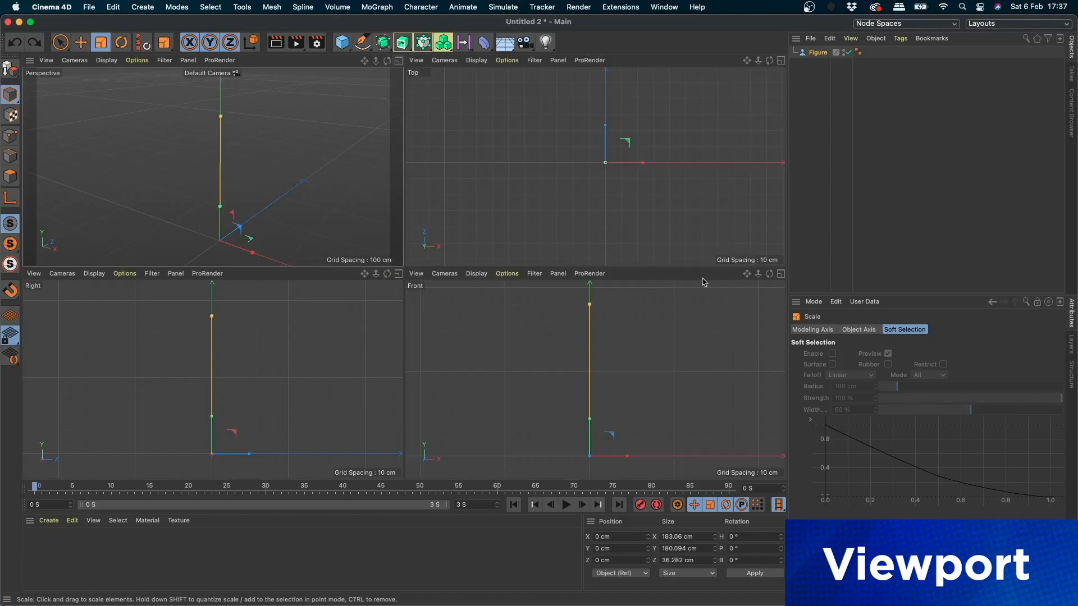
scroll(656, 398, down, 2)
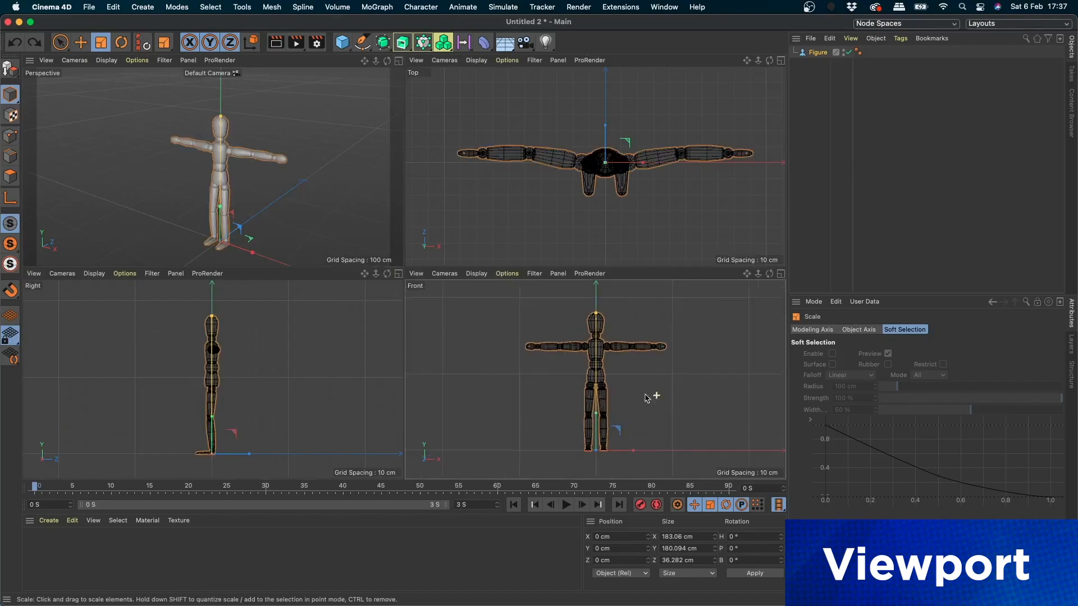
scroll(656, 398, up, 1)
scroll(656, 398, up, 1)
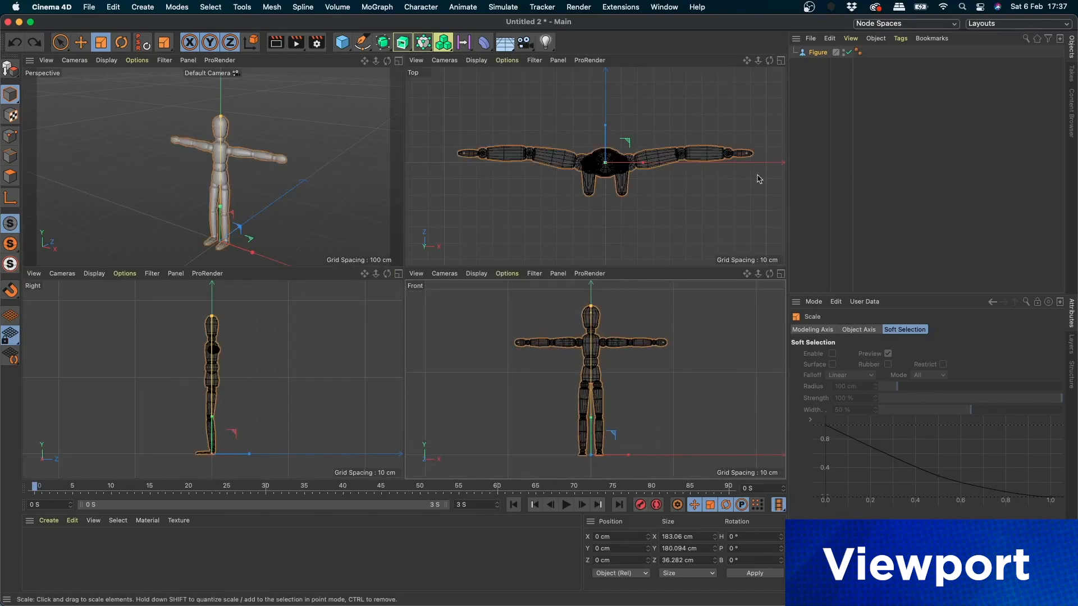
- Try lowering the figure to a P.Y coordinate of -163 cm and undo the change
click(819, 53)
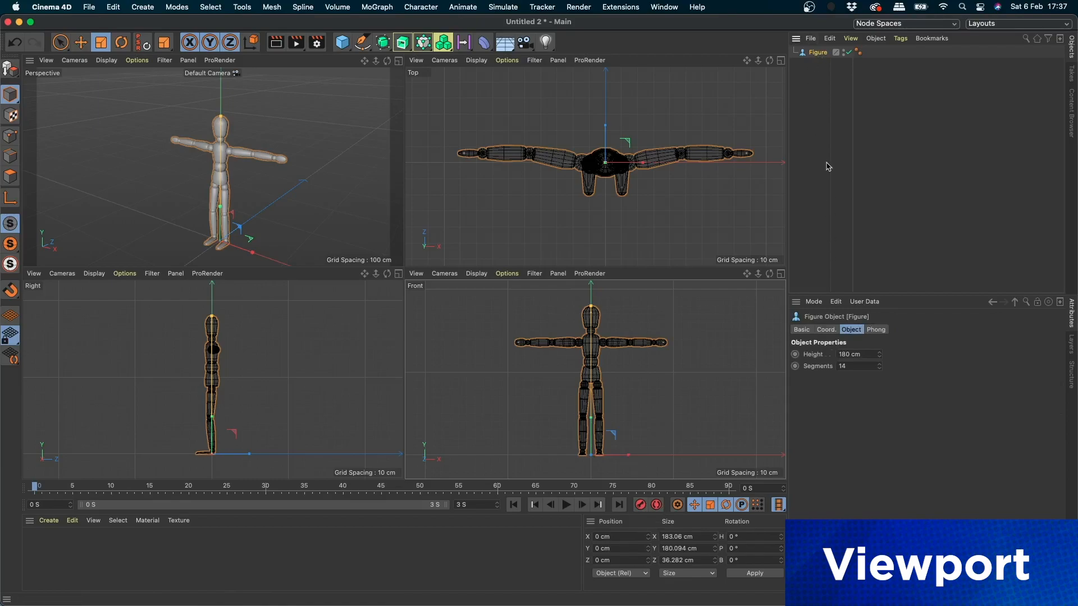
click(826, 330)
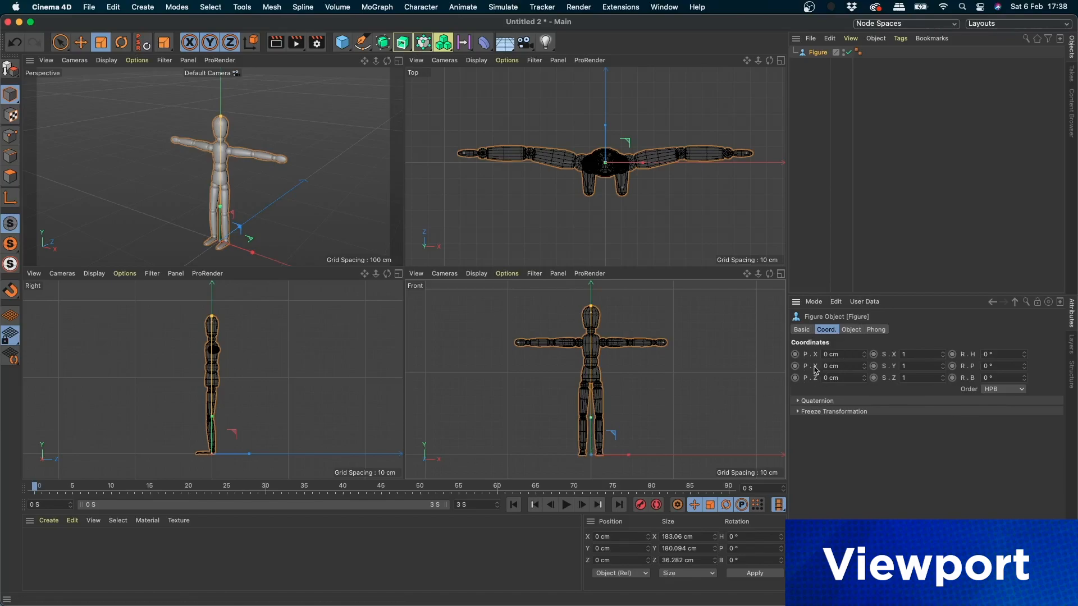
drag(864, 366, 864, 439)
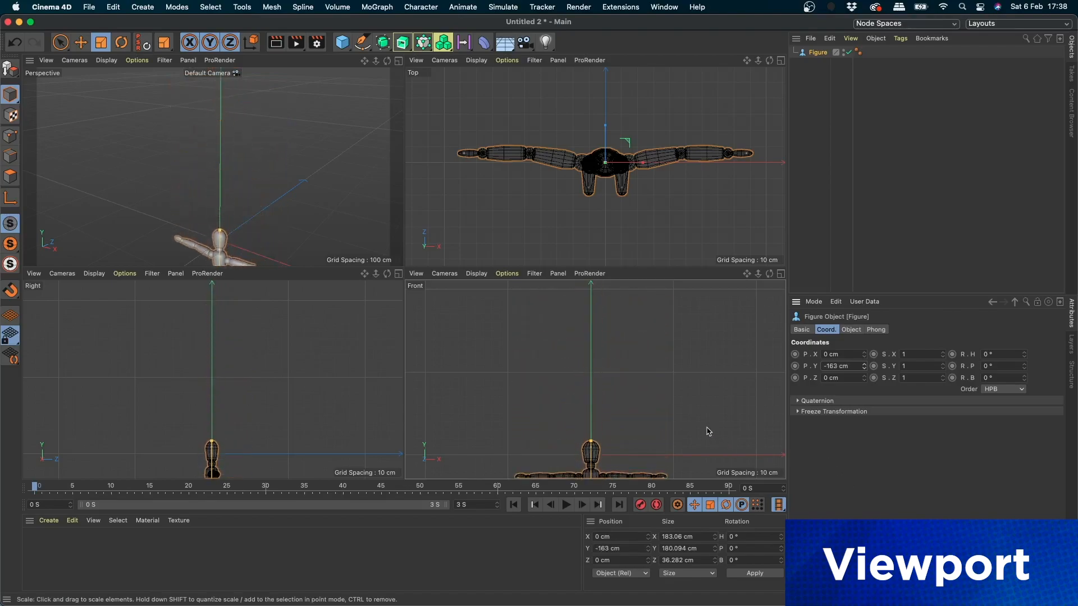
key(super+z)
- Maximize the Perspective view and reselect the Figure object
click(400, 62)
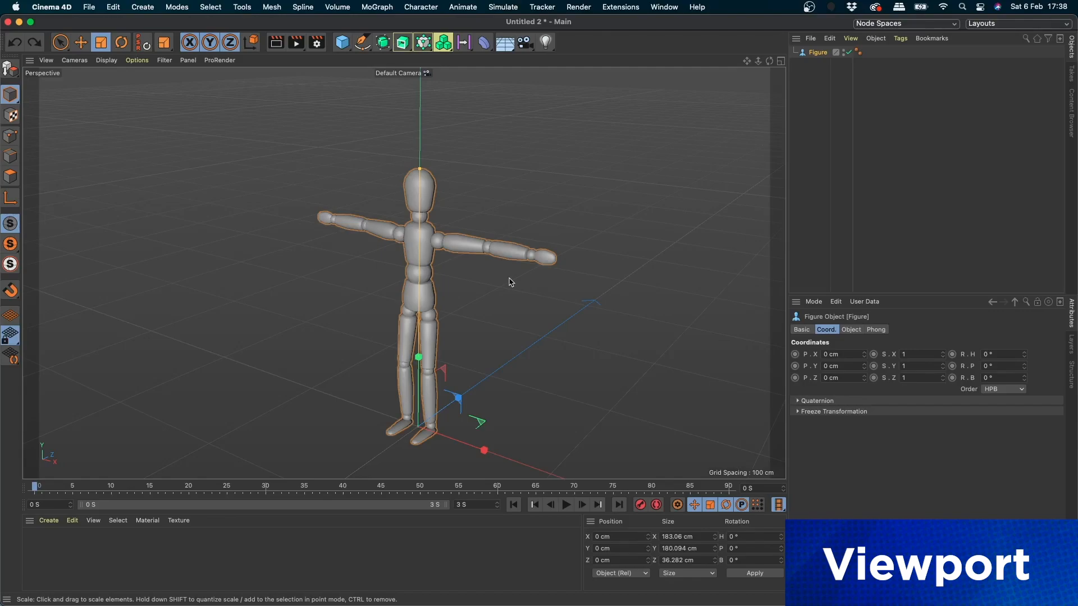
click(524, 380)
click(424, 402)
click(807, 53)
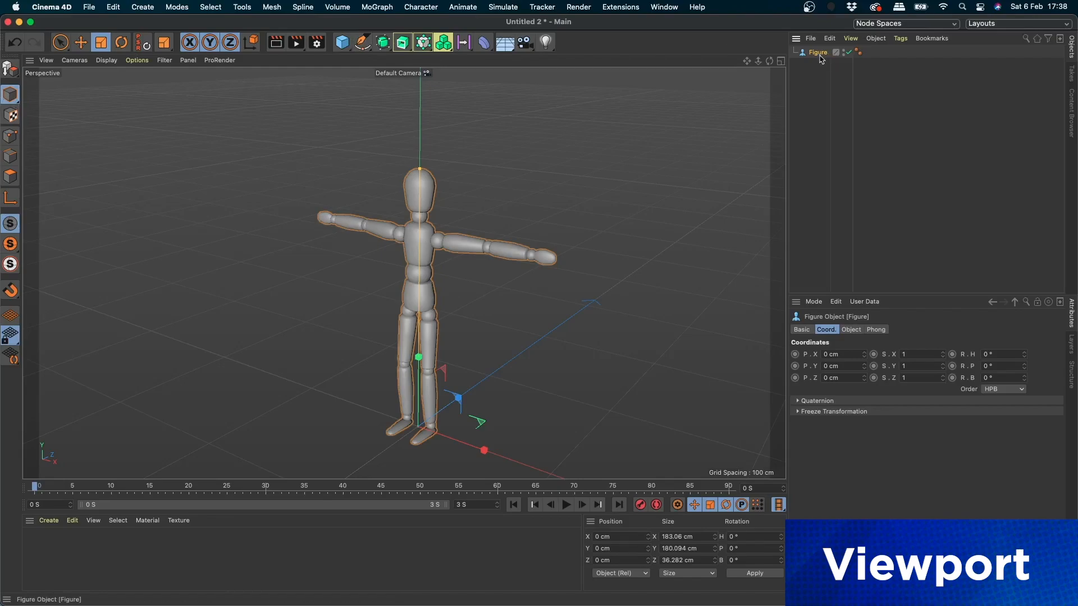
click(822, 73)
click(819, 54)
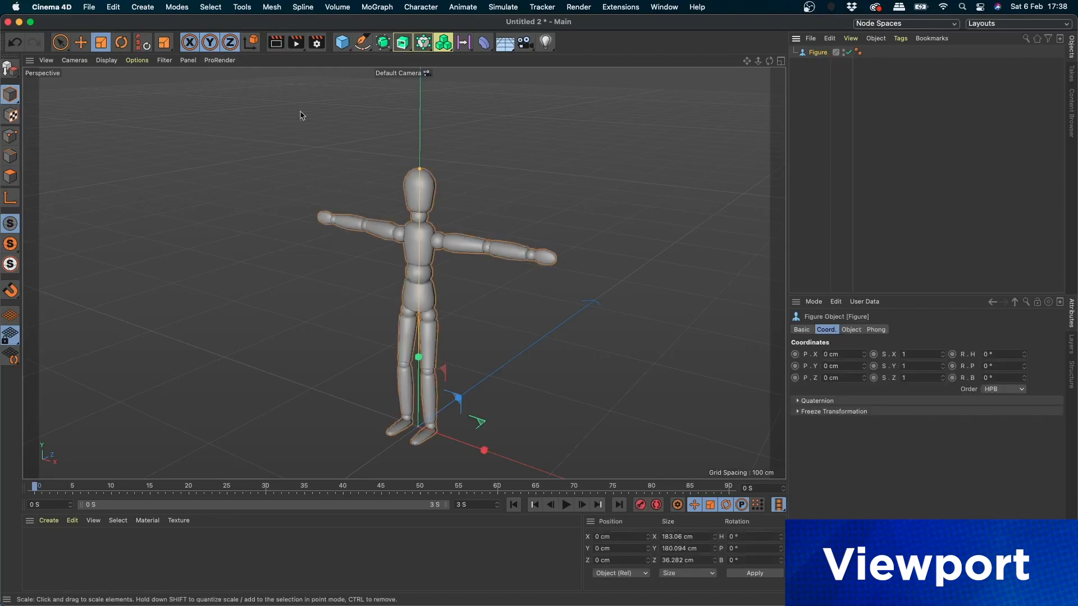
- Activate Live Selection and try moving the figure along its Z axis three times, undoing each move
click(61, 42)
click(121, 60)
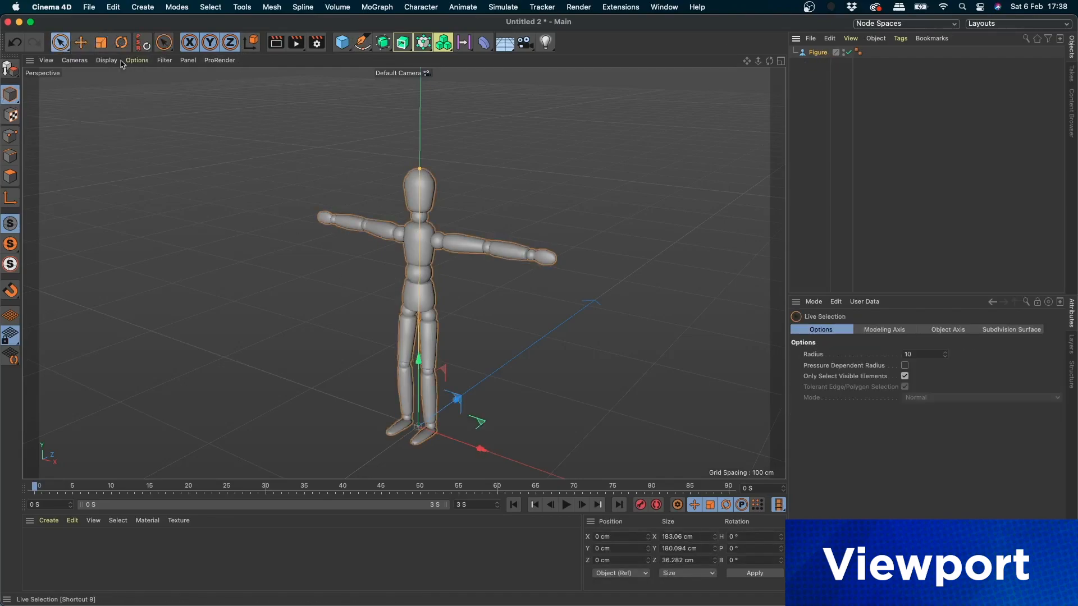
drag(441, 414, 598, 310)
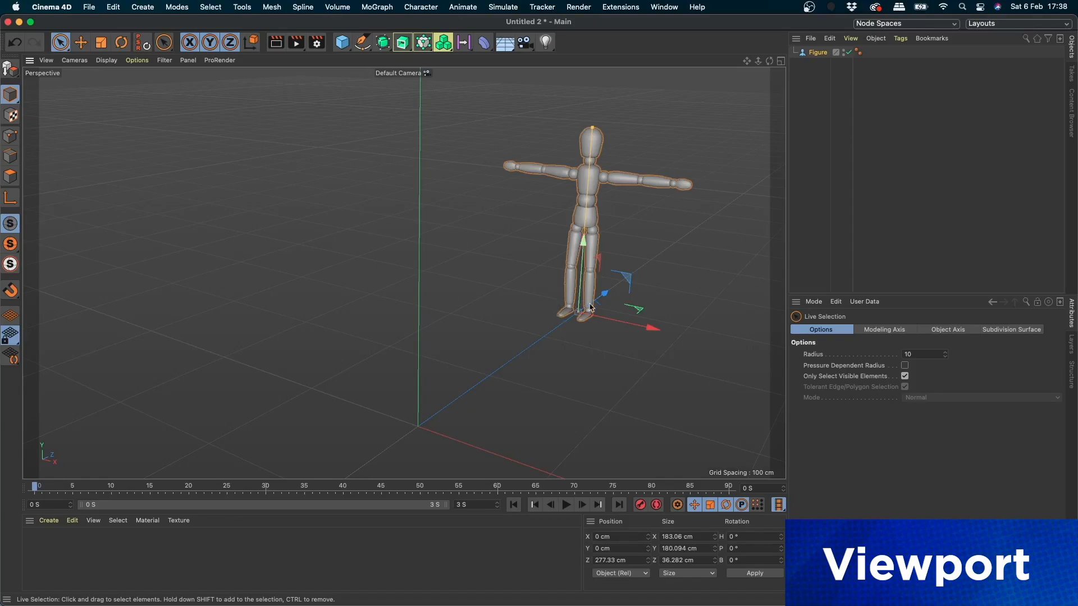
key(super+z)
drag(448, 407, 473, 391)
key(super+z)
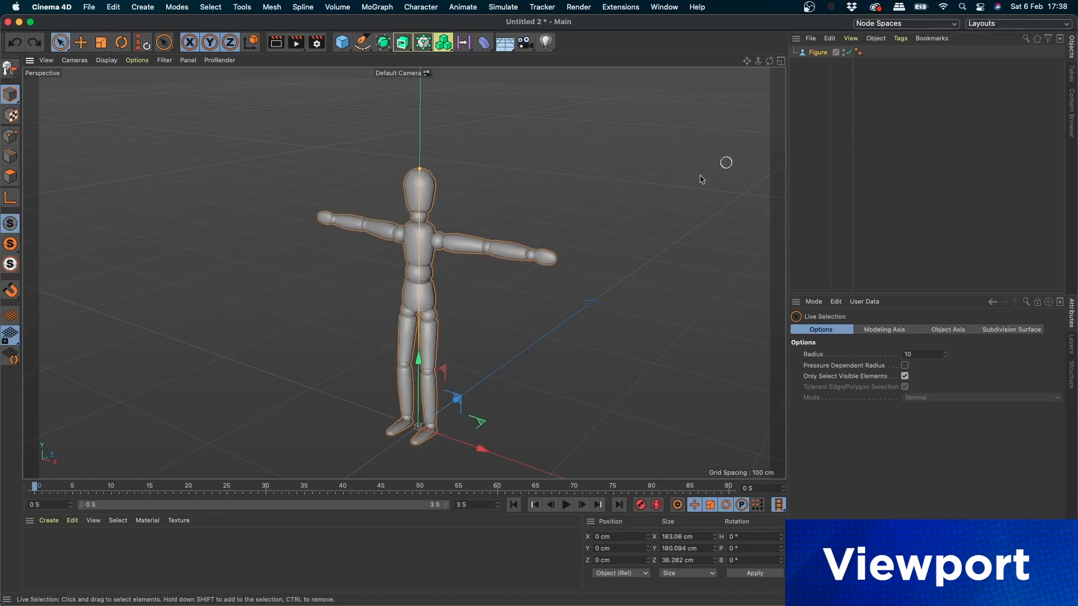
drag(457, 399, 499, 370)
key(super+z)
- Switch the viewport from the single Perspective view back to the four-view layout
click(780, 61)
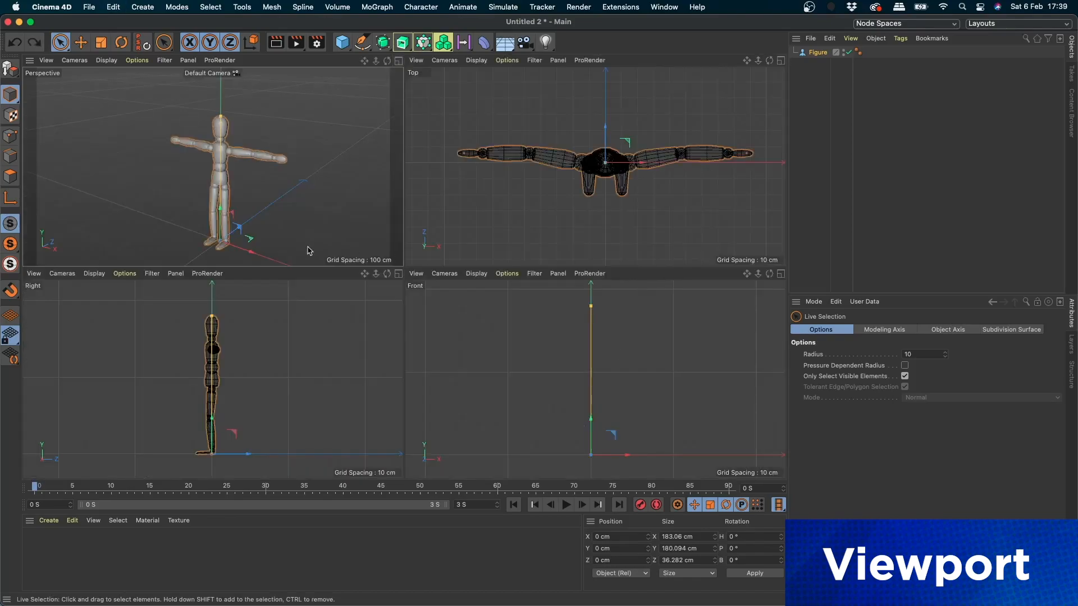
- Try moving the figure along its Z axis in the four-view layout and undo the move
drag(239, 227, 284, 233)
key(super+z)
key(super+z)
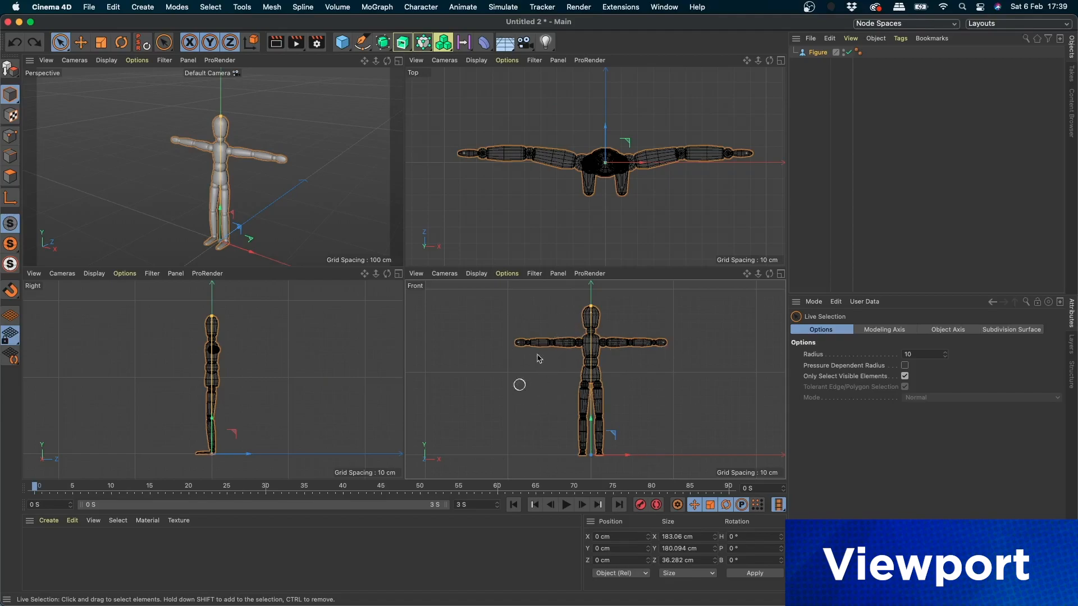
- Maximize the Perspective view and orbit it to face the front of the figure
click(398, 60)
alt+drag(526, 351, 572, 341)
alt+middle_drag(512, 363, 515, 251)
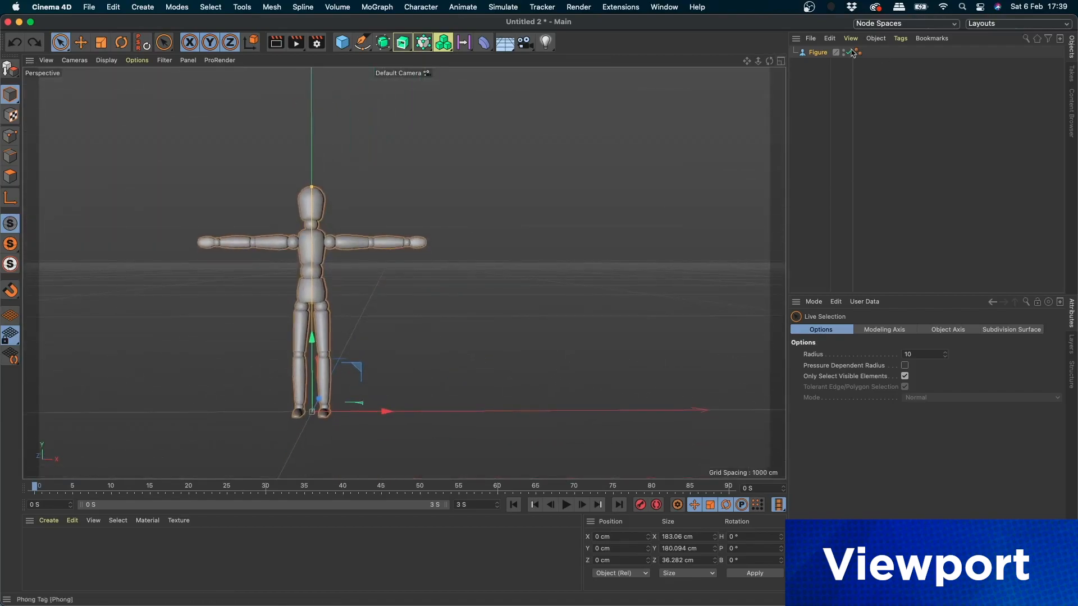
- Select the Figure object, try changing its P.Z coordinate down to -401 cm, and undo the changes
click(816, 52)
drag(860, 381, 794, 104)
key(super+z)
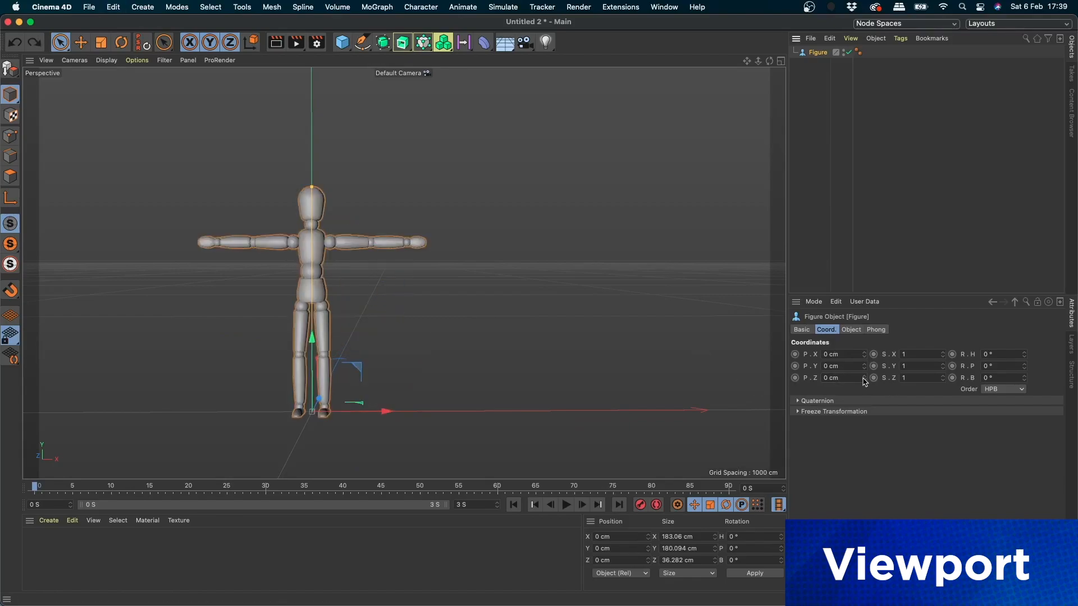
drag(864, 382, 864, 603)
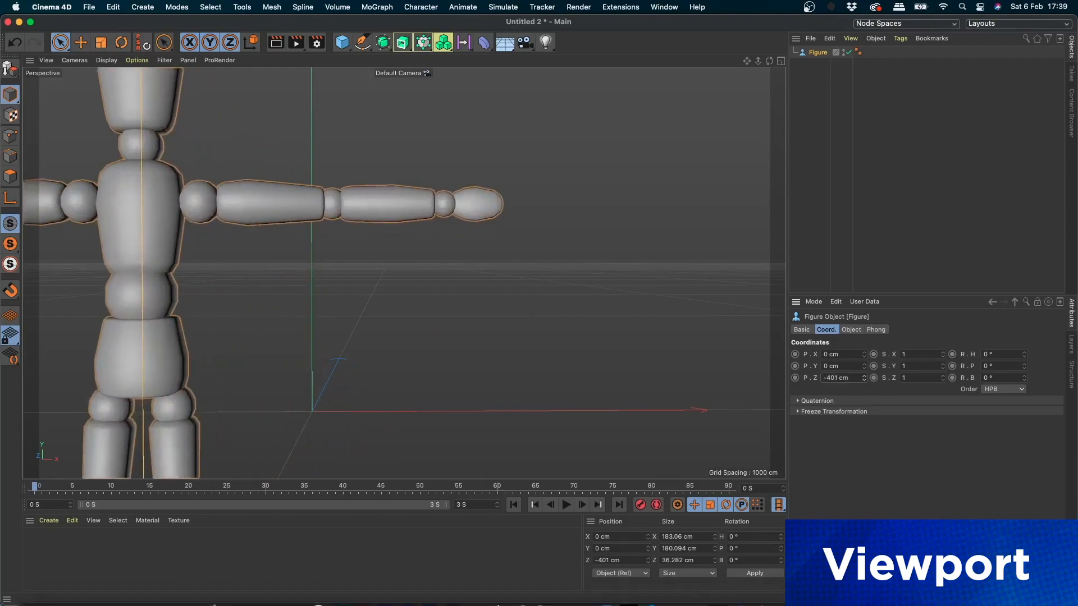
key(super+z)
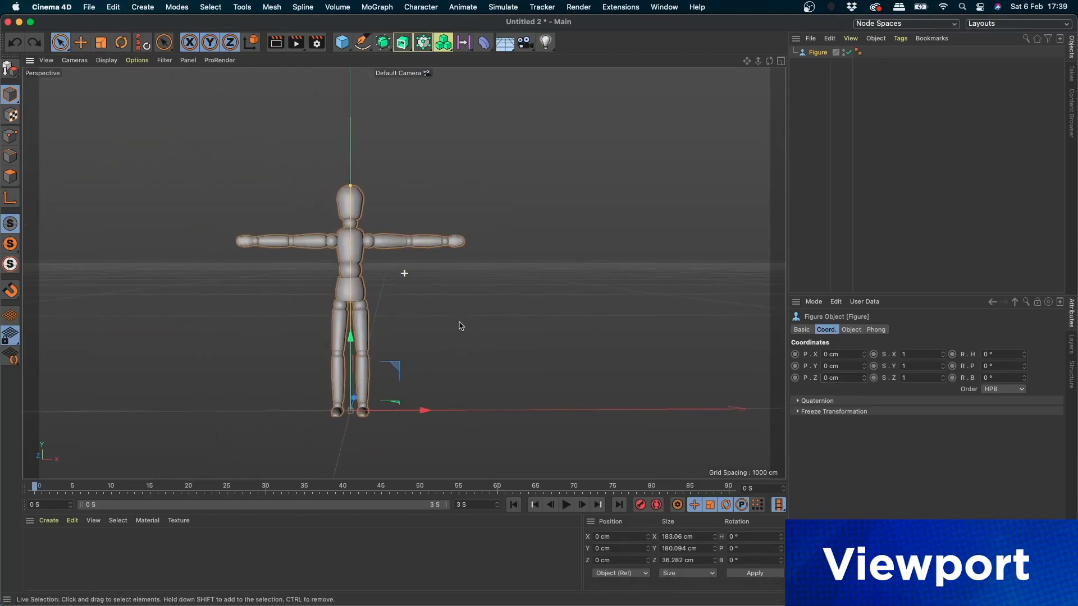
- Freely rotate the figure to about H 46°, P -17.5° and B 0.25°, and toggle the coordinate system on and off
alt+drag(459, 327, 348, 369)
alt+middle_drag(472, 345, 425, 382)
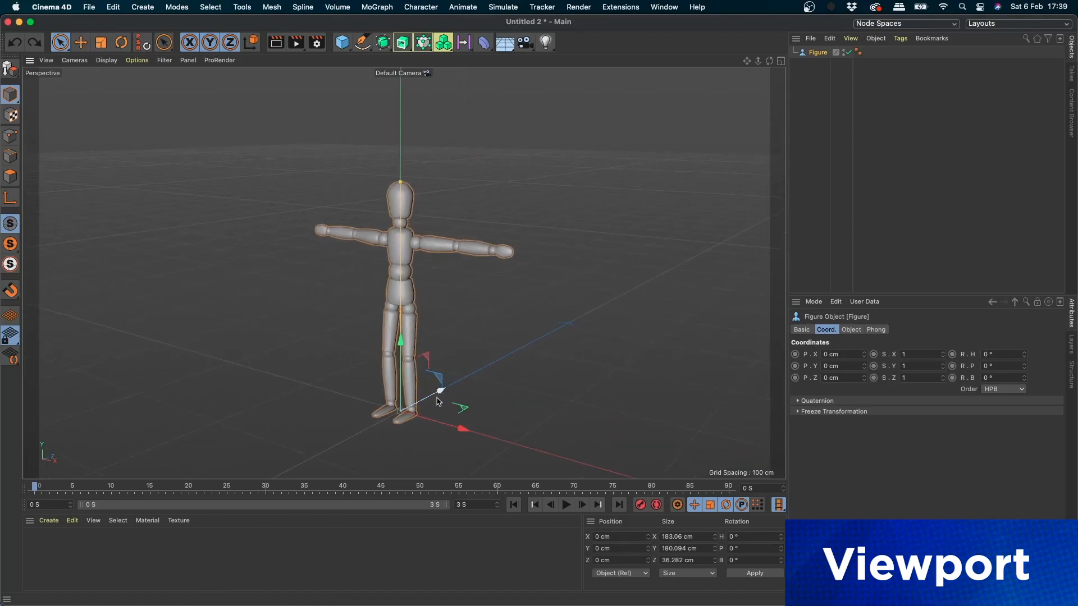
key(r)
drag(416, 411, 436, 397)
key(r)
key(space)
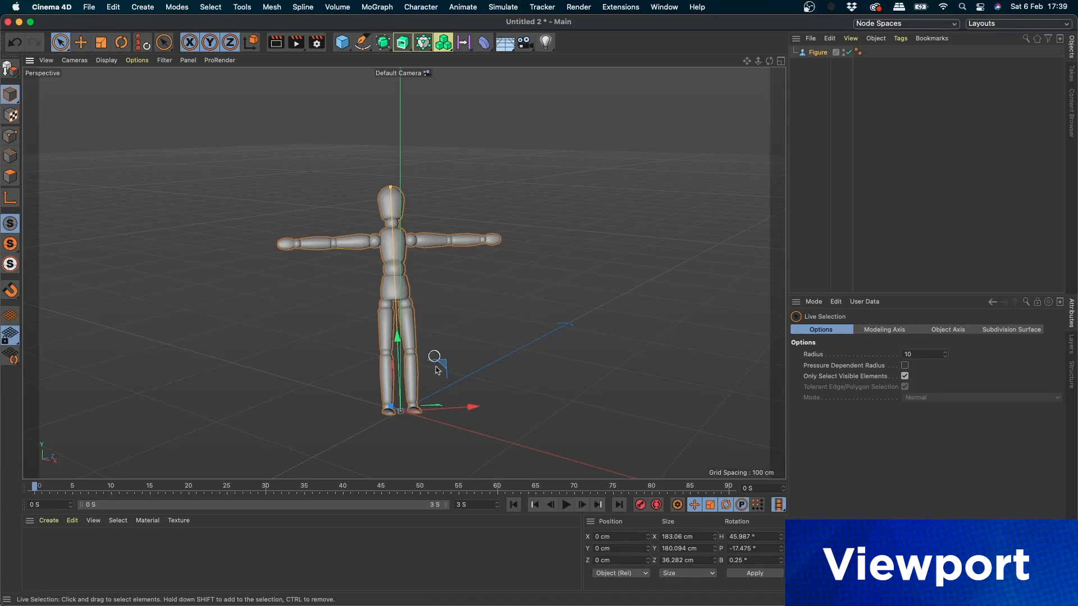
click(253, 44)
click(252, 44)
- Select the Figure object and reset its R.H, R.P and R.B rotation coordinates to 0°
click(818, 53)
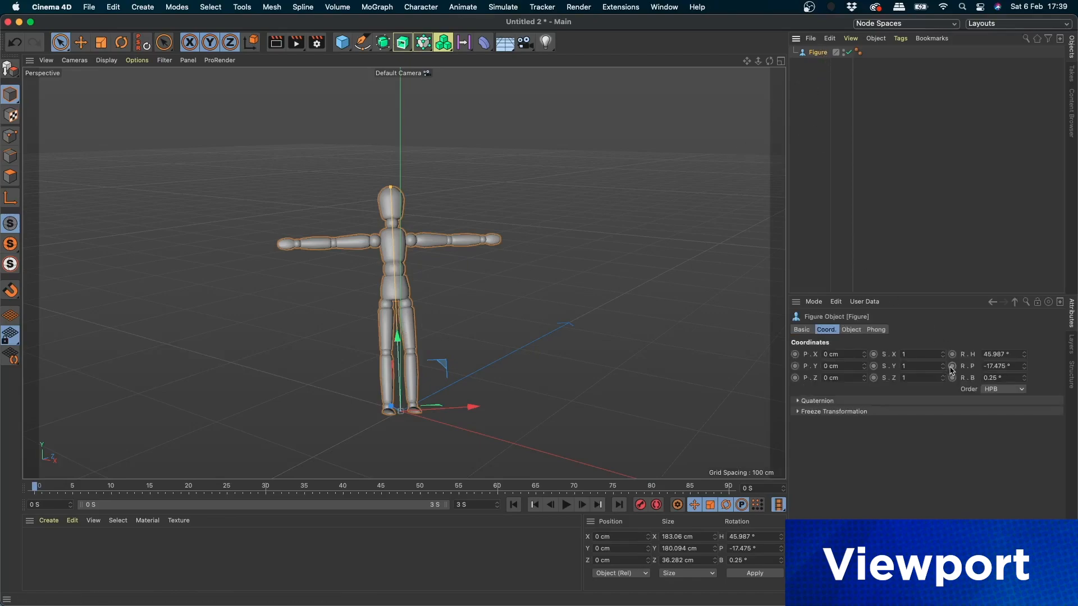
drag(1025, 355, 1015, 367)
click(1013, 352)
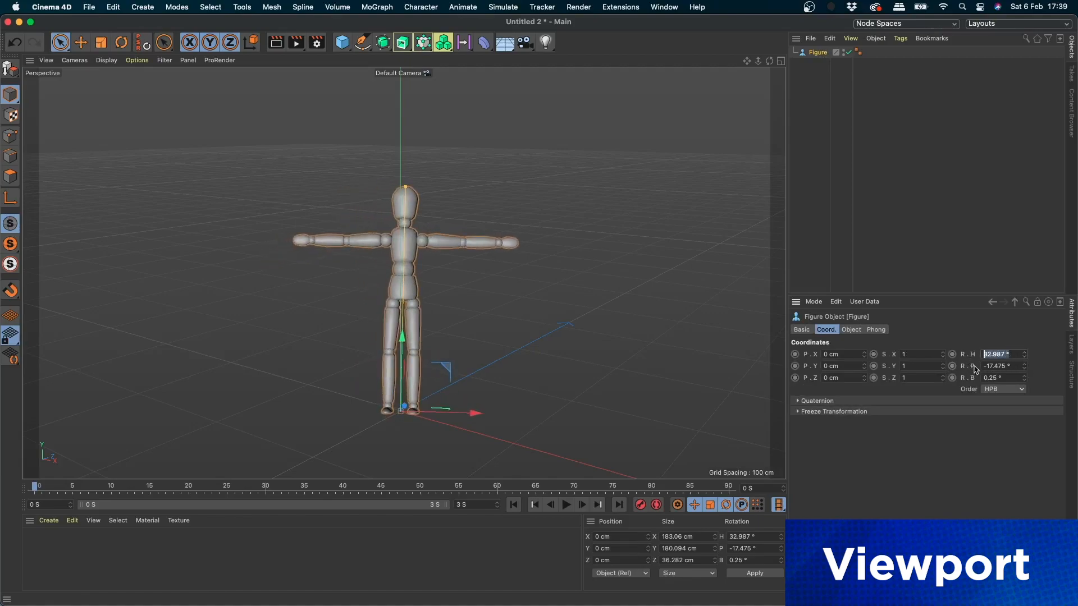
text(0)
key(Tab)
text(0)
key(Tab)
text(0)
key(Return)
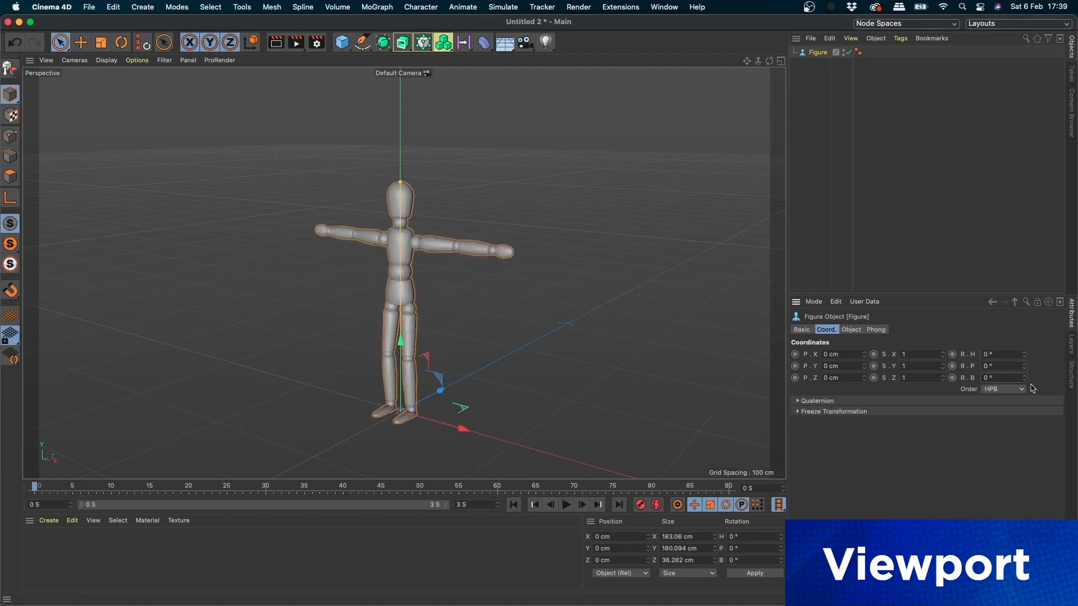
- Set the figure's heading rotation R.H to 36°
drag(1029, 361, 1029, 332)
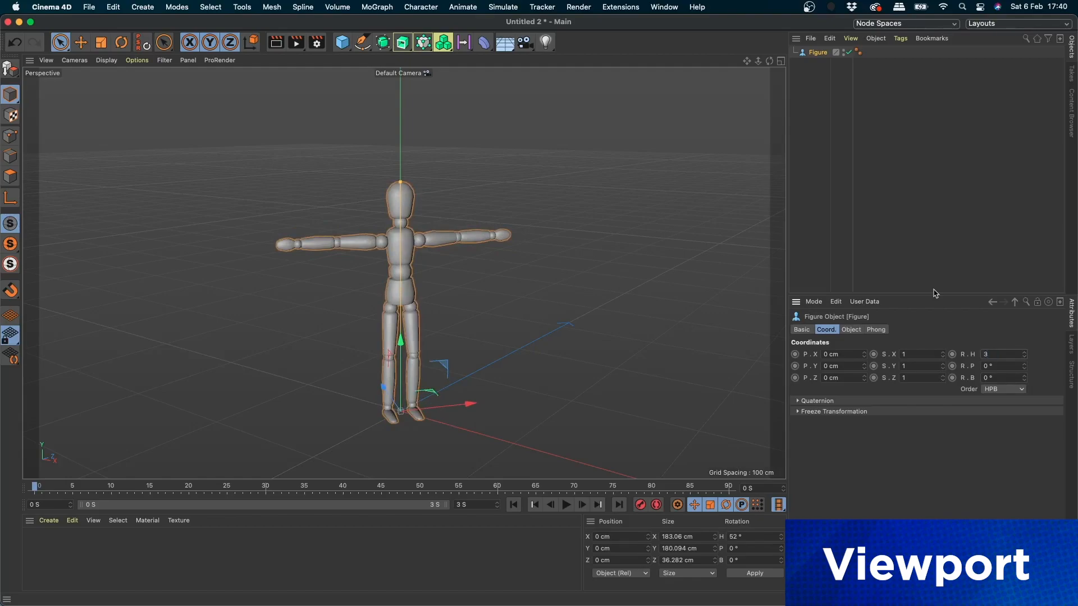
key(Return)
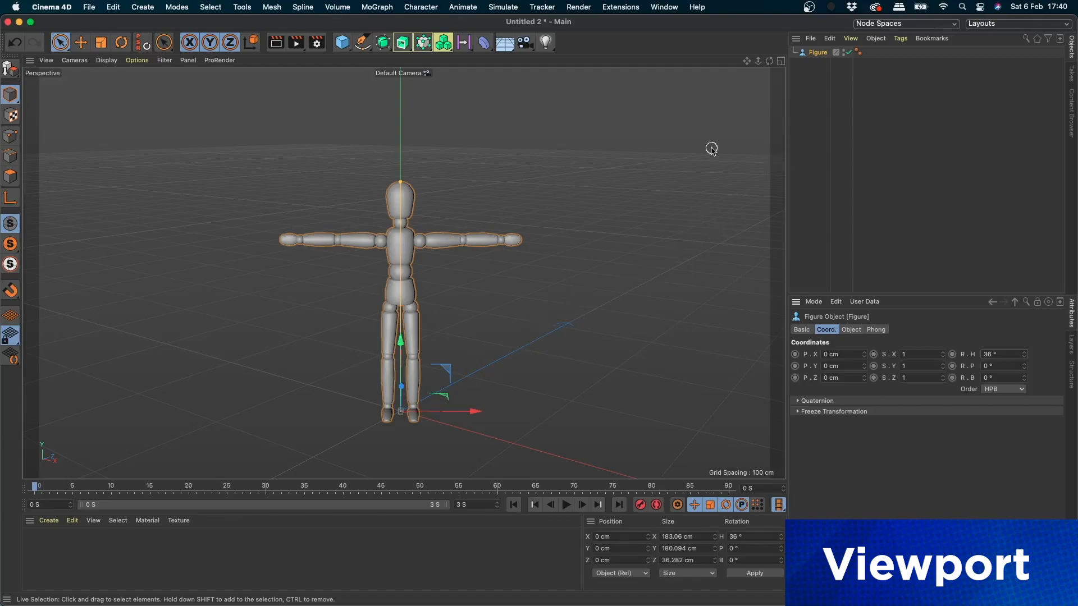
- Try moving the rotated figure along its own Z axis and undo each move
mouse_move(403, 393)
mouse_down()
mouse_move(403, 382)
mouse_move(396, 396)
mouse_up()
key(super+z)
scroll(442, 386, up, 1)
drag(528, 396, 530, 395)
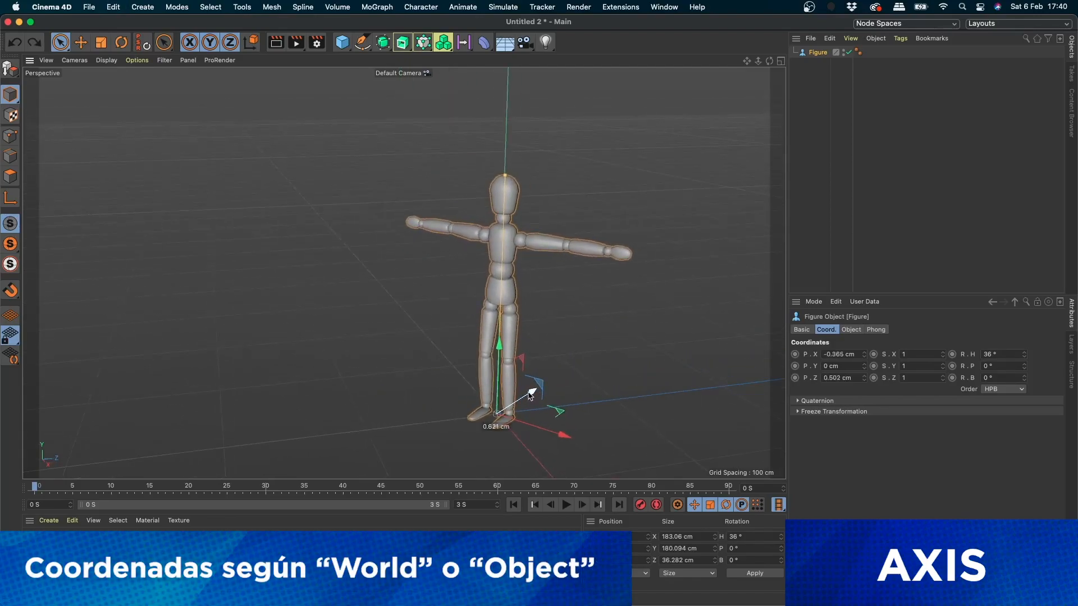
drag(529, 396, 757, 250)
key(super+z)
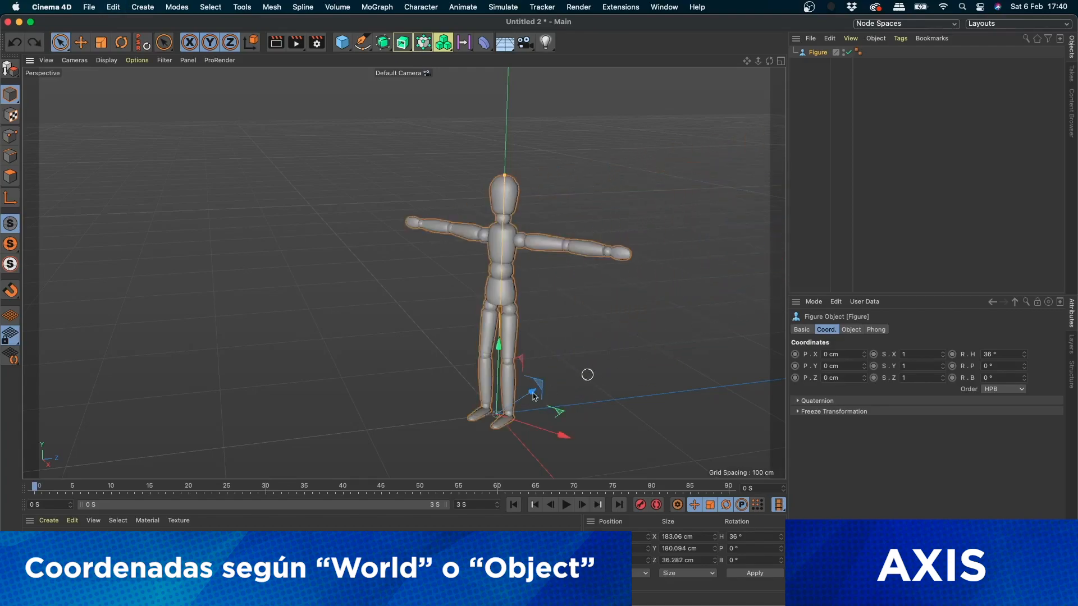
- Shift the figure slightly from the origin, to about 4.6 cm on X and 4.5 cm on Z
alt+drag(620, 335, 441, 389)
mouse_move(549, 362)
alt+mouse_down()
mouse_move(565, 360)
mouse_move(540, 368)
alt+mouse_up()
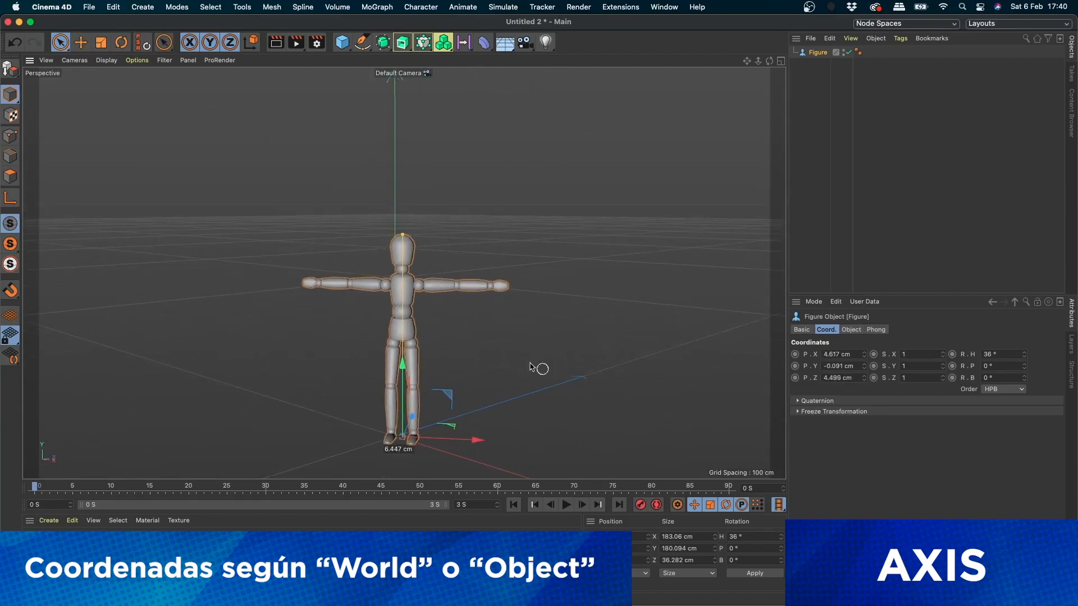
alt+drag(508, 327, 525, 348)
key(super+z)
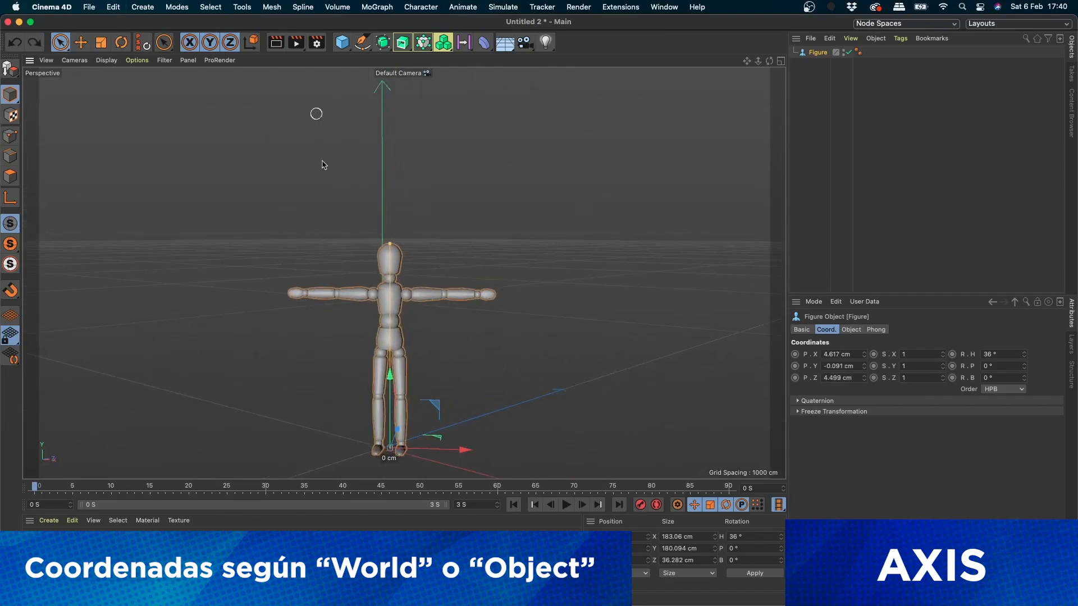
key(super+shift+z)
key(super+z)
alt+drag(444, 333, 450, 355)
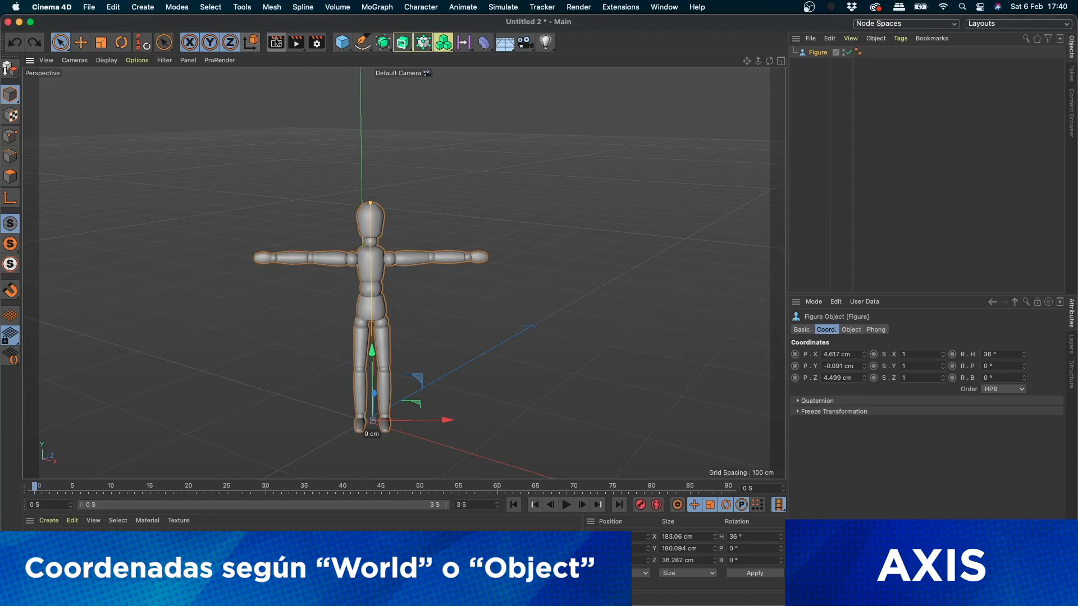
- Switch to the world coordinate system, try moving the figure along world Z to about 67.7 cm, and undo the move
click(251, 42)
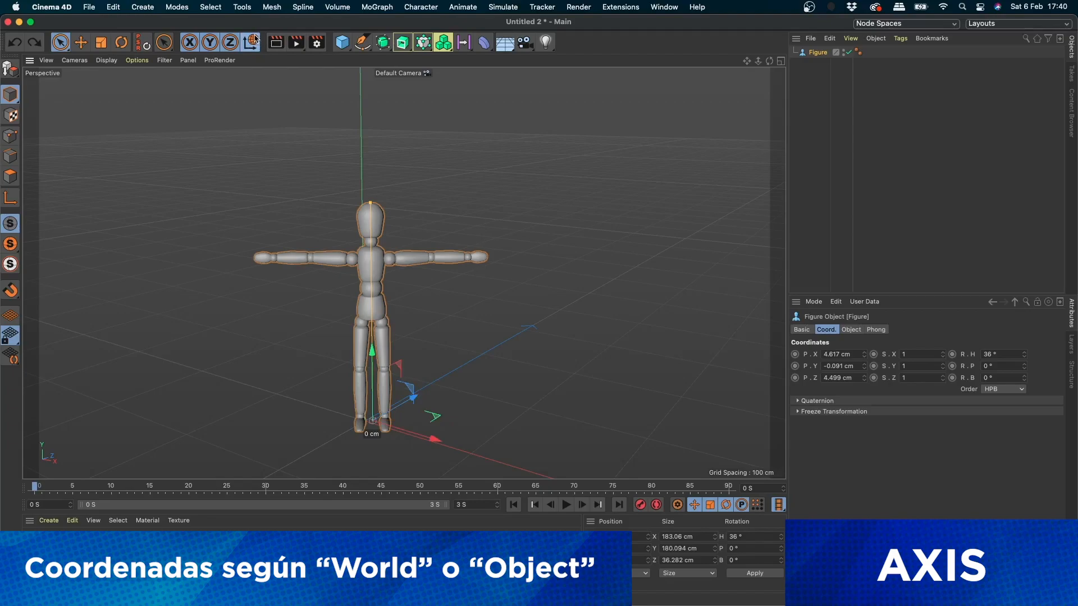
drag(418, 414, 439, 336)
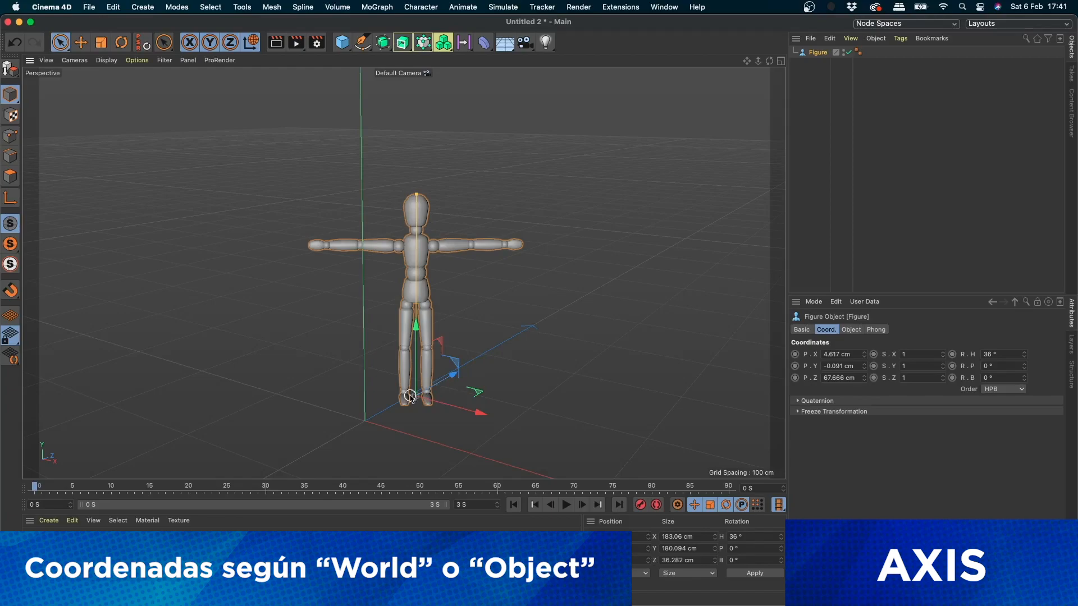
key(super+z)
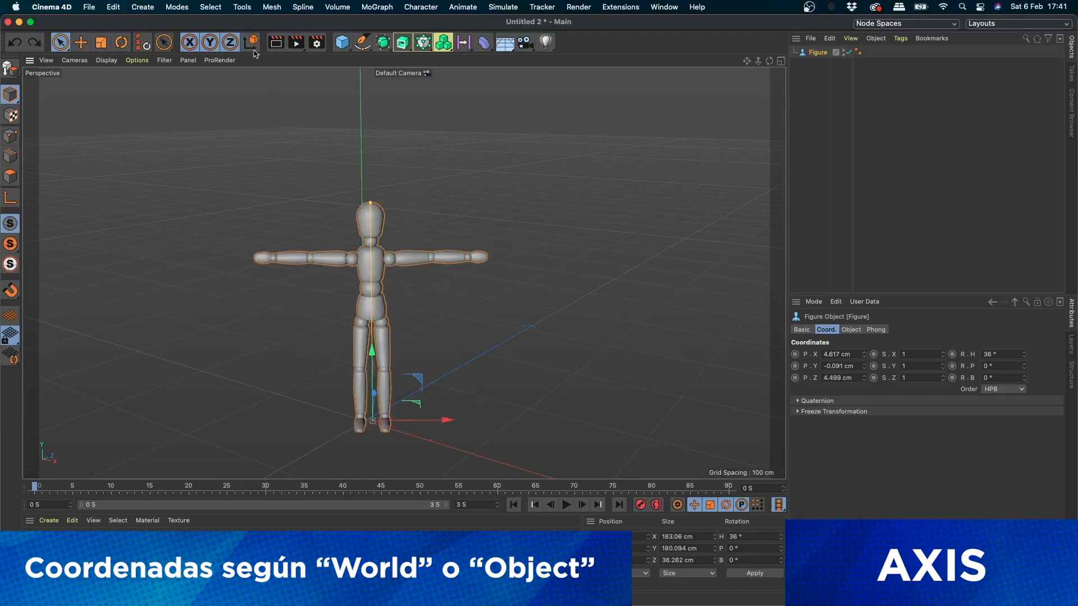
- Toggle repeatedly between the object and world coordinate systems to compare the figure's axis orientation, finishing on world coordinates
click(253, 45)
click(252, 44)
click(252, 52)
click(251, 49)
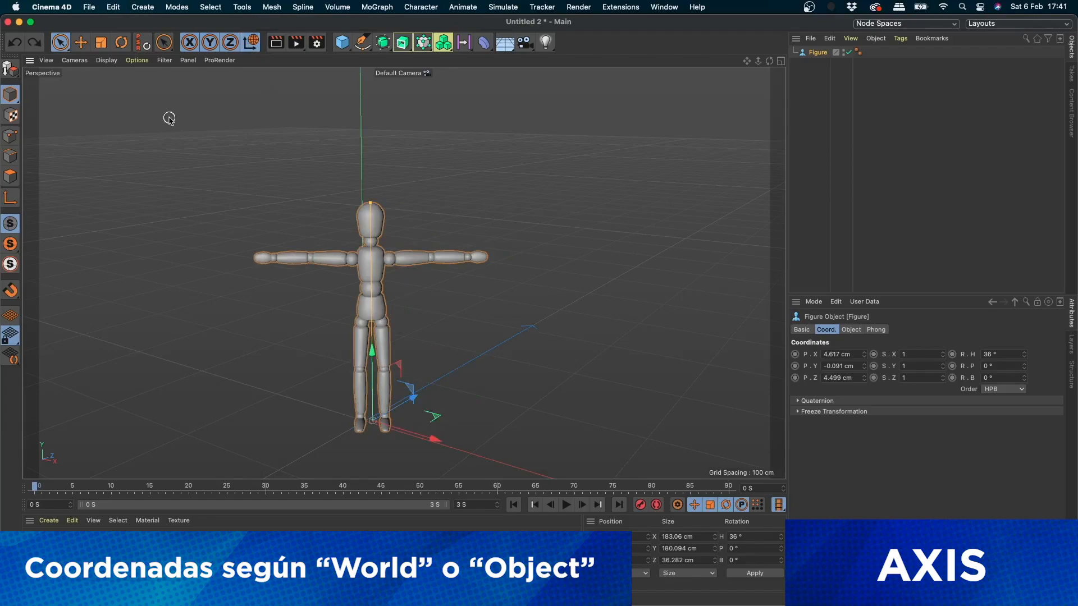
click(257, 43)
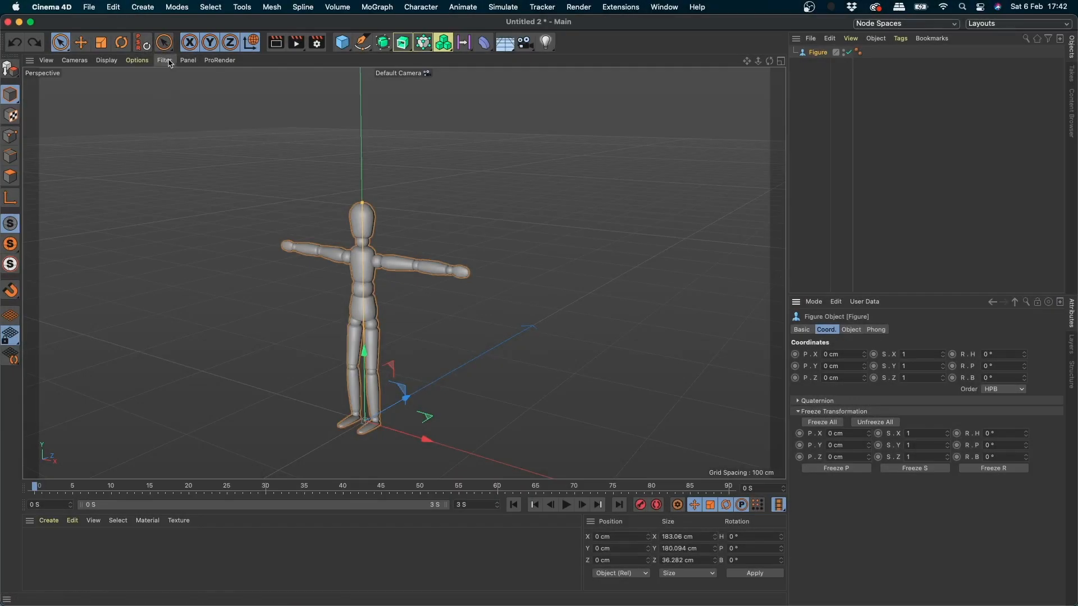
- Hide the World Axis with the viewport display filter and show it again
click(165, 60)
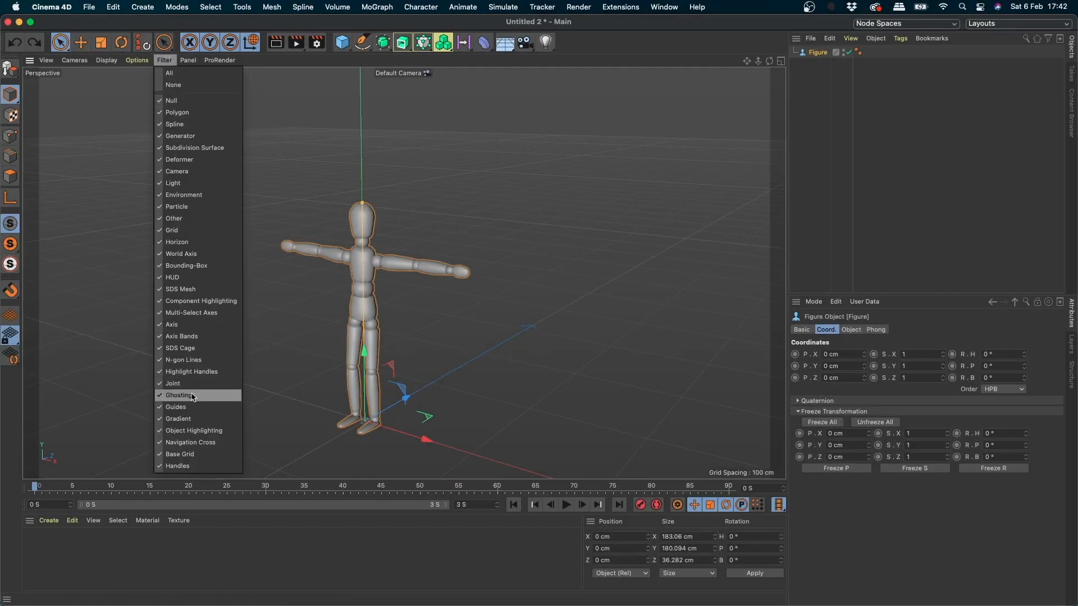
click(540, 211)
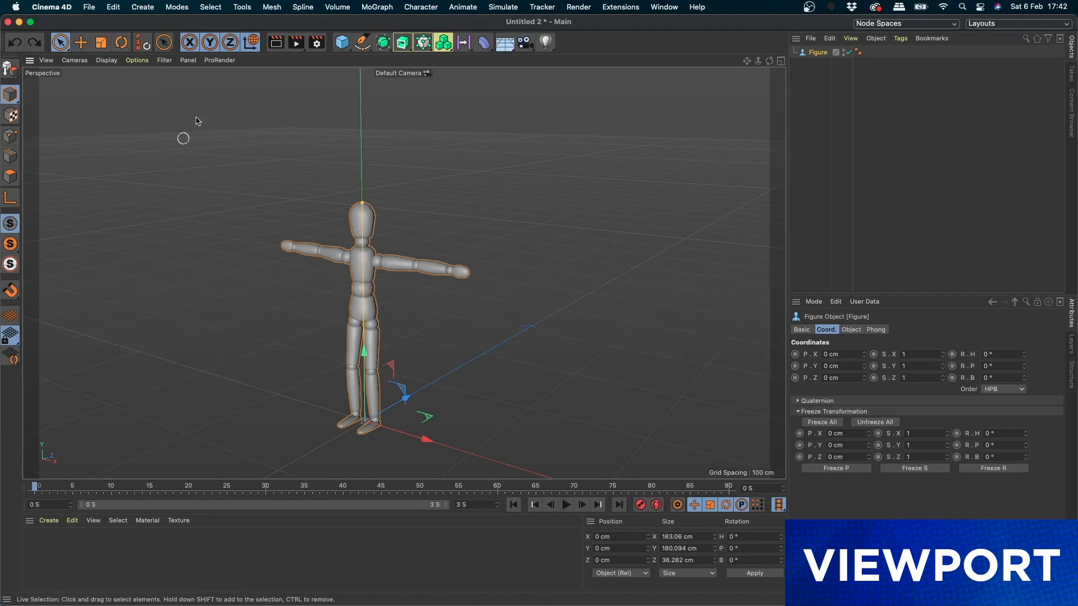
click(164, 60)
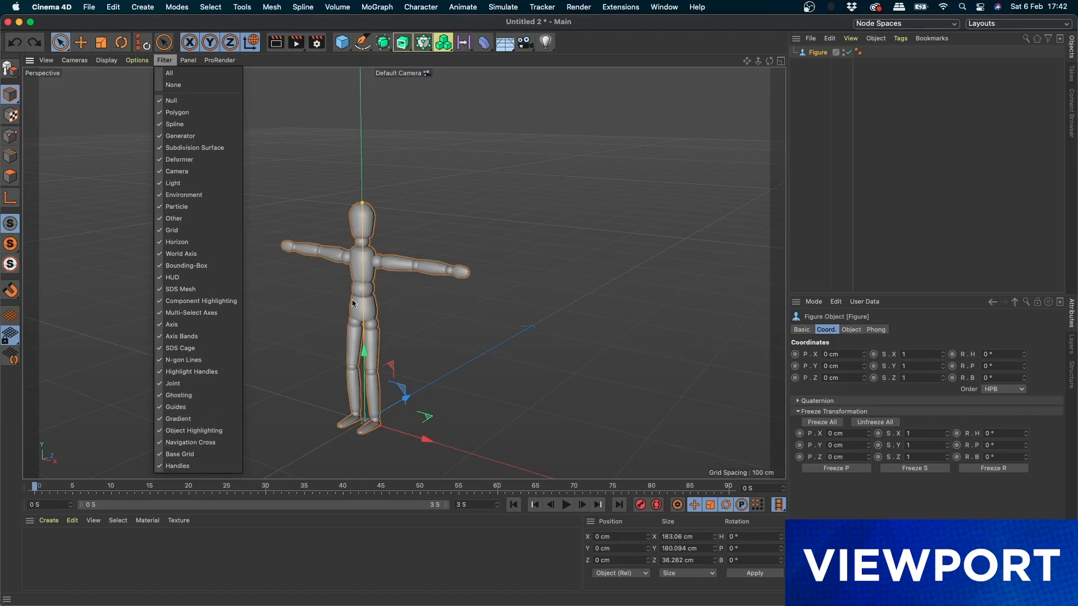
click(207, 255)
click(165, 60)
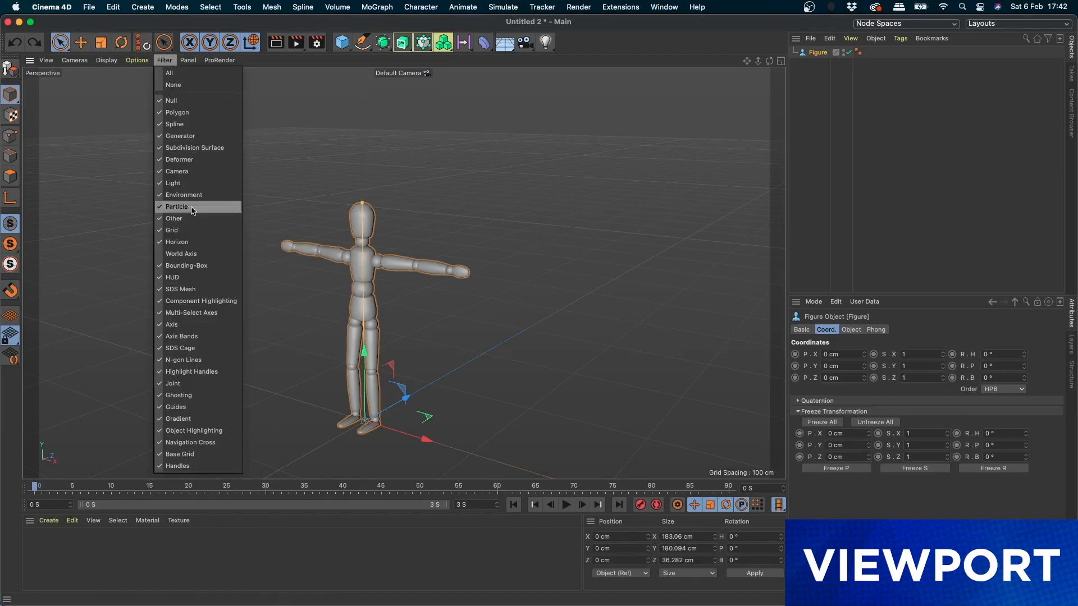
click(192, 254)
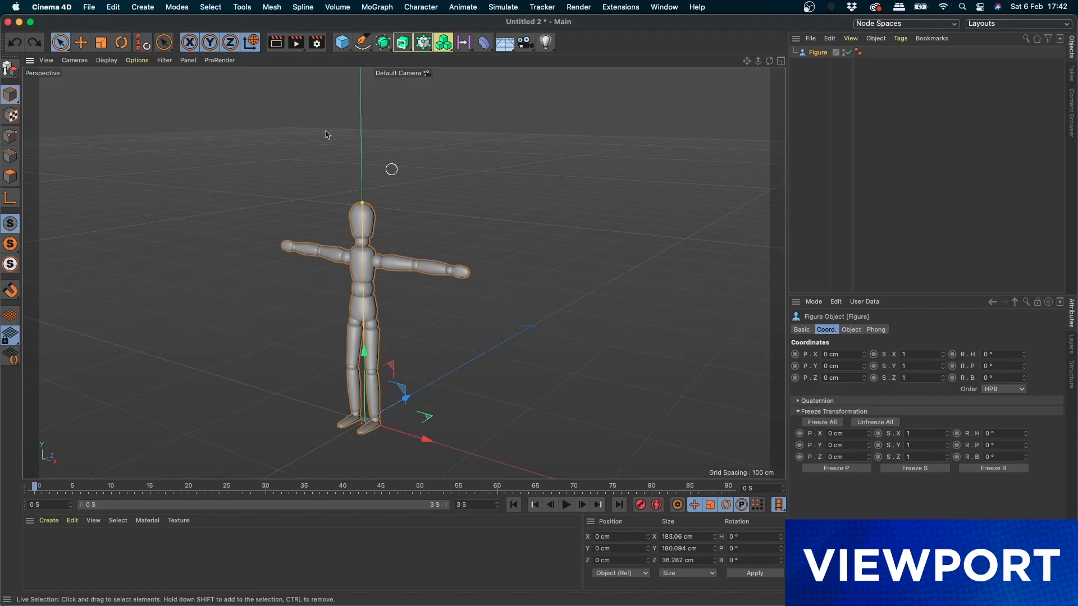
- Hide the selected figure's Axis with the viewport display filter and show it again
click(176, 60)
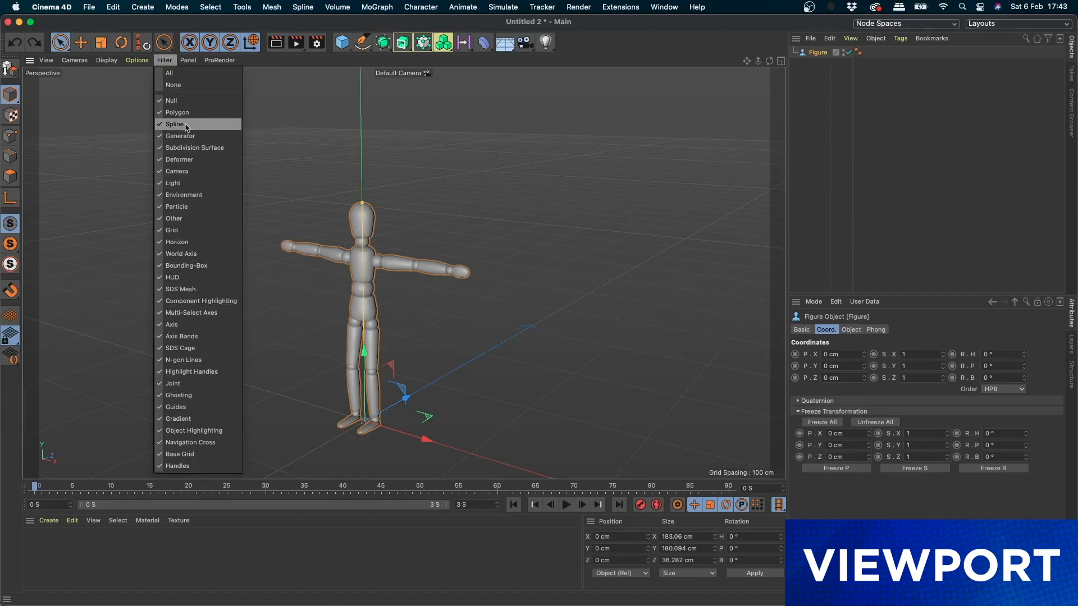
click(183, 326)
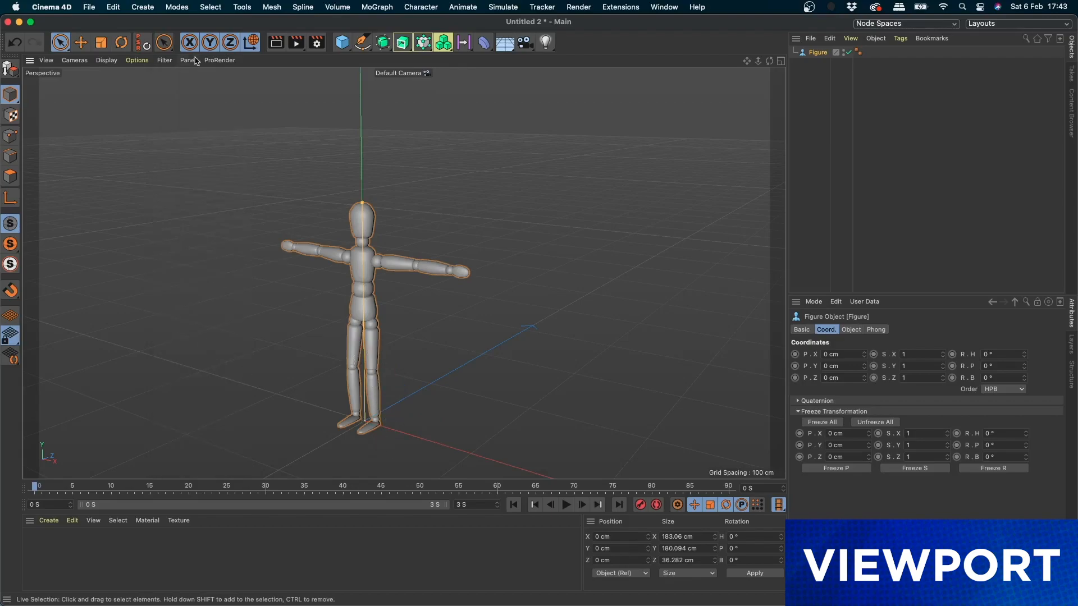
click(165, 61)
click(188, 327)
- Try switching off the Bounding-Box and HUD display filters, and restore the display of all element types
click(164, 60)
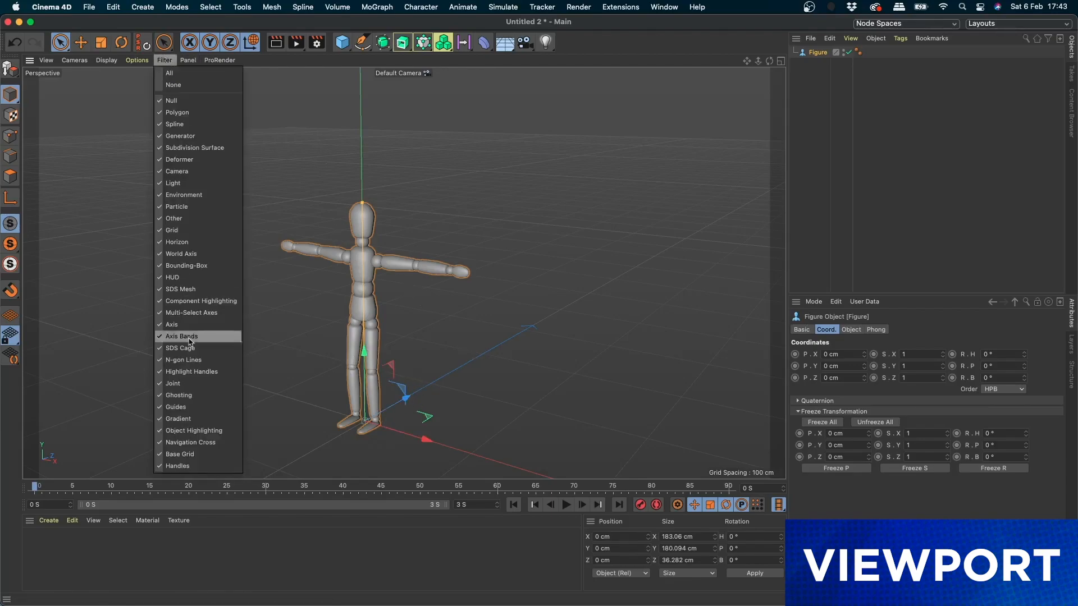
click(216, 270)
click(164, 60)
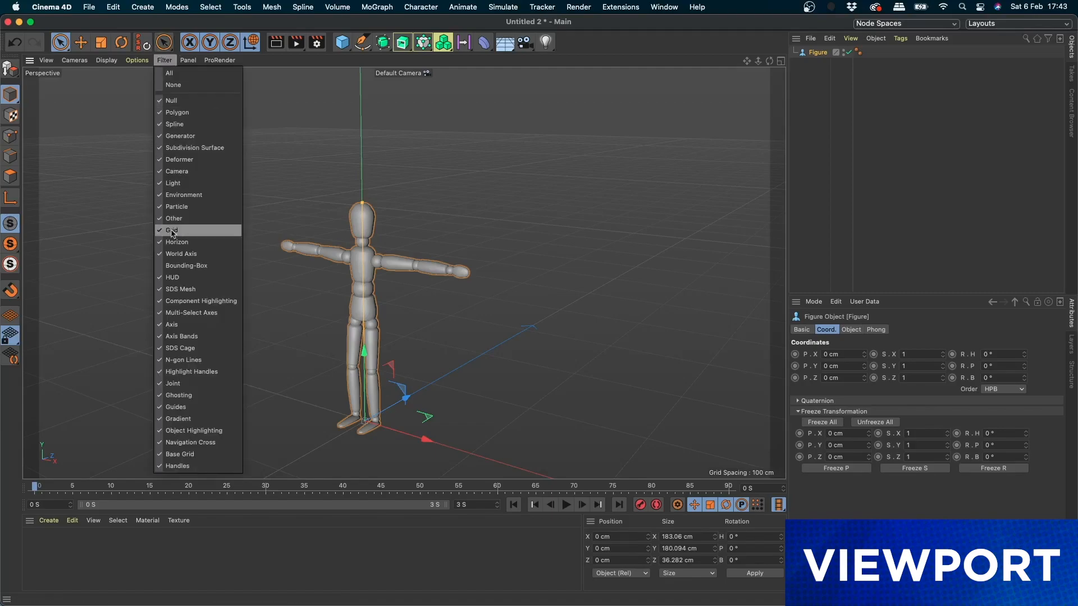
click(177, 277)
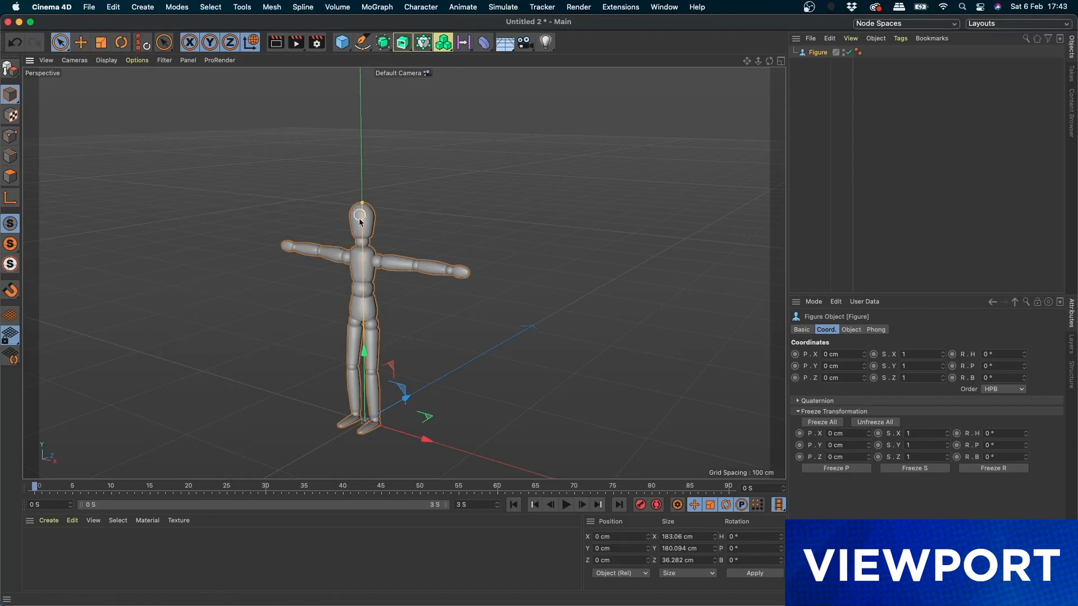
click(165, 60)
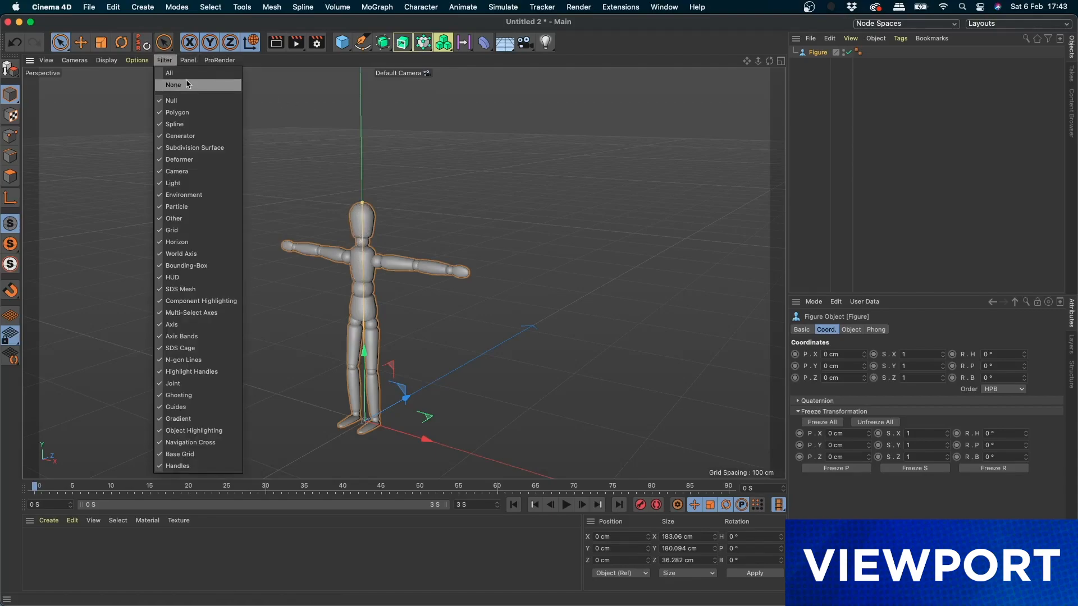
click(190, 74)
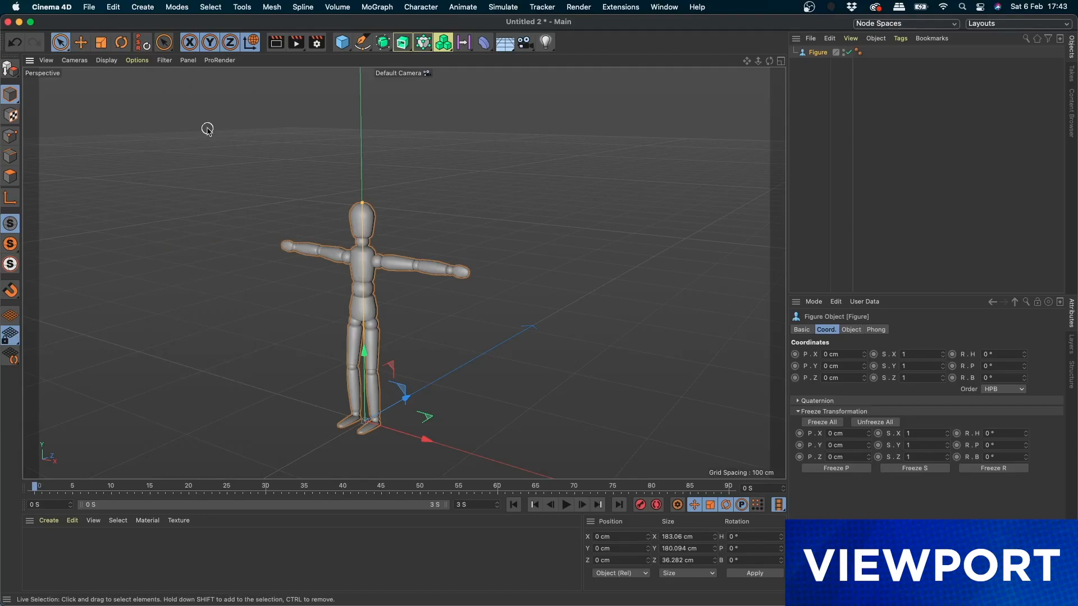
- Hide the Horizon, World Axis and Grid with the viewport display filter, and show all three again
click(164, 60)
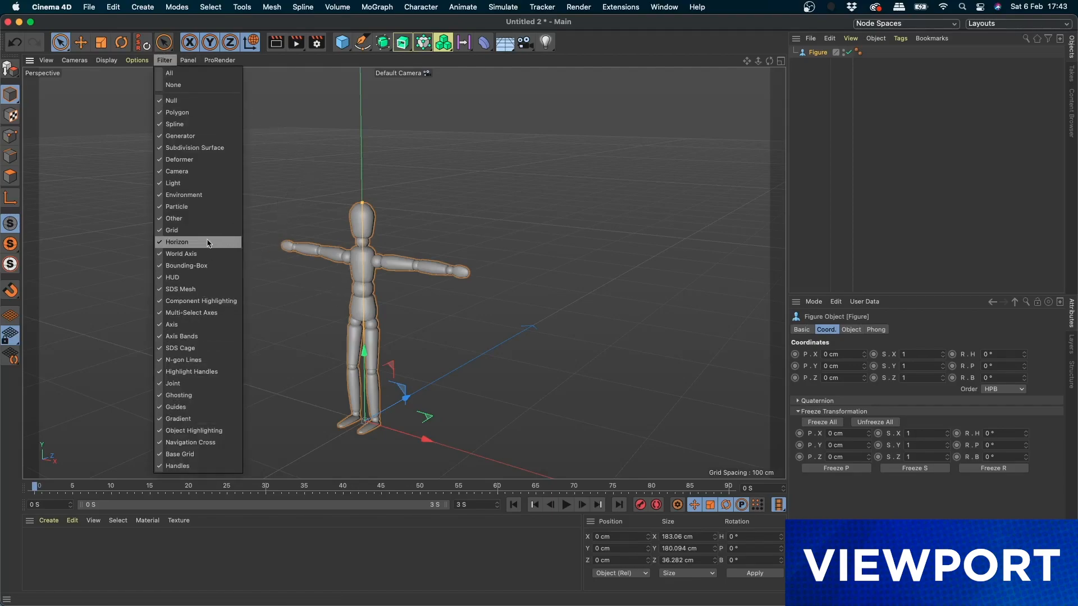
click(199, 254)
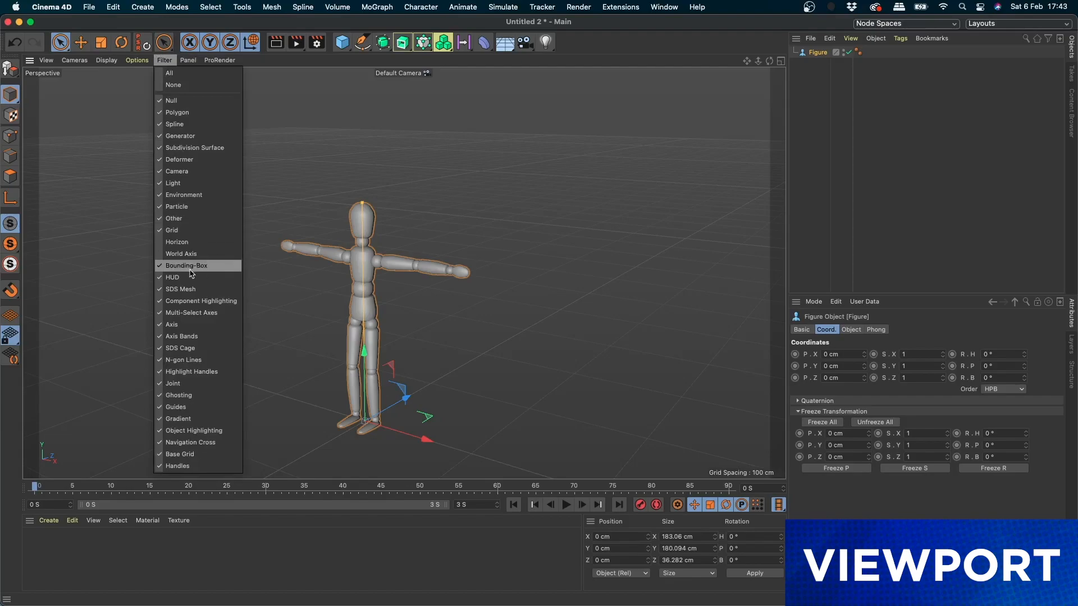
click(197, 230)
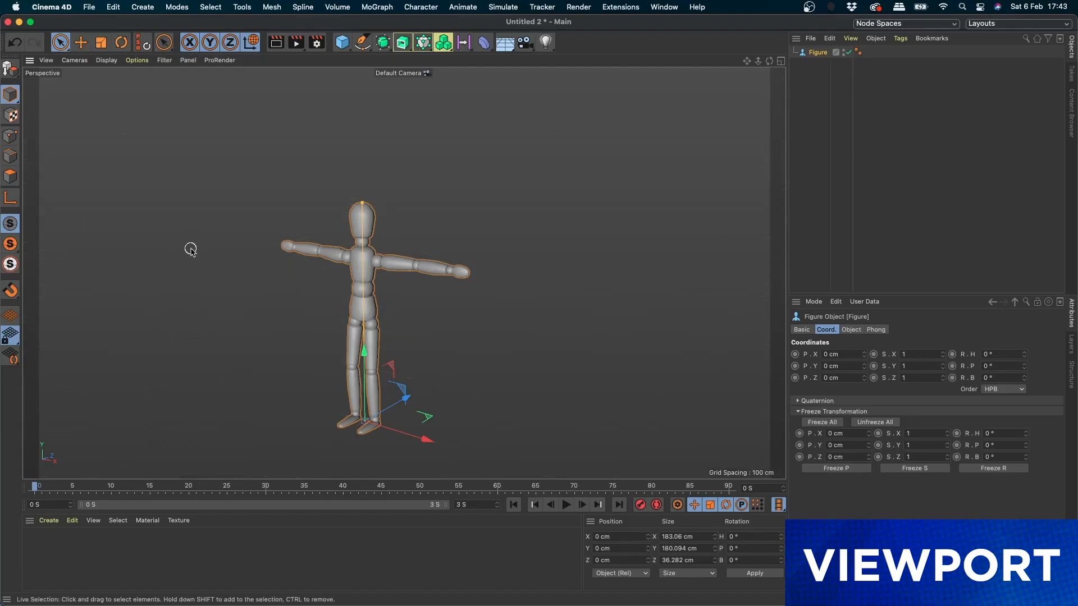
click(165, 60)
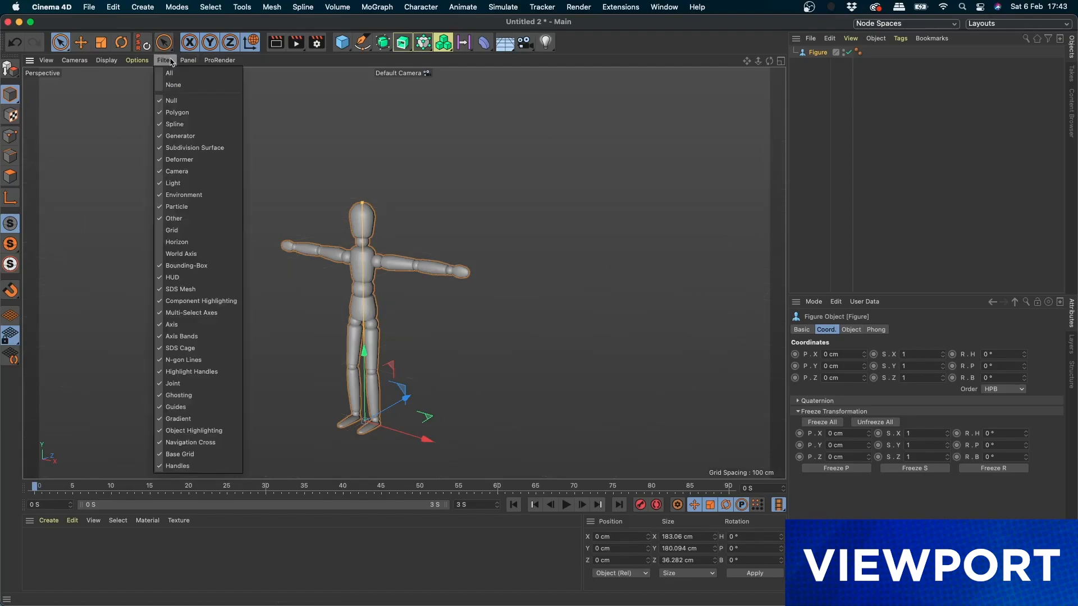
click(181, 231)
click(165, 60)
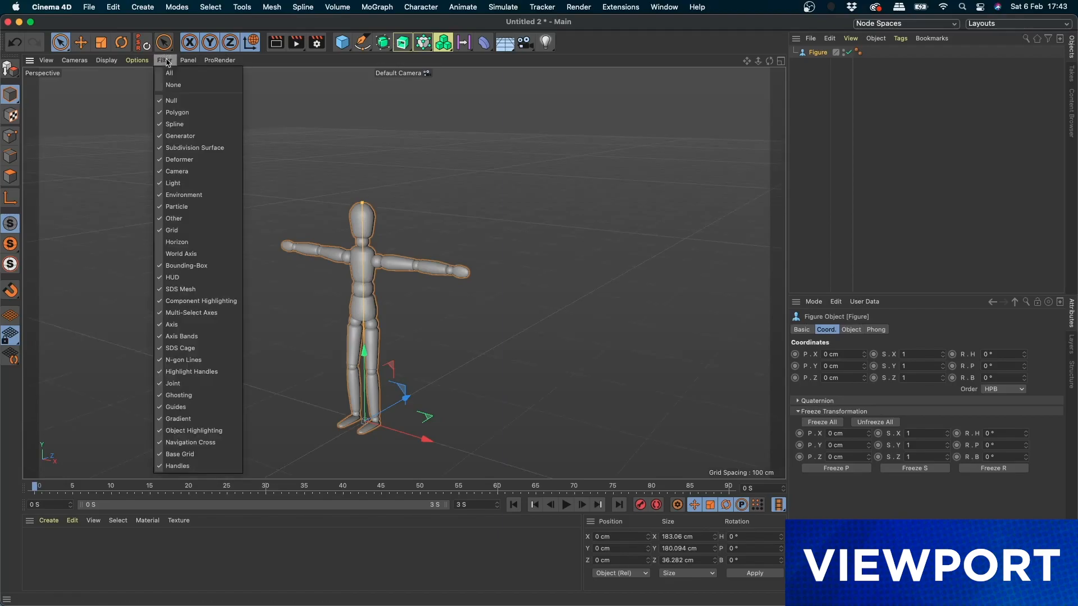
click(178, 254)
click(164, 61)
click(174, 243)
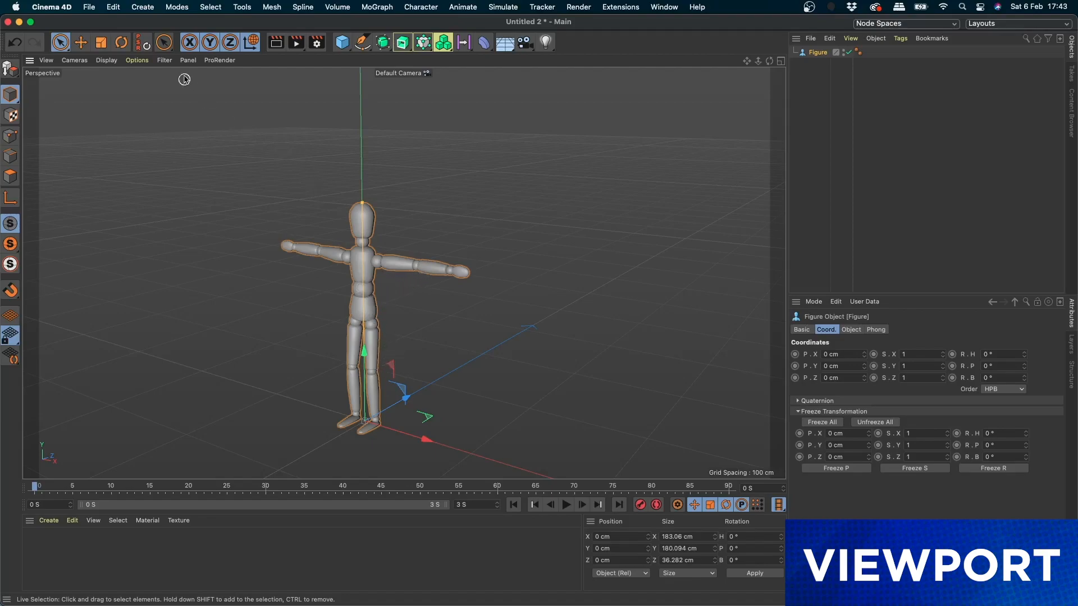
click(165, 60)
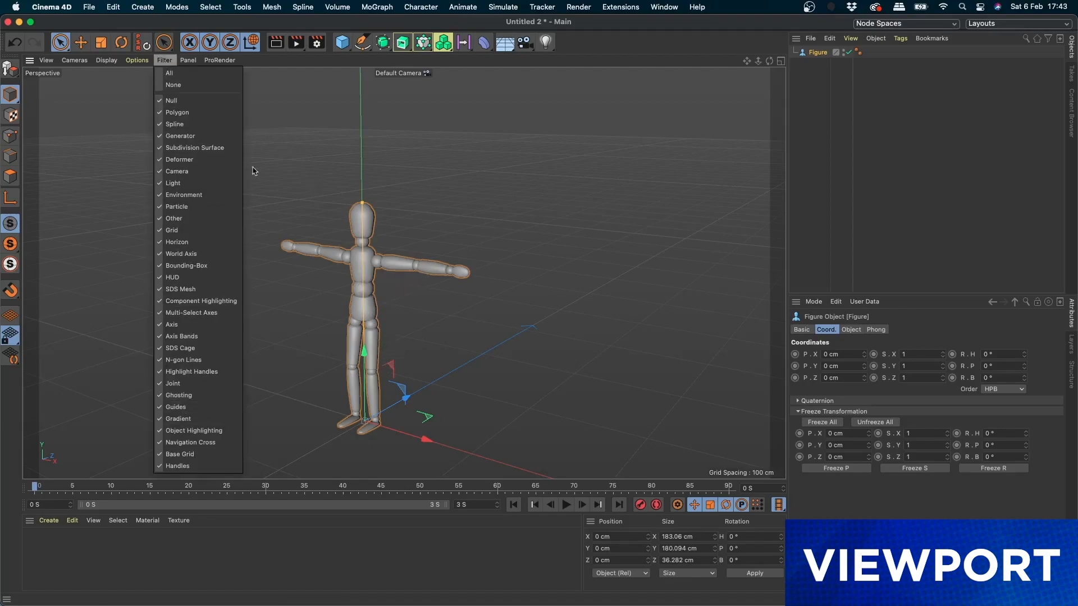
click(446, 194)
click(188, 60)
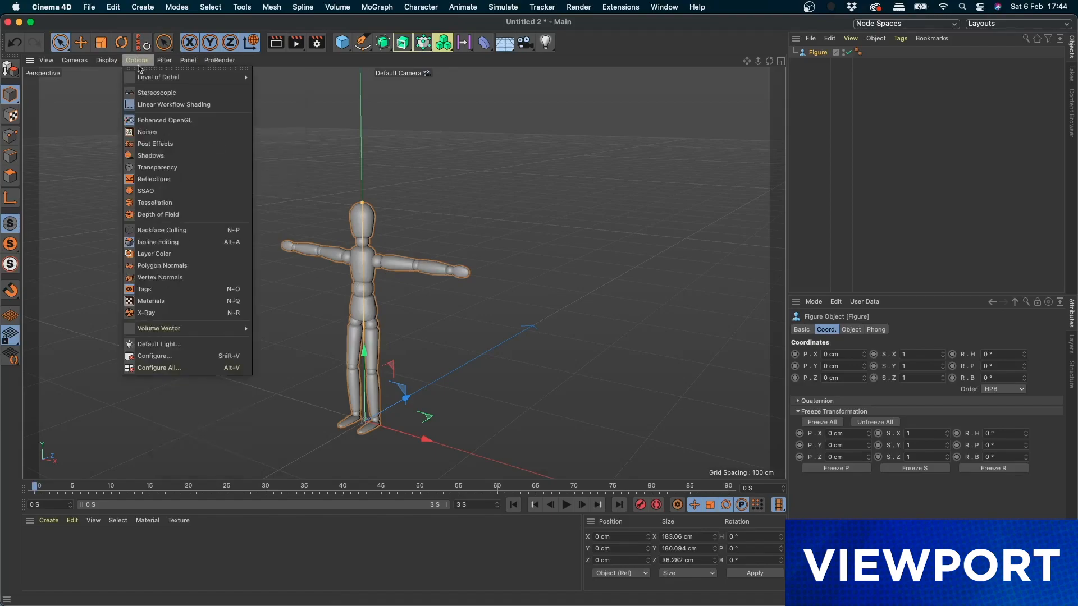
mouse_move(219, 61)
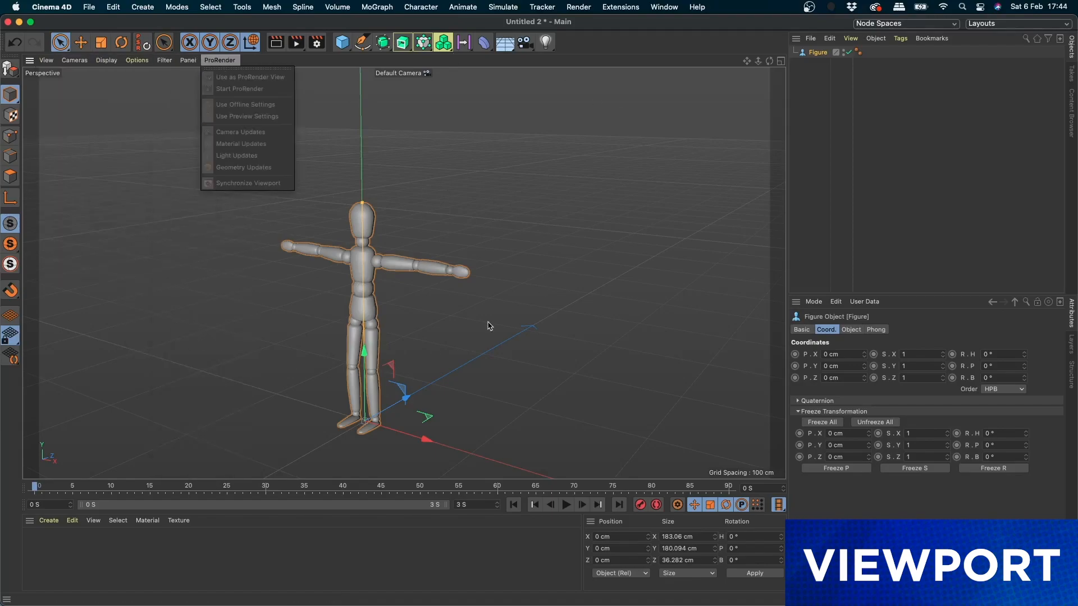
click(534, 284)
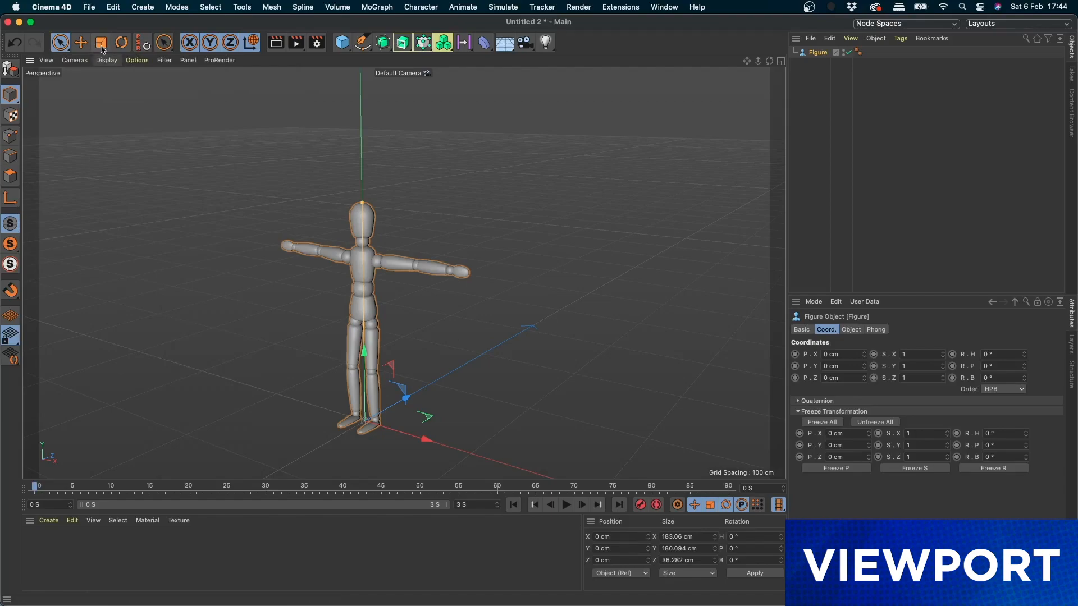
- Switch repeatedly between the Move, Scale and Rotate tools to compare the figure's manipulators, finishing on the Move tool
click(60, 43)
click(79, 35)
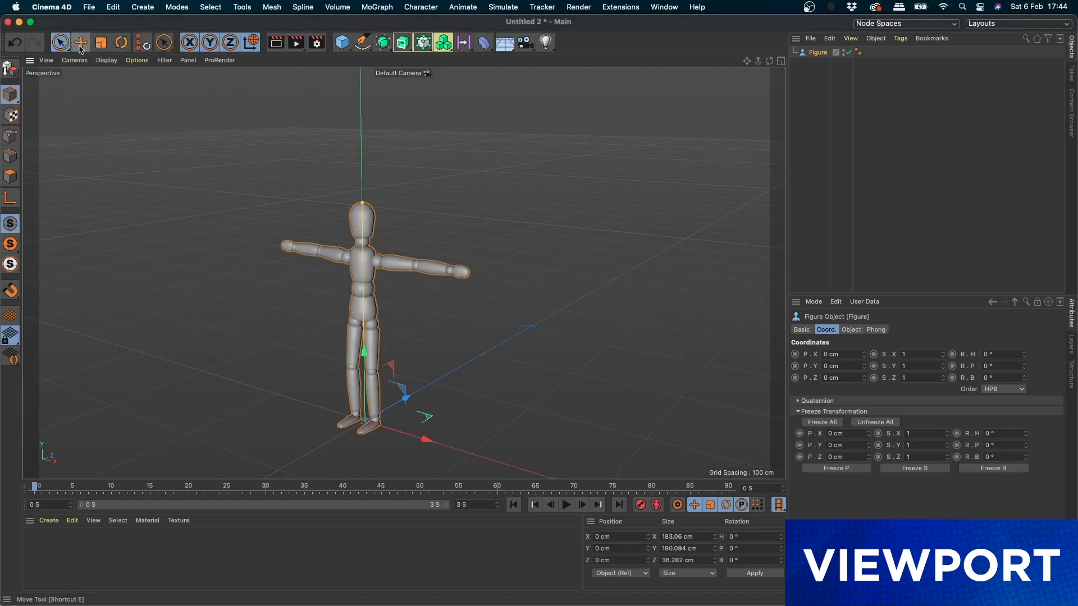
click(80, 42)
click(101, 45)
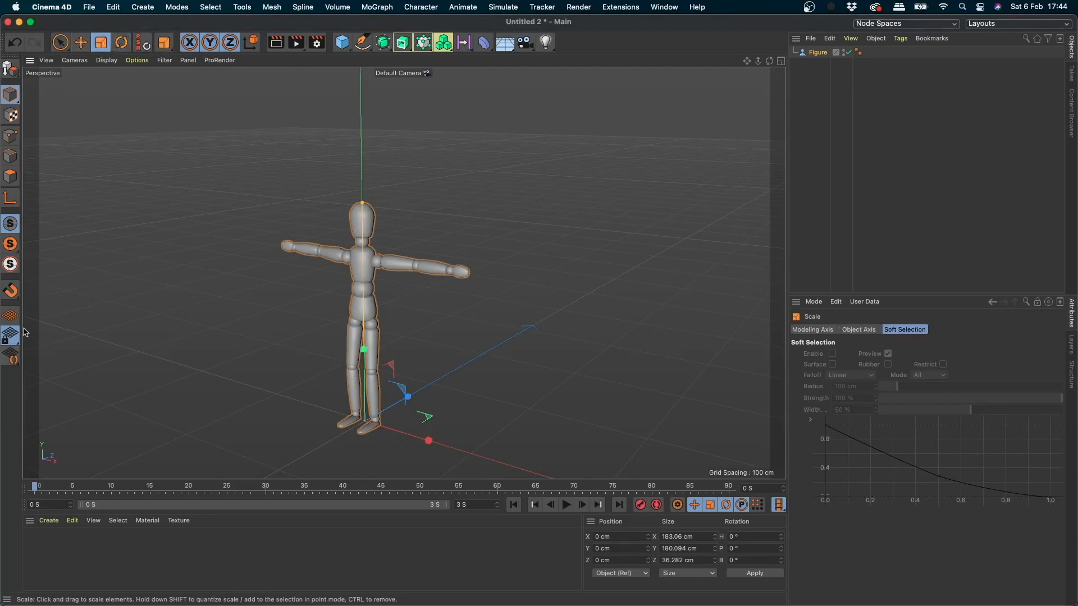
key(r)
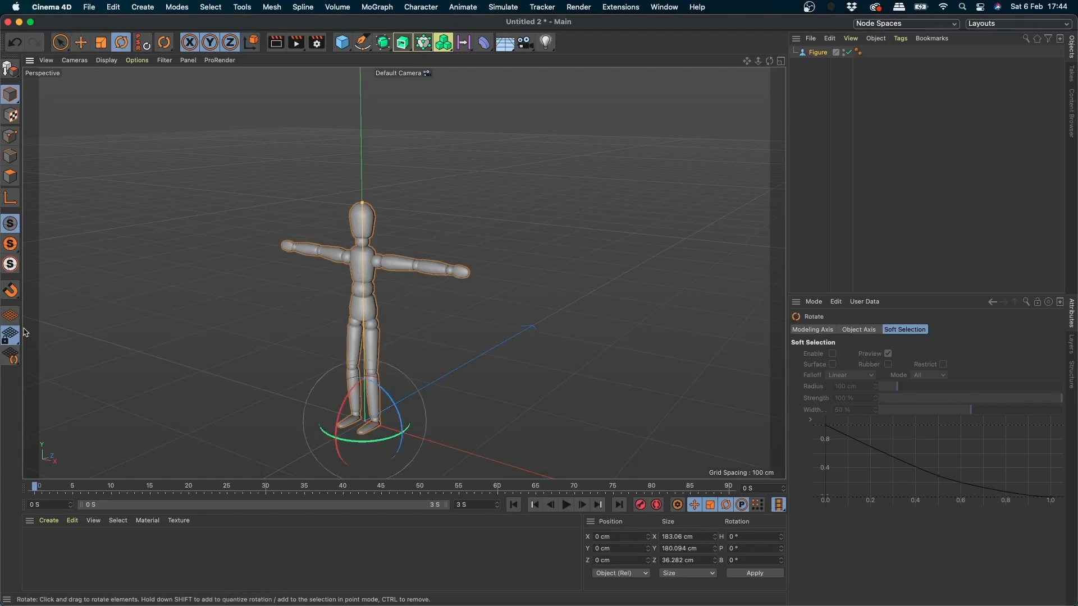
key(t)
key(r)
key(t)
key(e)
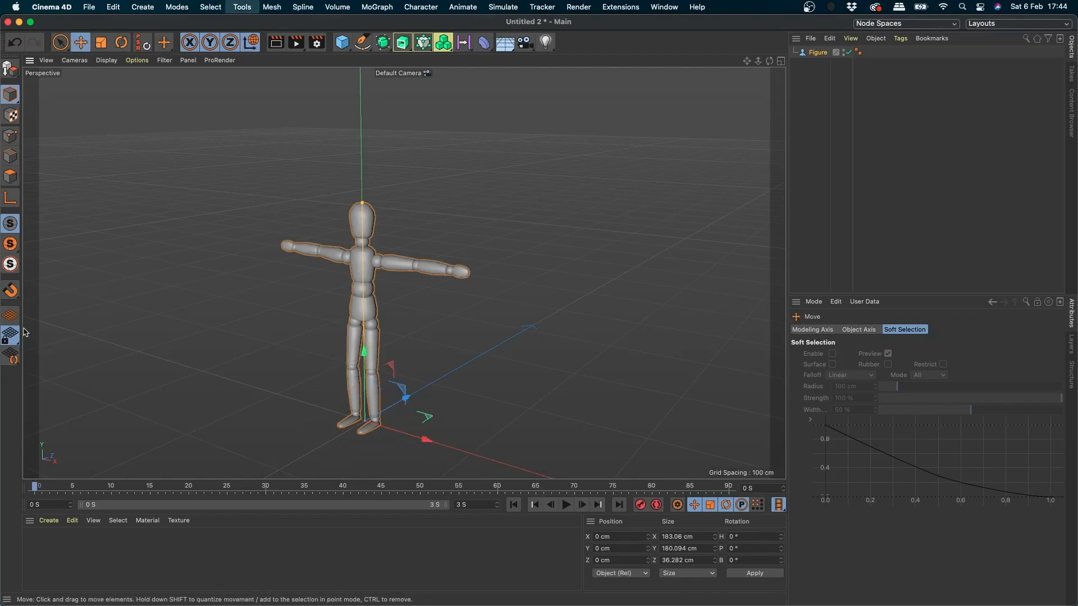
key(r)
key(t)
key(e)
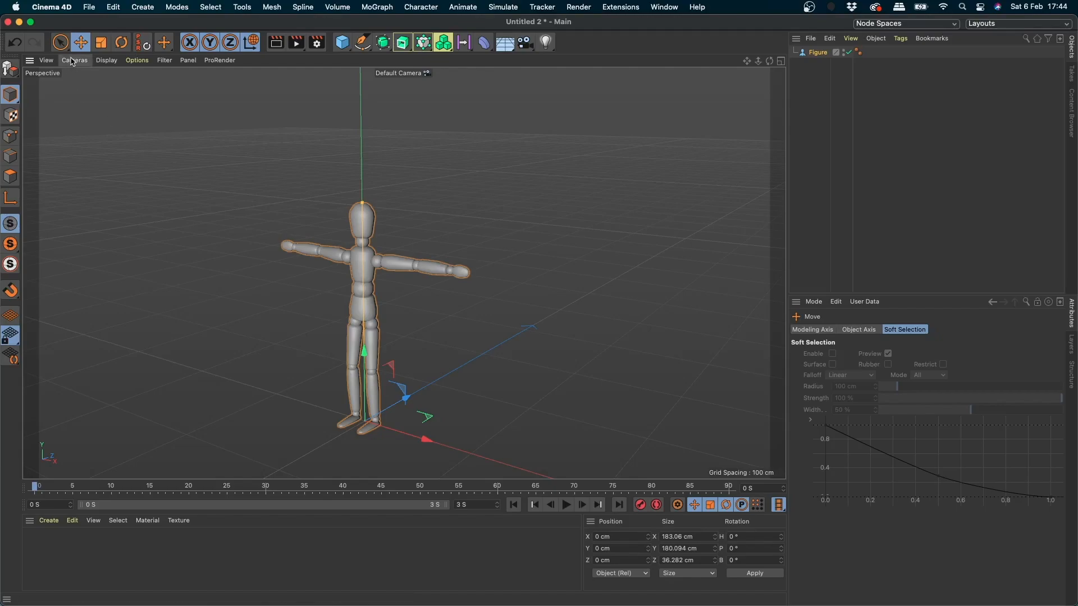
click(137, 61)
mouse_move(163, 60)
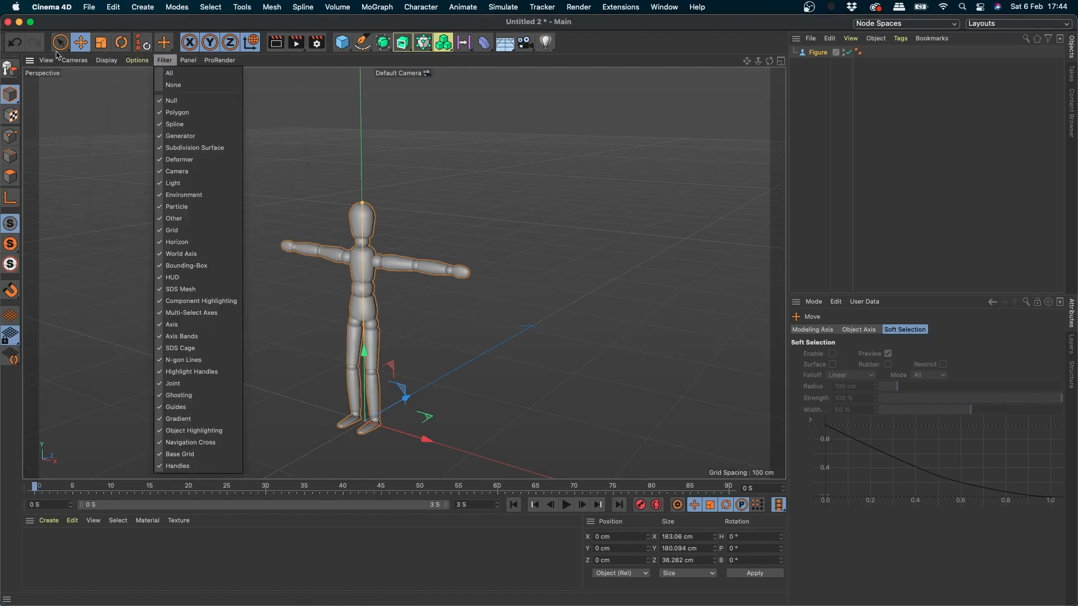
mouse_move(220, 60)
click(668, 118)
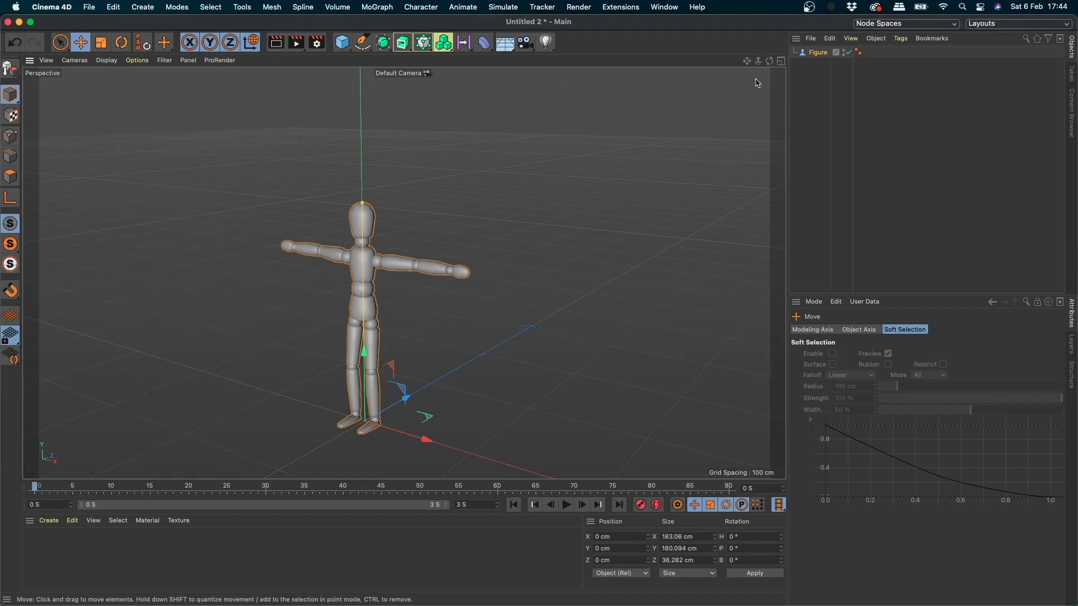
- Switch from Perspective to the four-view layout, maximize and pan the Front view, and return to the full Perspective view
drag(747, 61, 697, 79)
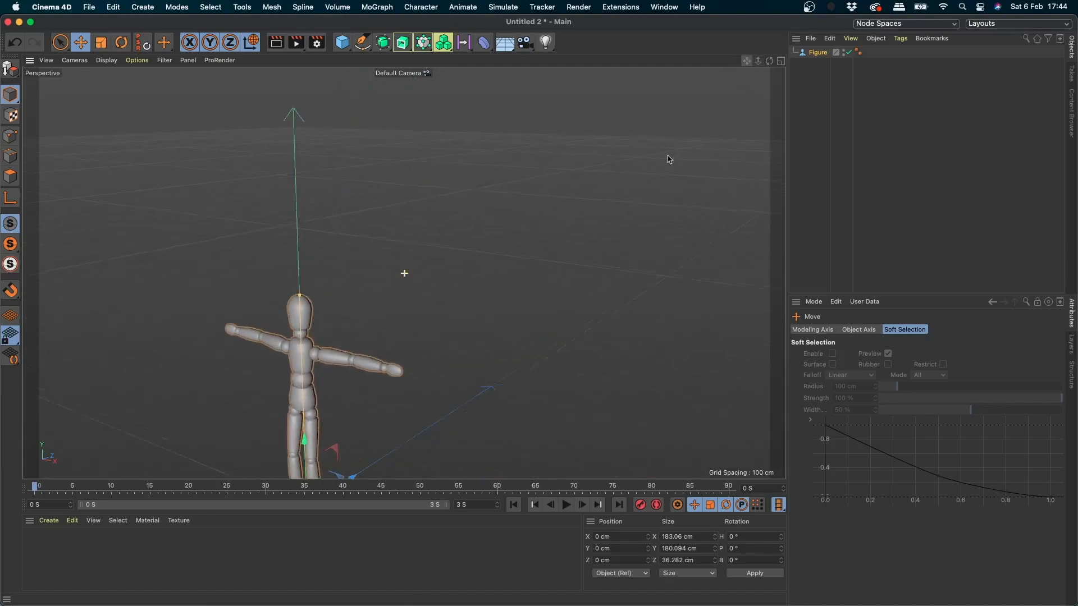
click(781, 60)
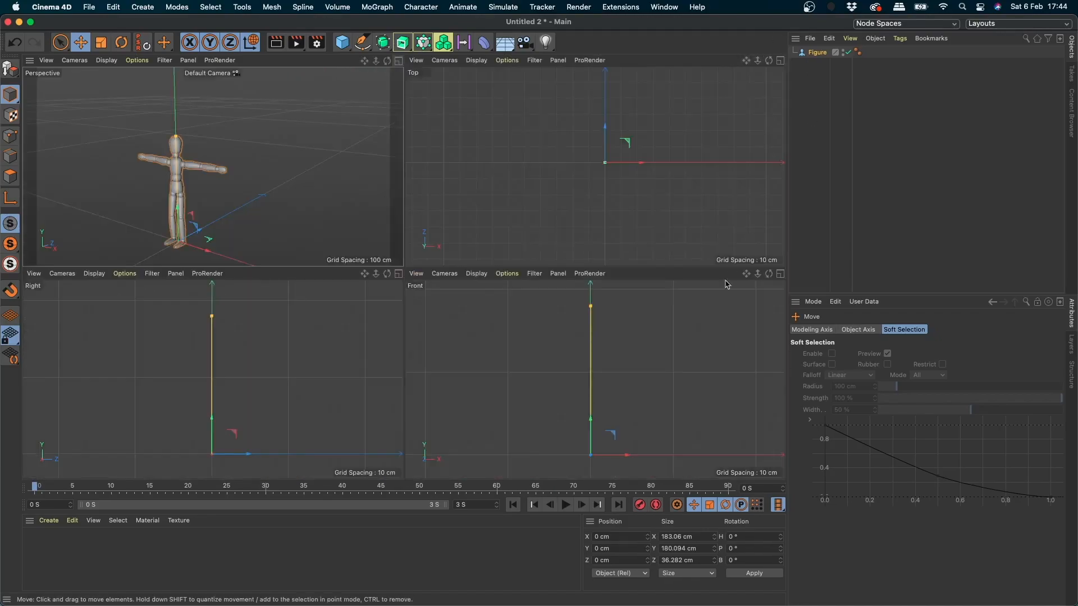
click(781, 273)
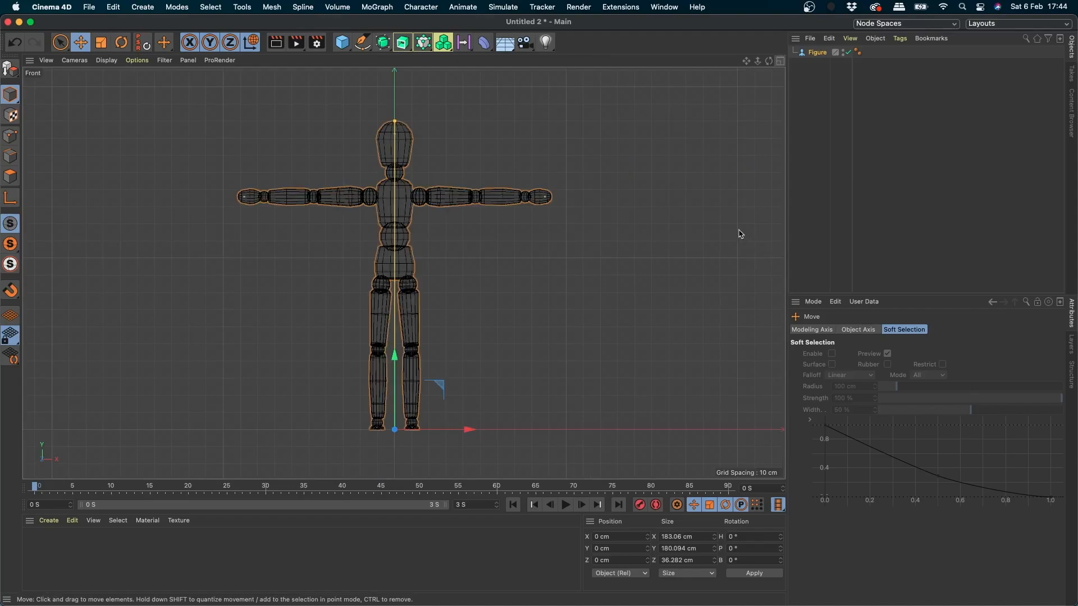
drag(747, 61, 706, 94)
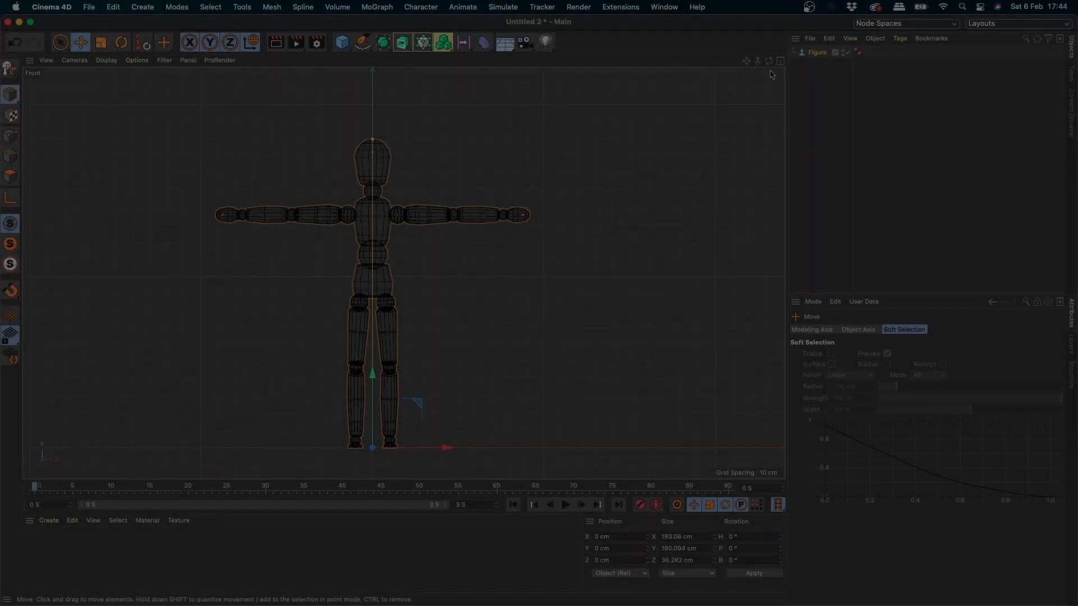
click(780, 60)
click(395, 61)
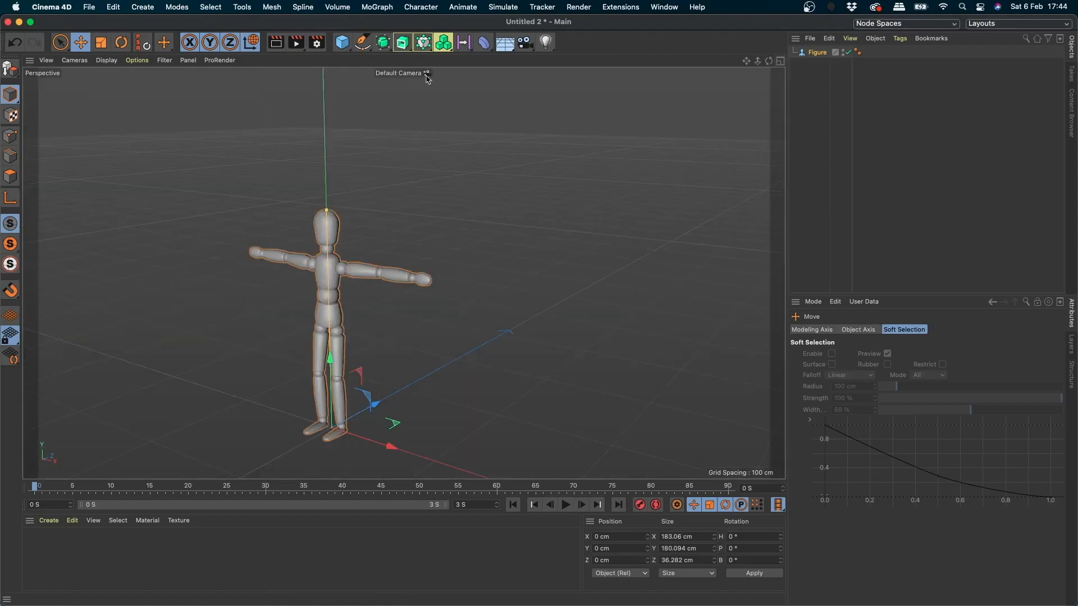
- Zoom, pan and orbit the Perspective view around the figure, and deselect the figure
mouse_move(758, 61)
mouse_down()
mouse_move(764, 5)
mouse_move(751, 72)
mouse_move(739, 71)
mouse_move(803, 66)
mouse_move(887, 113)
mouse_move(664, 93)
mouse_move(951, 125)
mouse_move(534, 244)
mouse_move(747, 73)
mouse_move(729, 66)
mouse_move(765, 15)
mouse_move(762, 62)
mouse_move(786, 67)
mouse_move(742, 73)
mouse_move(774, 70)
mouse_move(750, 81)
mouse_move(736, 69)
mouse_move(645, 96)
mouse_move(769, 103)
mouse_move(748, 115)
mouse_move(693, 385)
mouse_move(721, 4)
mouse_move(693, 368)
mouse_move(702, 73)
mouse_move(956, 67)
mouse_move(527, 91)
mouse_move(899, 84)
mouse_move(753, 78)
mouse_move(831, 63)
mouse_up()
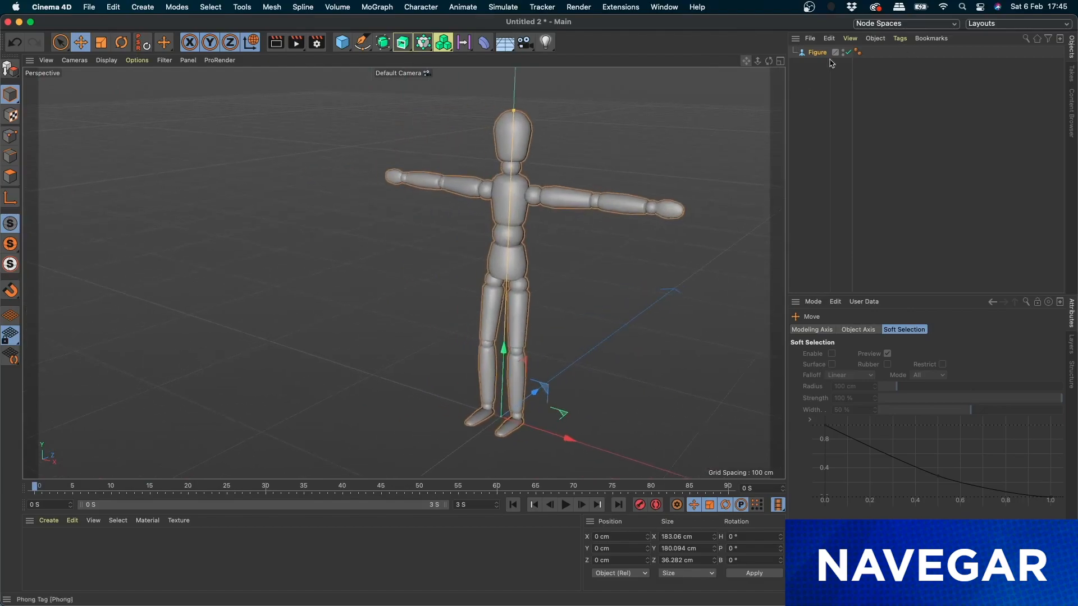
drag(756, 63, 582, 59)
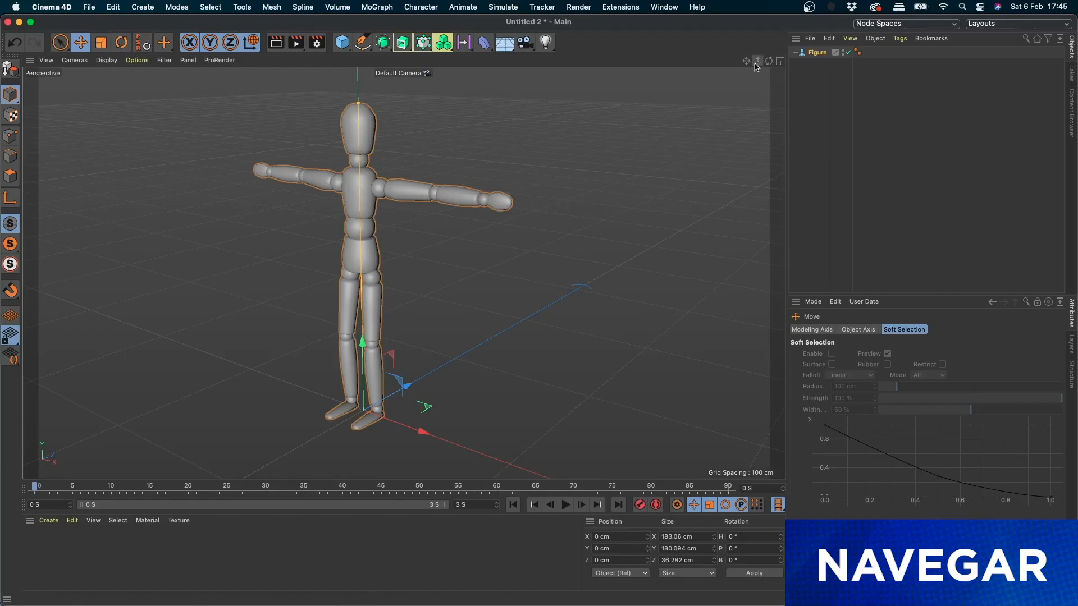
mouse_move(760, 64)
mouse_down()
mouse_move(685, 388)
mouse_move(777, 26)
mouse_move(760, 204)
mouse_move(781, 17)
mouse_move(749, 217)
mouse_move(679, 440)
mouse_move(742, 5)
mouse_move(753, 60)
mouse_move(758, 34)
mouse_move(761, 71)
mouse_move(779, 68)
mouse_up()
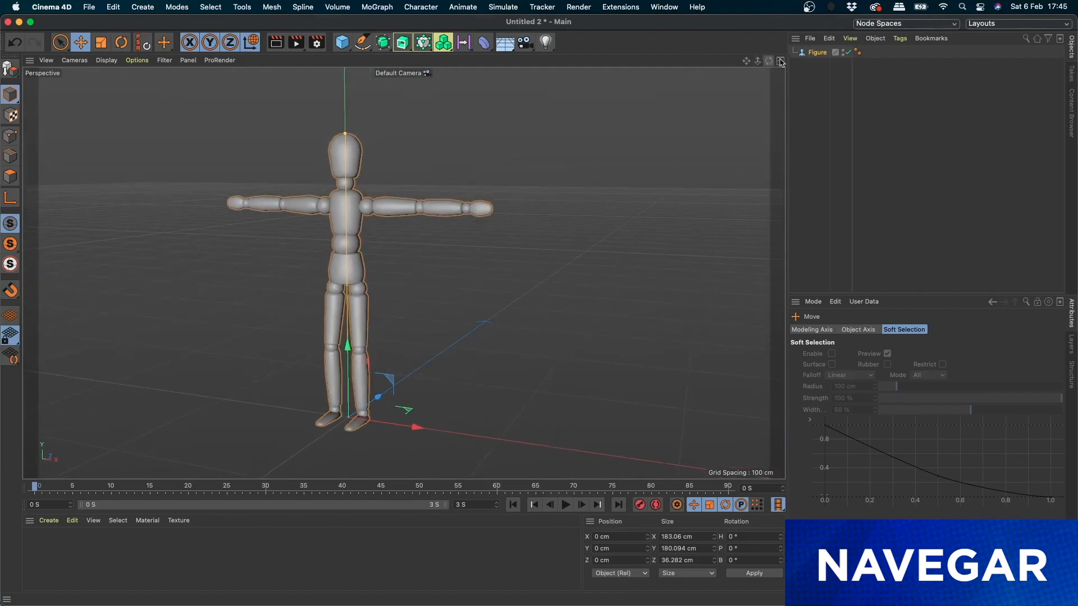
click(714, 147)
drag(770, 62, 707, 86)
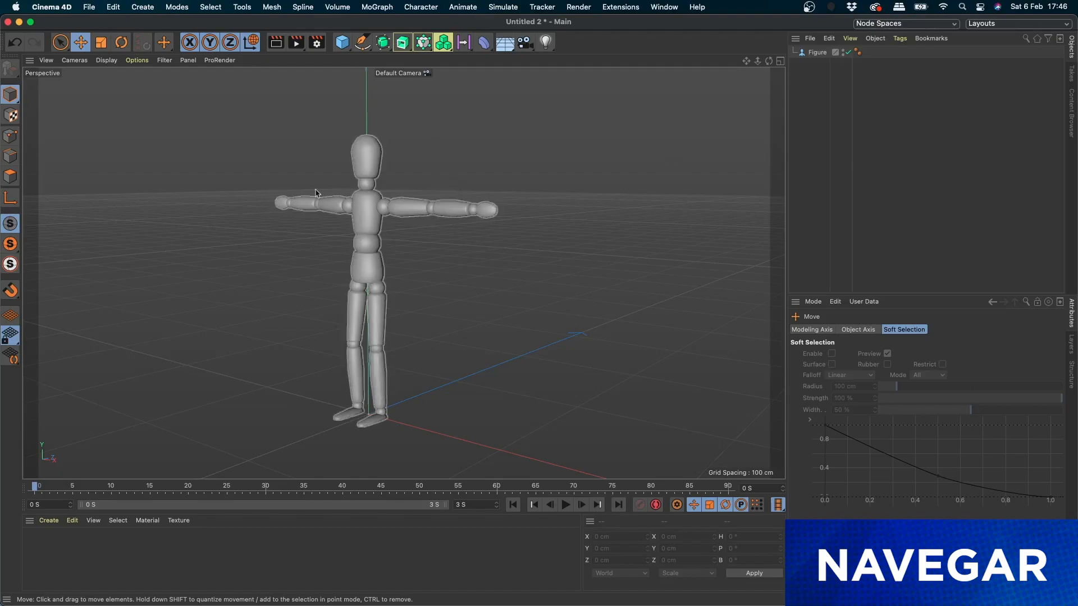
- Open the Preferences window beside the figure and choose English (en-US) as the interface Language
click(65, 7)
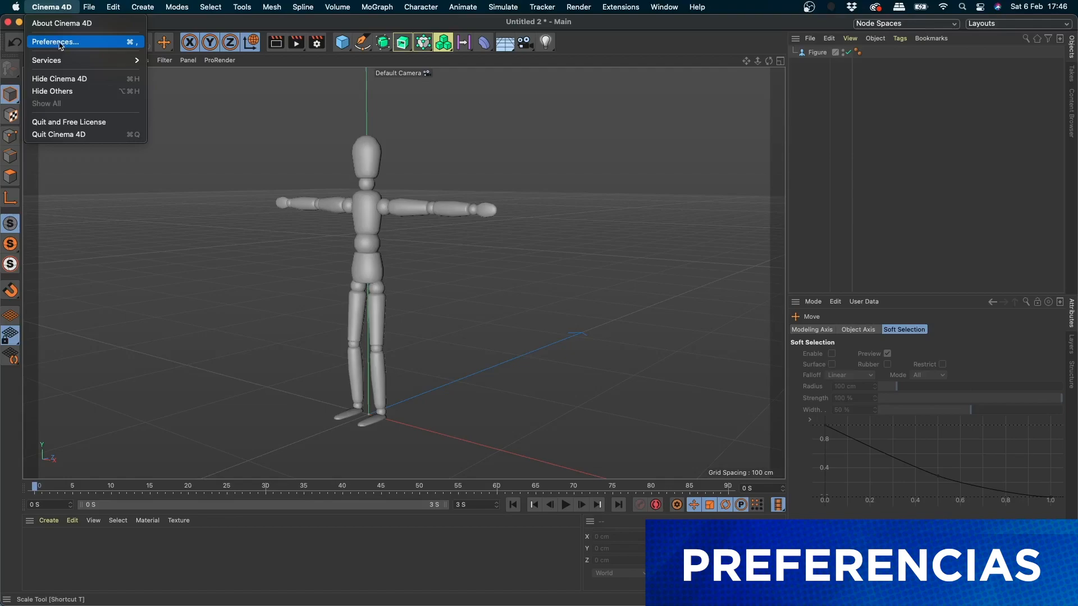
key(Escape)
click(113, 7)
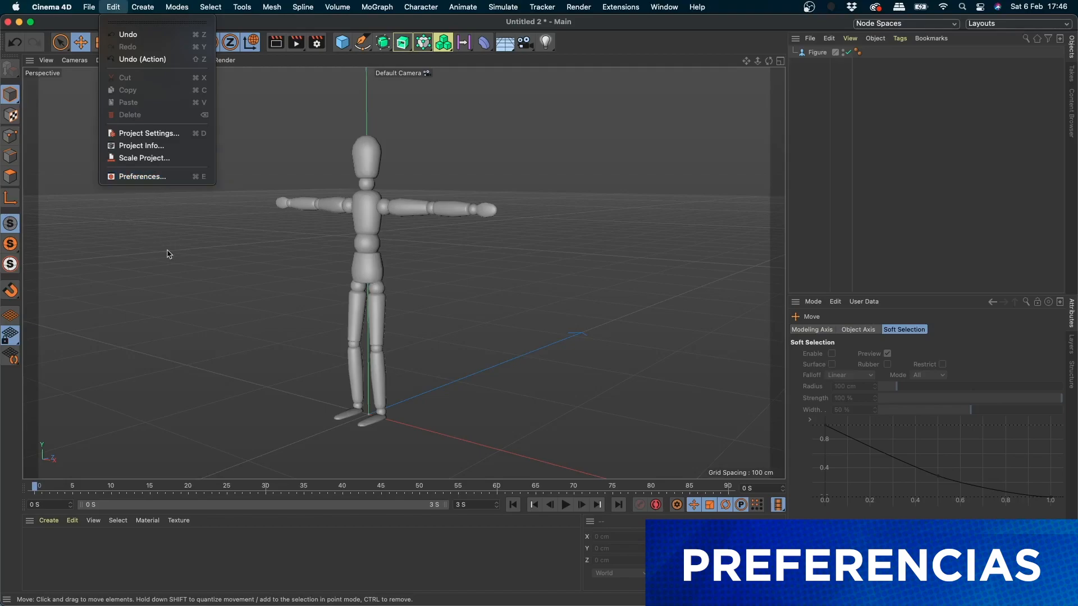
mouse_move(51, 11)
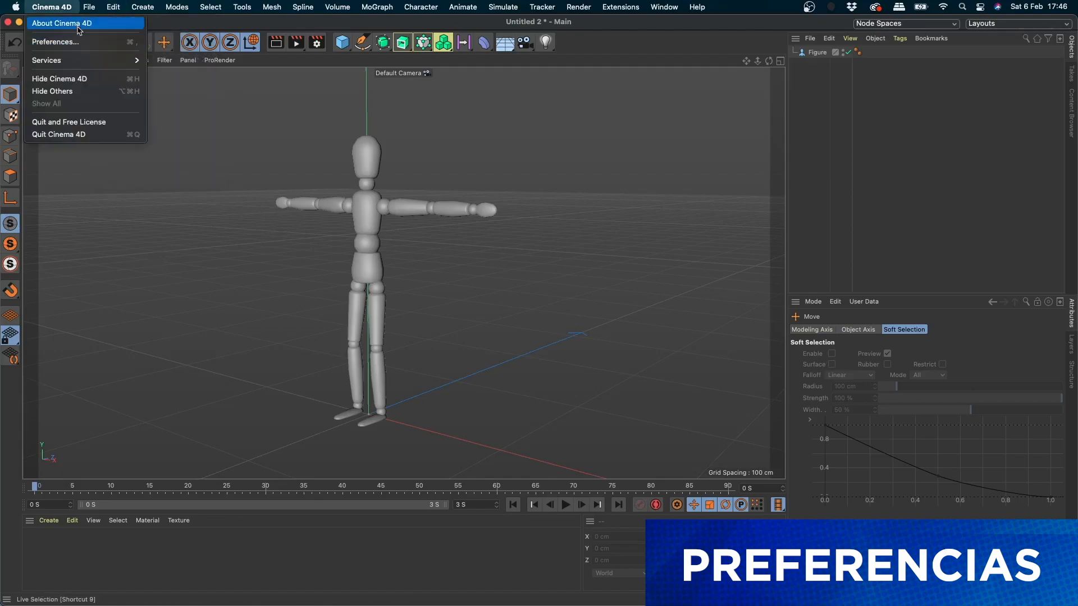
mouse_move(113, 6)
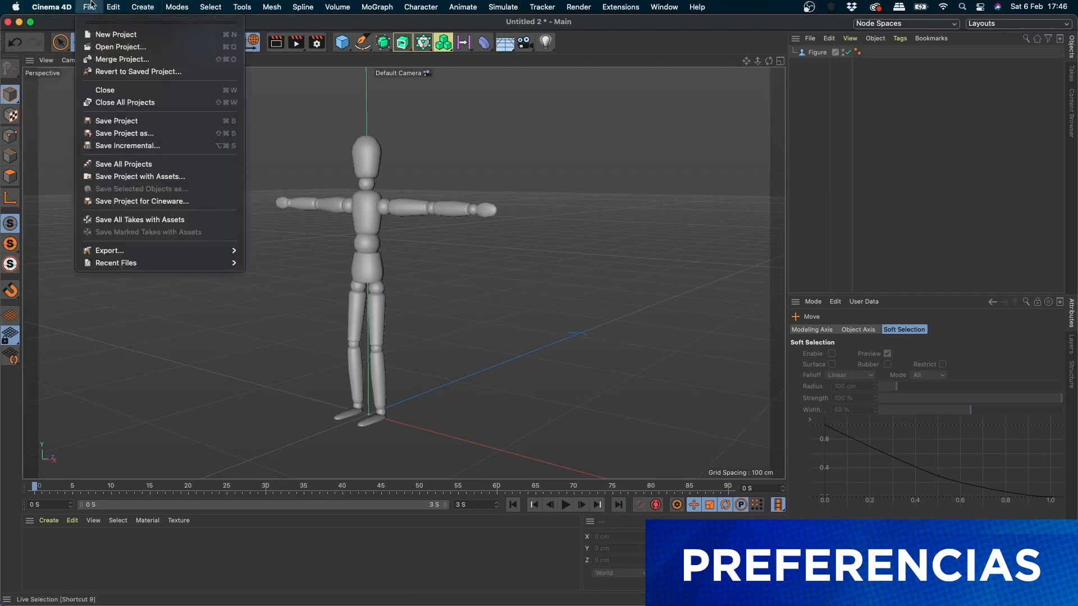
click(62, 43)
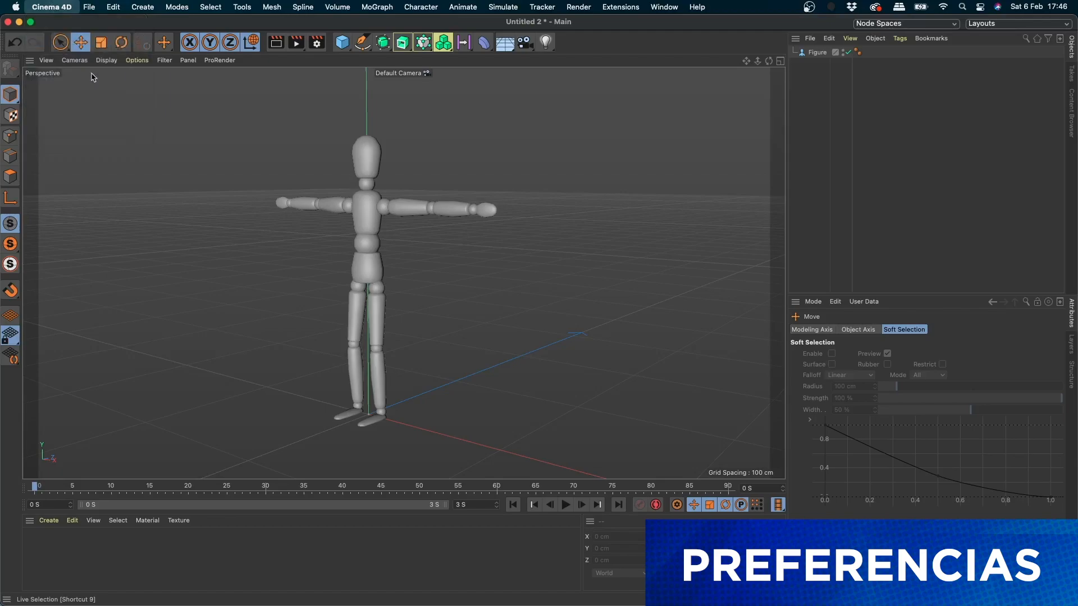
key(super+e)
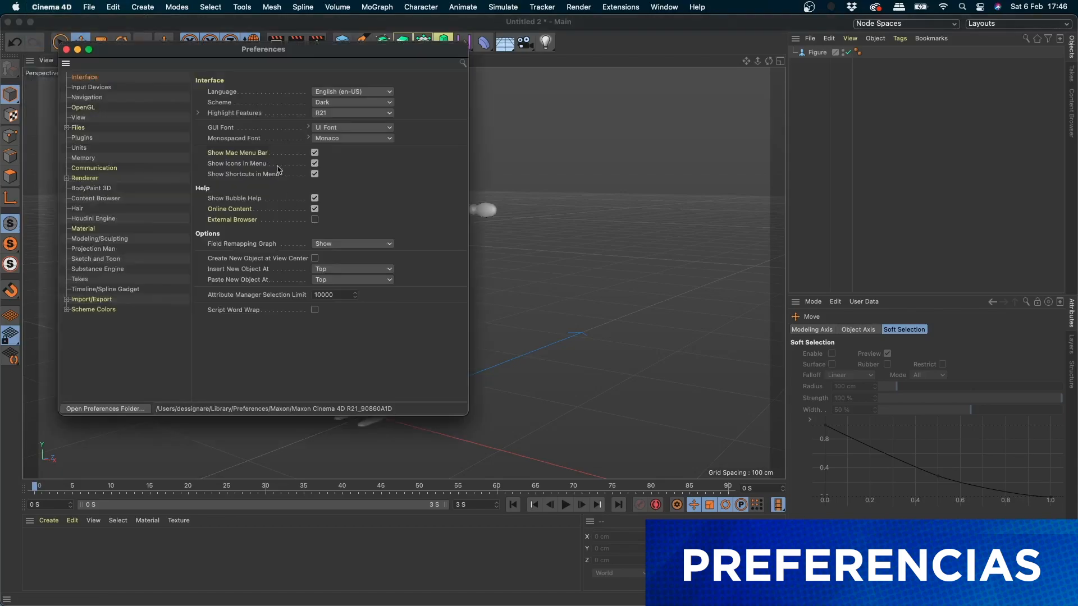
drag(213, 86, 695, 98)
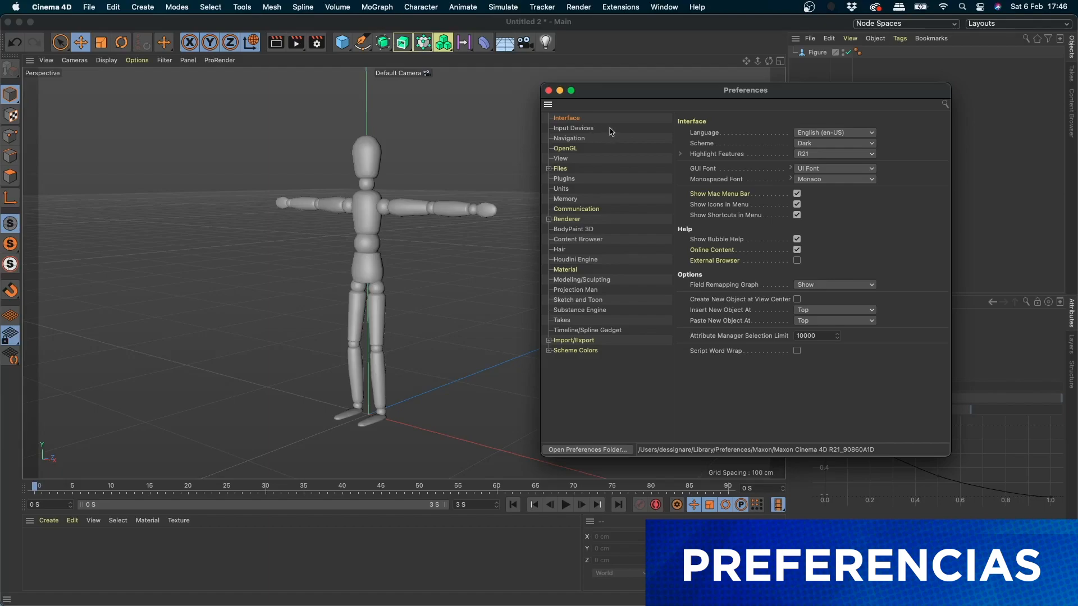
click(835, 133)
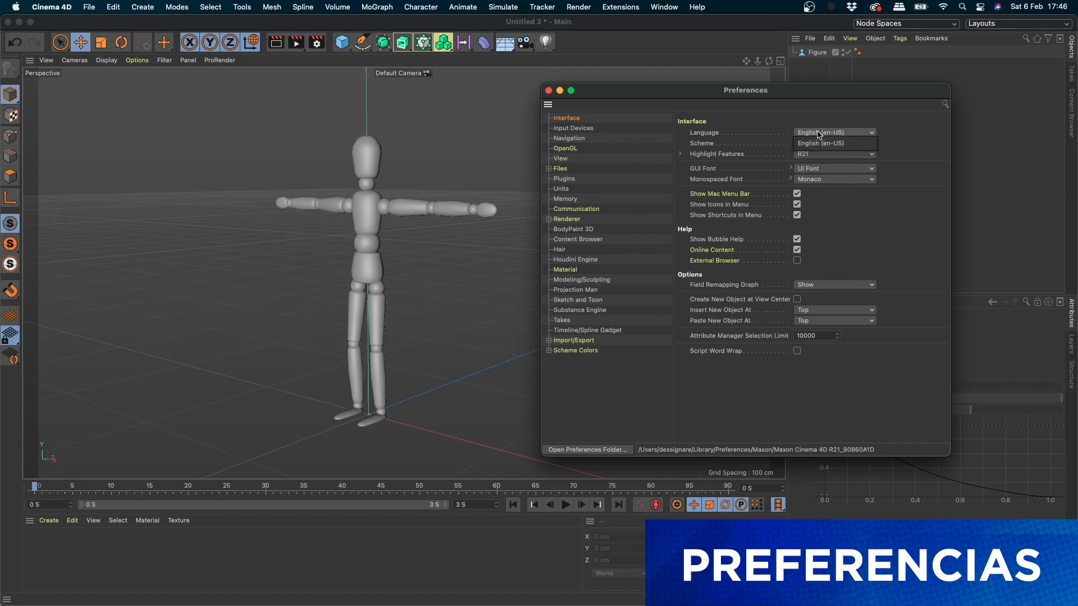
click(838, 144)
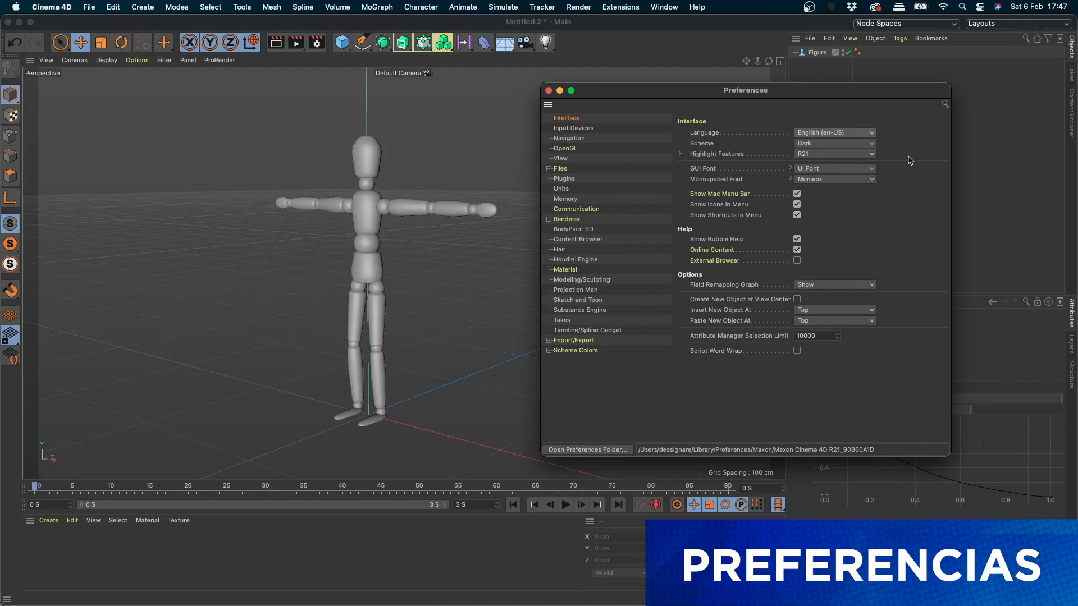
- Try the Light interface Scheme in the preferences and switch the Scheme back to Dark
click(827, 144)
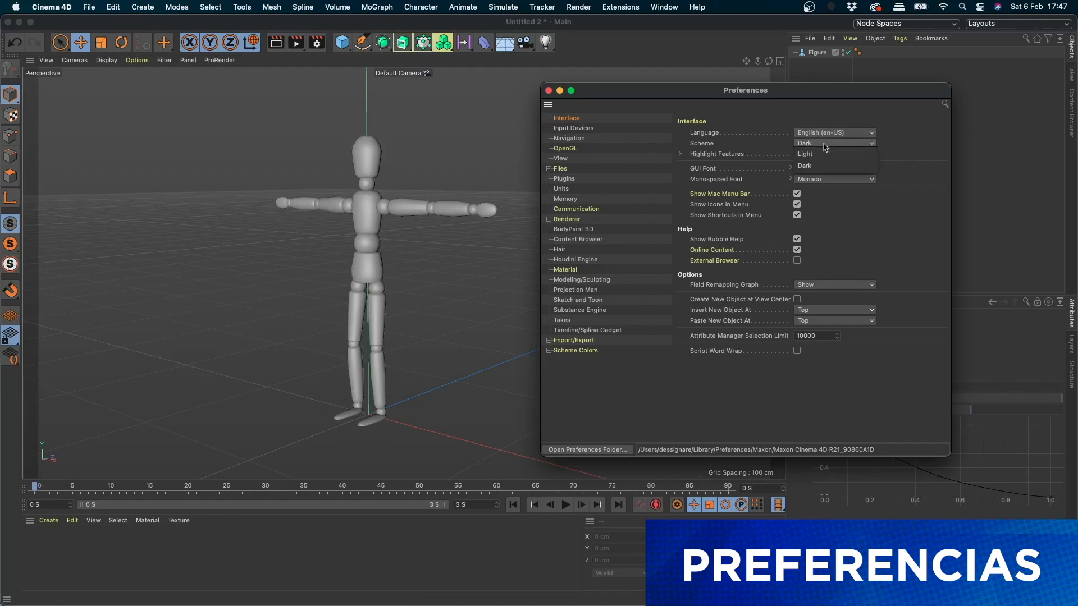
click(833, 152)
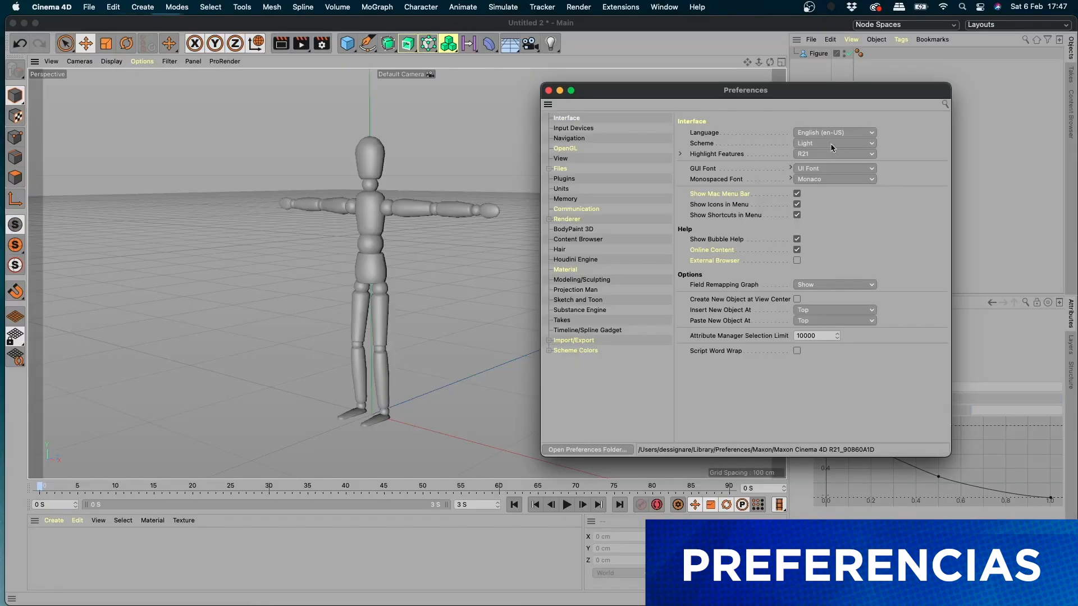
click(831, 144)
click(834, 166)
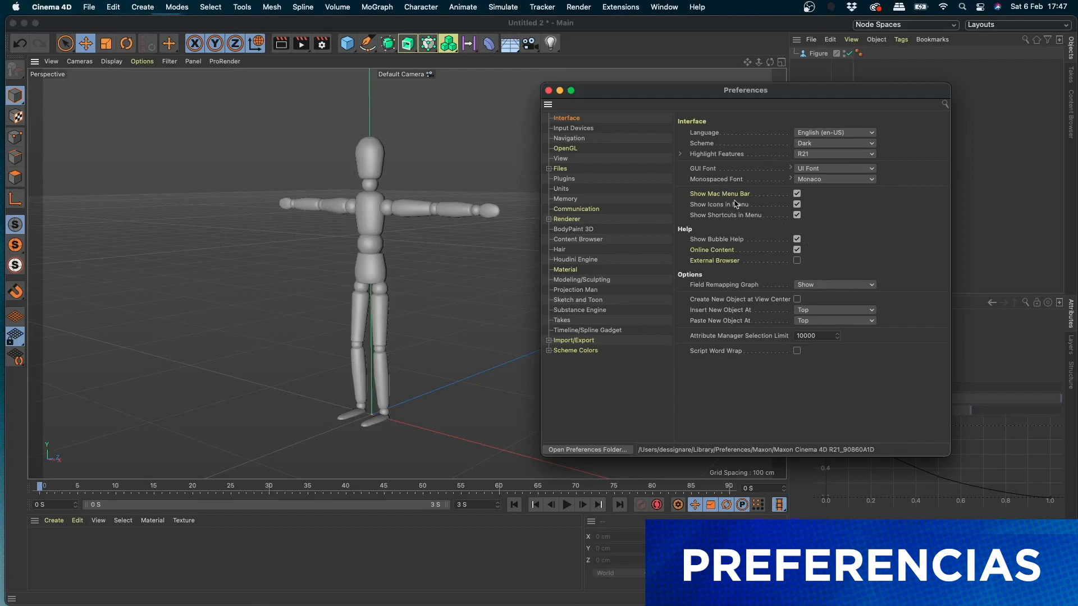
- Try Object as the Camera Mode in the Navigation preferences, restore Cursor, and close the Preferences window
click(570, 139)
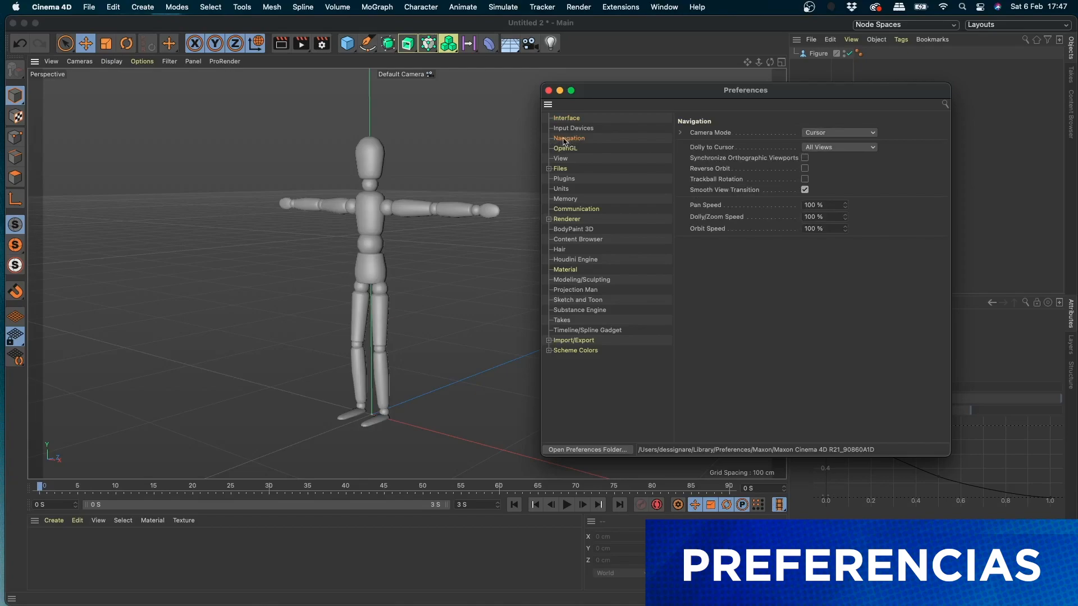
drag(671, 91, 725, 45)
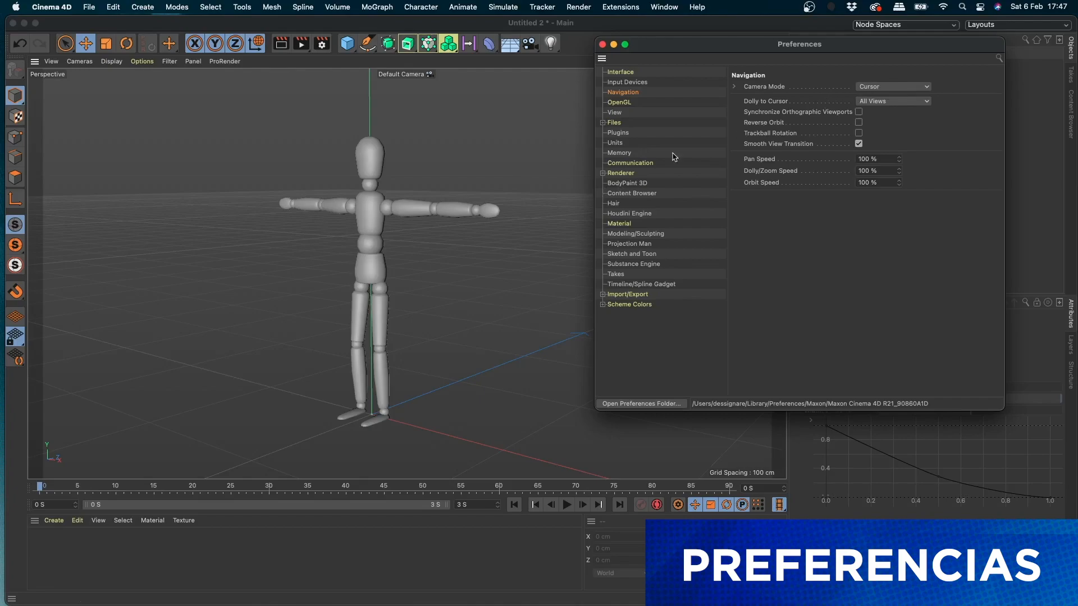
click(889, 87)
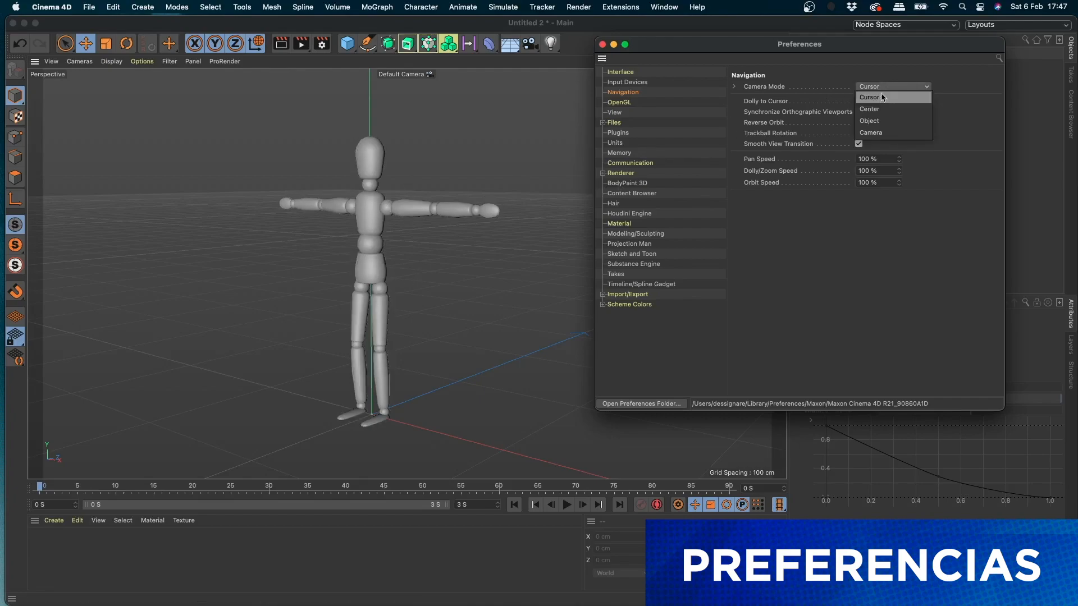
click(873, 125)
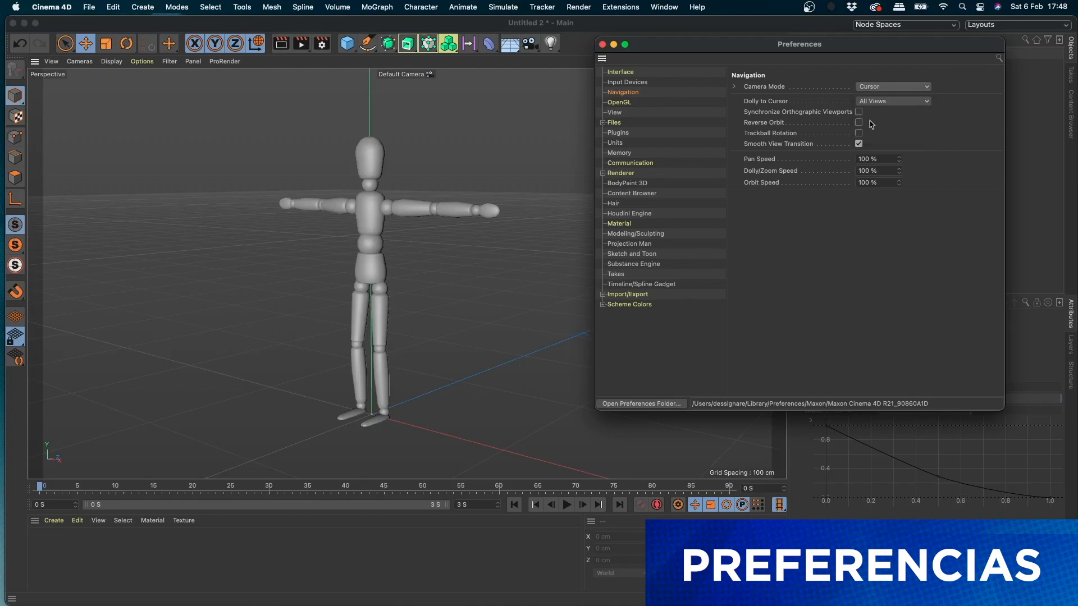
click(879, 86)
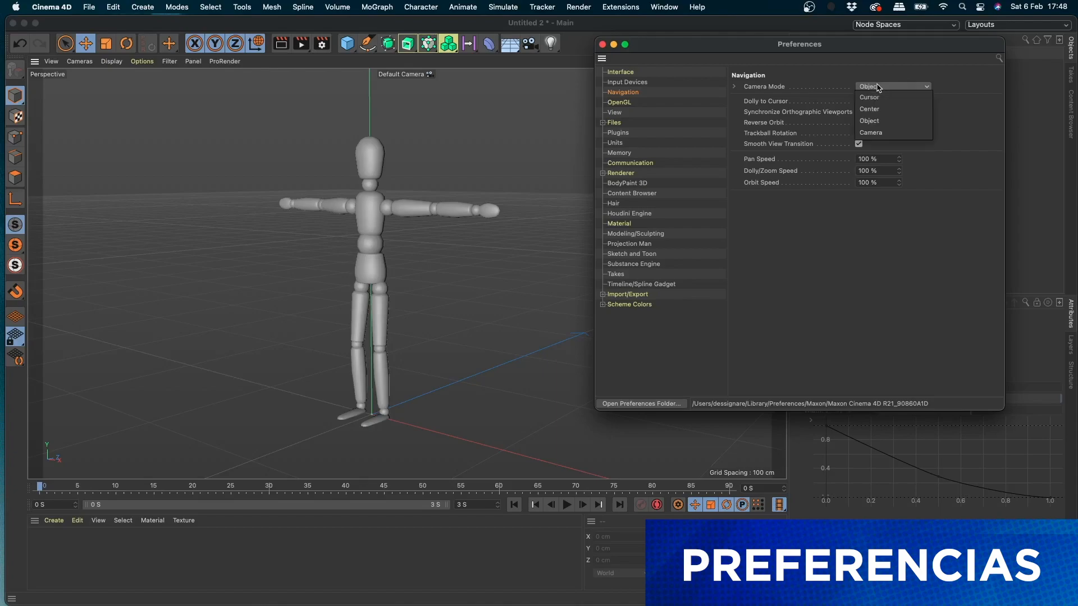
click(885, 121)
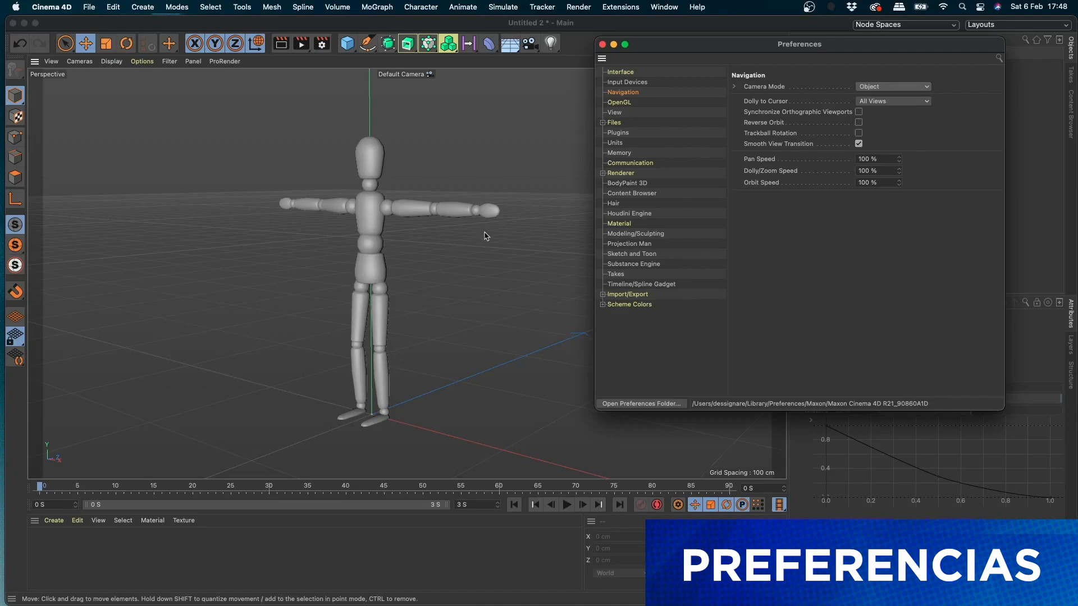
click(882, 88)
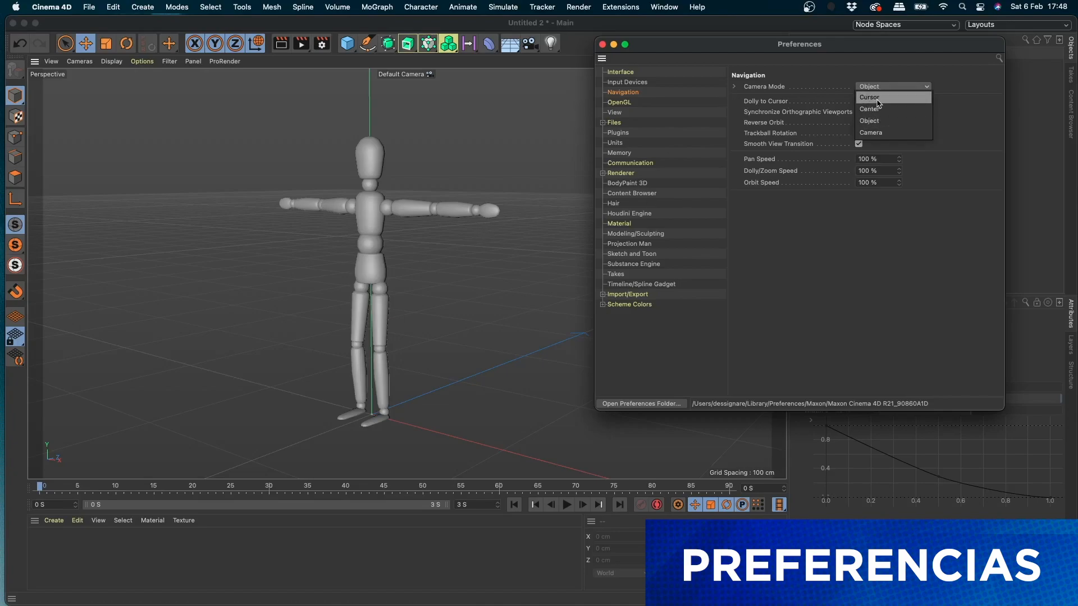
click(878, 101)
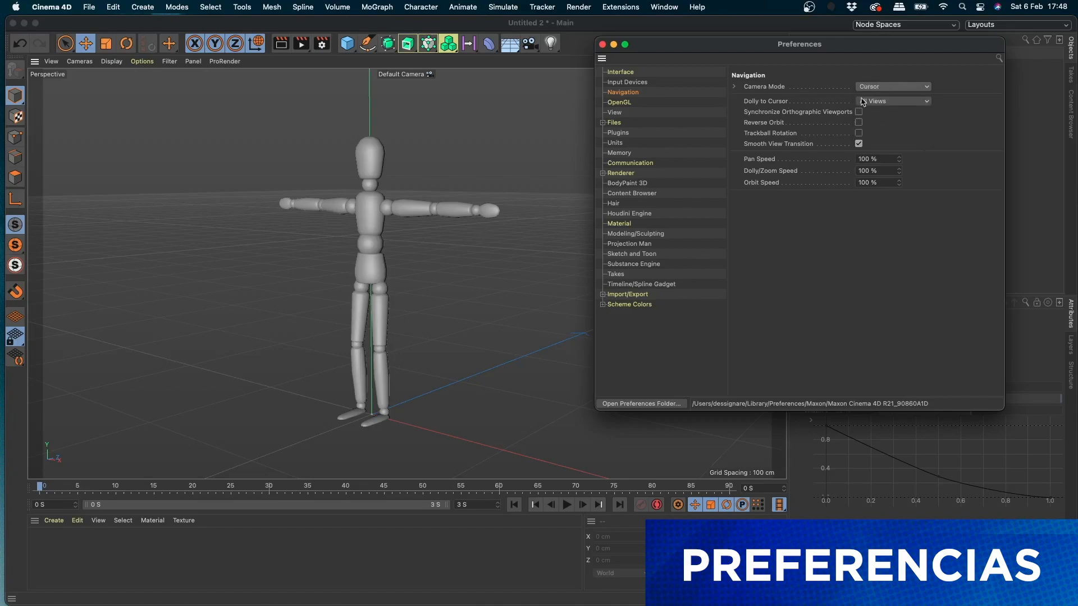
click(603, 44)
- Select and deselect the figure, and pan and dolly the Perspective view with the viewport navigation controls
click(371, 284)
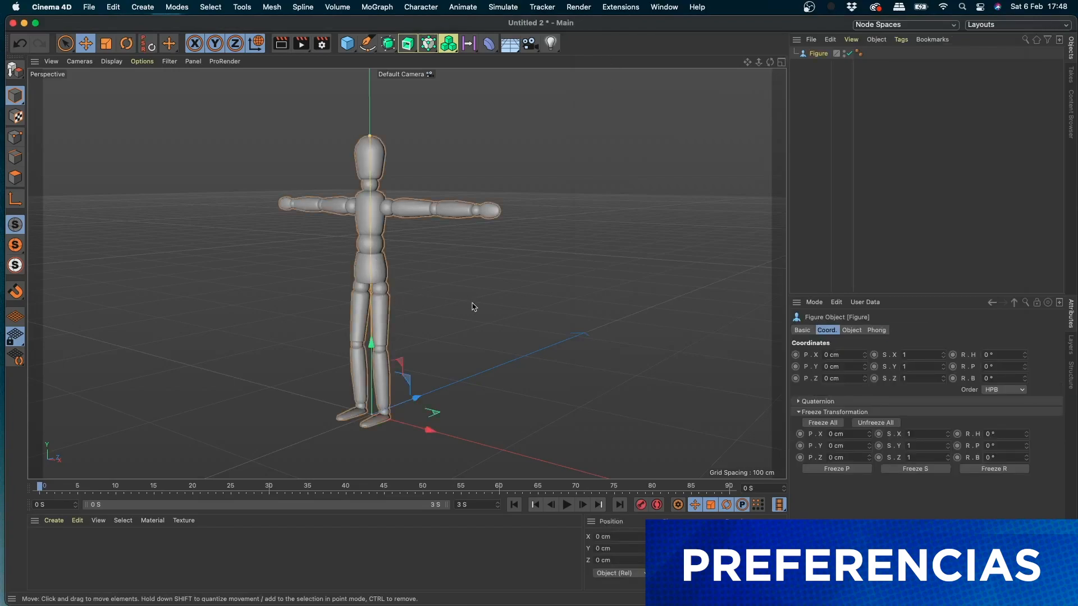
click(579, 152)
drag(747, 64, 828, 82)
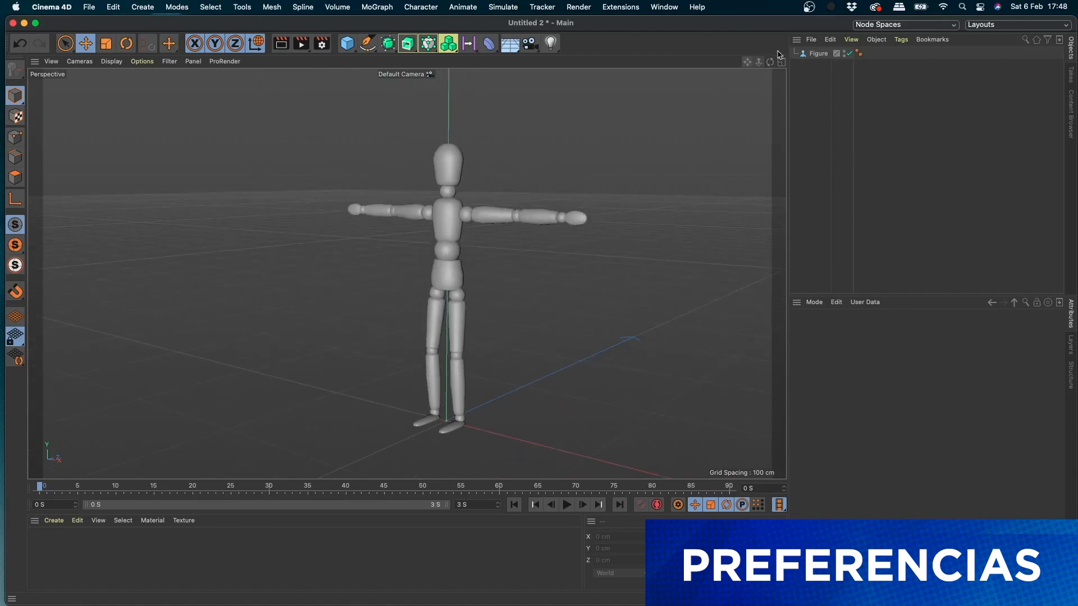
drag(759, 68, 671, 64)
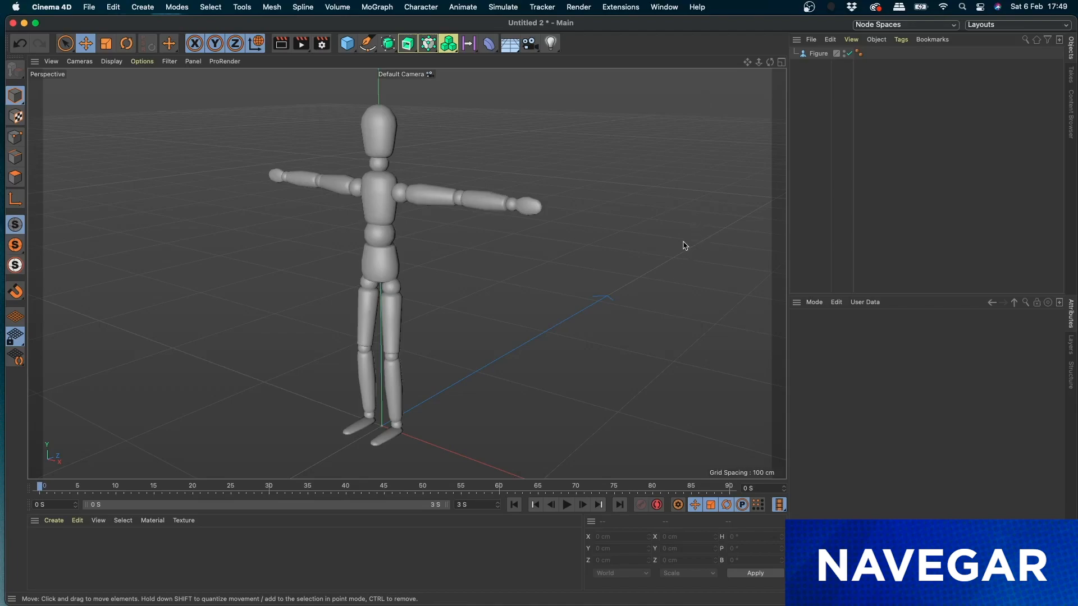
- Zoom the Perspective view in and out around the unselected figure, ending with the whole figure in view
scroll(640, 233, down, 5)
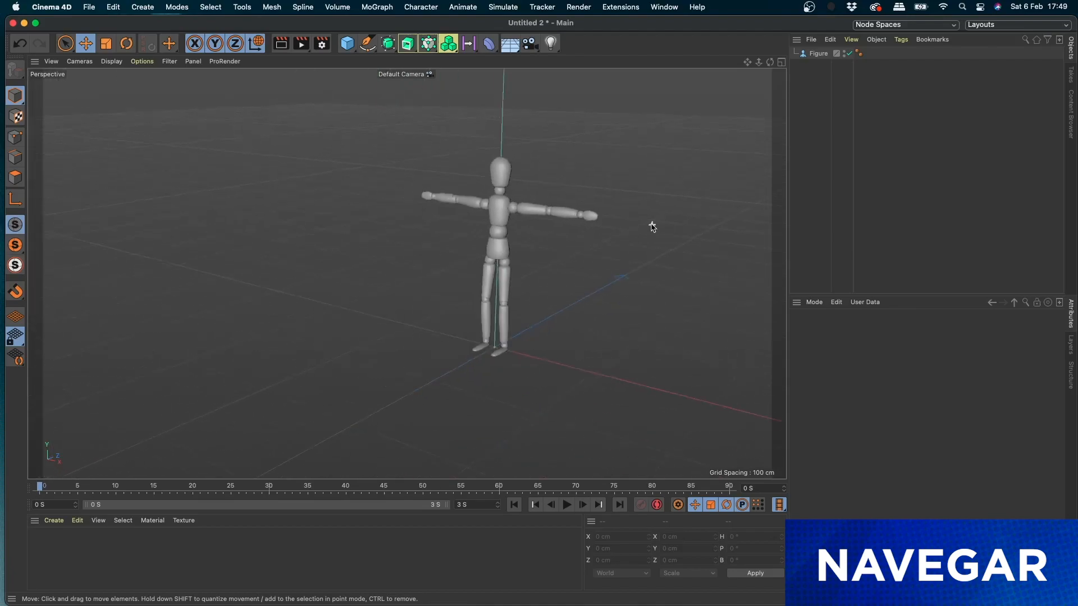
scroll(652, 227, up, 5)
scroll(653, 227, down, 5)
scroll(652, 227, up, 5)
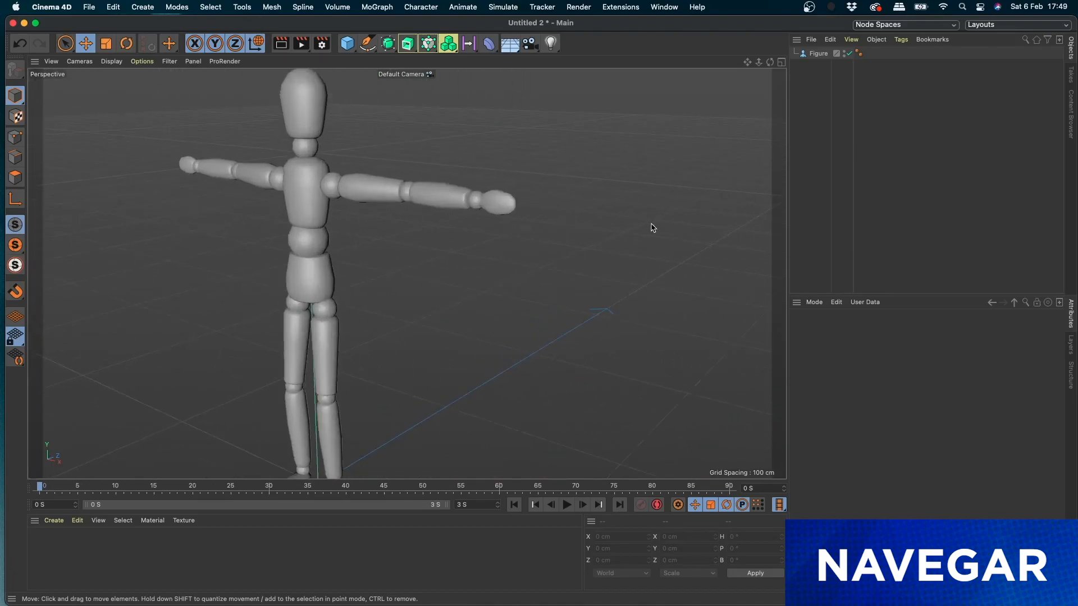
scroll(653, 227, up, 3)
scroll(653, 227, down, 8)
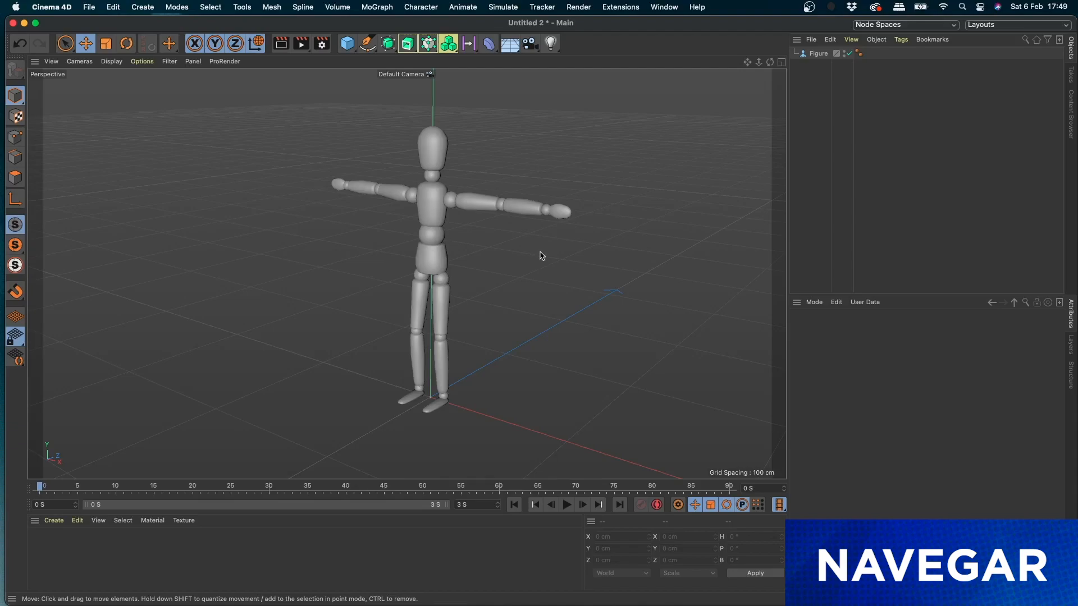
- Select the figure and demonstrate panning, dollying and orbiting the Perspective view with the navigation hotkeys
click(449, 211)
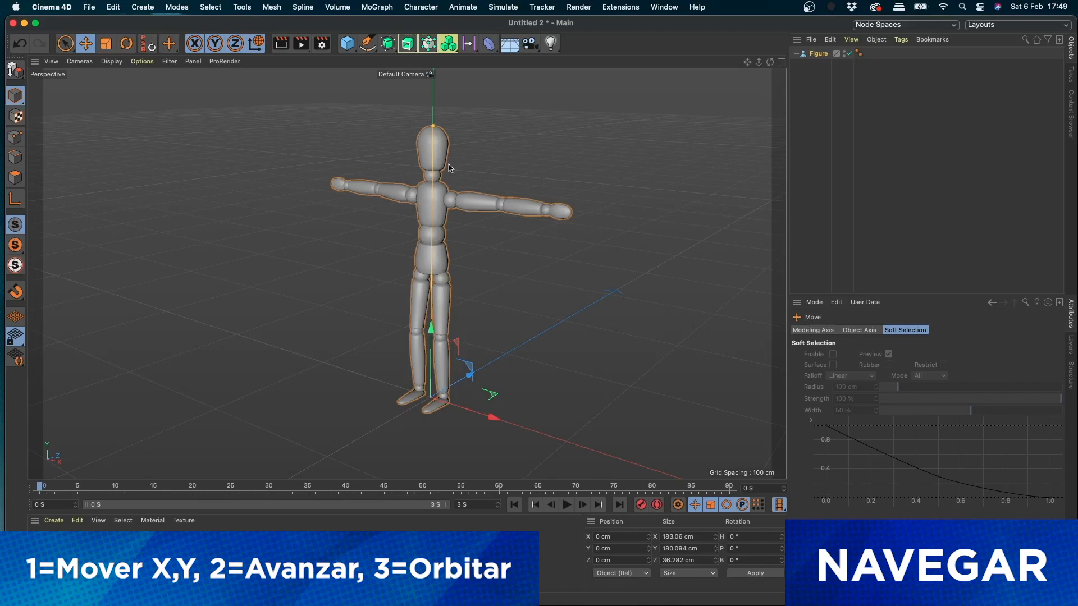
key(1)
drag(623, 281, 562, 267)
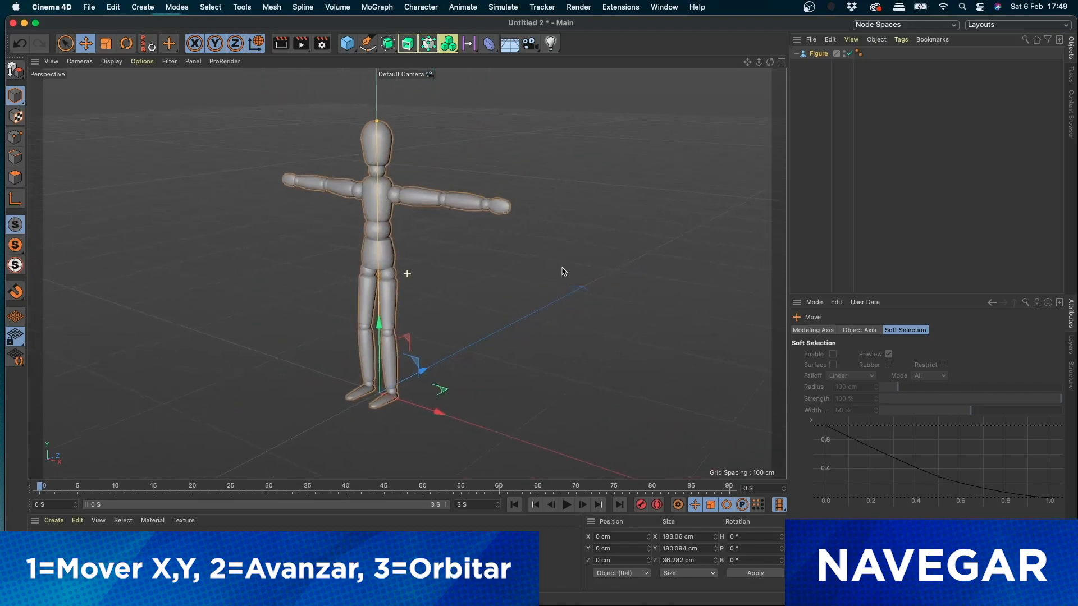
key(2)
drag(455, 256, 414, 254)
key(3)
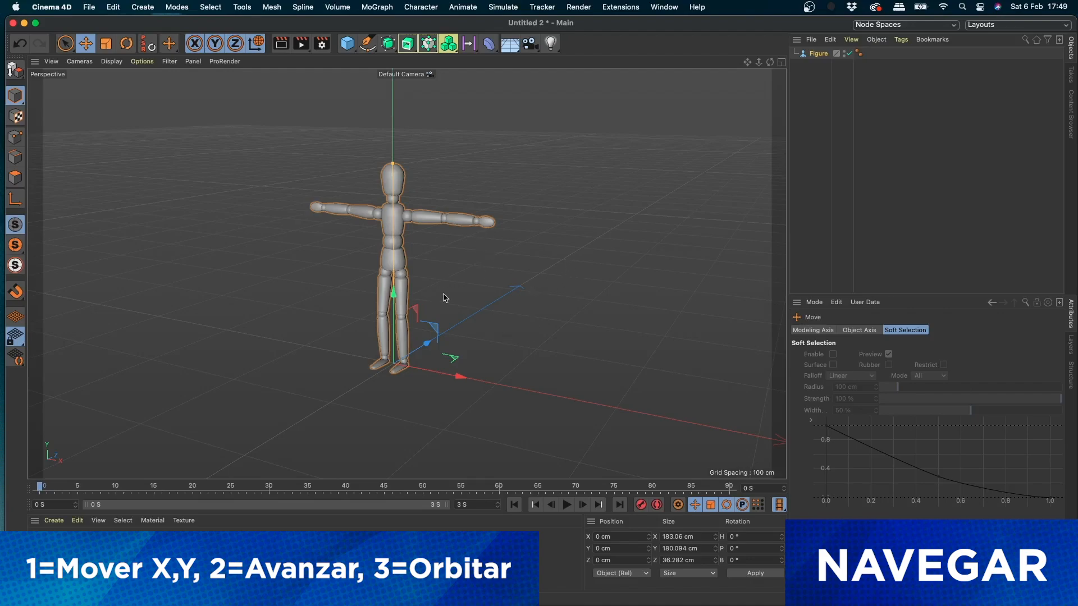
key(1)
drag(483, 296, 455, 220)
drag(440, 426, 466, 302)
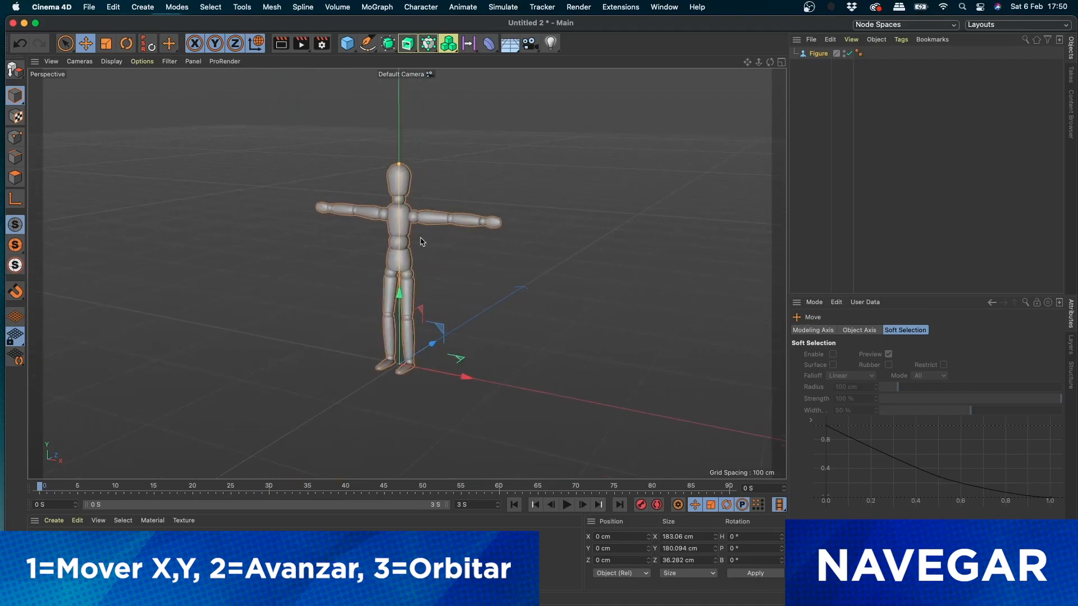
drag(415, 256, 459, 276)
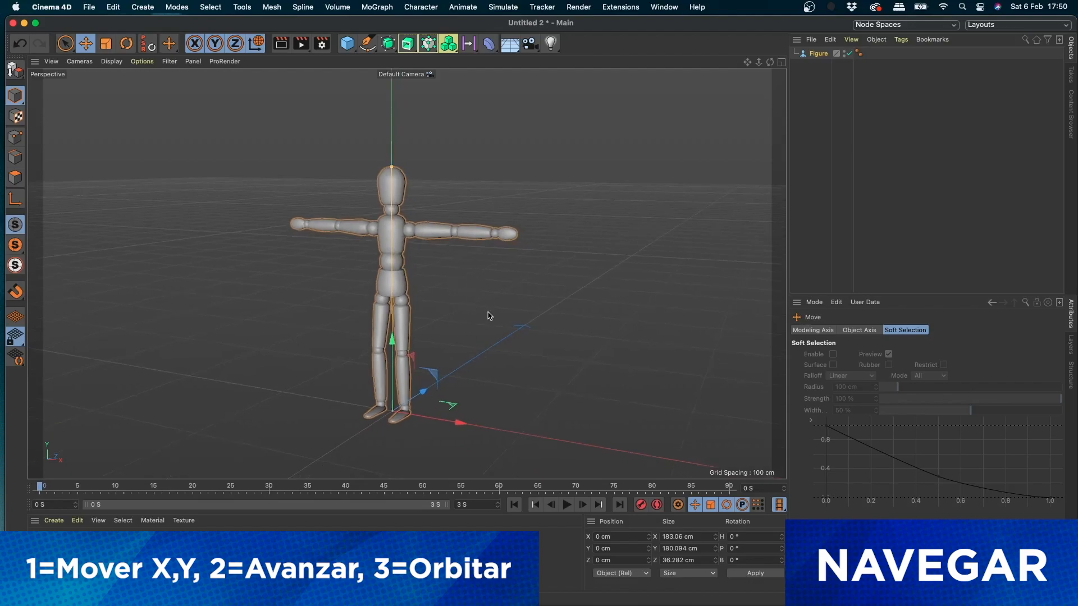
- Zoom the Perspective view repeatedly with the cursor over empty space to examine how Cursor camera mode behaves
click(89, 7)
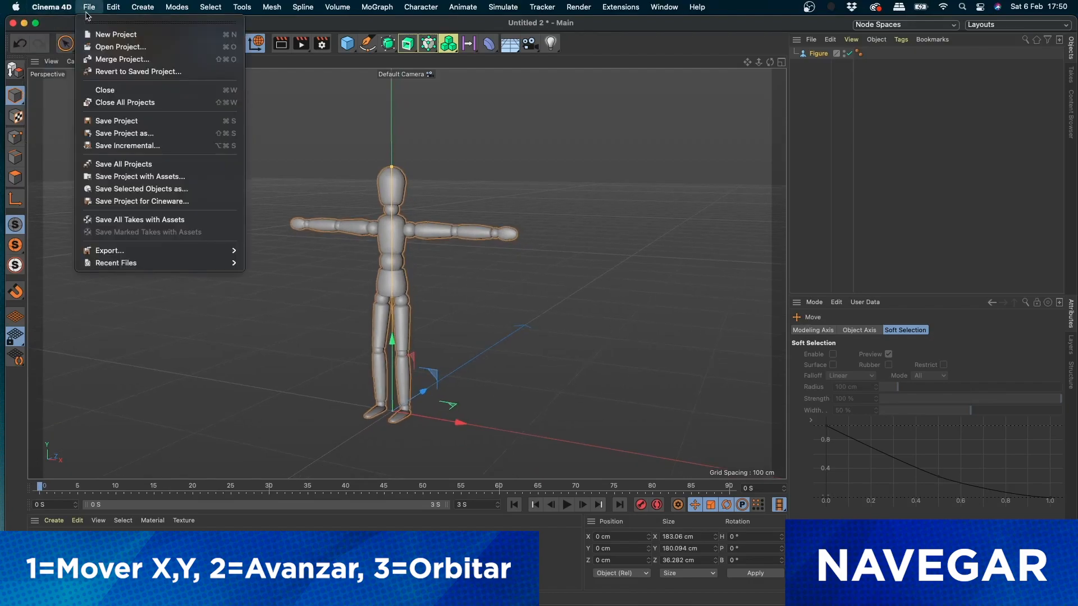
click(571, 194)
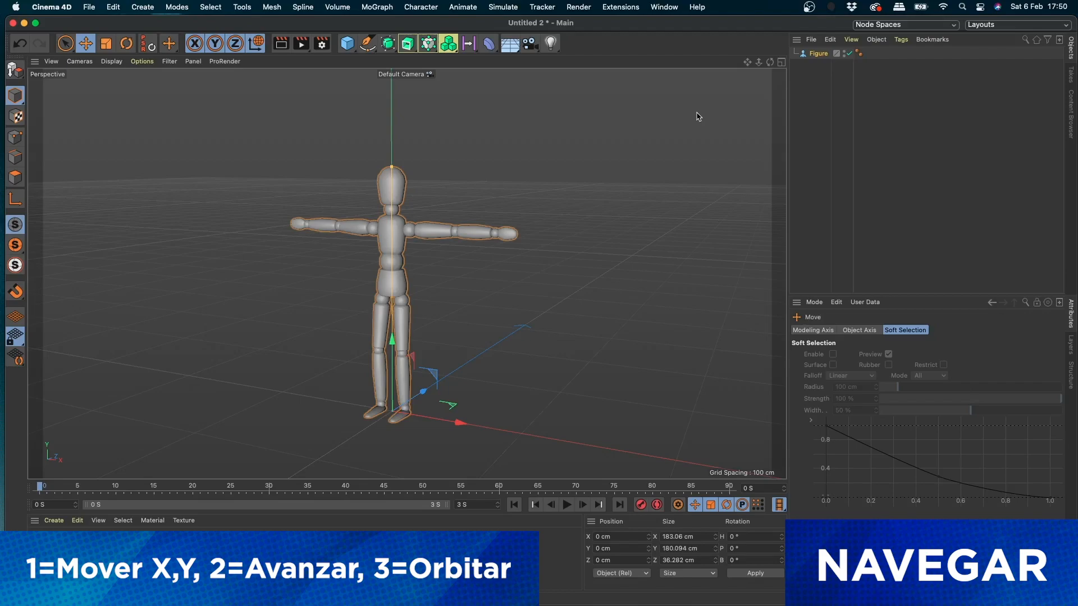
scroll(695, 116, up, 5)
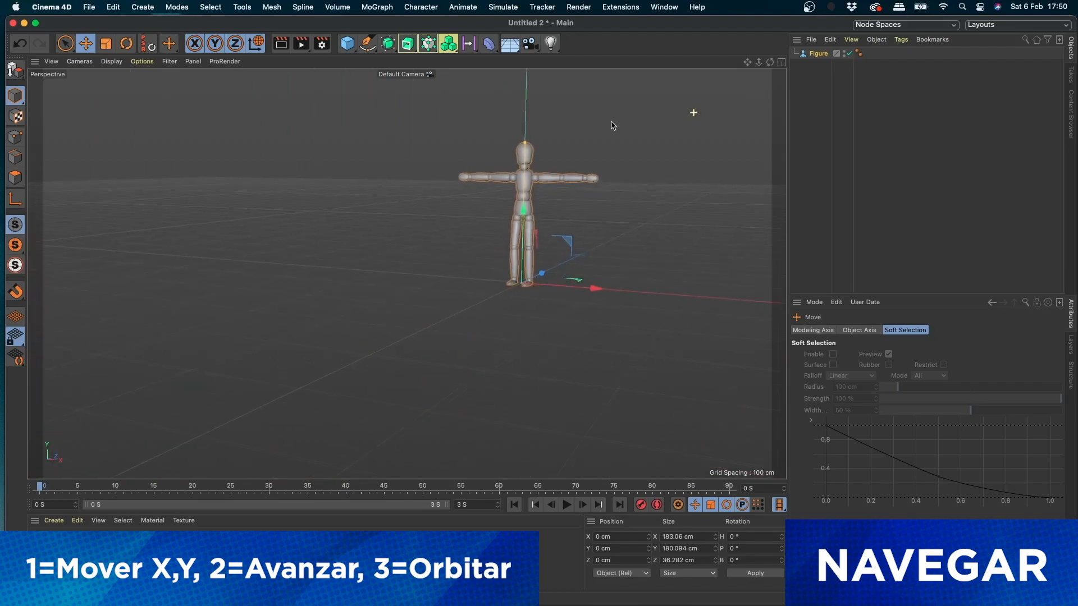
scroll(691, 111, up, 5)
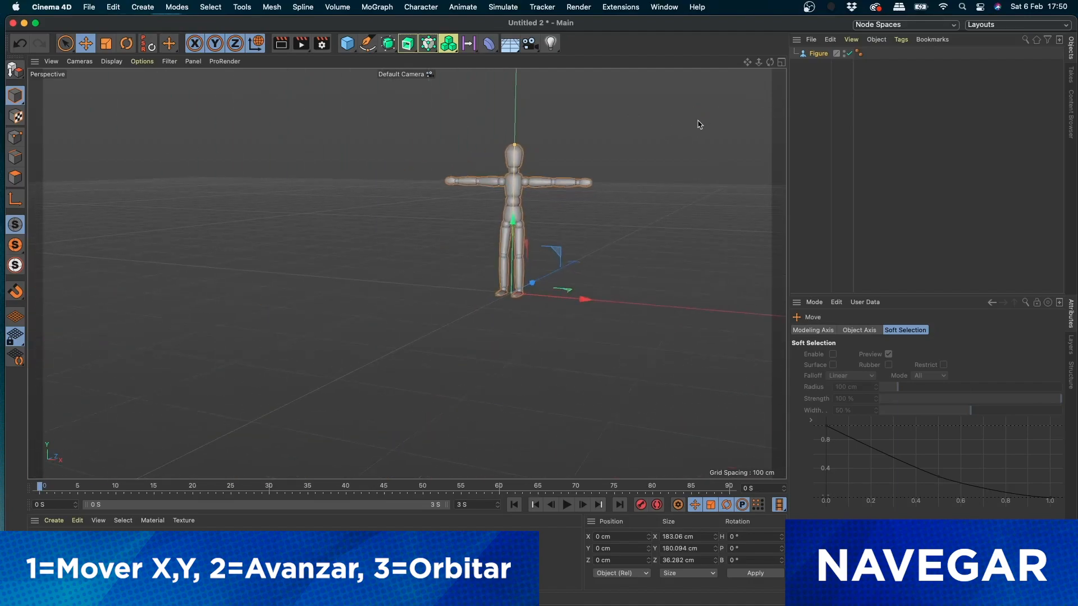
scroll(697, 120, up, 5)
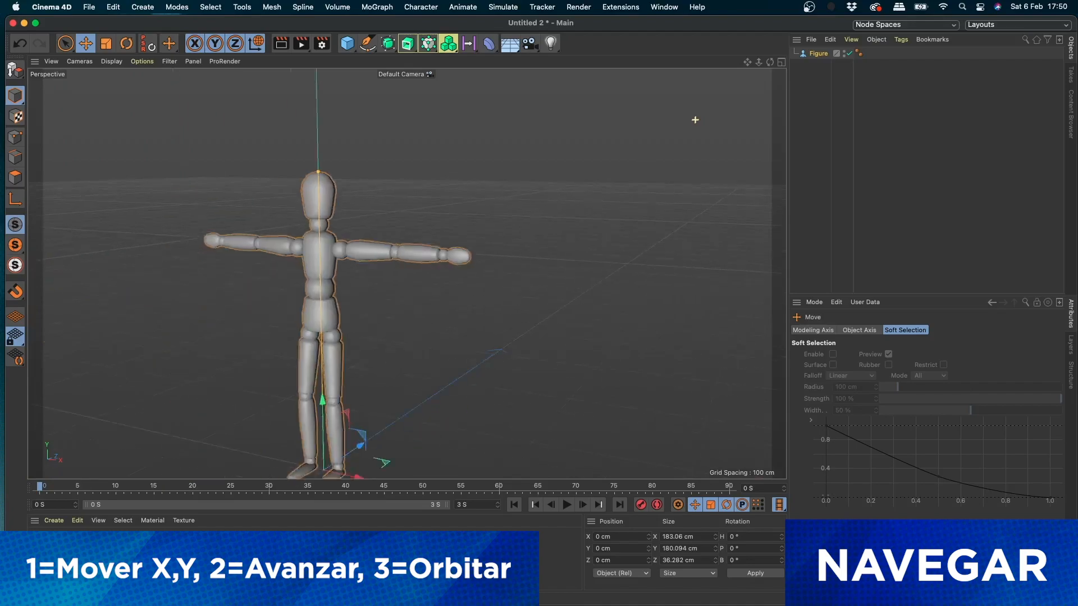
scroll(696, 119, up, 5)
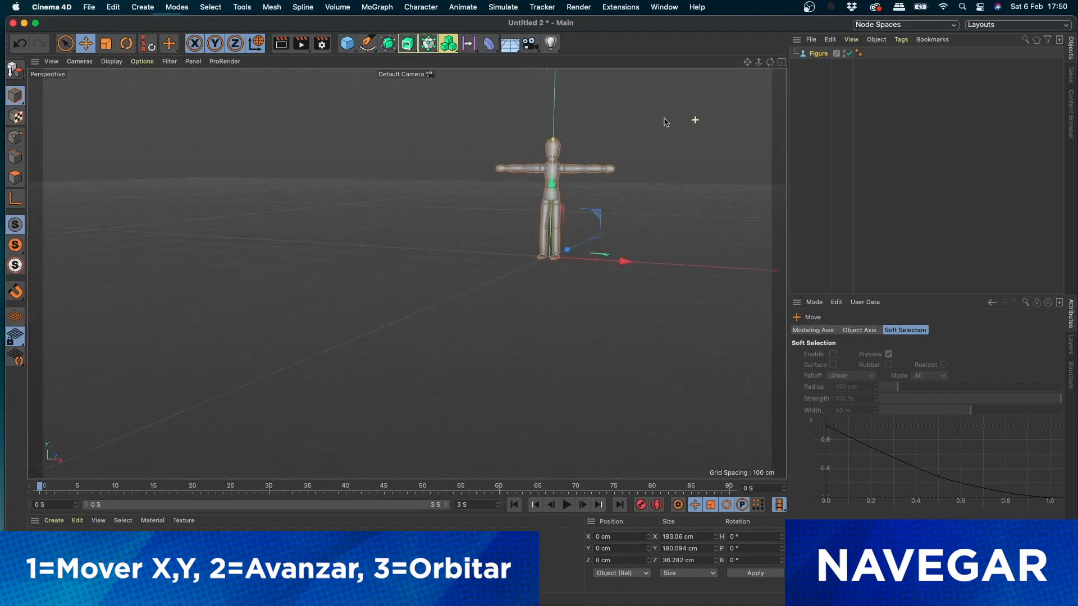
scroll(696, 120, down, 3)
scroll(762, 117, up, 3)
drag(761, 117, 803, 113)
drag(695, 120, 724, 119)
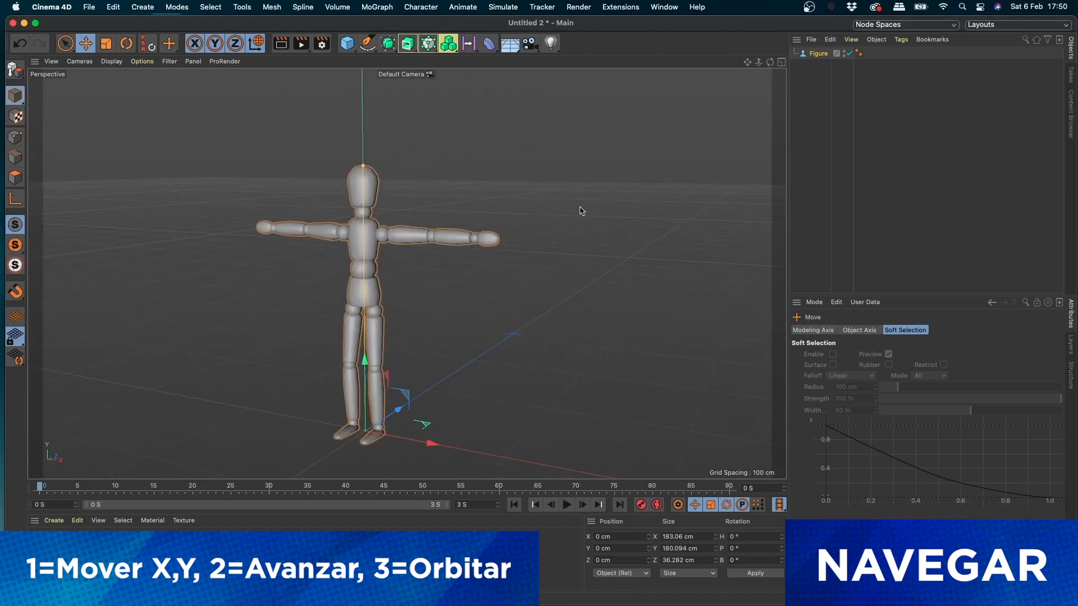
- Move the figure slightly in the Perspective view and undo the move
drag(371, 258, 367, 256)
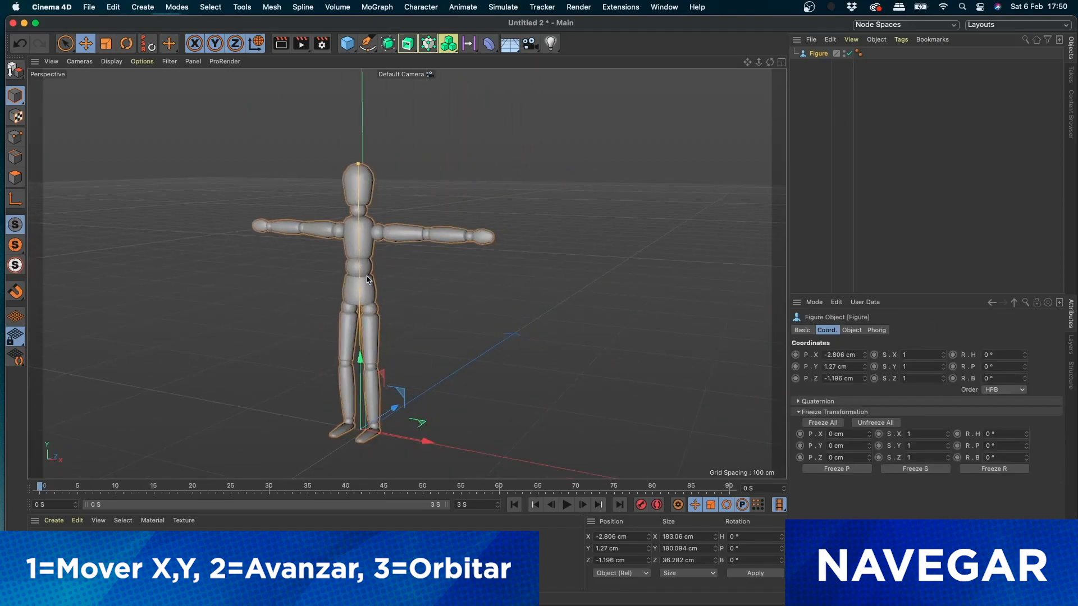
key(super+z)
- Reopen the Navigation preferences, set Camera Mode to Object, and close the Preferences window
click(88, 7)
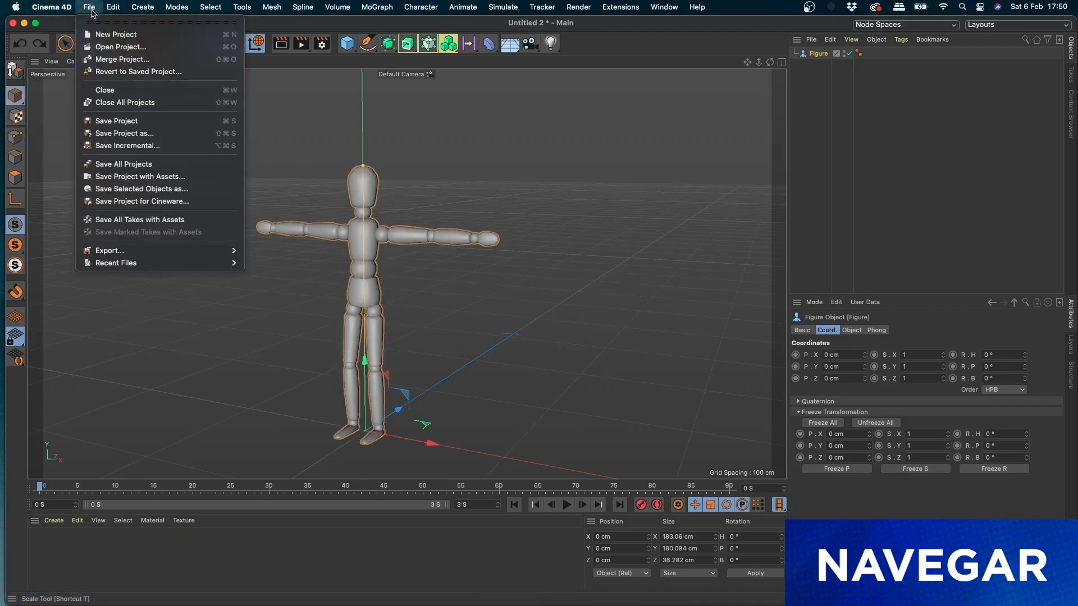
mouse_move(52, 6)
click(59, 43)
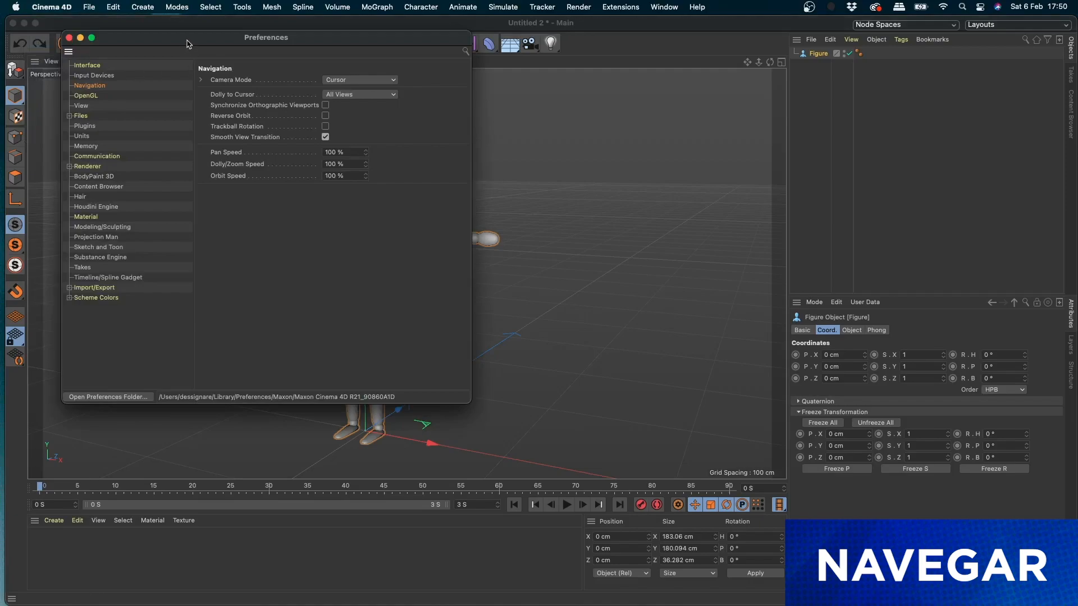
drag(161, 29, 535, 114)
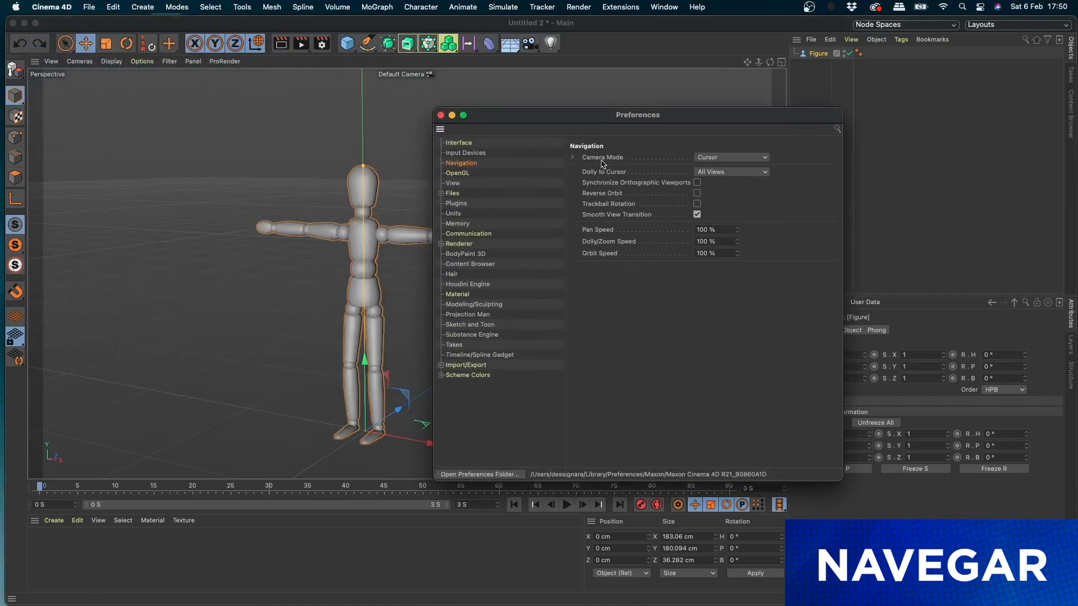
click(702, 159)
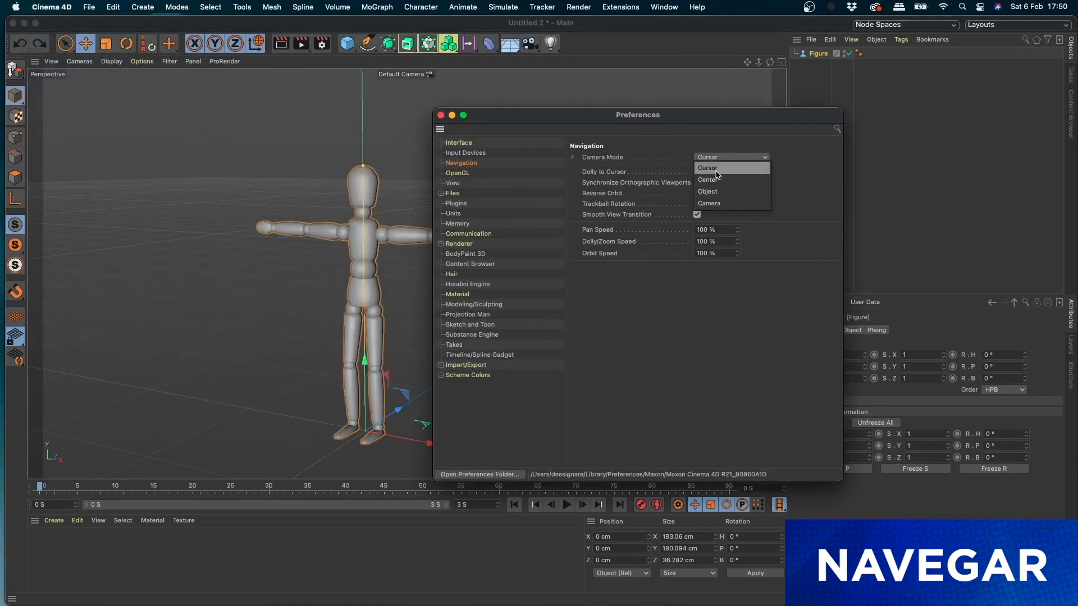
click(717, 191)
click(441, 115)
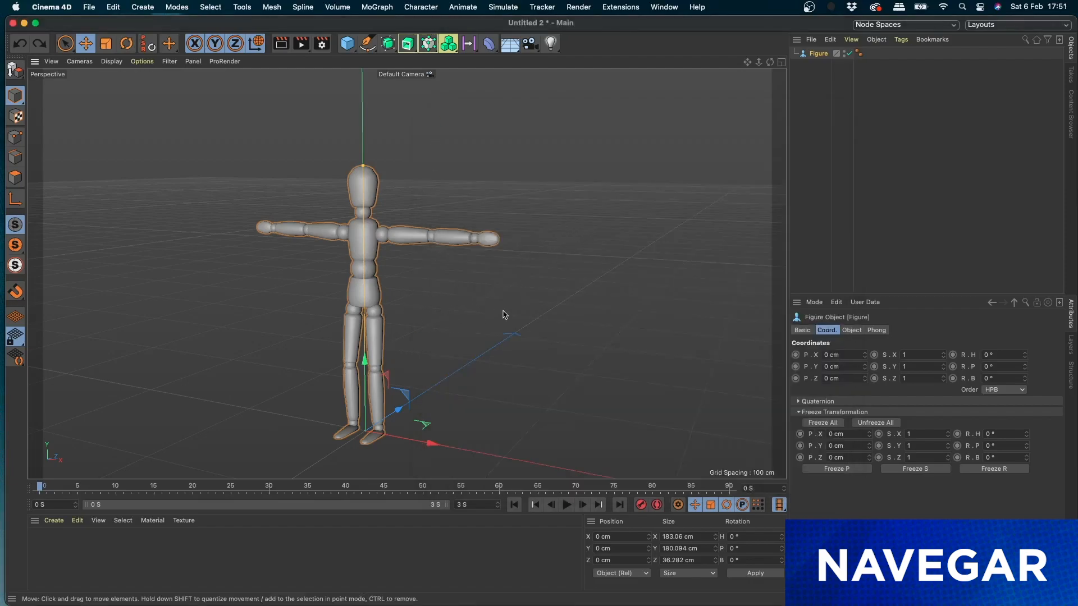
- Deselect and reselect the figure in the viewport, and dolly and orbit the Perspective view around it
click(452, 315)
click(373, 255)
click(500, 281)
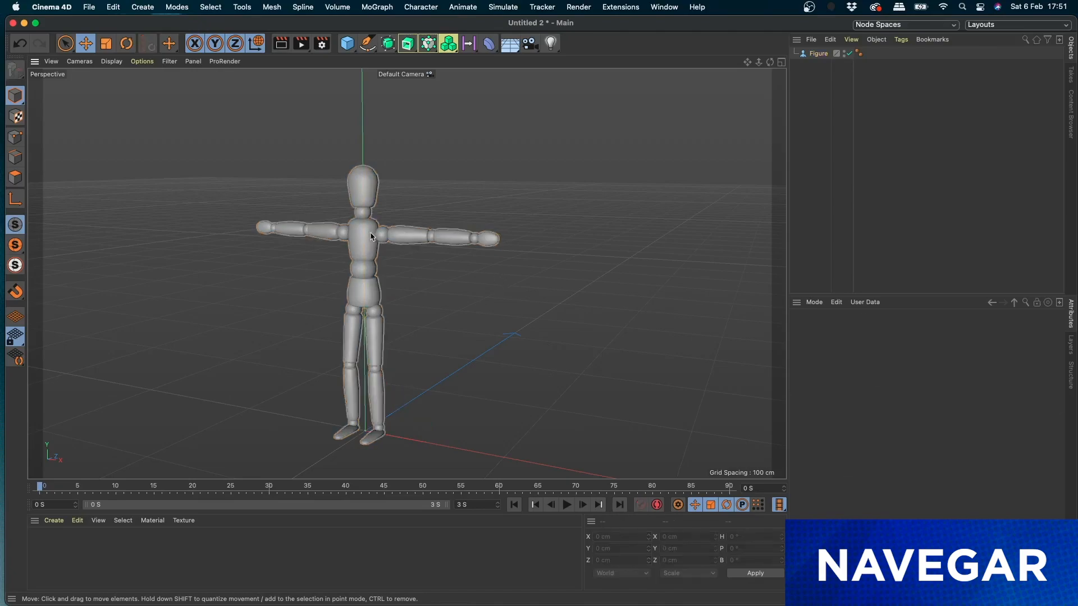
click(357, 233)
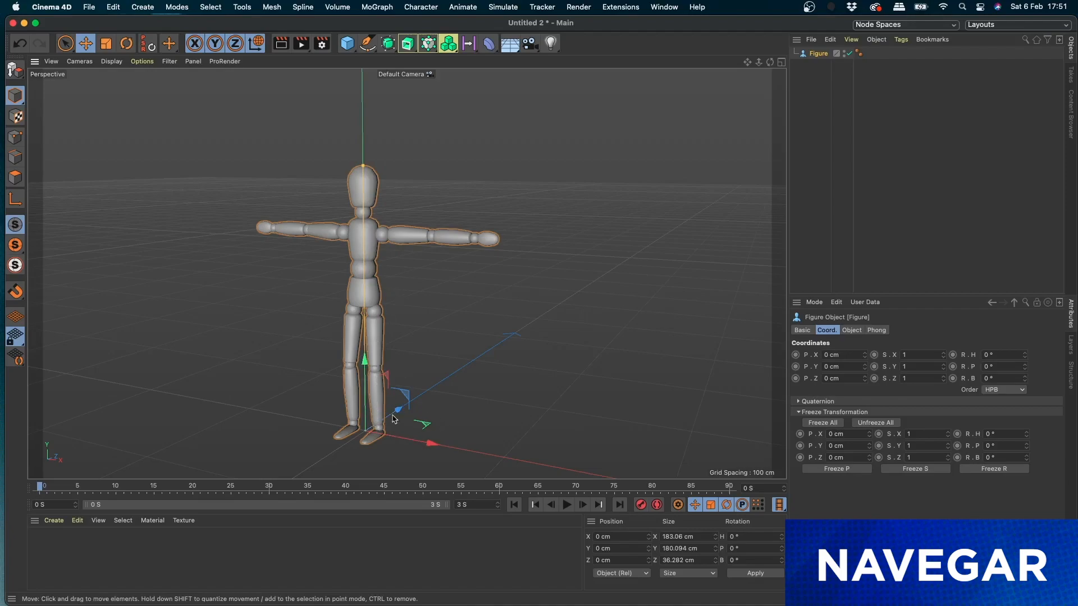
alt+right_drag(583, 278, 557, 249)
alt+drag(497, 275, 556, 308)
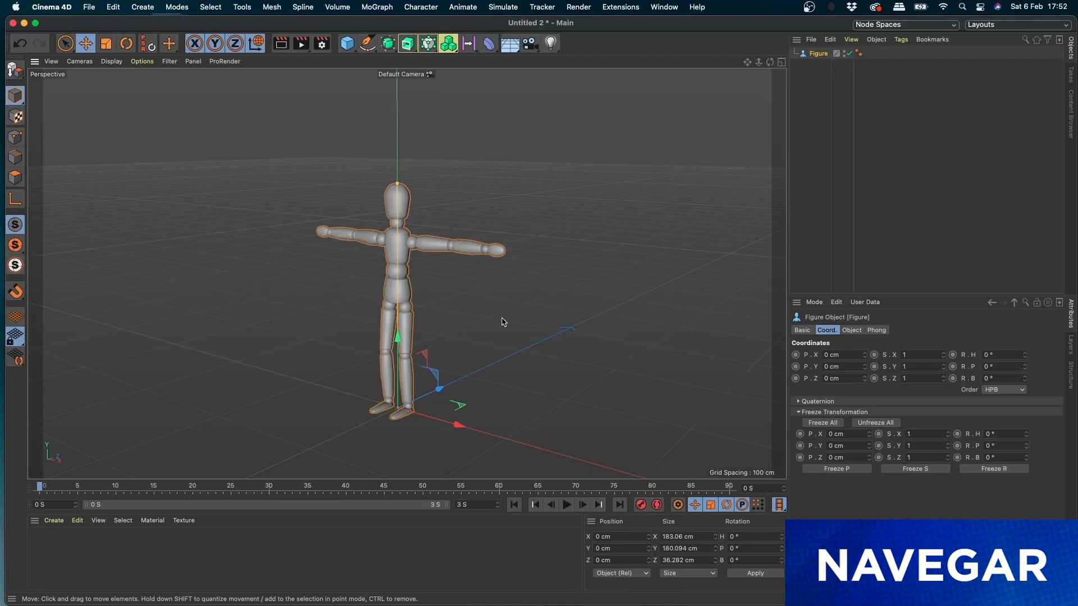
- Switch through the Rotate and Scale tools with the figure selected, ending on Scale
key(e)
key(r)
key(t)
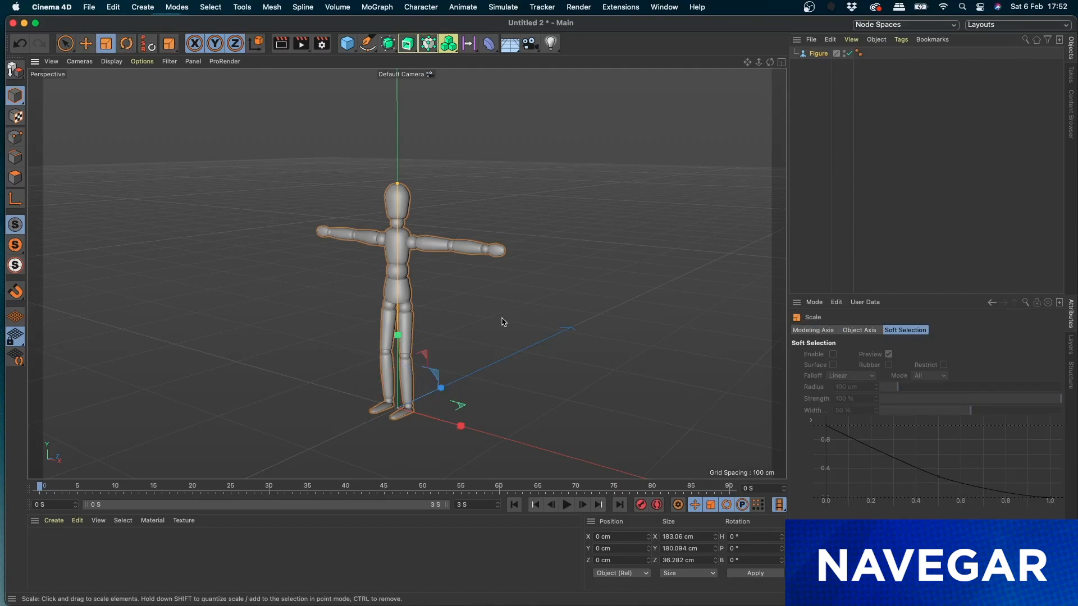
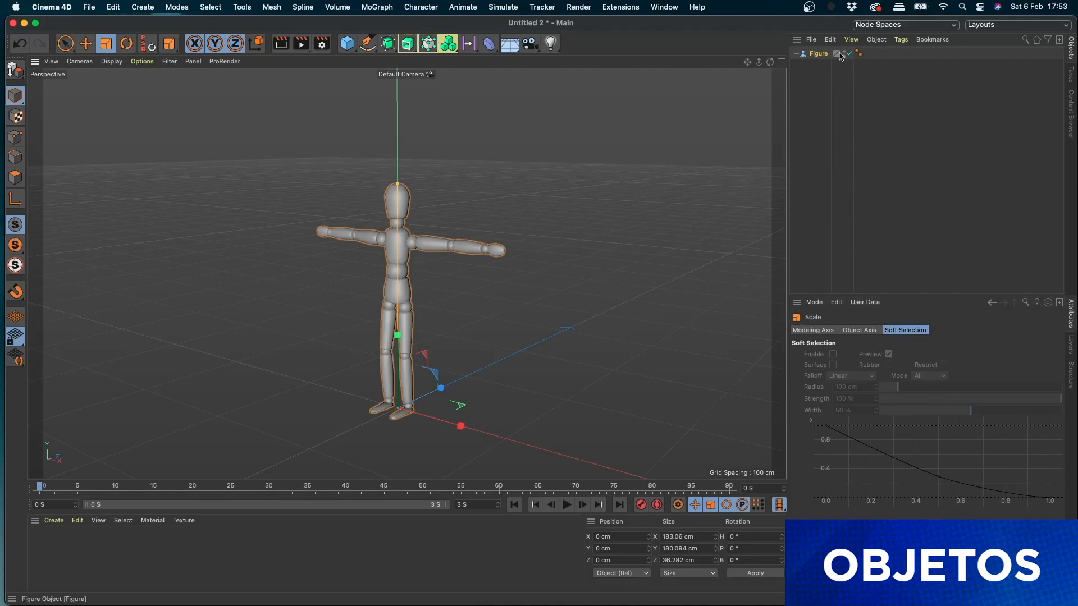
- Set the figure's heading rotation to 89°, then try a different object height and undo that height change
click(817, 54)
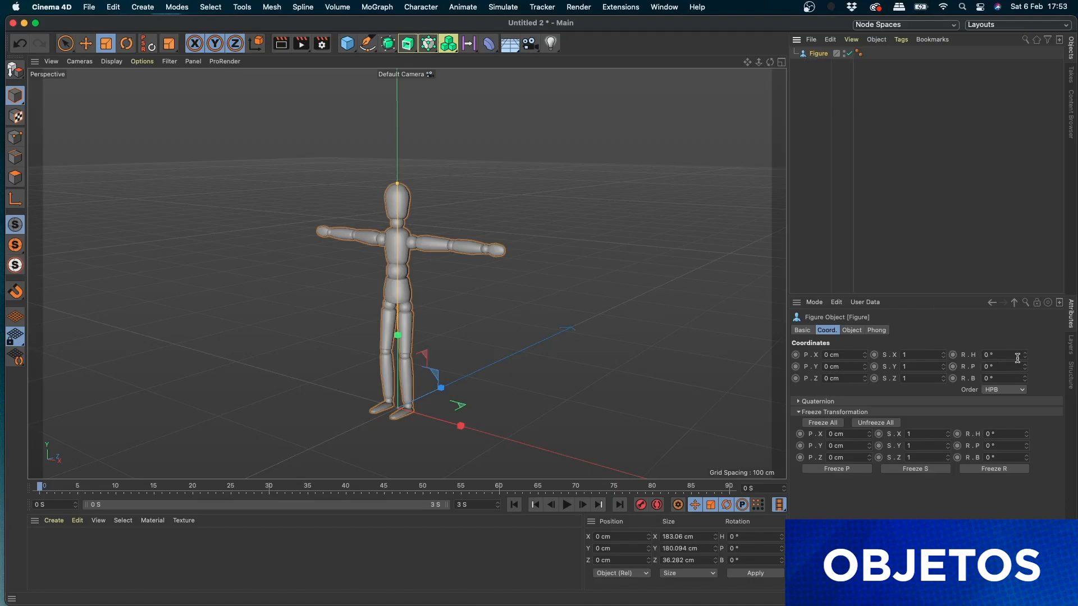
drag(1026, 360, 999, 321)
click(852, 330)
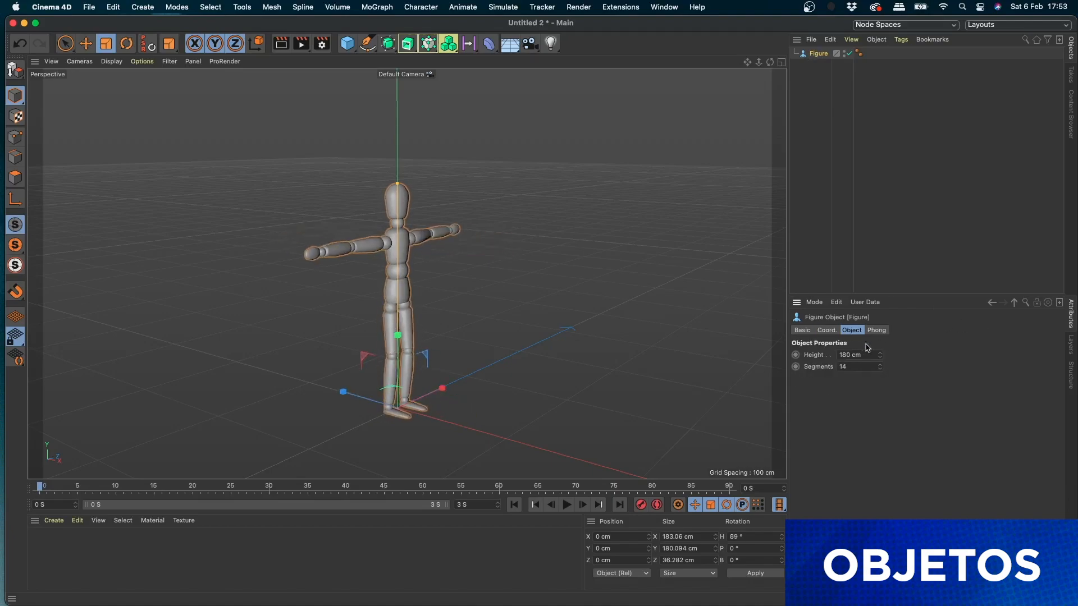
drag(883, 360, 880, 362)
key(super+z)
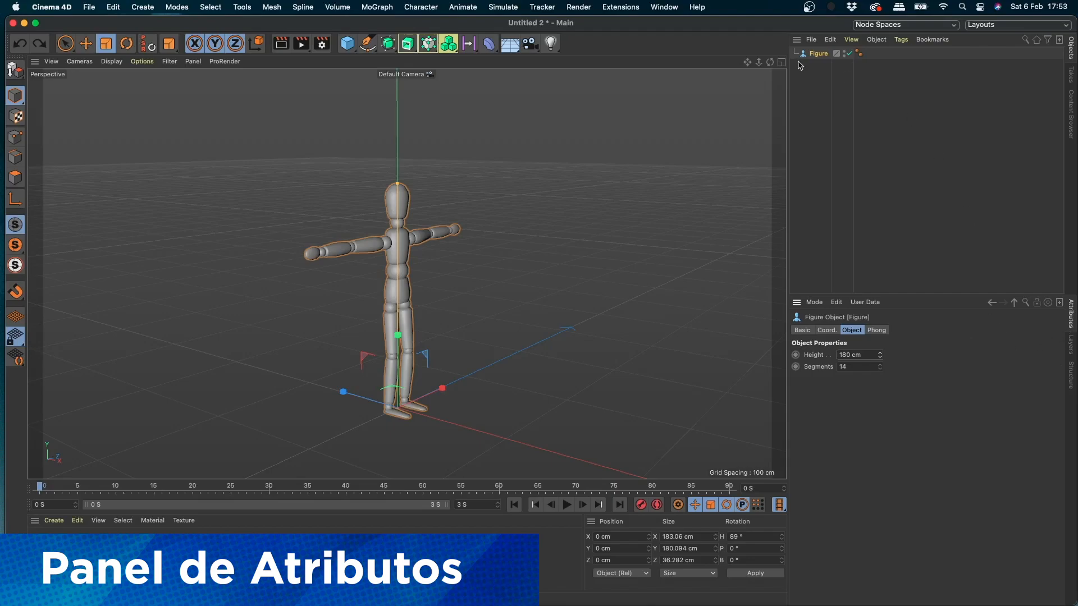
- Compare the attributes of the figure with the options of the Live Selection tool
click(817, 55)
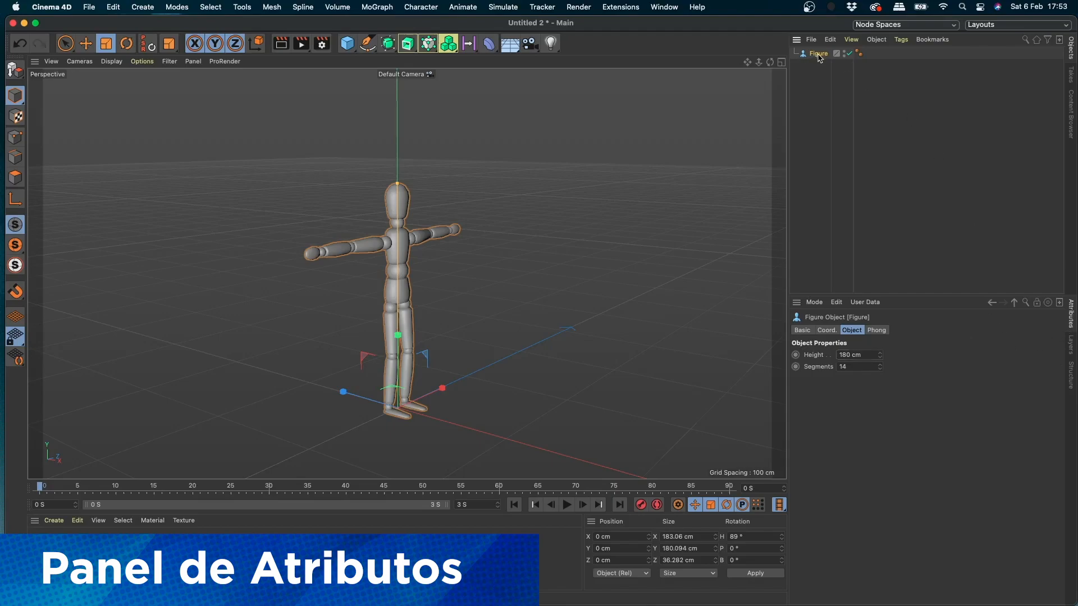
click(66, 45)
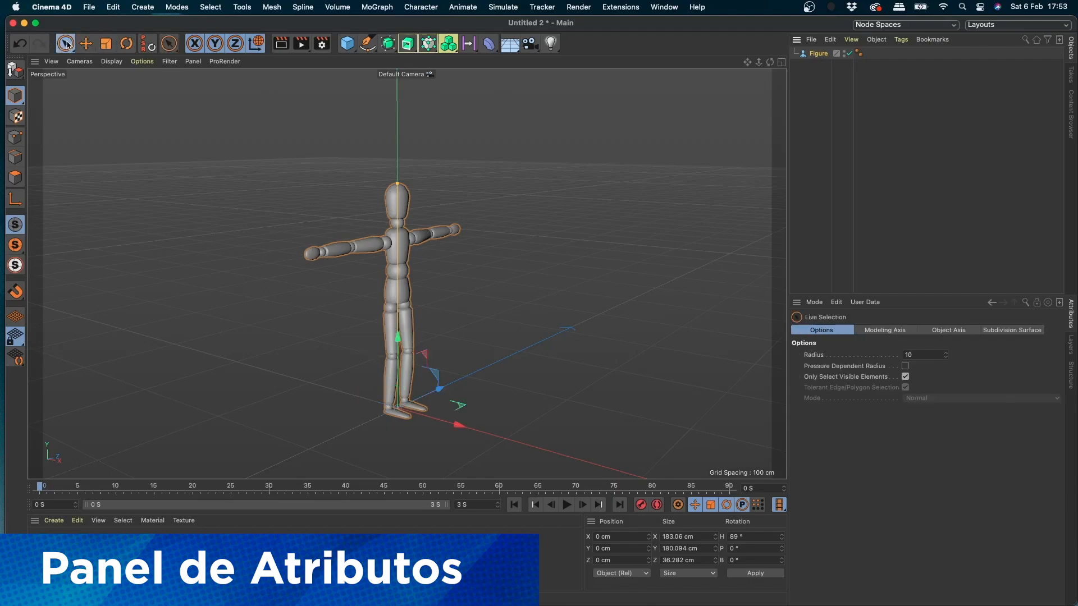
click(815, 54)
- Add a cube and move it along the X axis to about -300 cm, beside the figure
click(348, 44)
click(433, 59)
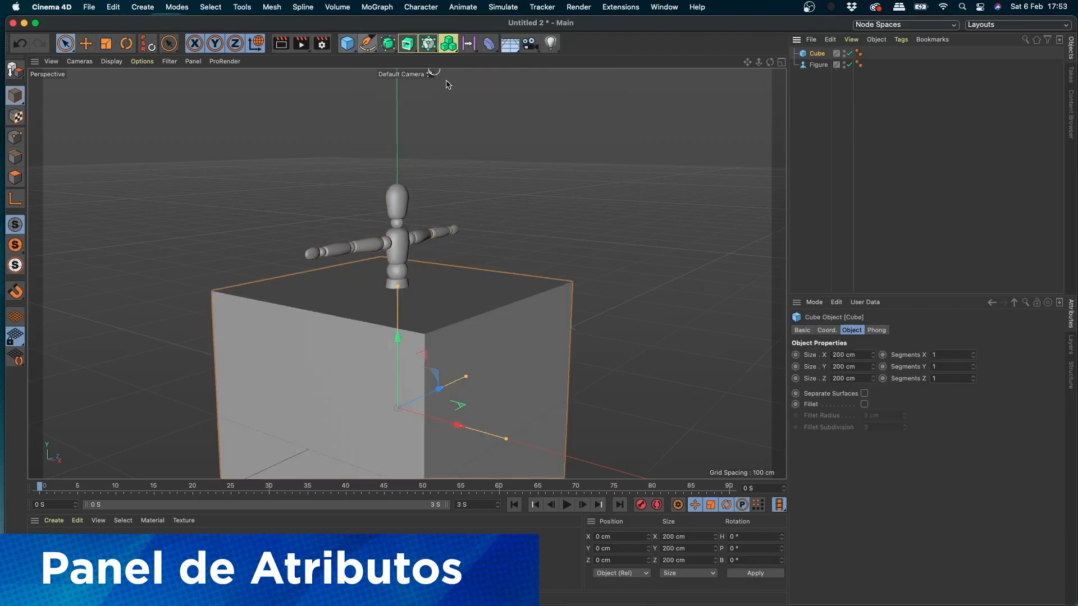
drag(459, 405, 220, 355)
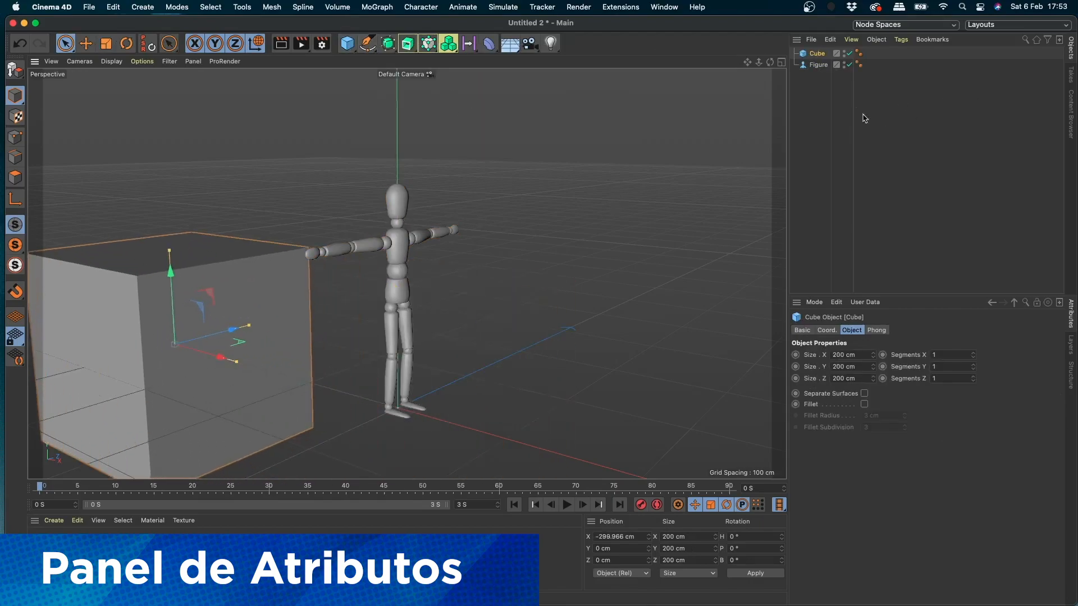
- Alternate the selection between the cube and the figure to compare their object properties
click(817, 65)
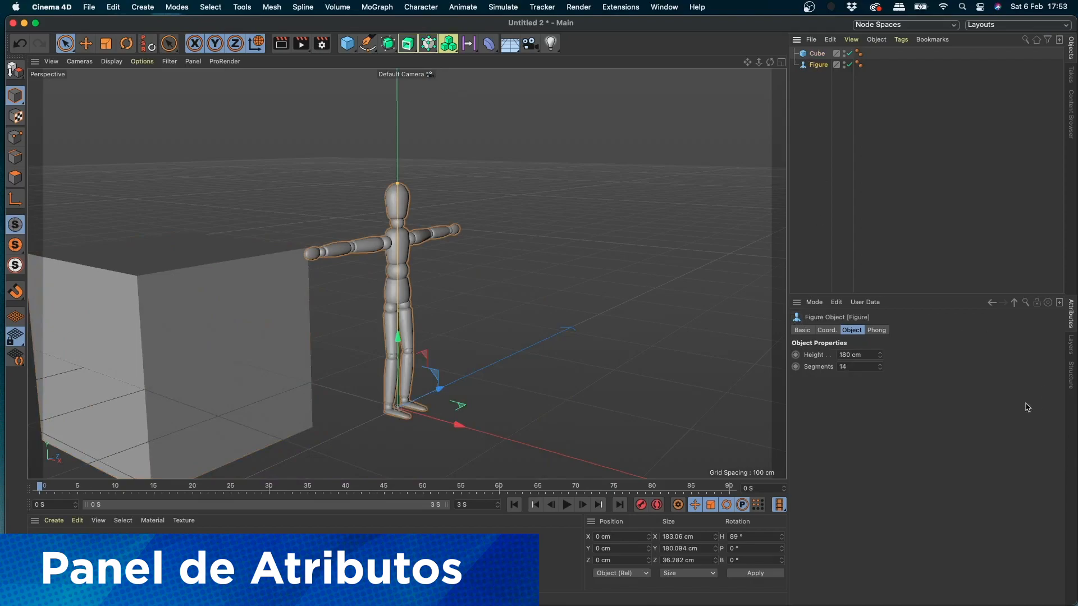
click(816, 54)
click(818, 66)
click(817, 54)
click(819, 66)
click(817, 54)
click(819, 65)
click(820, 54)
click(818, 65)
- Examine the Live Selection and Move tool options, then return to the figure's object properties
click(66, 44)
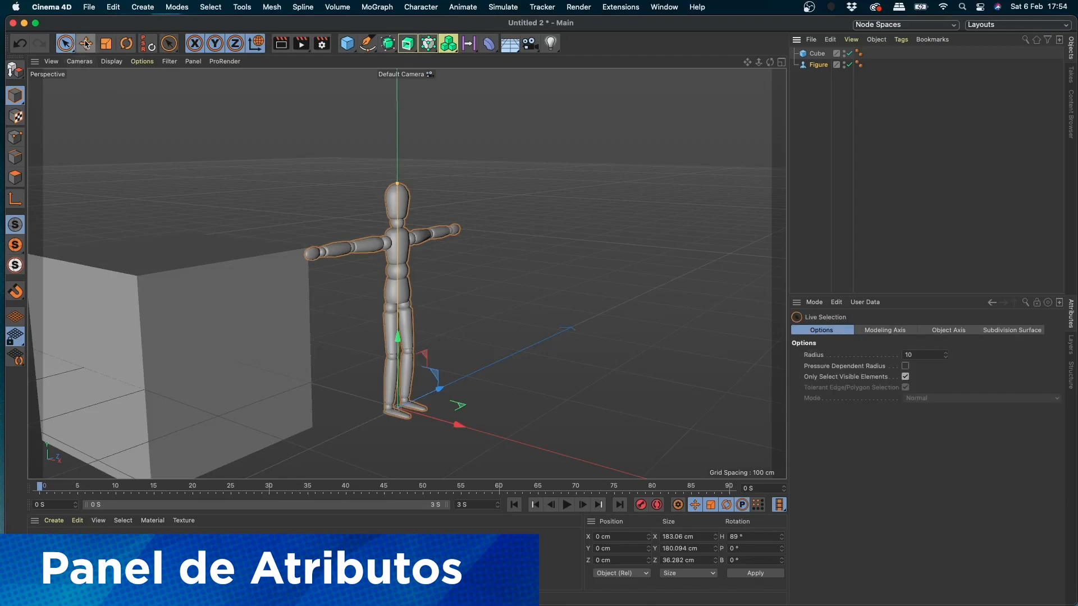
click(86, 43)
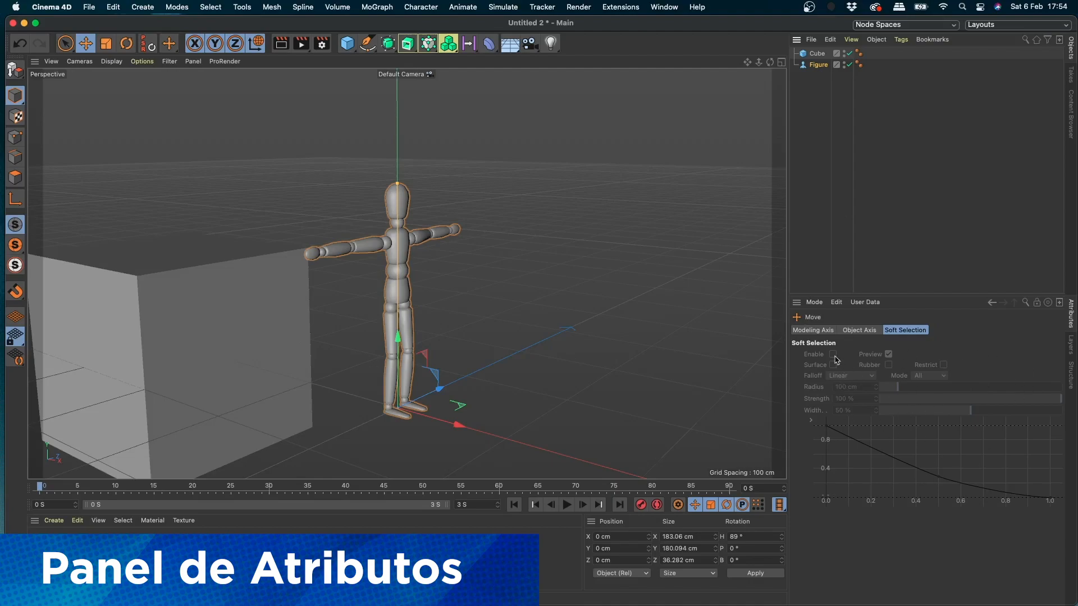
click(888, 354)
click(820, 65)
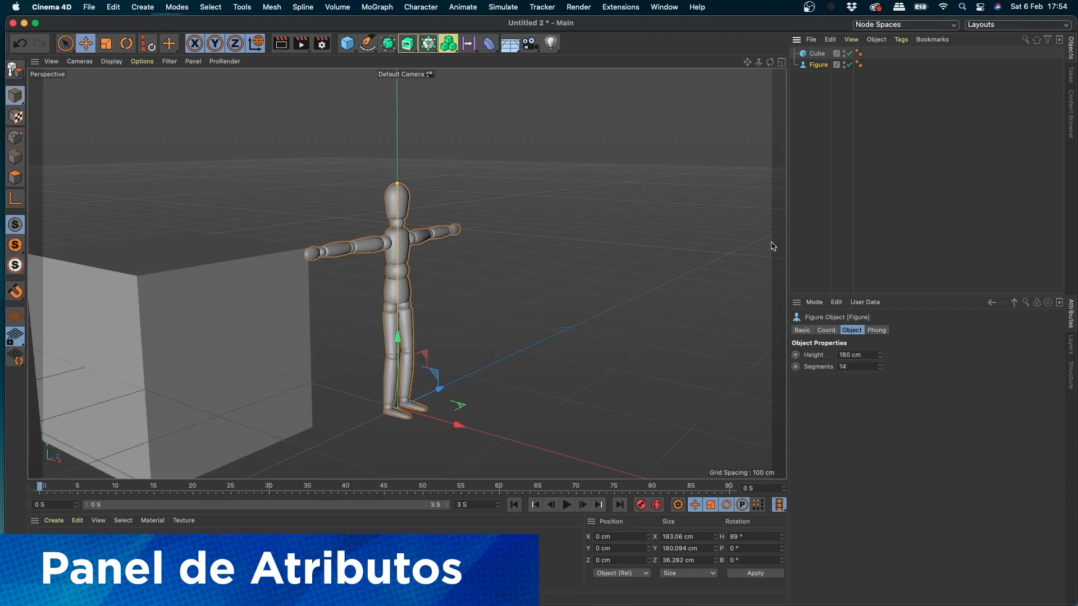
- Select the cube and examine its Basic, Coordinates, Object and Phong attributes in turn
click(821, 55)
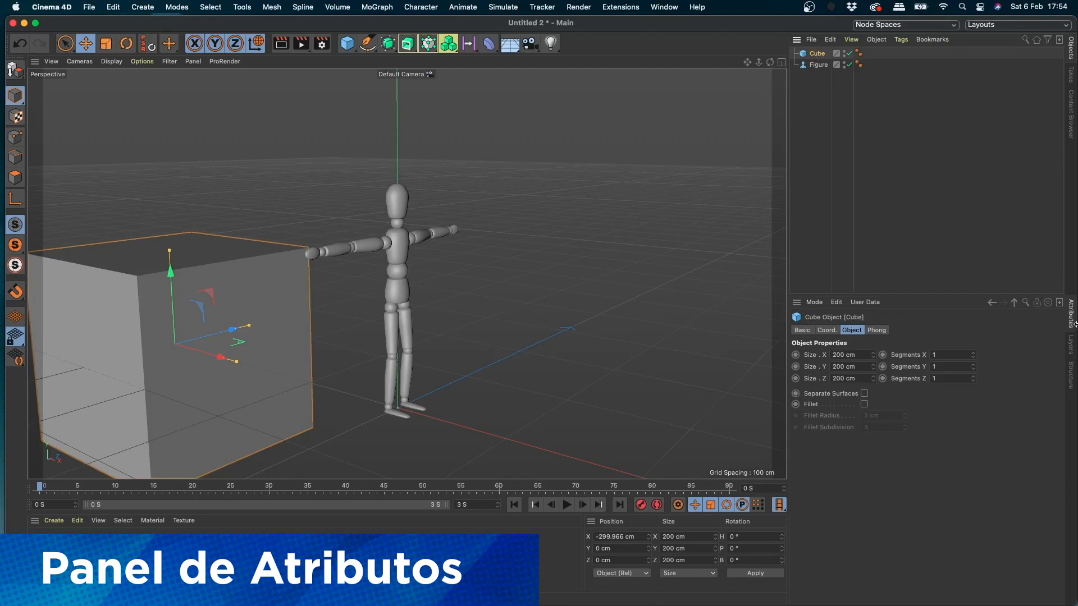
click(804, 331)
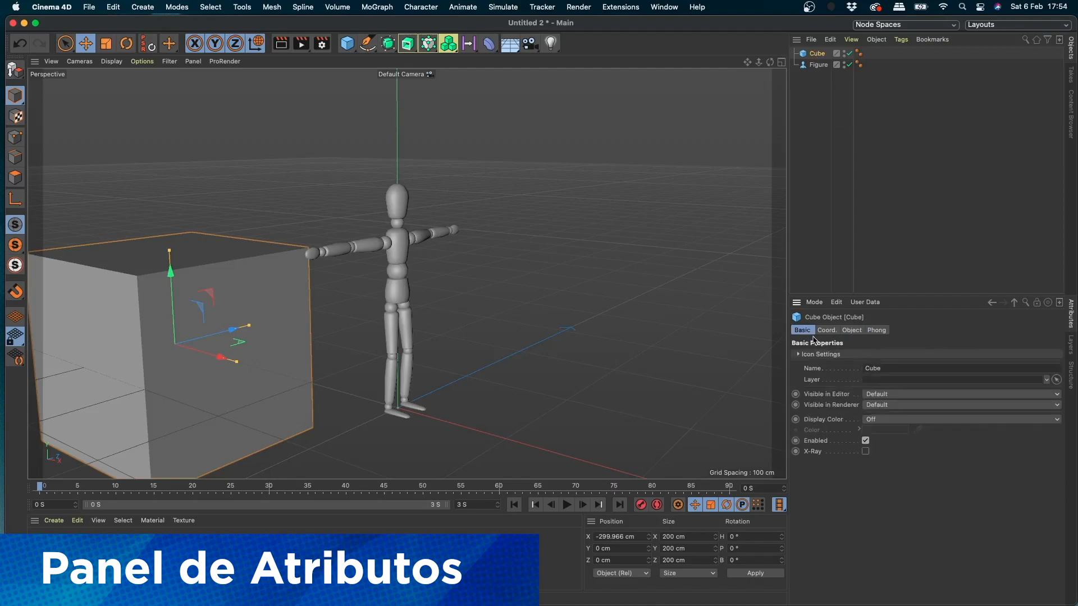
click(824, 333)
click(803, 330)
click(827, 331)
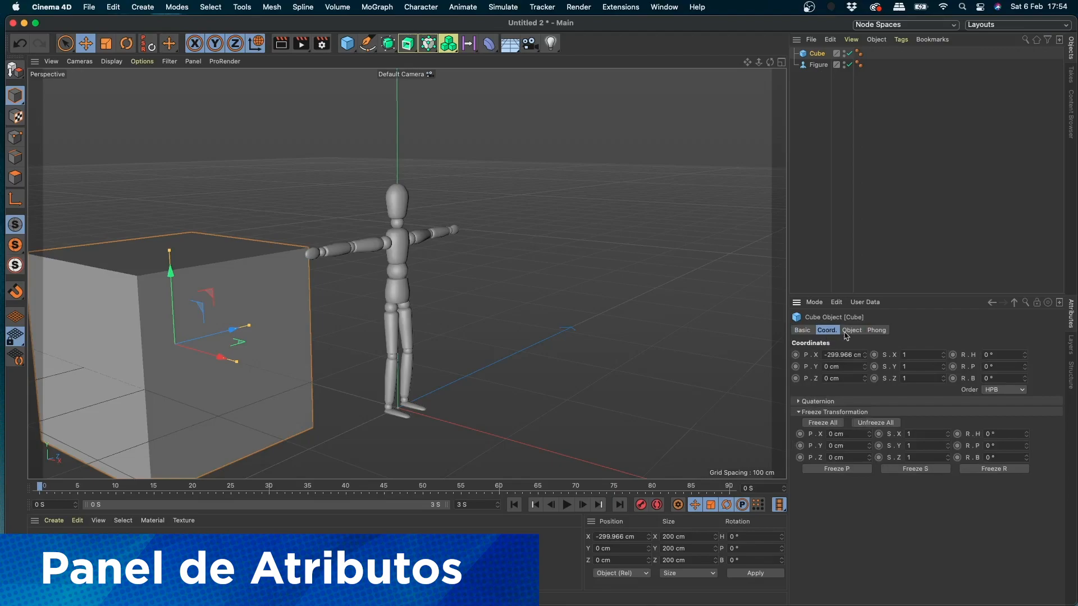
click(853, 331)
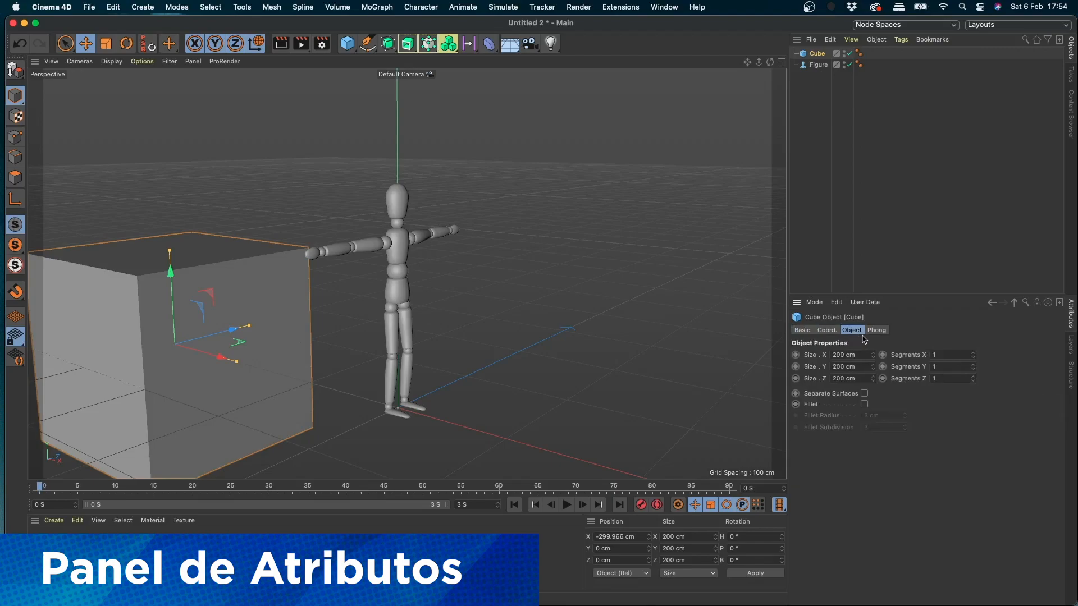
click(883, 332)
click(802, 330)
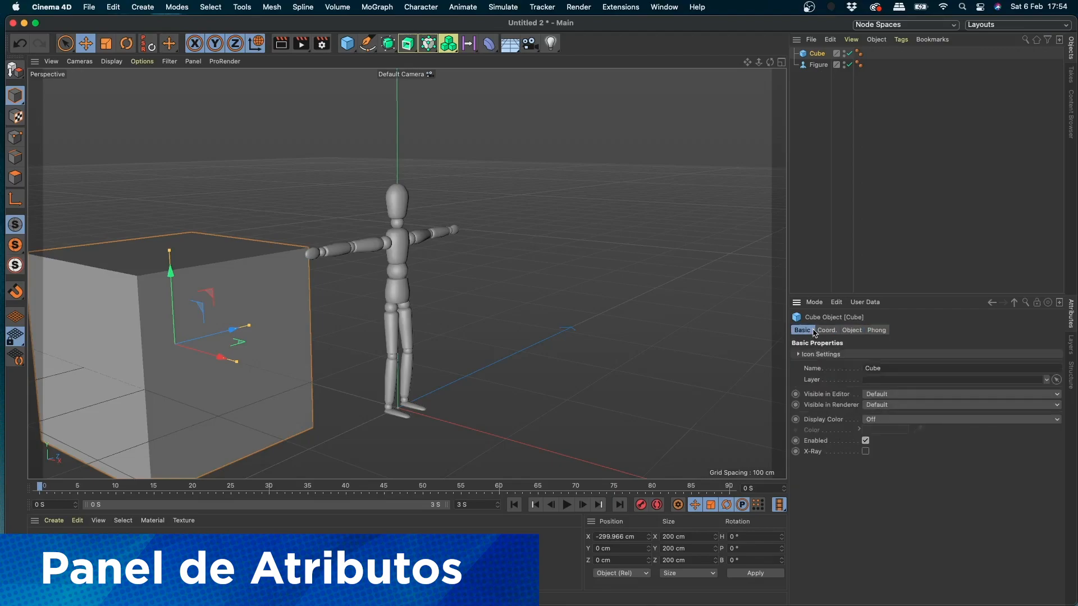
click(851, 331)
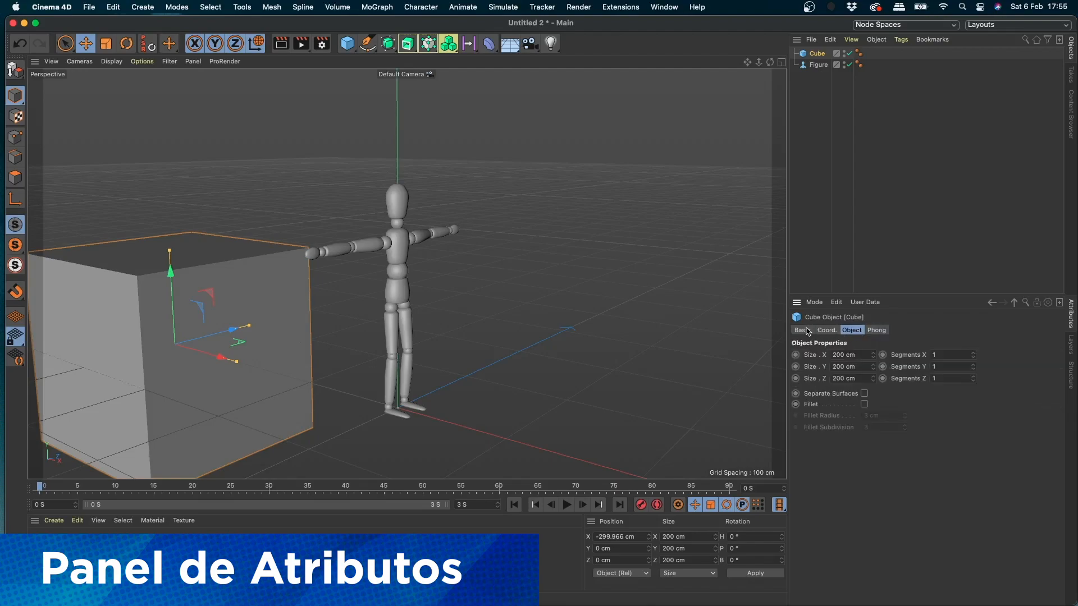
click(825, 331)
click(853, 332)
click(876, 331)
click(862, 335)
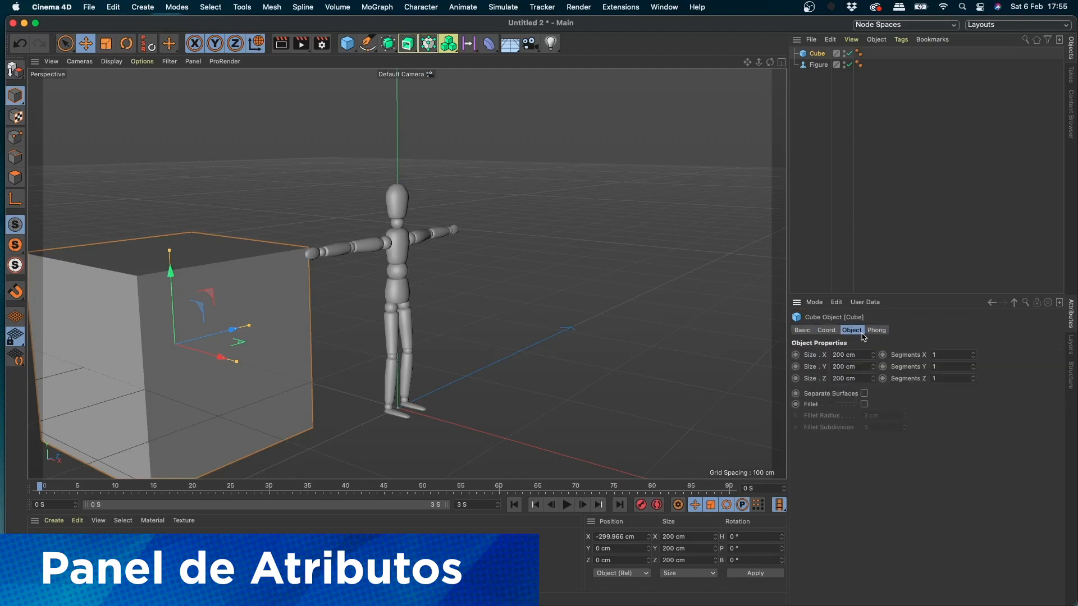
click(803, 330)
click(851, 331)
click(875, 331)
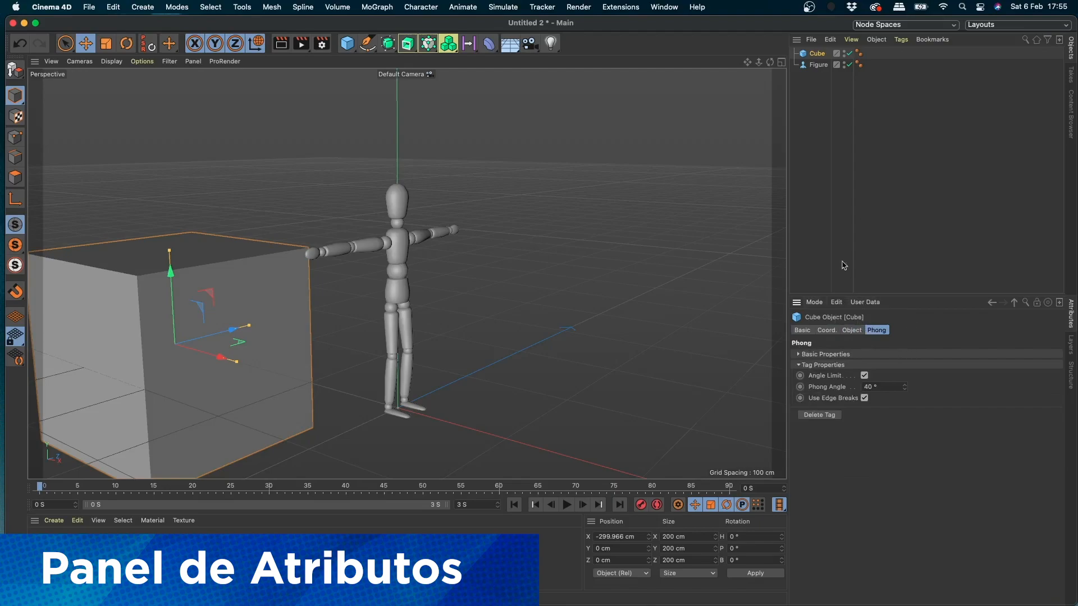
- Add a cylinder and move it along the Z axis to about 264 cm, on the other side of the figure
click(348, 45)
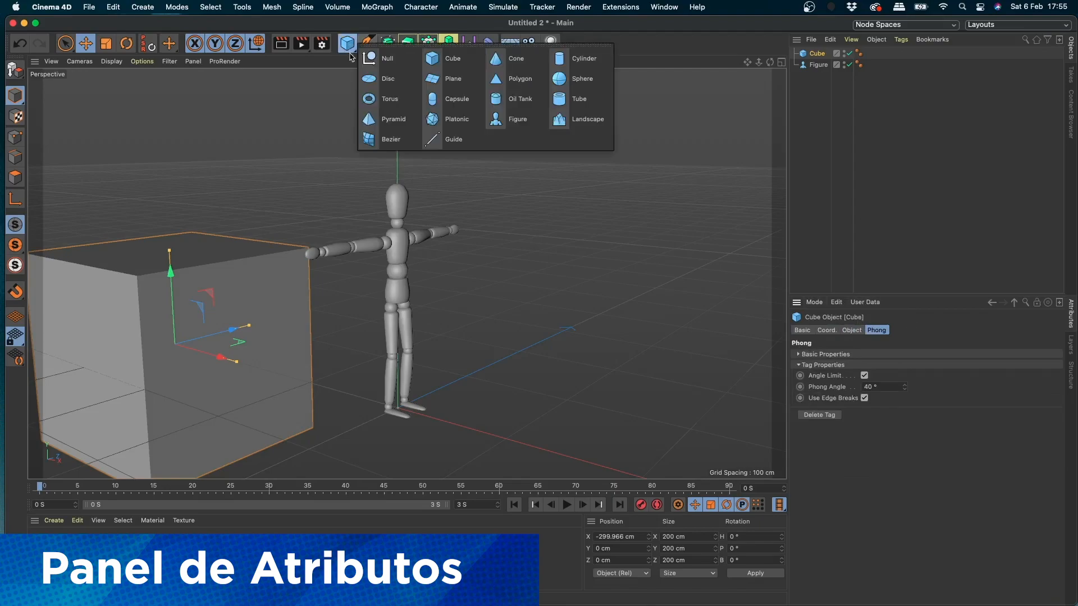
click(564, 68)
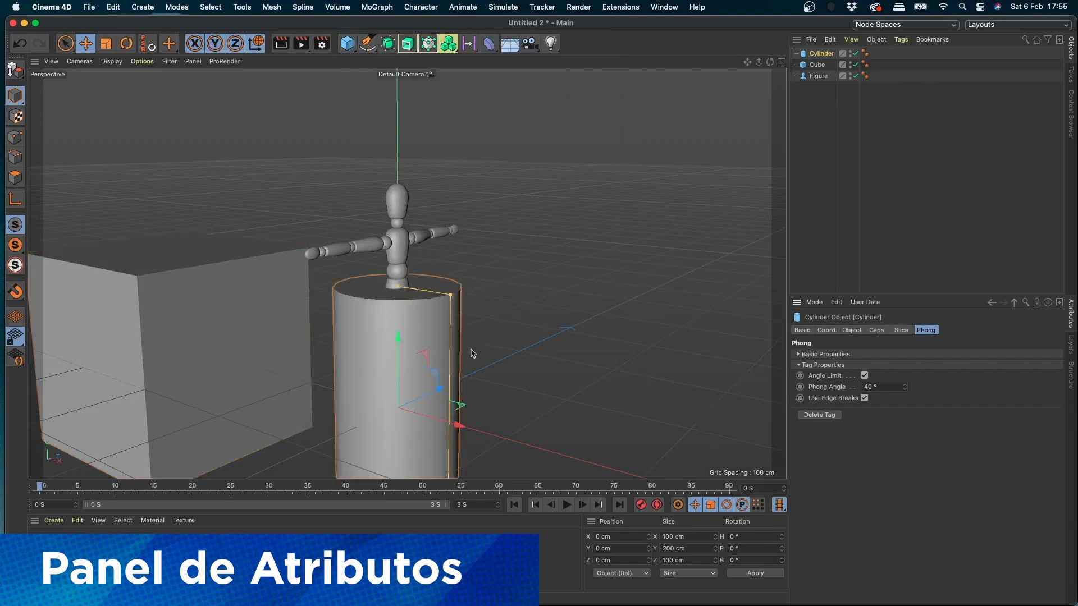
drag(436, 401, 577, 333)
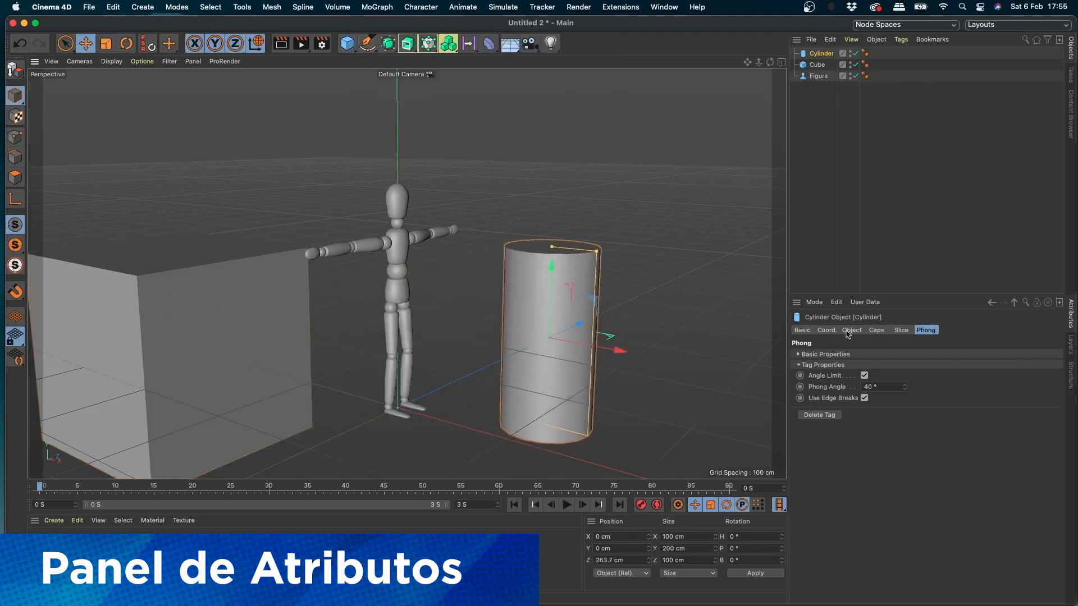
click(803, 330)
- Resize the cube to 199 cm in X and 45 cm in Z
click(817, 67)
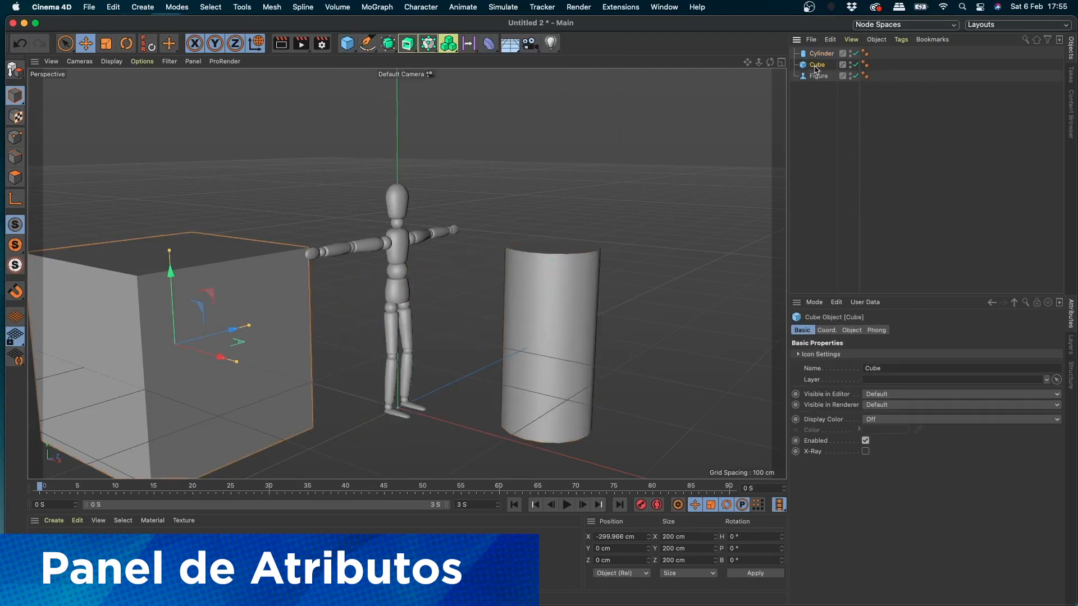
click(833, 332)
click(853, 332)
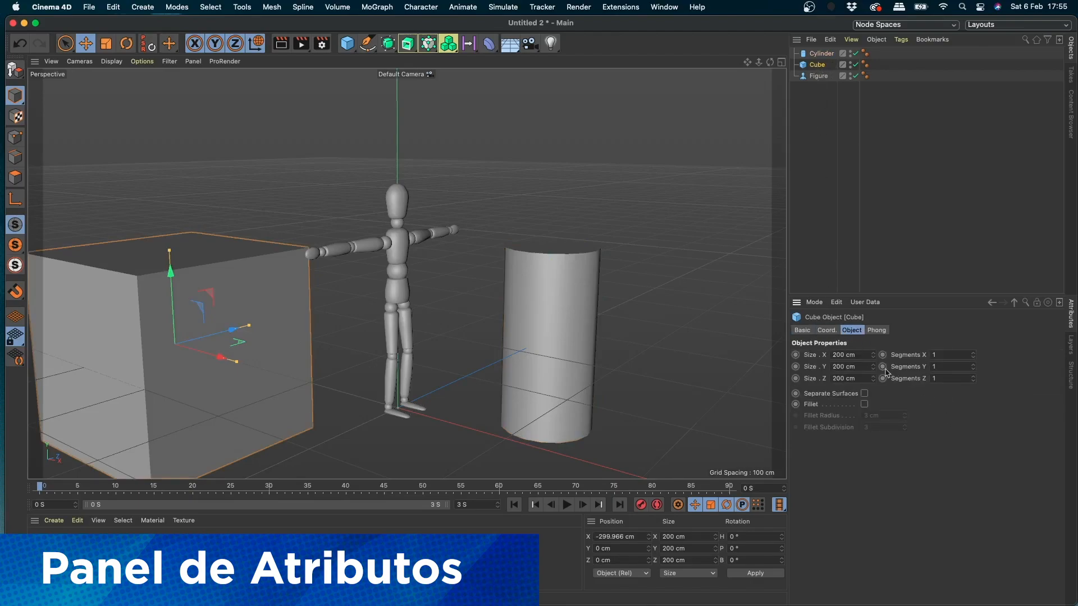
click(873, 358)
drag(874, 380, 830, 152)
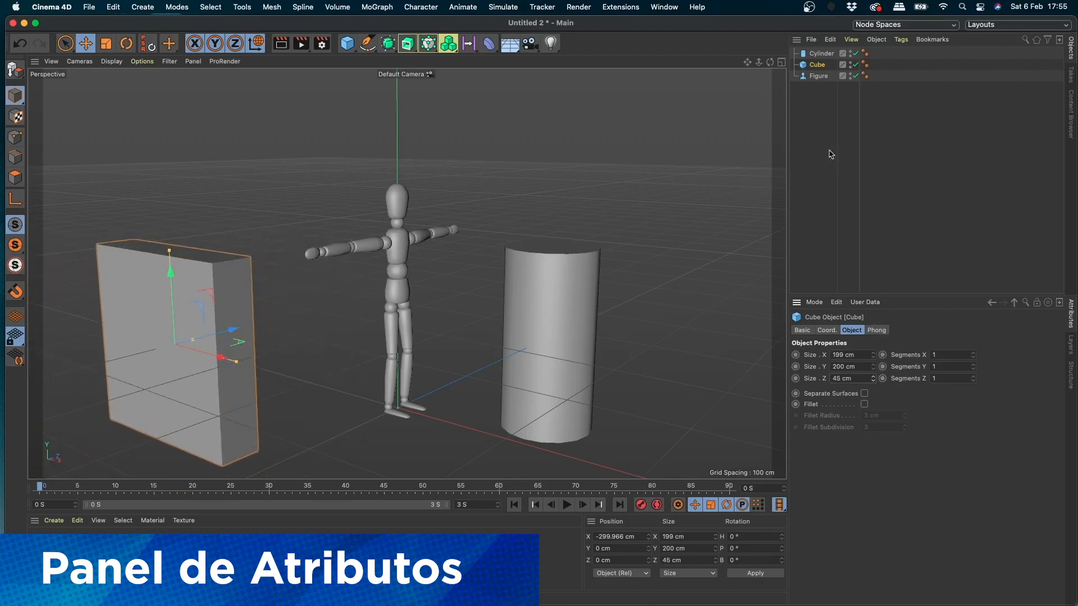
- Turn the cylinder's caps off and back on, and enable its slice with an end angle of 208°
click(821, 54)
click(877, 330)
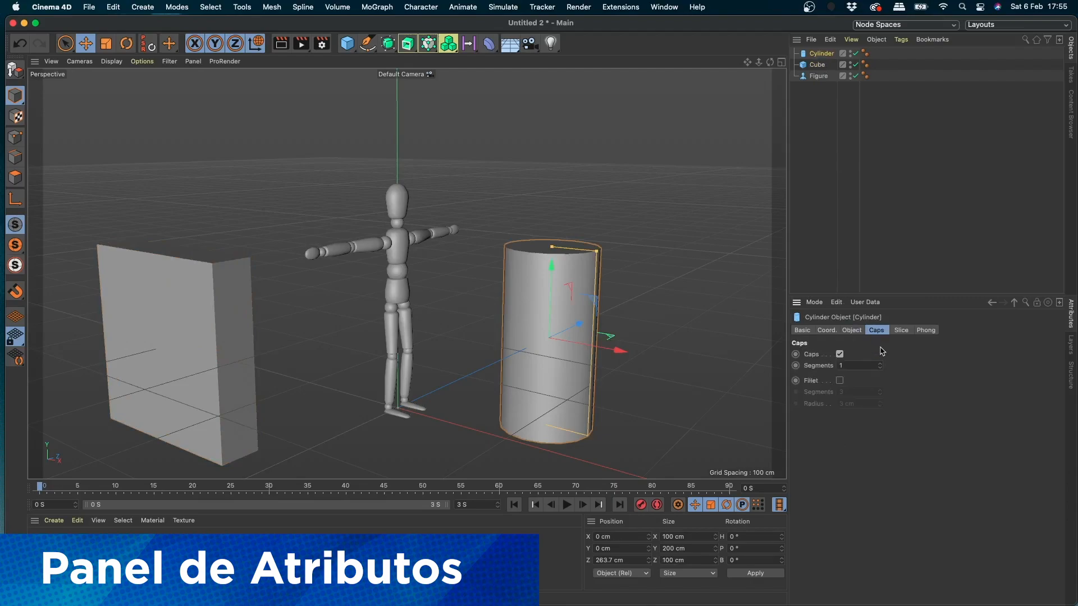
click(840, 354)
click(840, 355)
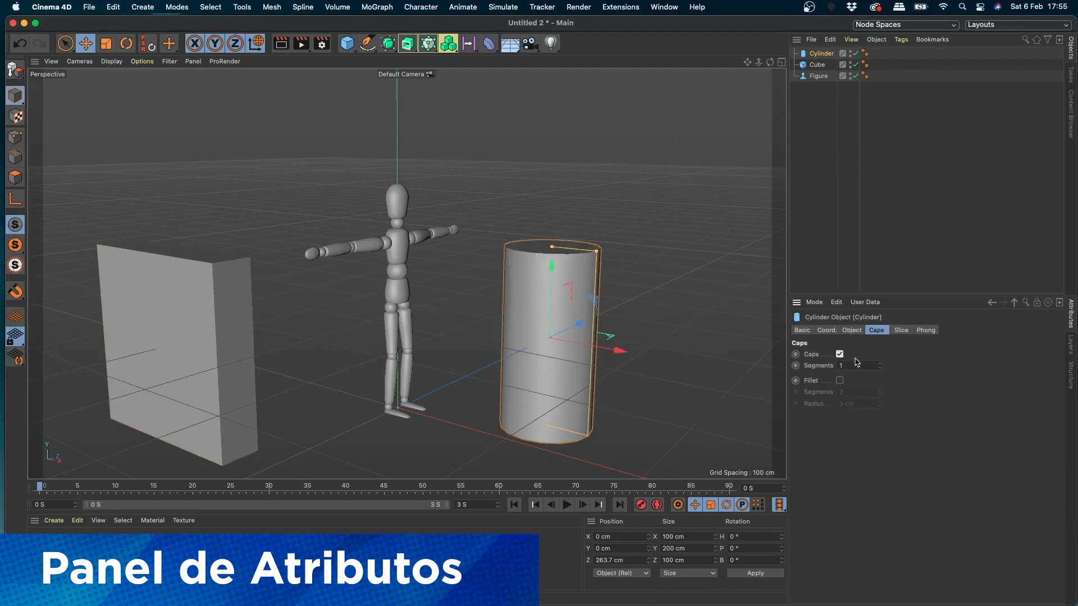
click(903, 336)
click(847, 354)
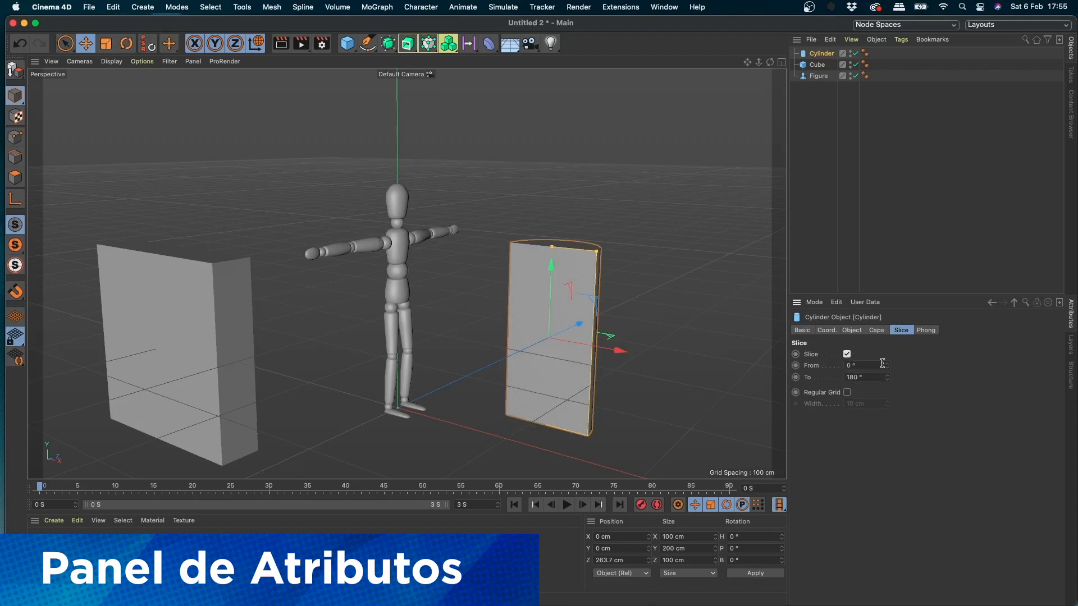
drag(888, 378, 888, 367)
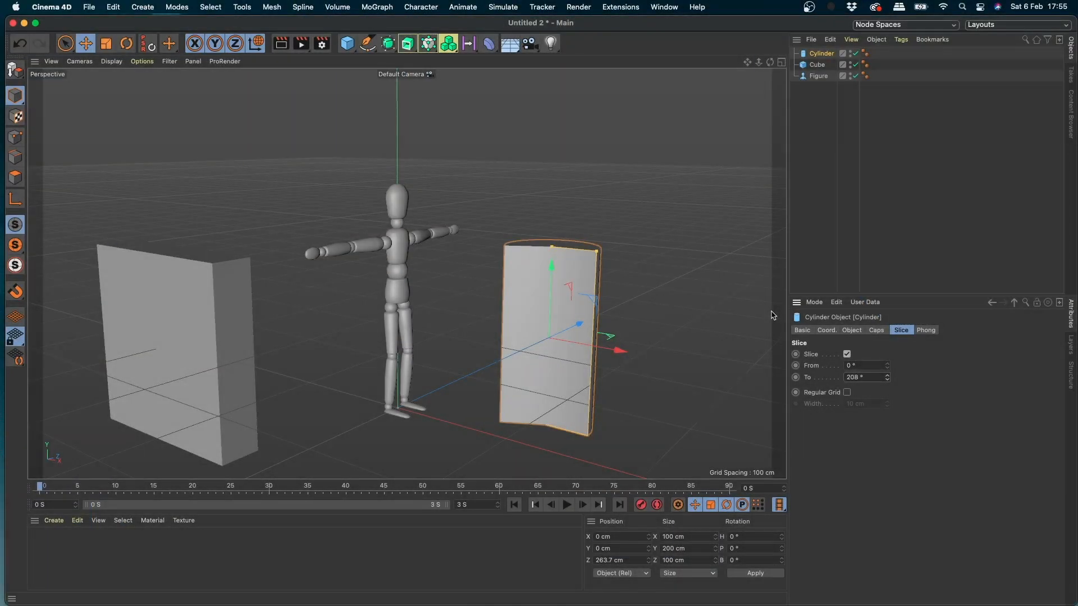
- Resize the cube to 92 cm in X, 72 cm in Y and 61 cm in Z
click(406, 342)
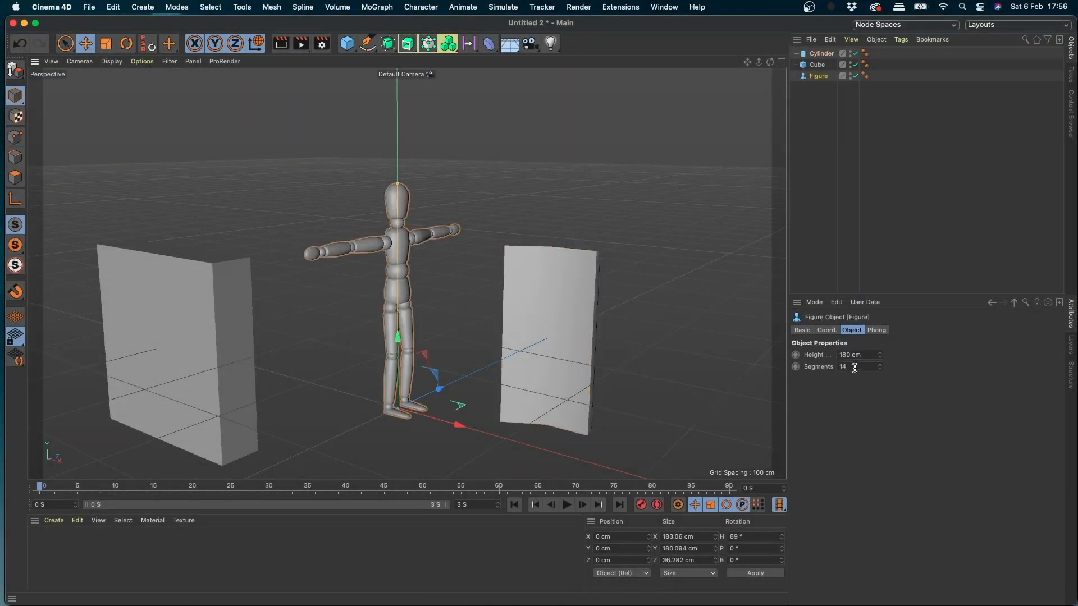
click(819, 53)
click(817, 64)
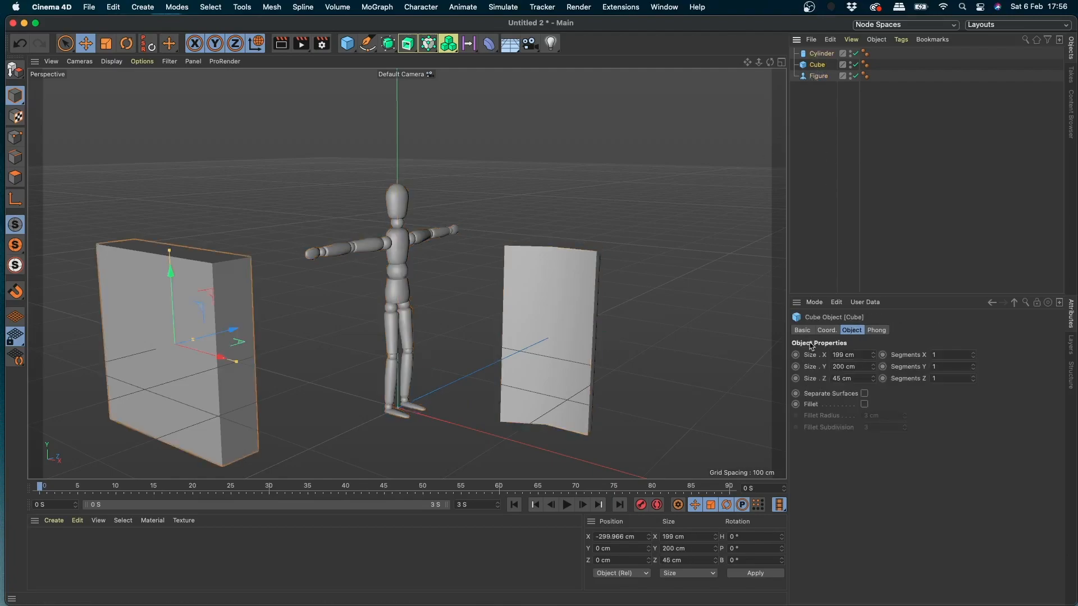
drag(873, 355, 843, 371)
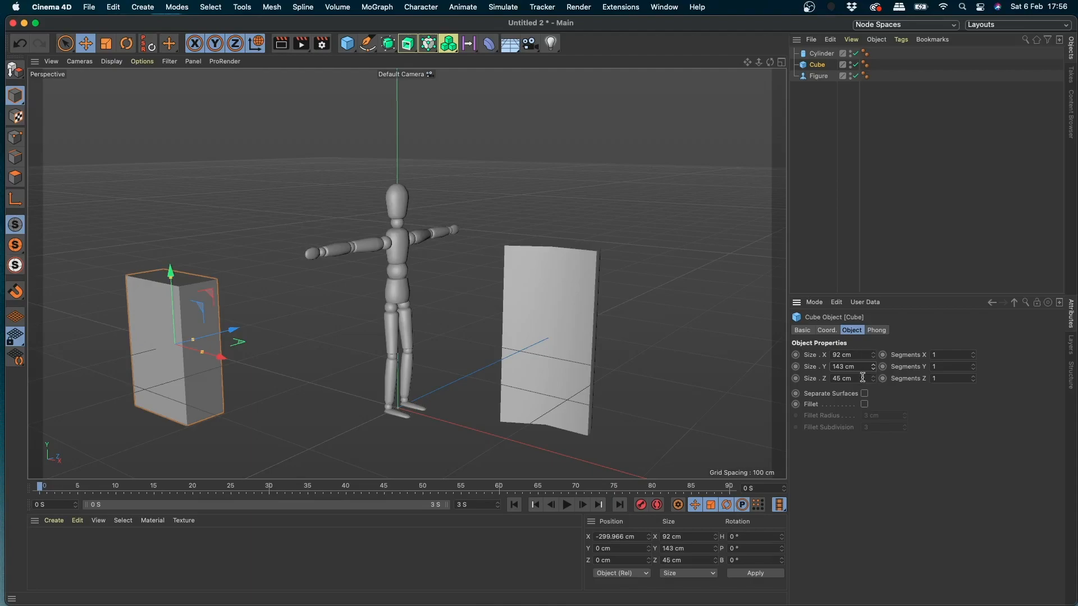
mouse_move(873, 366)
mouse_down()
mouse_move(869, 455)
mouse_move(862, 425)
mouse_move(854, 434)
mouse_move(873, 369)
mouse_up()
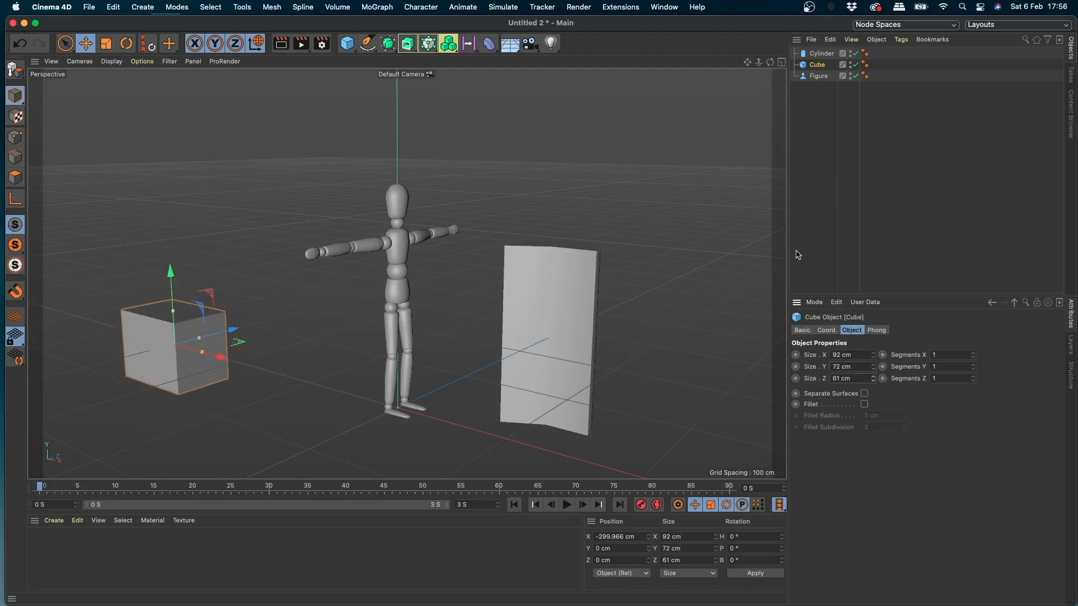
- Duplicate the cube toward the figure and make the copy editable as a polygon object
click(818, 75)
click(821, 53)
click(817, 65)
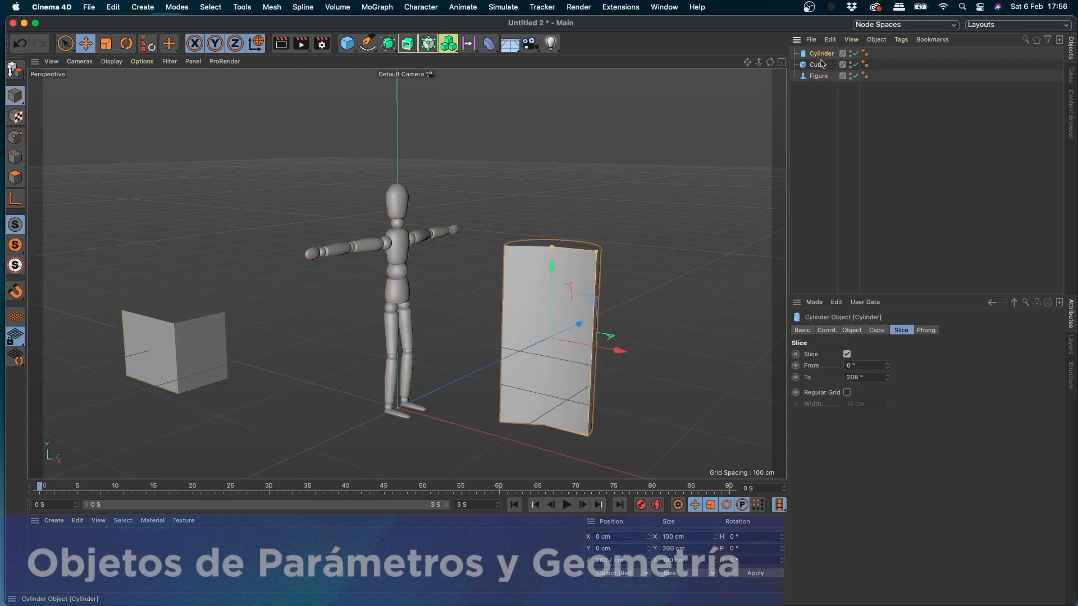
click(818, 66)
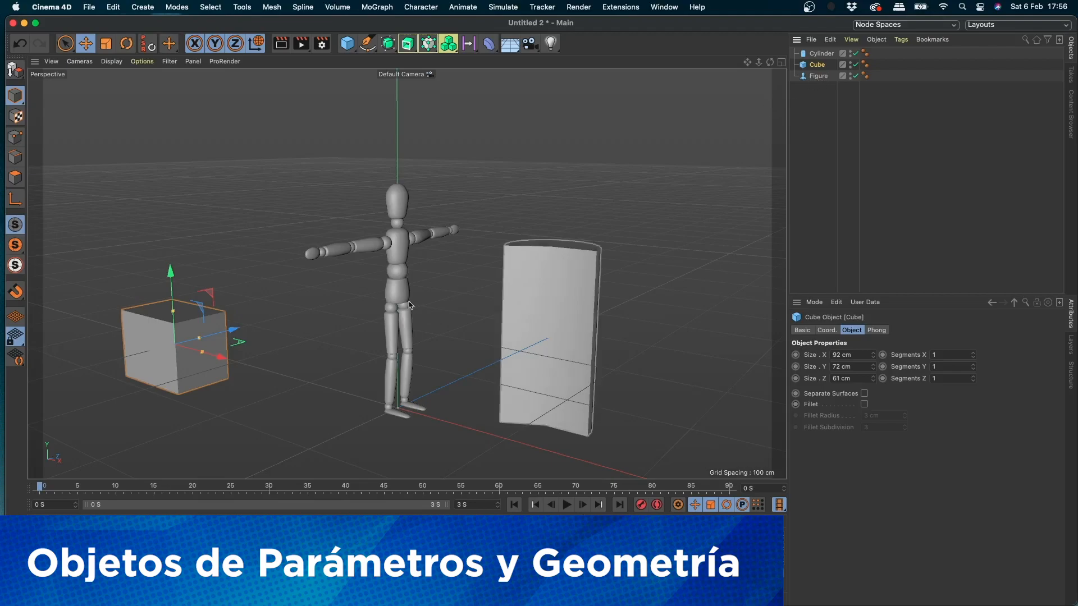
ctrl+drag(232, 330, 356, 367)
drag(367, 328, 346, 344)
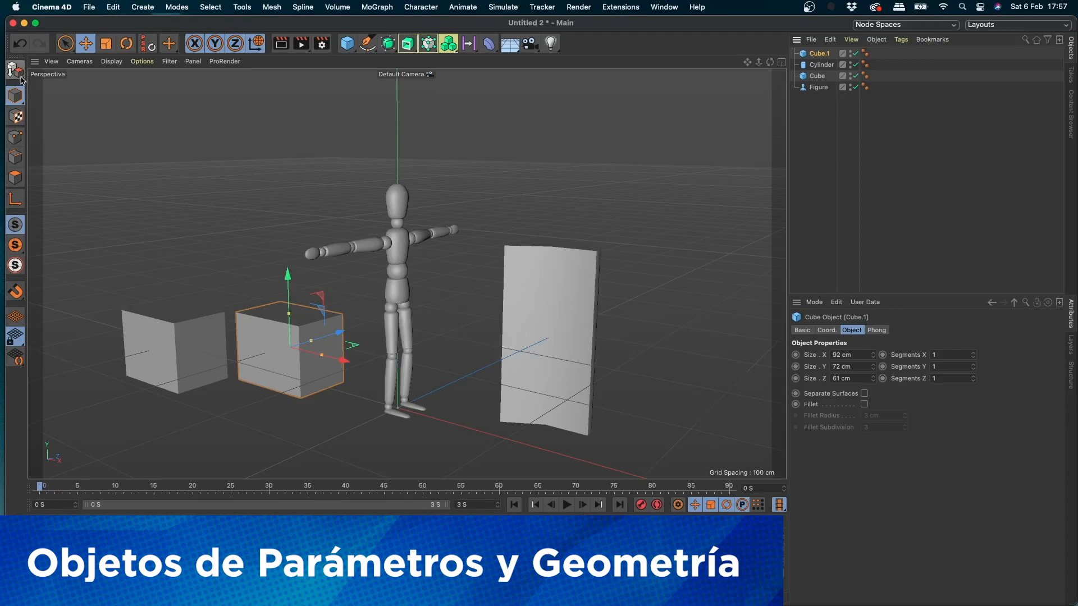
click(23, 76)
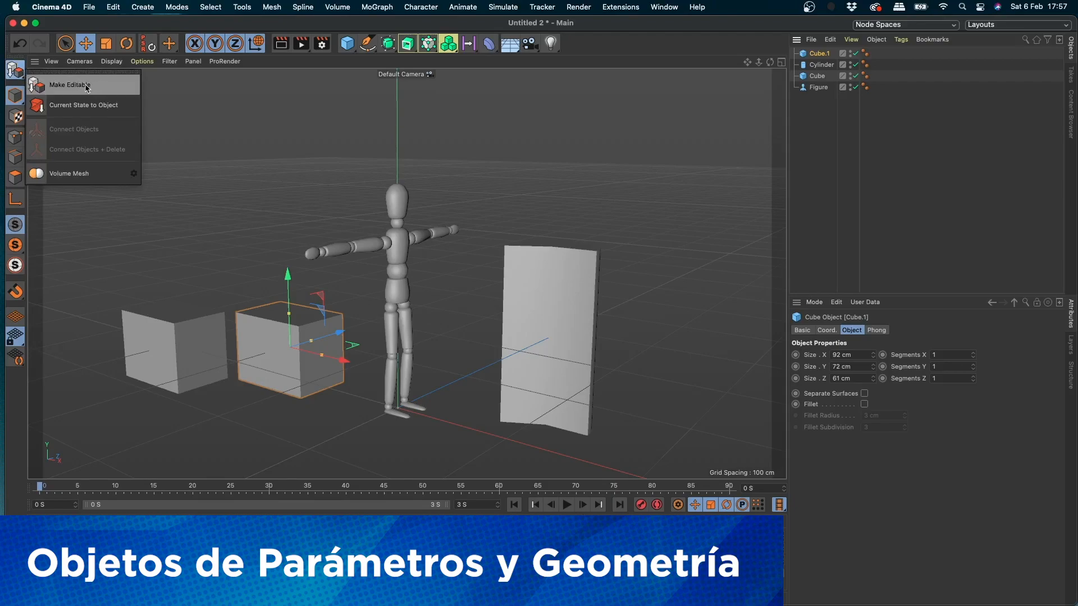
click(14, 71)
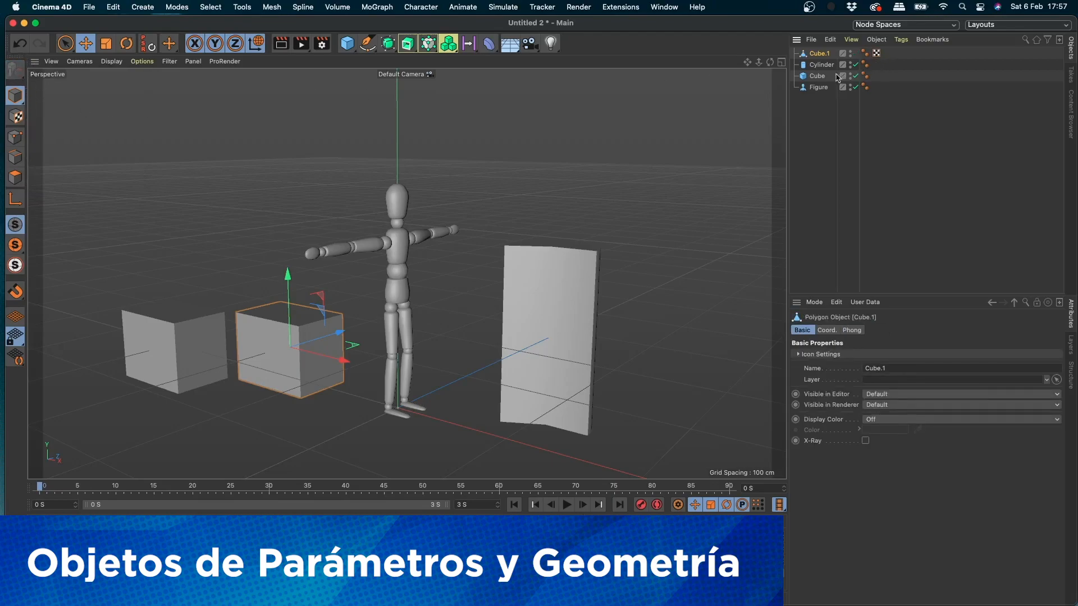
- Reorder the original cube above the cylinder in the object hierarchy, and delete the cylinder and the figure
drag(818, 77, 824, 64)
click(819, 87)
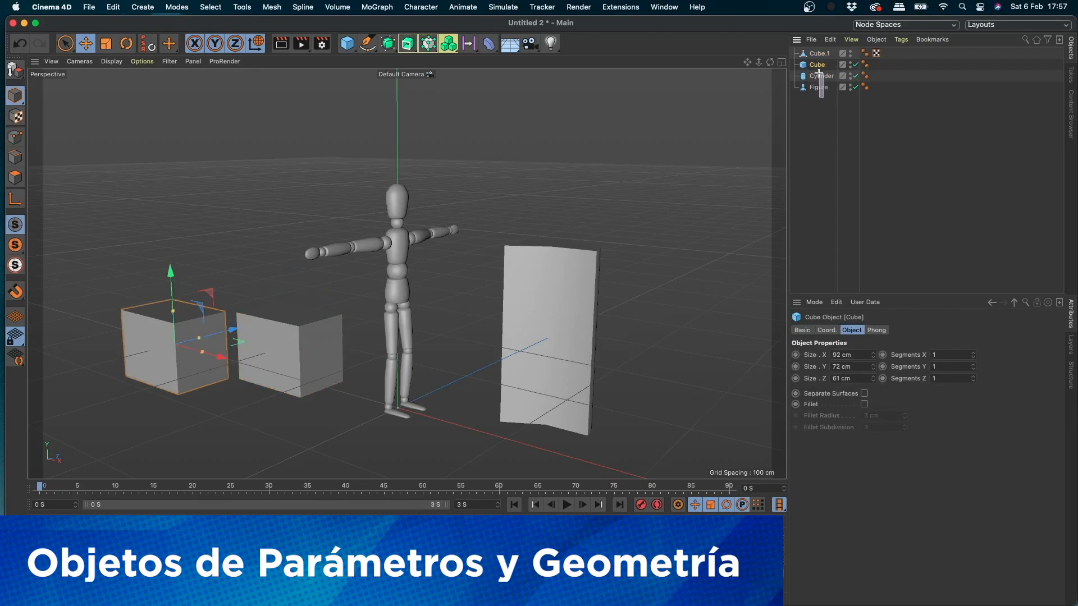
shift+click(817, 78)
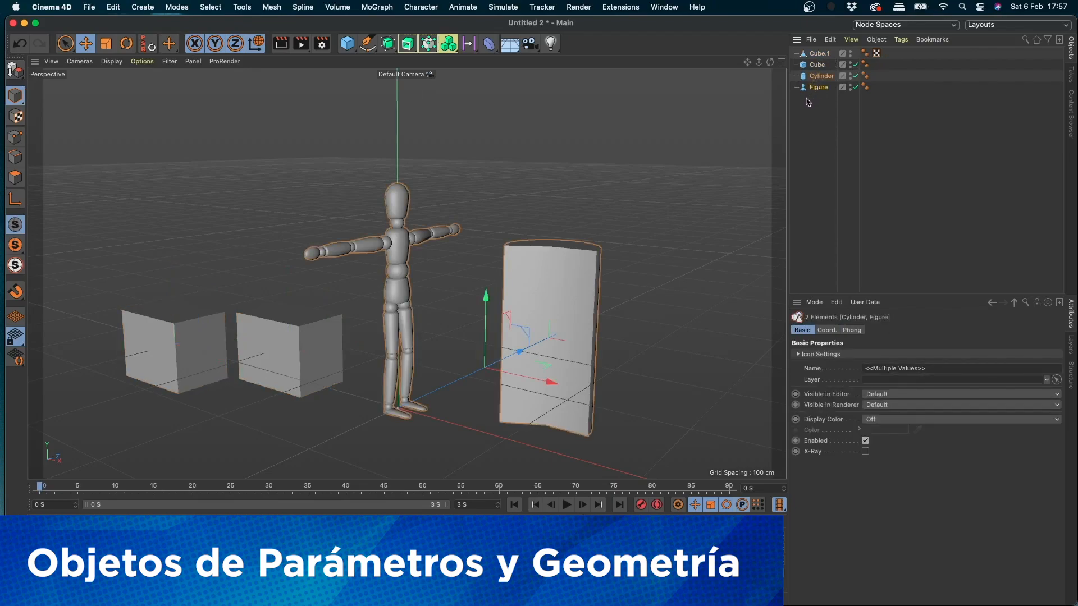
key(Delete)
- Move both cubes toward the centre of the scene, leaving a wide gap between them
click(325, 353)
drag(335, 337, 477, 367)
click(174, 354)
drag(250, 392, 337, 413)
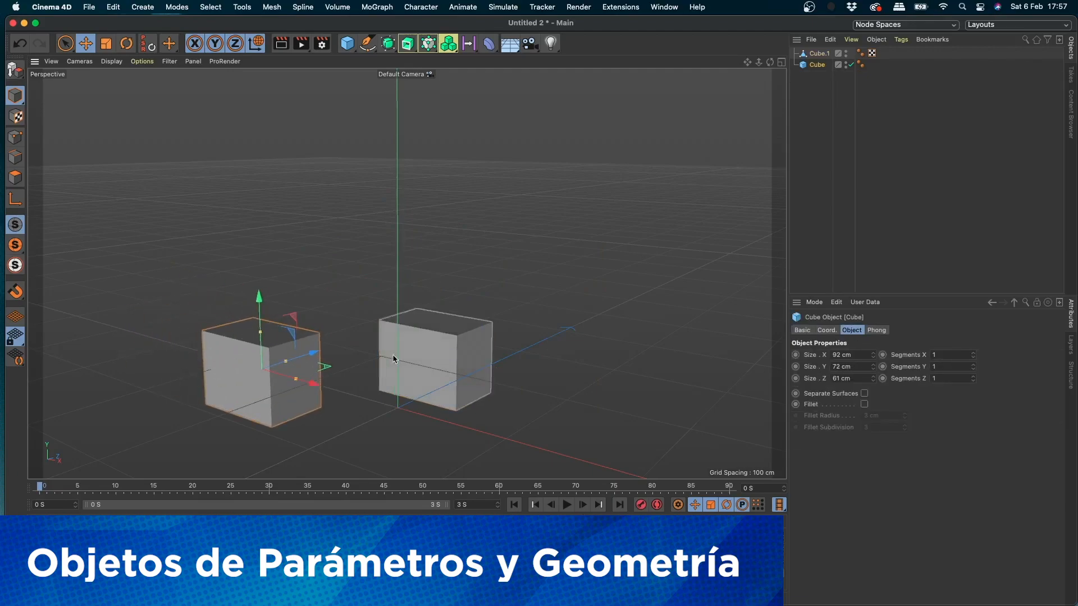
alt+drag(413, 366, 394, 388)
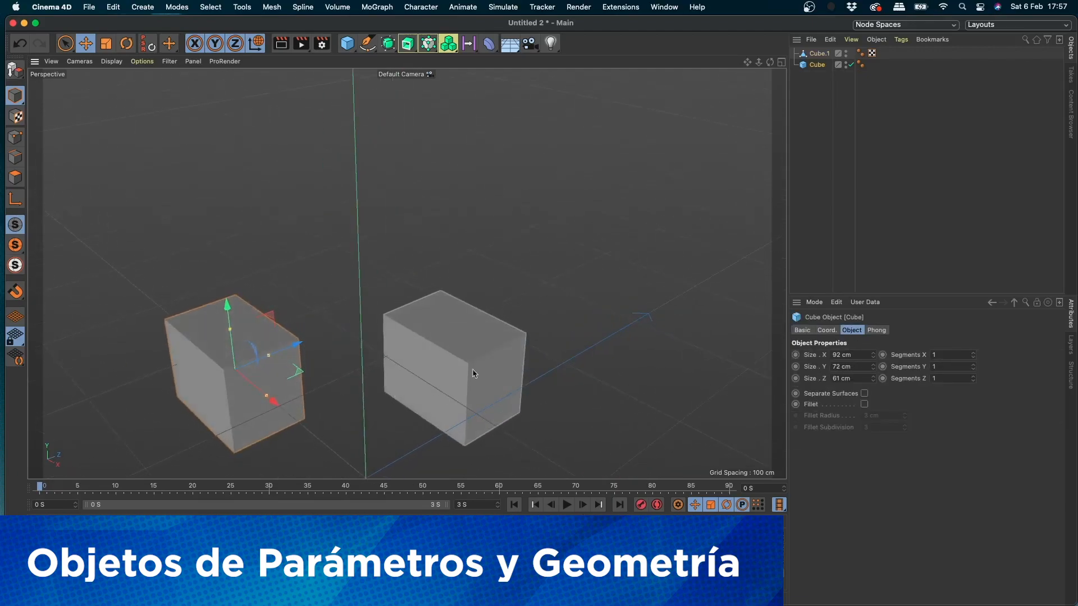
- Compare the attributes of the editable polygon cube with those of the parametric cube
click(819, 53)
click(817, 65)
double_click(819, 53)
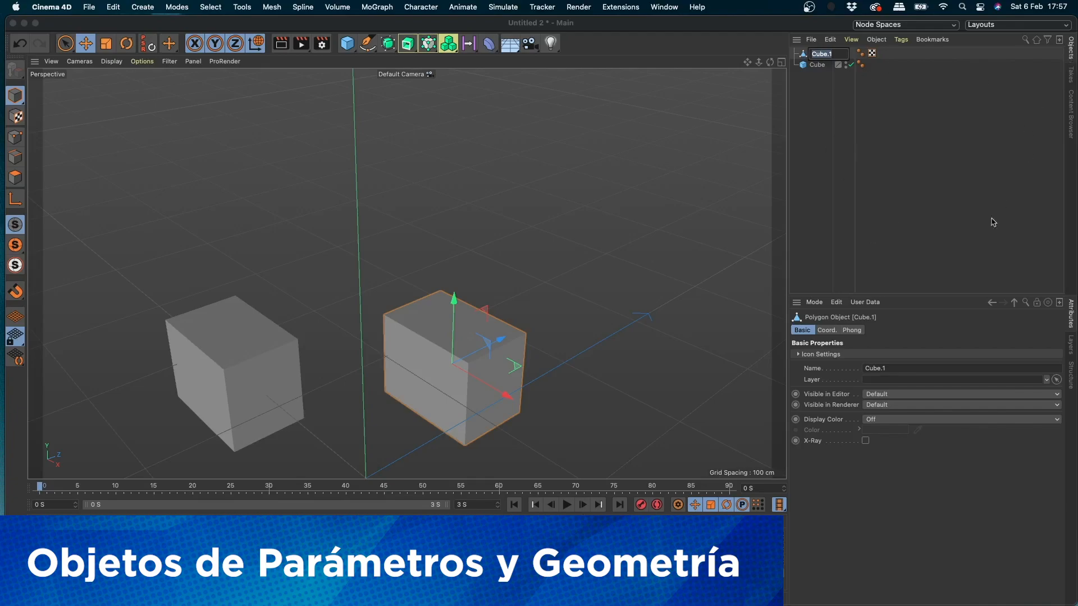
click(892, 177)
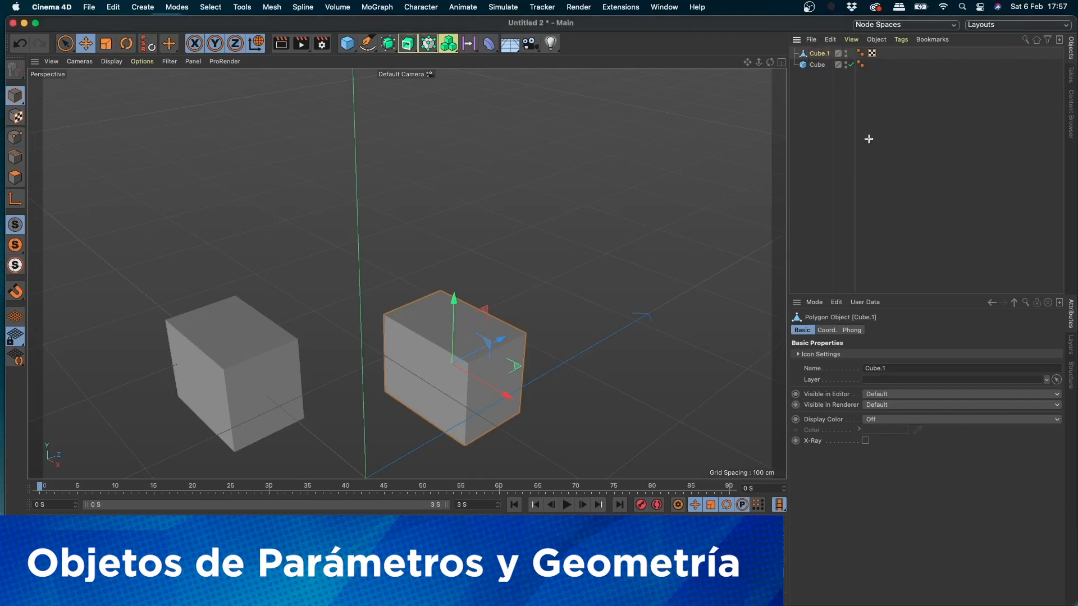
click(818, 64)
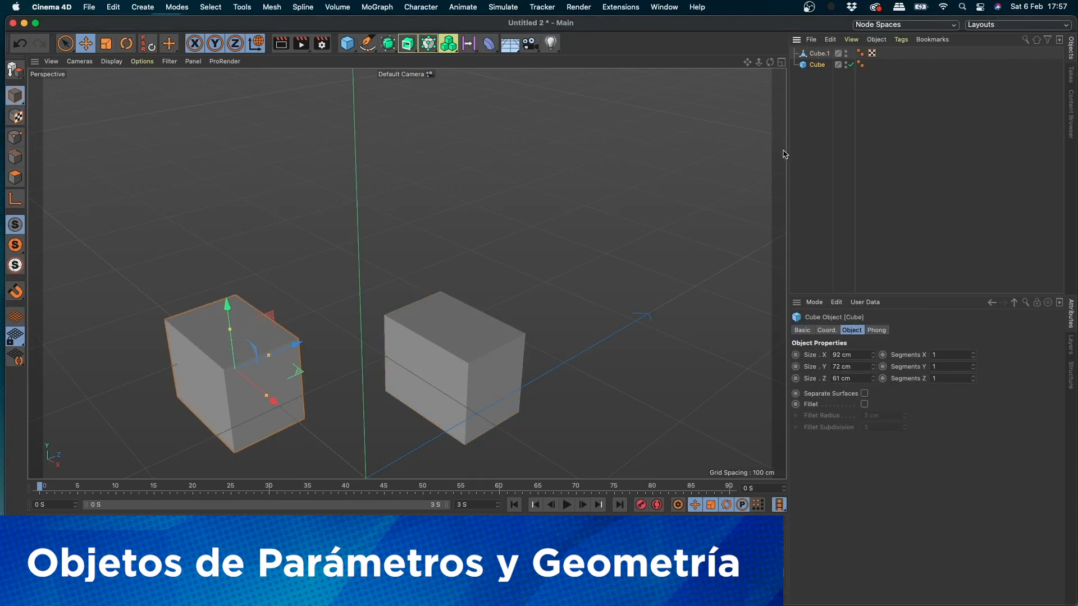
click(822, 53)
click(818, 65)
click(822, 54)
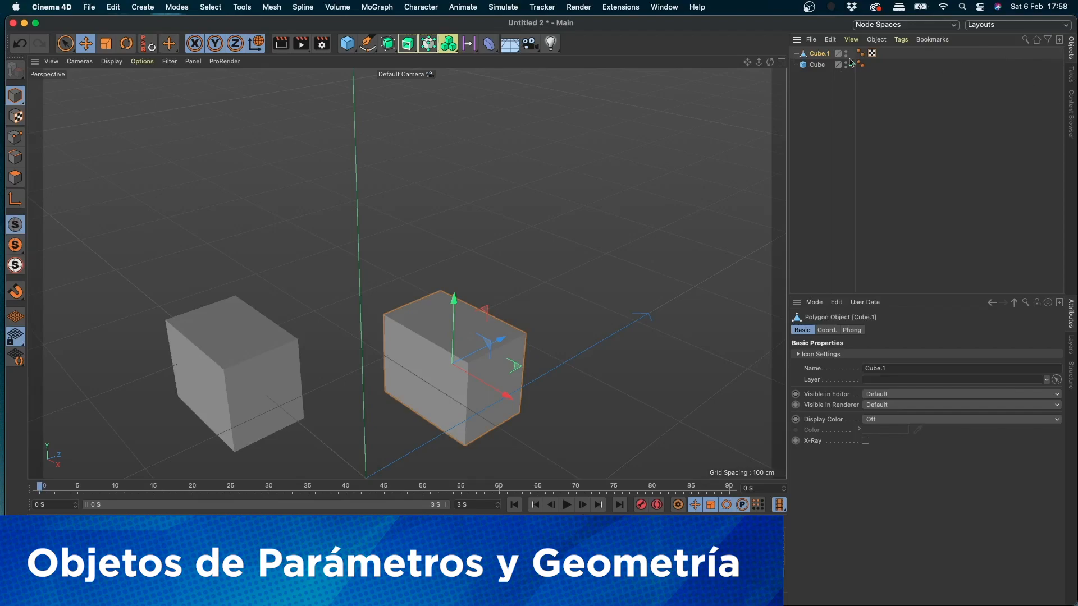
click(815, 65)
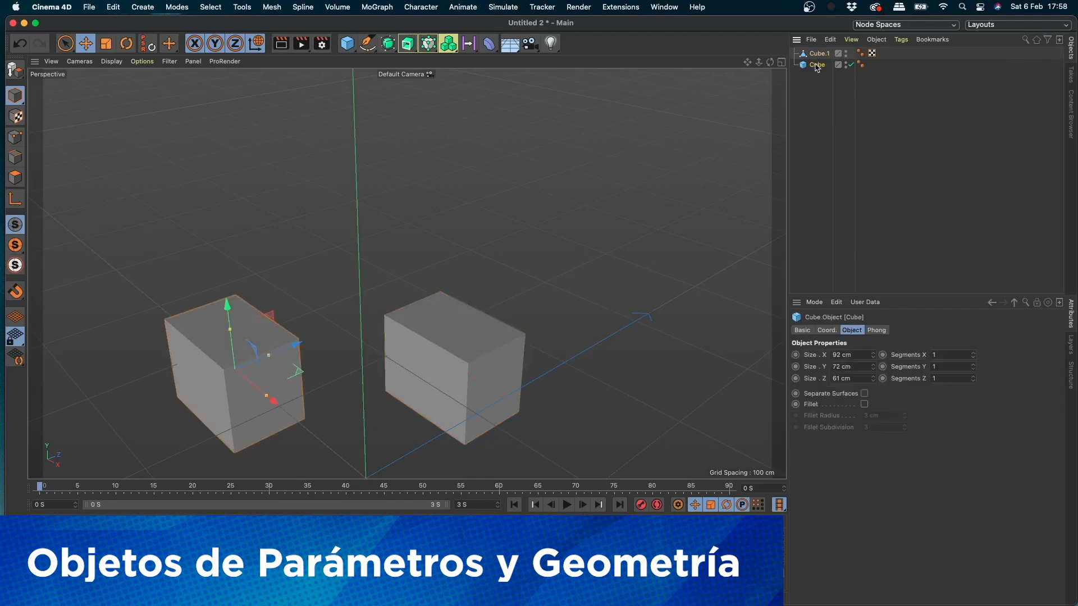
- Select the top face of the editable cube in Polygons mode
click(823, 54)
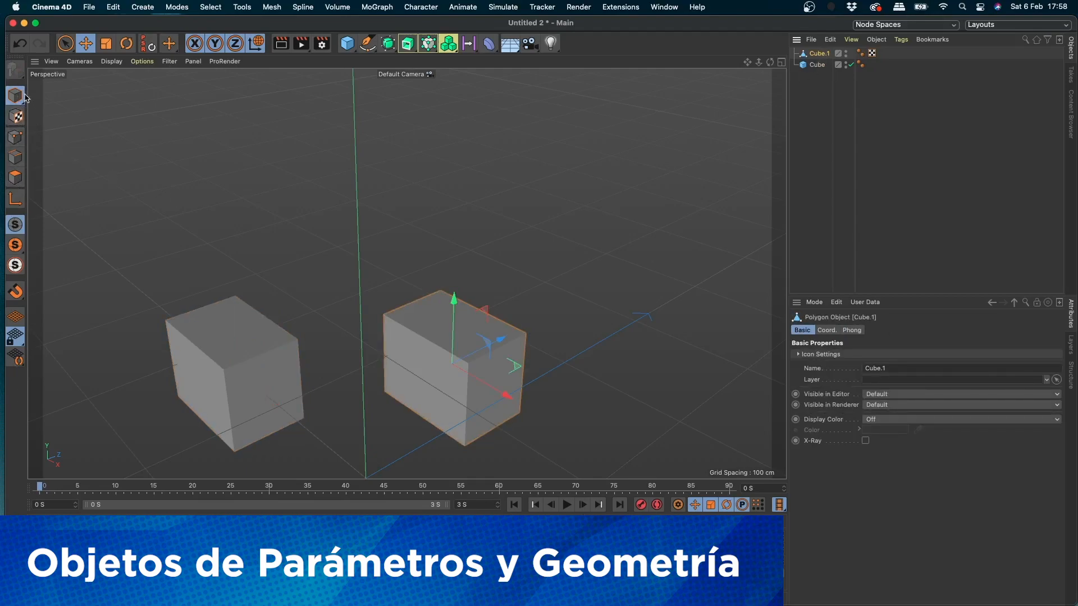
click(15, 177)
click(462, 331)
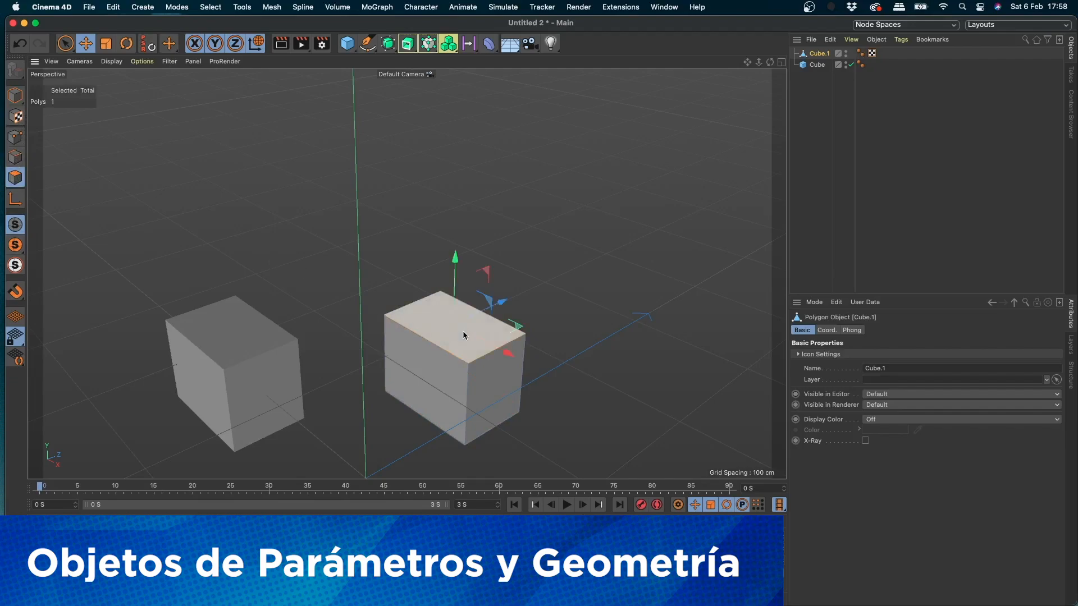
drag(505, 352, 502, 352)
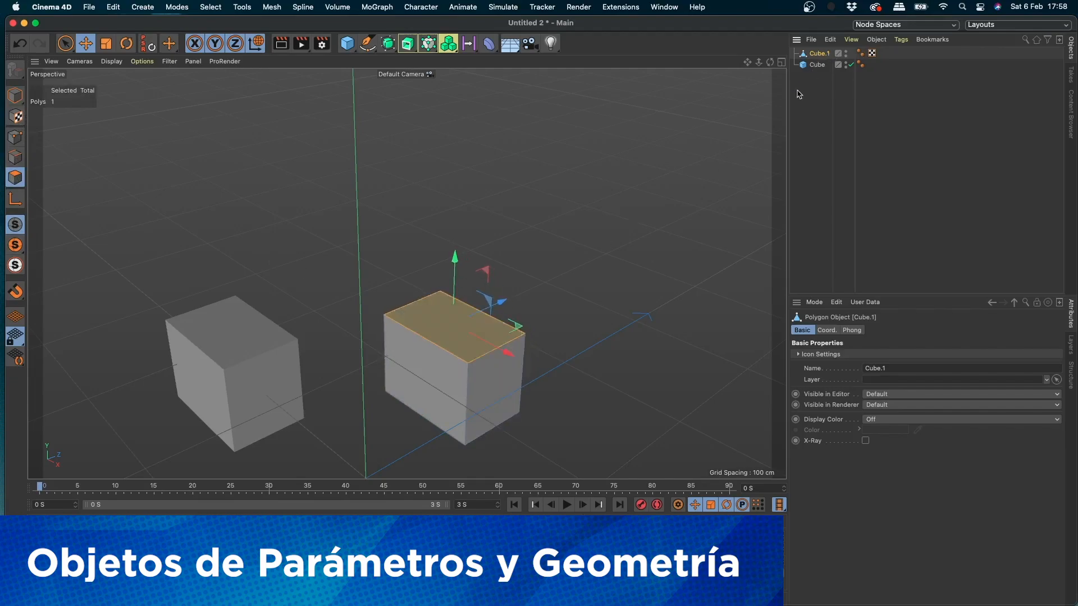
- Delete the editable cube copy and select the remaining parametric cube
click(811, 67)
click(816, 55)
key(Delete)
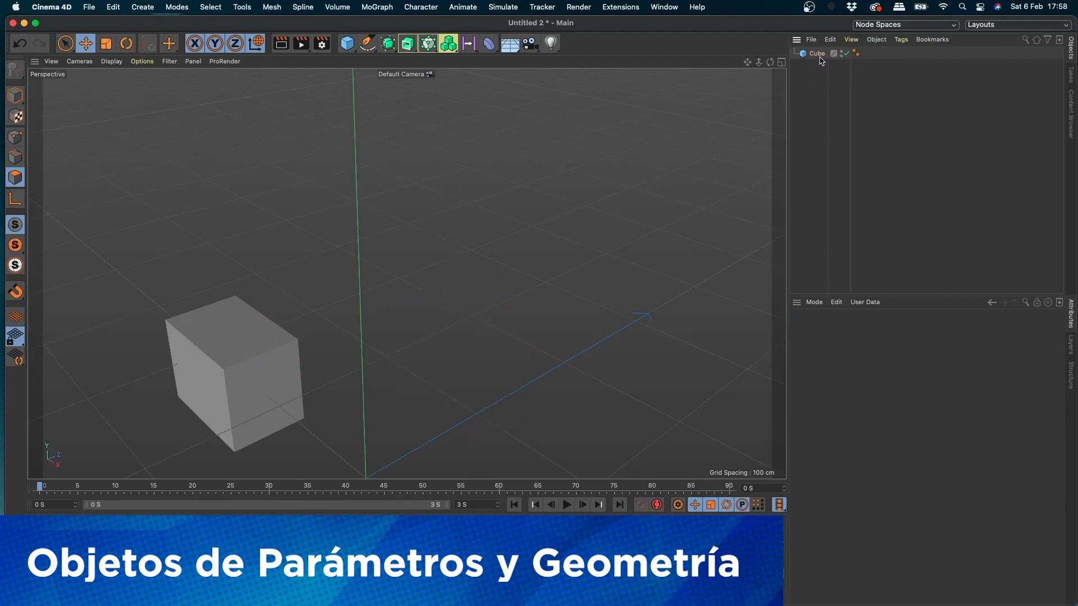
click(817, 53)
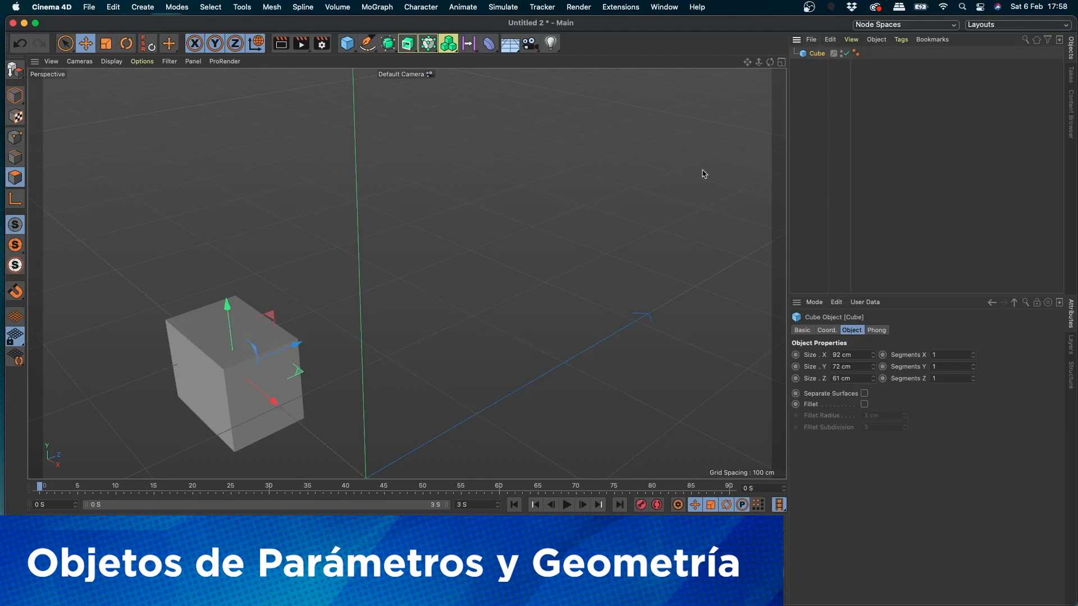
- Resize the cube to 123 cm in X, 91 cm in Y and 92 cm in Z, with 3 segments on each axis
alt+middle_drag(269, 330, 311, 301)
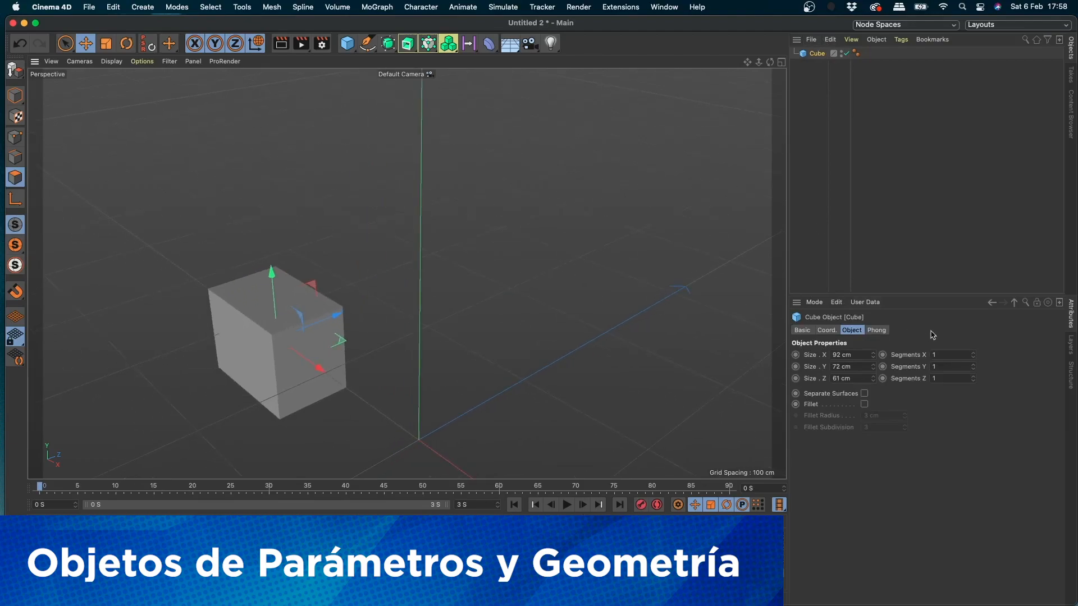
click(973, 354)
drag(873, 354, 874, 370)
click(958, 355)
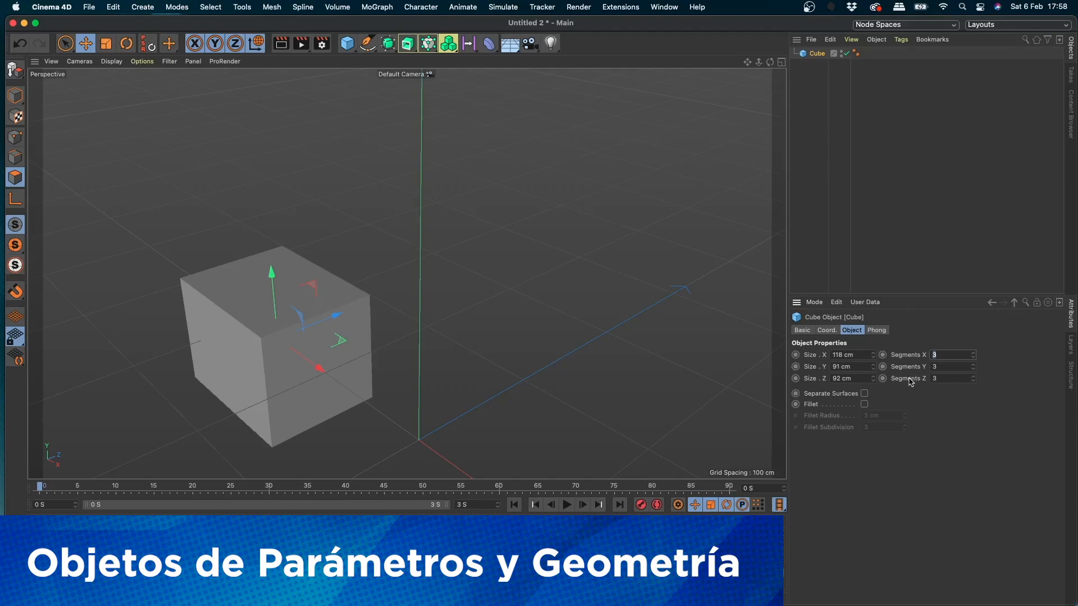
click(873, 352)
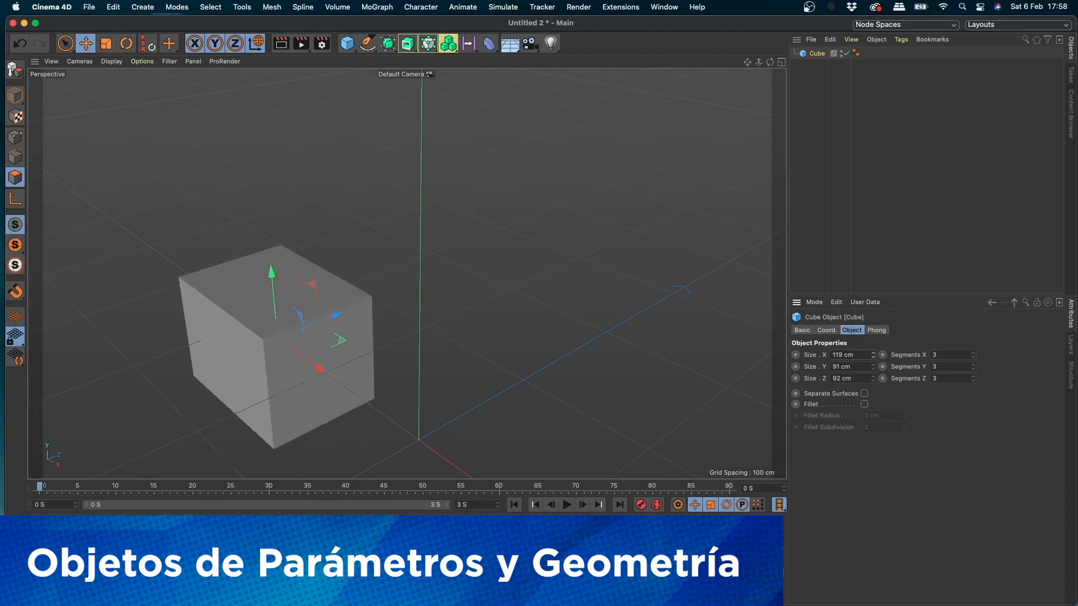
drag(873, 357, 873, 355)
- Display the viewport with Gouraud Shading (Lines), and raise the cube's X segments to 6 and back to 3
click(111, 63)
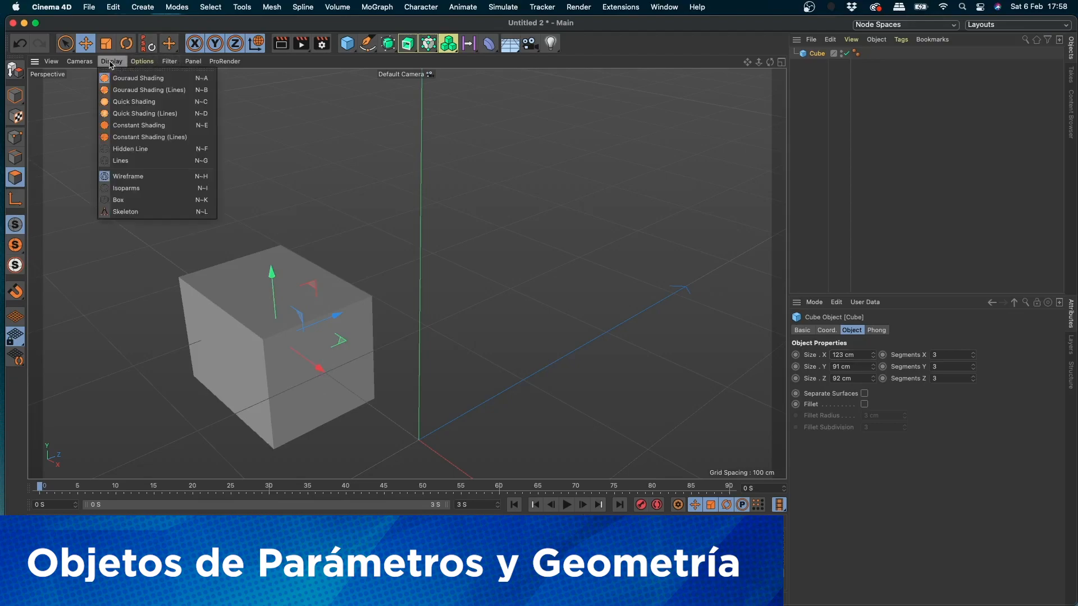
click(127, 91)
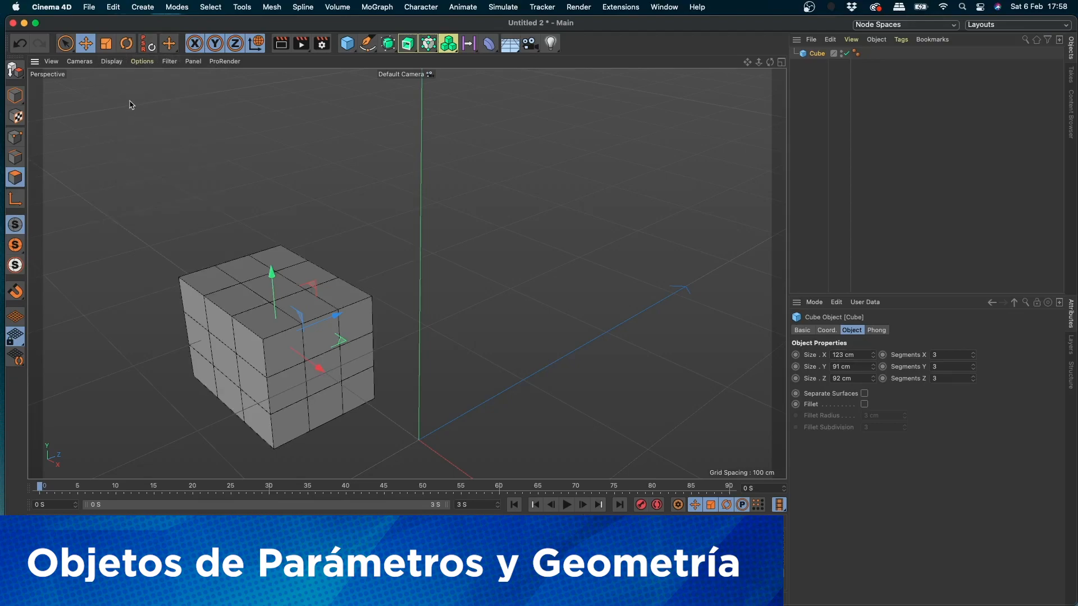
click(973, 354)
click(974, 353)
click(974, 353)
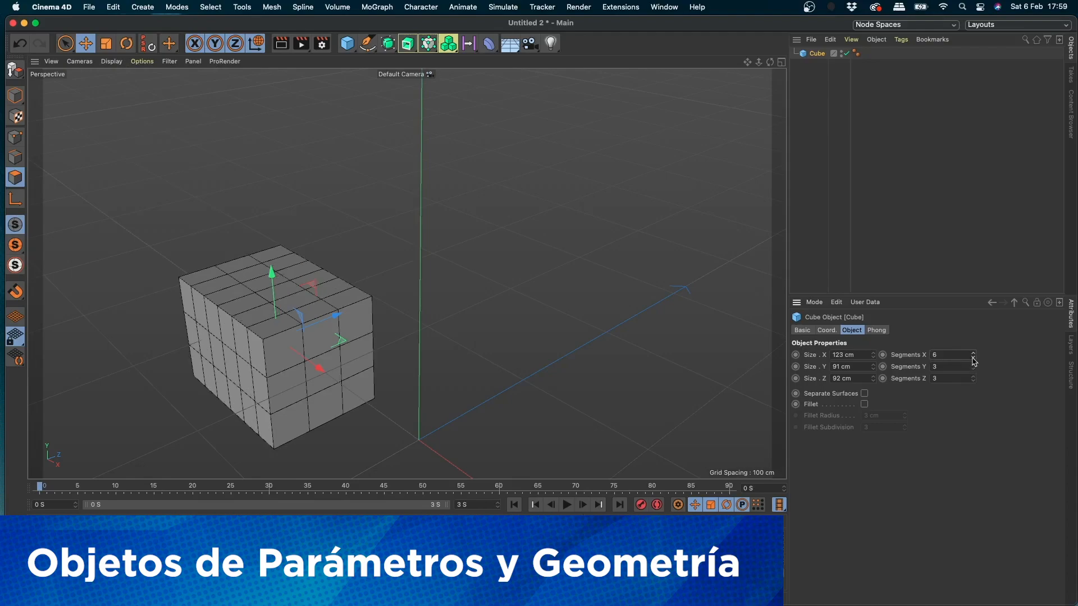
click(974, 358)
click(974, 358)
click(974, 358)
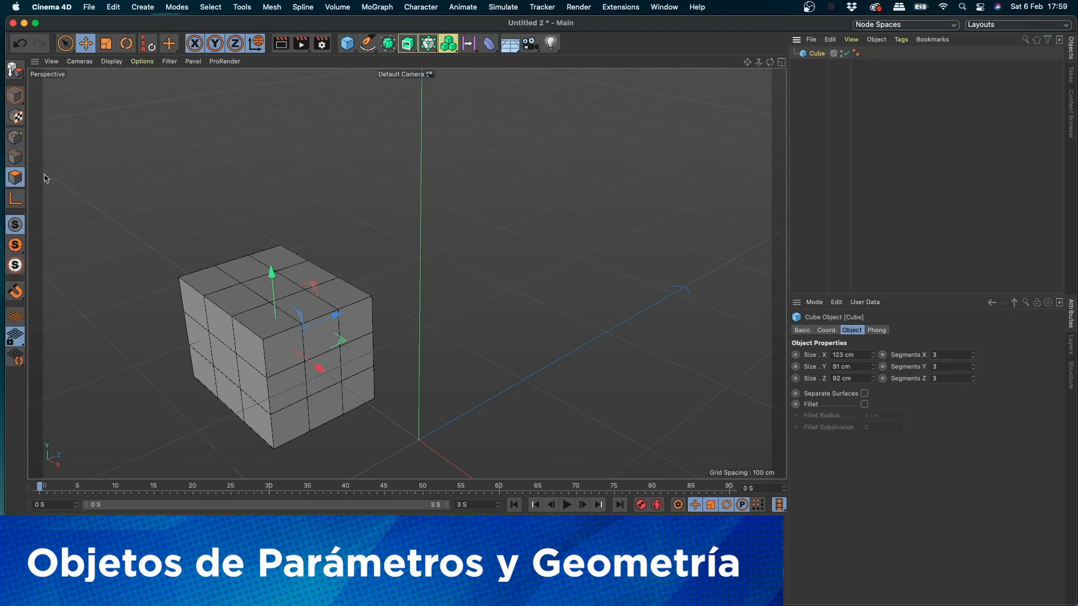
- Move the cube slightly toward the vertical world axis, and try Points, Edges and Polygons modes before returning to Model mode
drag(257, 313, 298, 296)
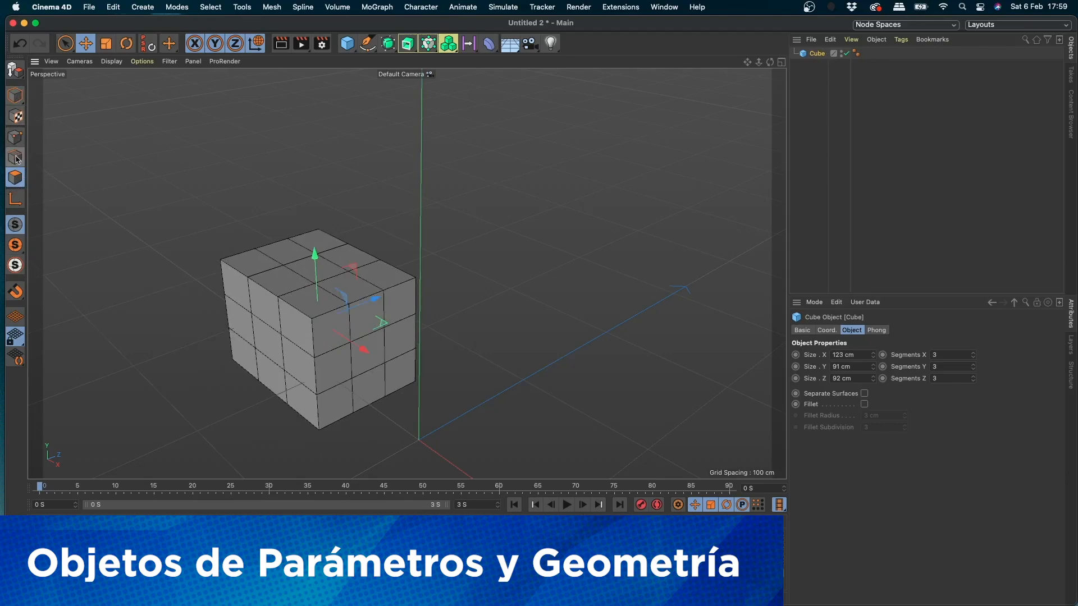
click(17, 96)
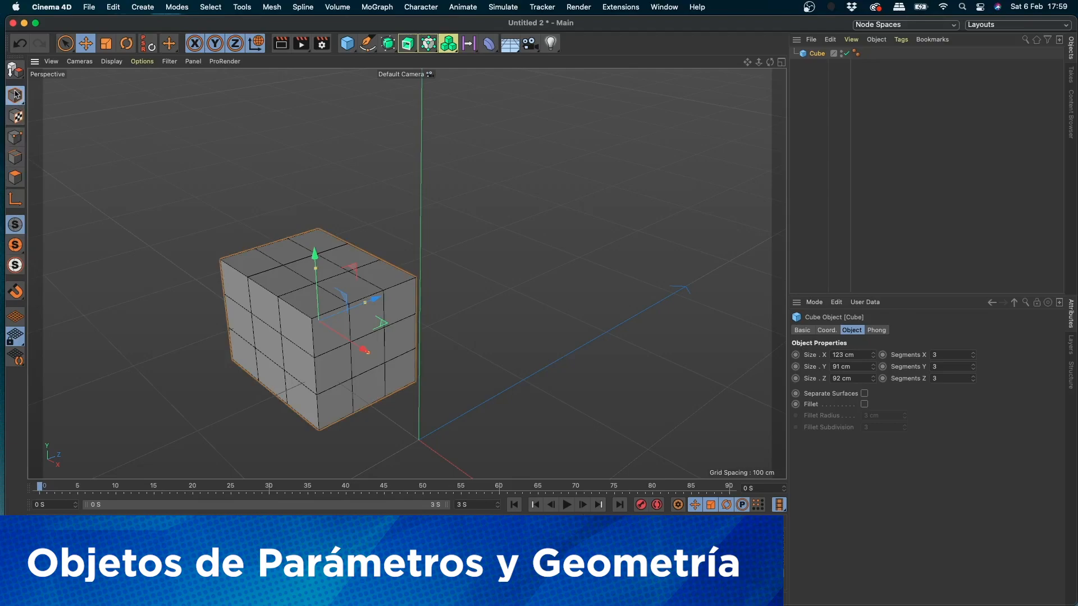
click(18, 138)
click(18, 158)
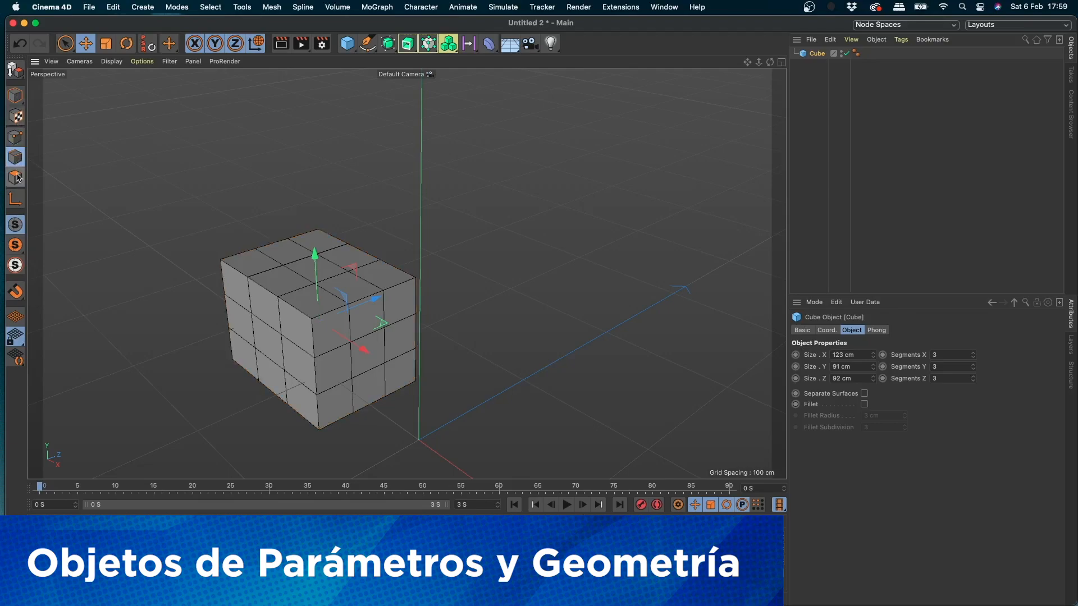
click(17, 178)
click(15, 96)
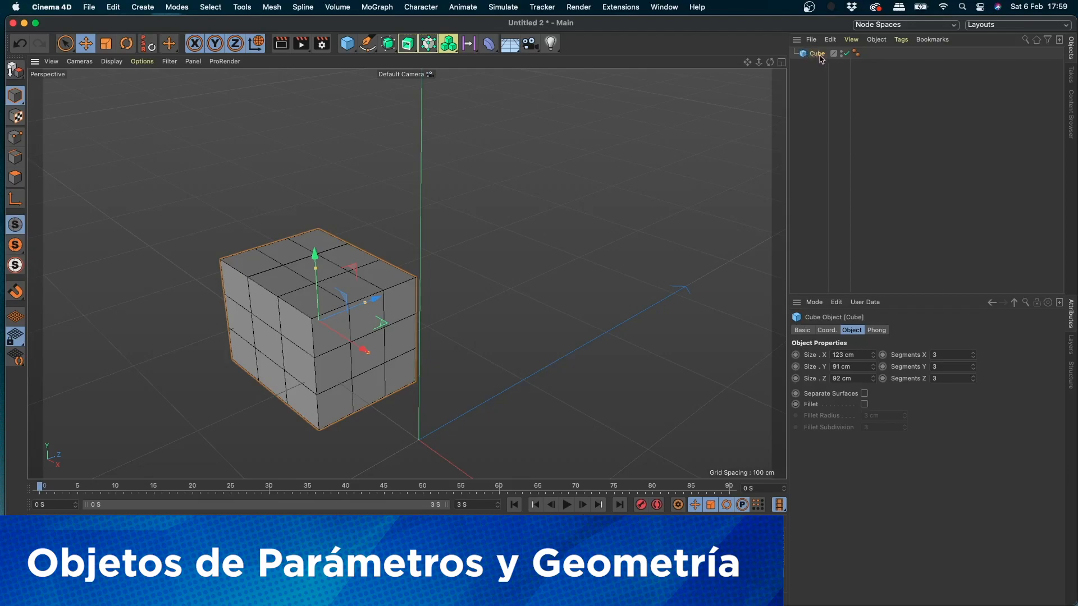
click(65, 43)
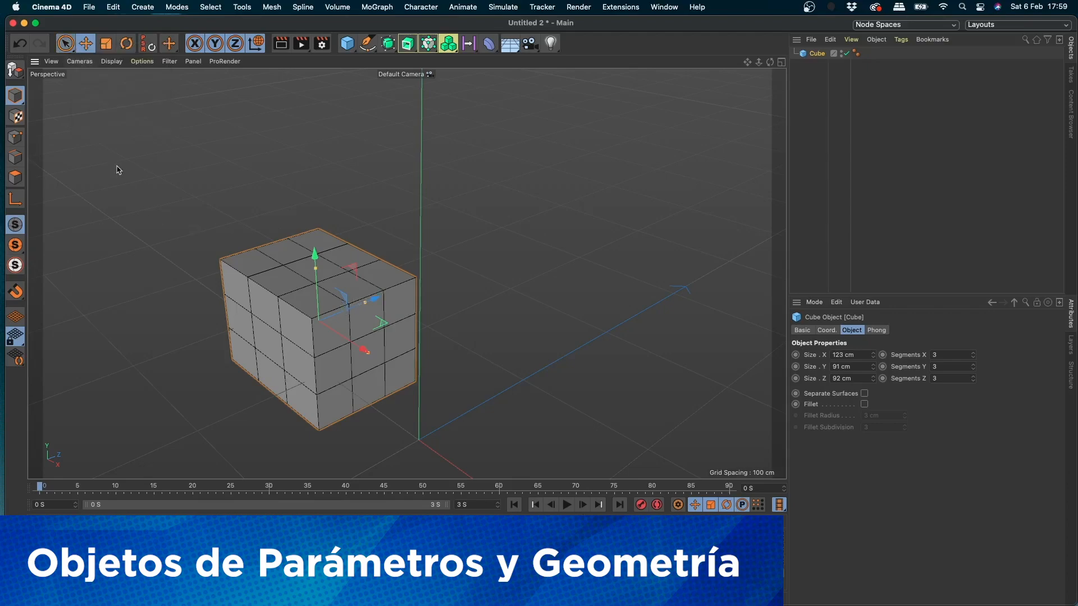
click(66, 43)
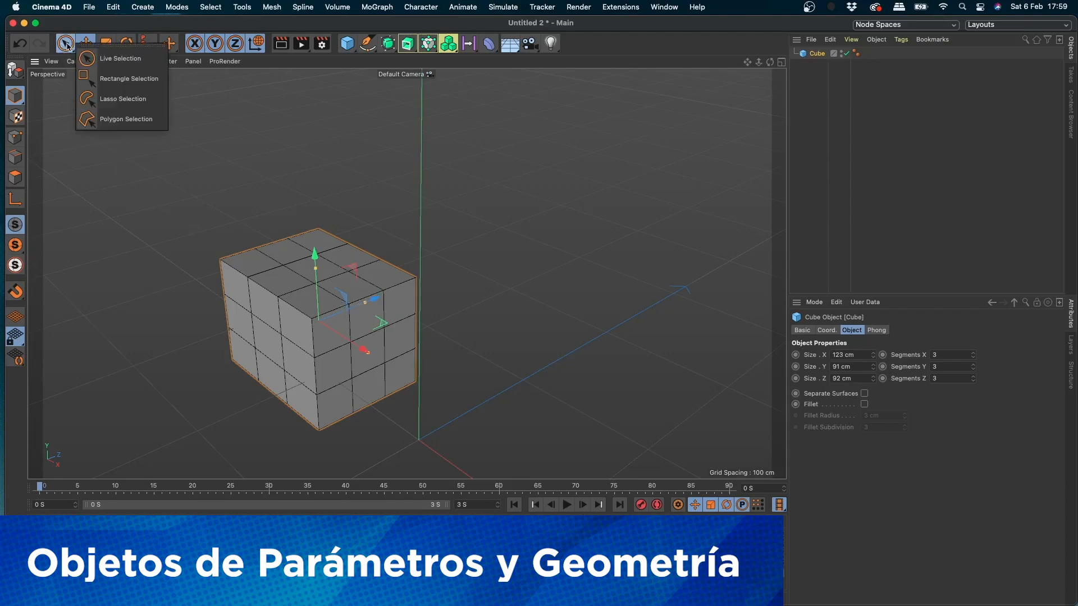
- Duplicate the parametric cube behind the original along its Z axis and make the copy editable
ctrl+drag(366, 301, 605, 206)
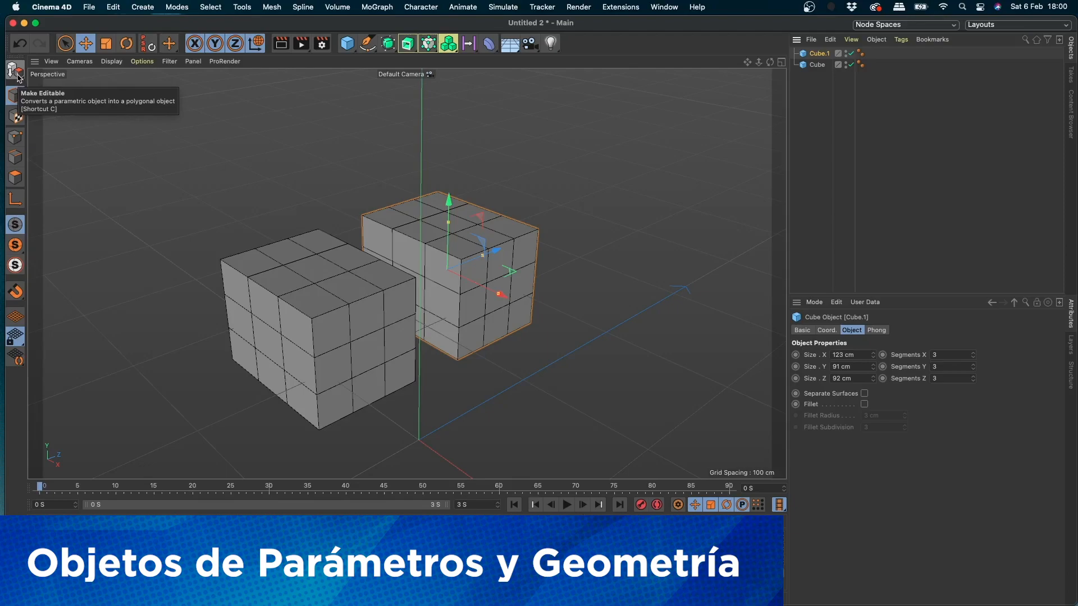
click(17, 70)
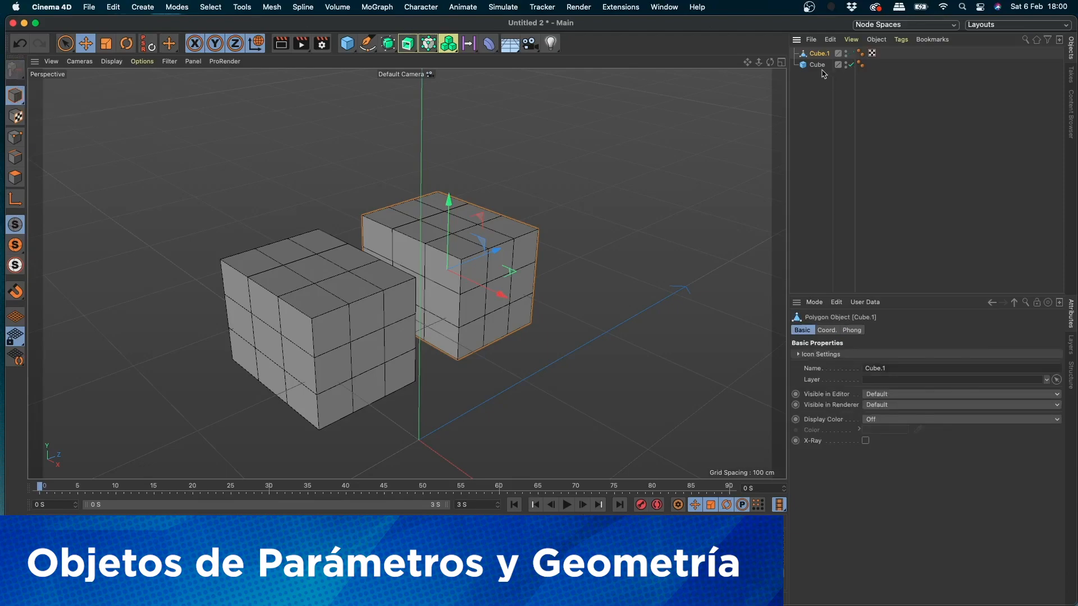
- In Polygons mode, try raising the middle top polygon of the editable cube, and undo the move
click(15, 178)
click(449, 226)
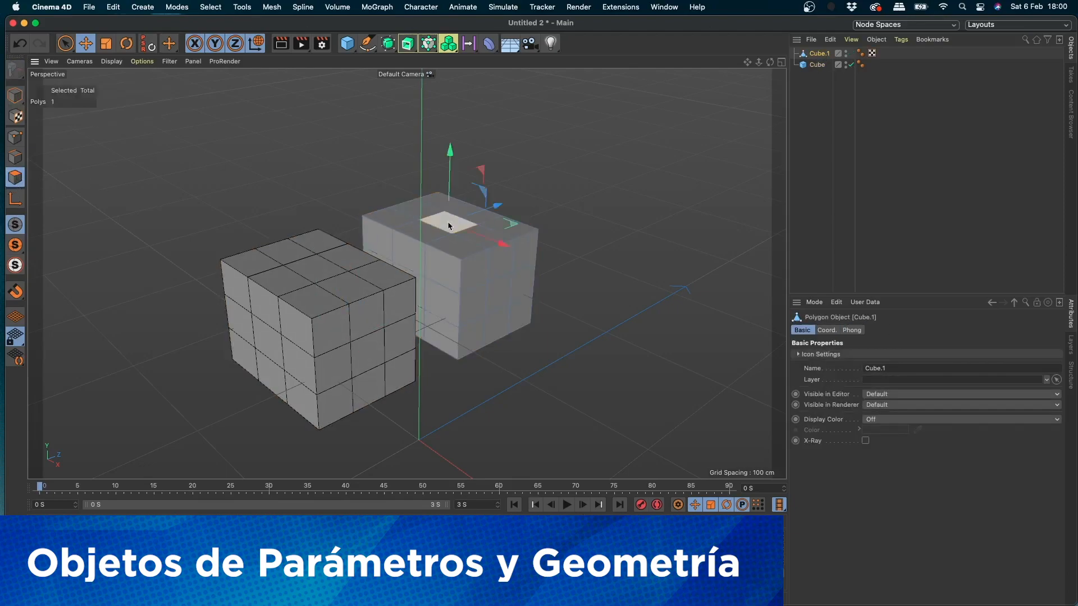
drag(453, 182, 455, 152)
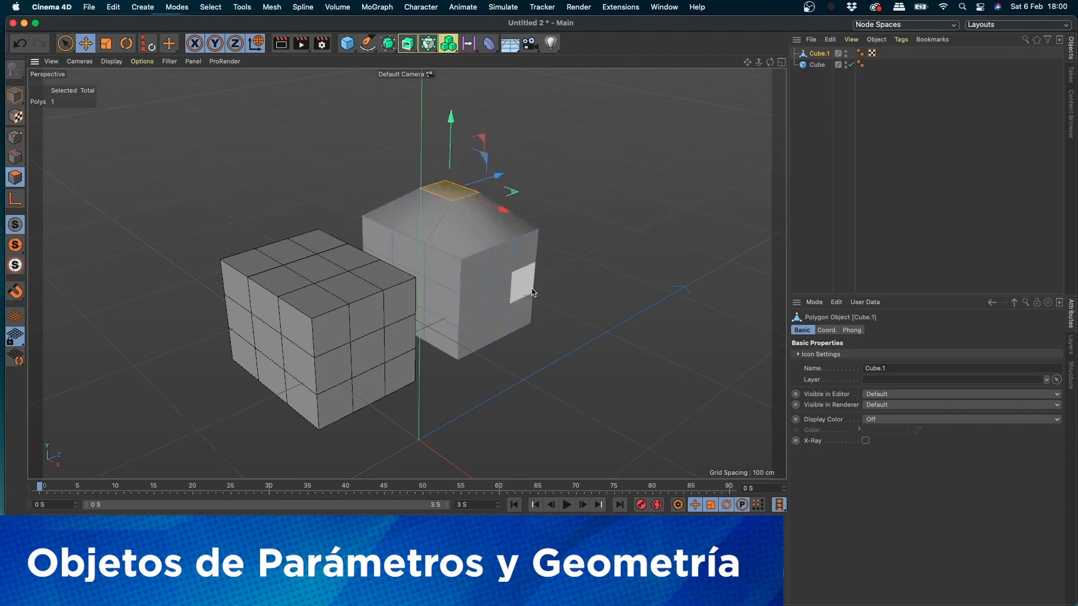
key(super+z)
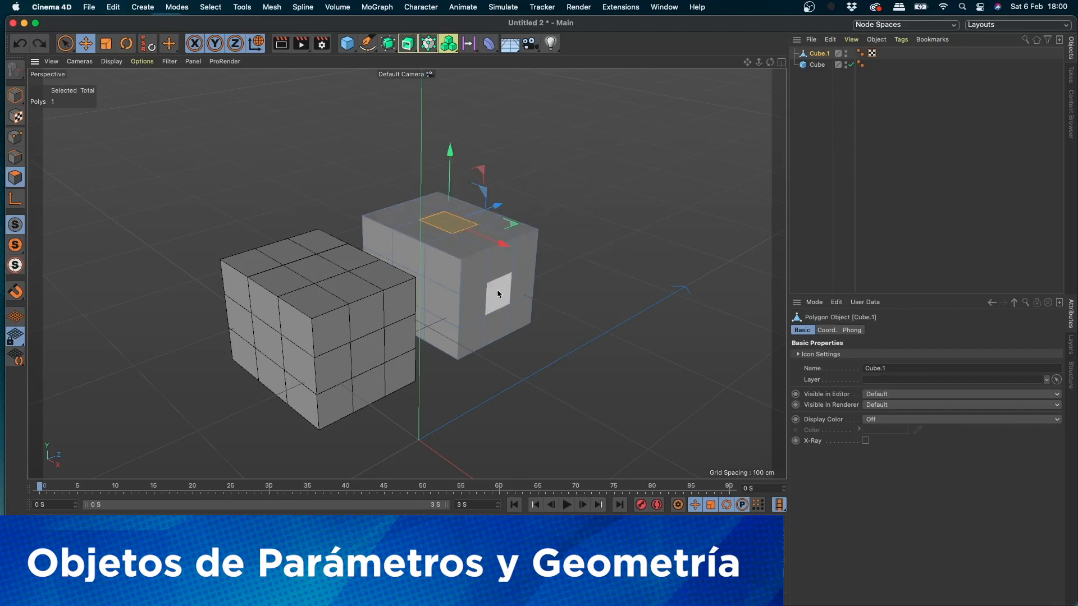
- Switch to Points mode and try moving a point on the editable cube's side, and undo the attempt
click(15, 137)
drag(488, 275, 478, 249)
key(super+z)
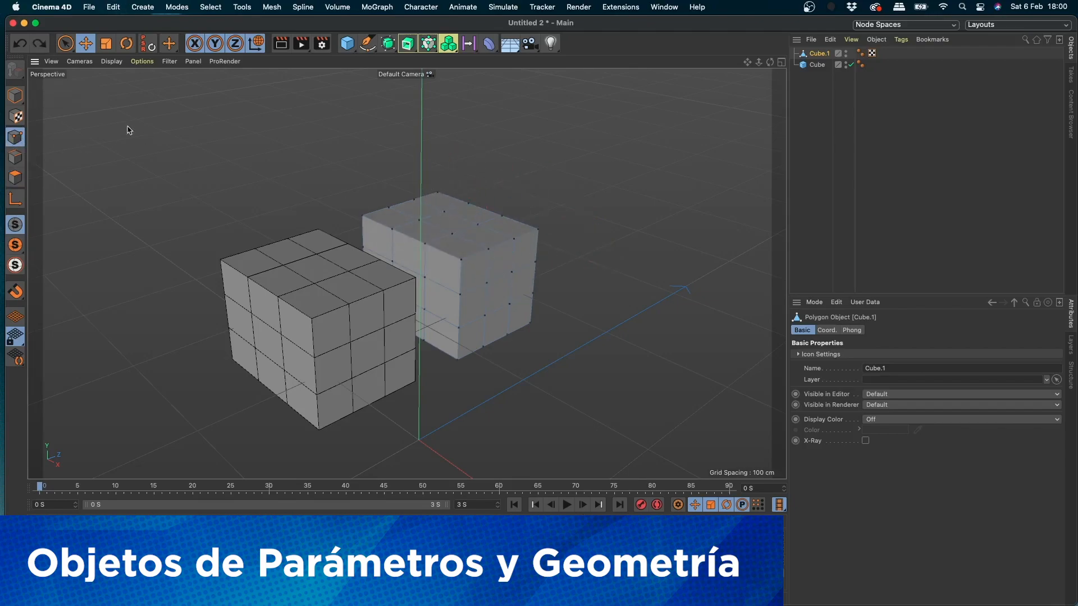
- Select eight points across the editable cube's top with Live Selection and pull them outward, past the cube's body
click(66, 43)
click(65, 43)
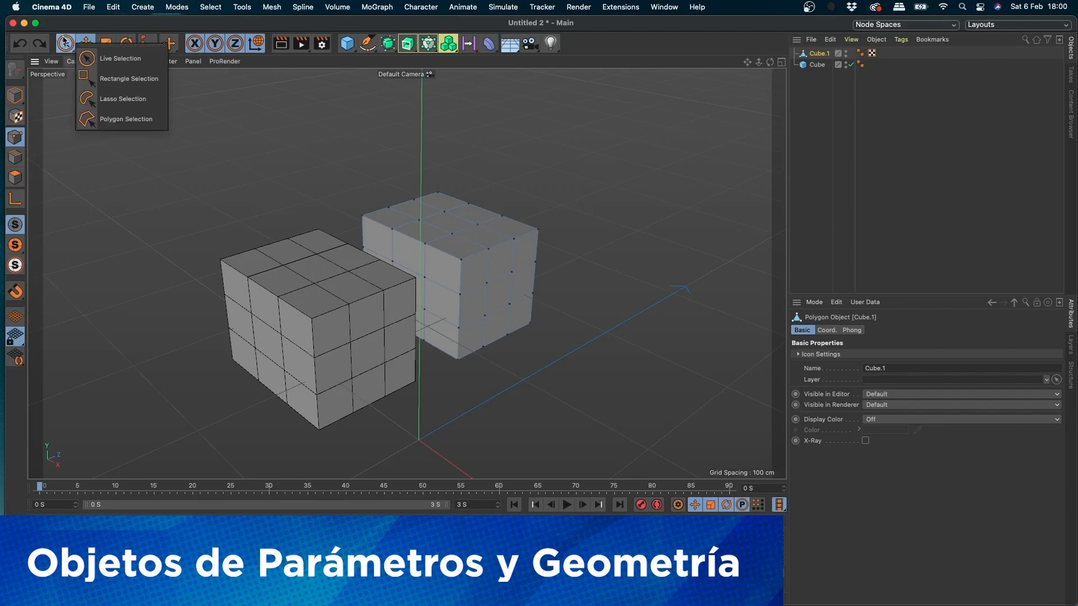
click(159, 59)
mouse_move(425, 242)
mouse_down()
mouse_move(549, 228)
mouse_move(507, 246)
mouse_move(596, 191)
mouse_move(567, 244)
mouse_up()
click(303, 286)
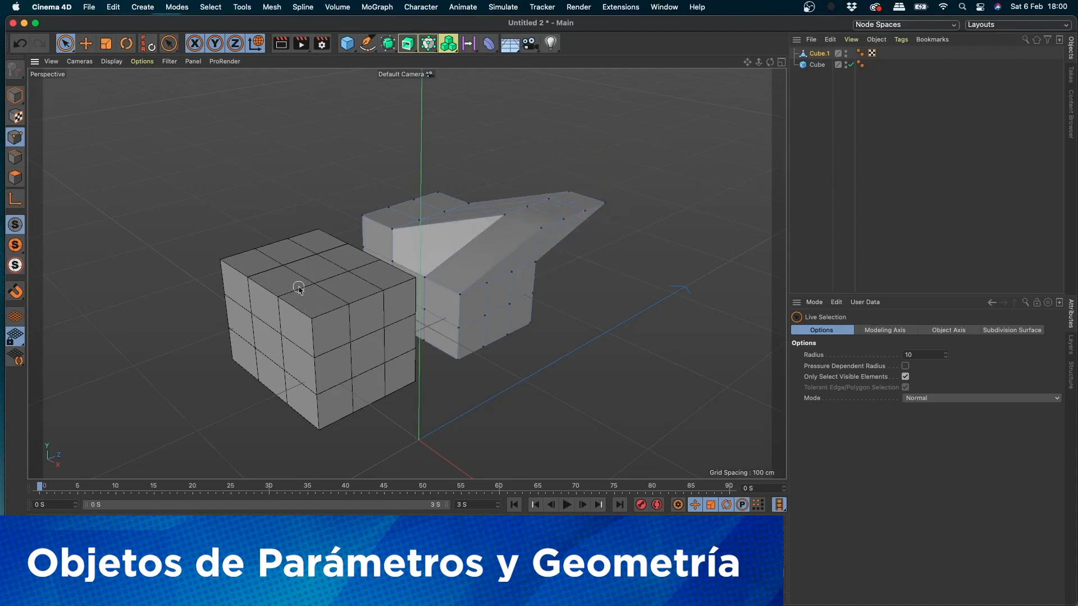
- Reselect the eight pulled-out points of the editable cube and move them back along Z toward its body
click(819, 65)
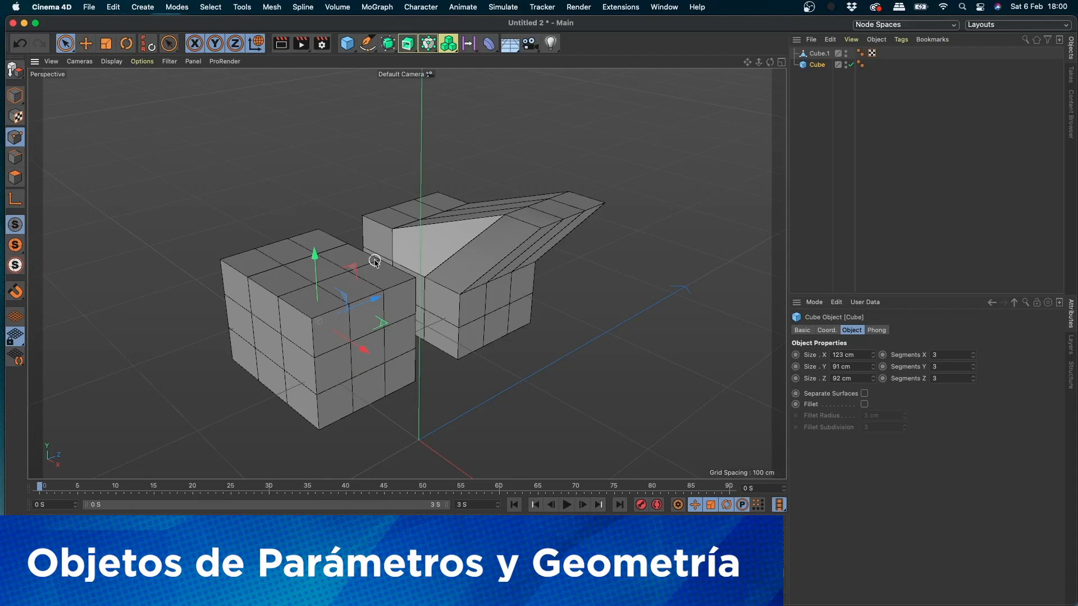
click(819, 54)
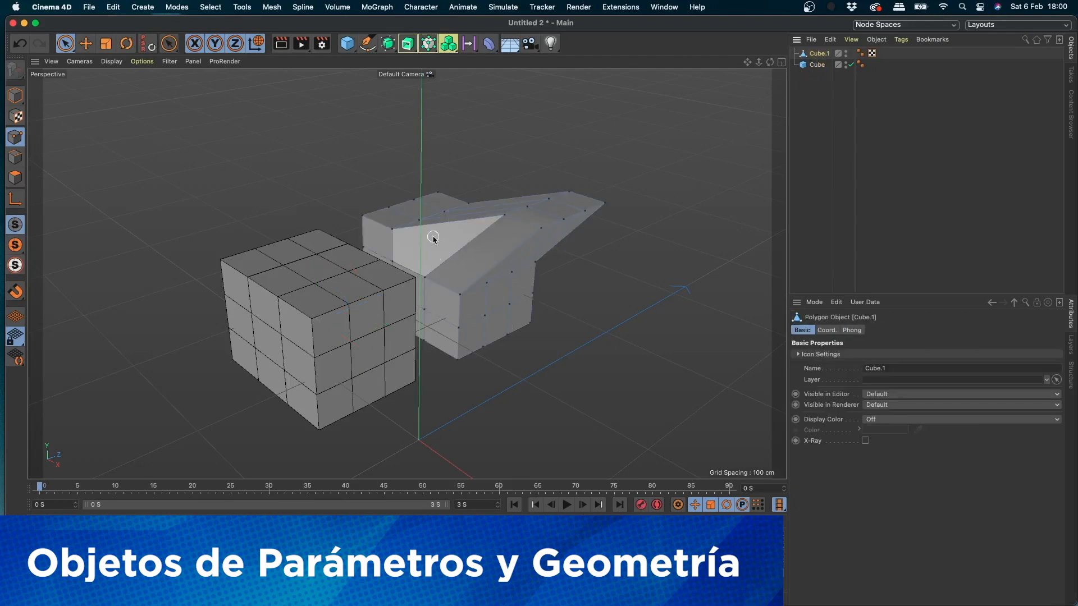
mouse_move(524, 195)
mouse_down()
mouse_move(622, 202)
mouse_move(647, 153)
mouse_up()
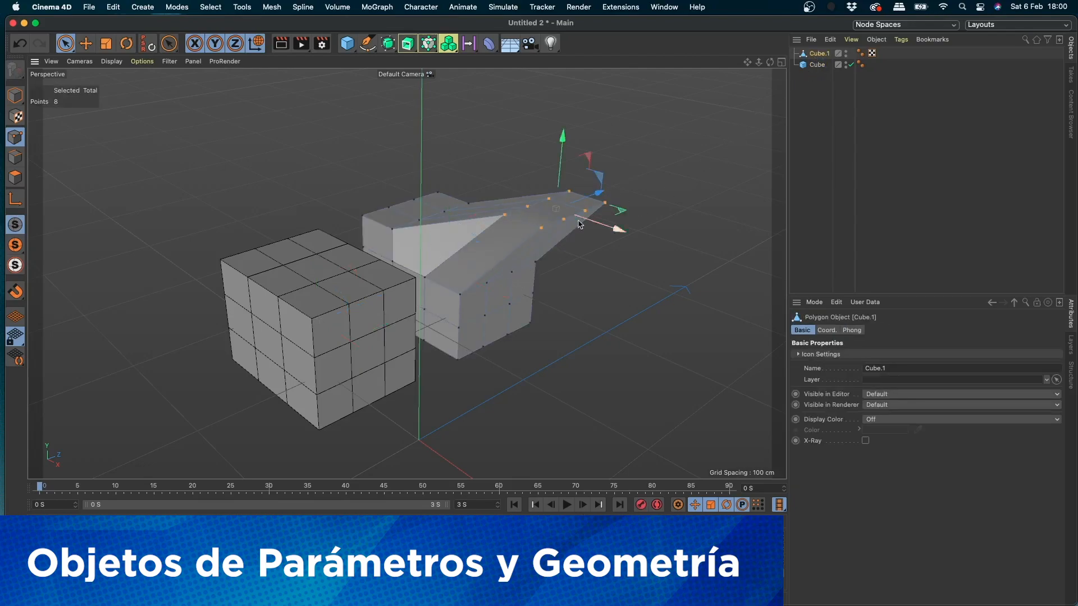
mouse_move(600, 193)
mouse_down()
mouse_move(495, 231)
mouse_move(532, 218)
mouse_move(521, 241)
mouse_up()
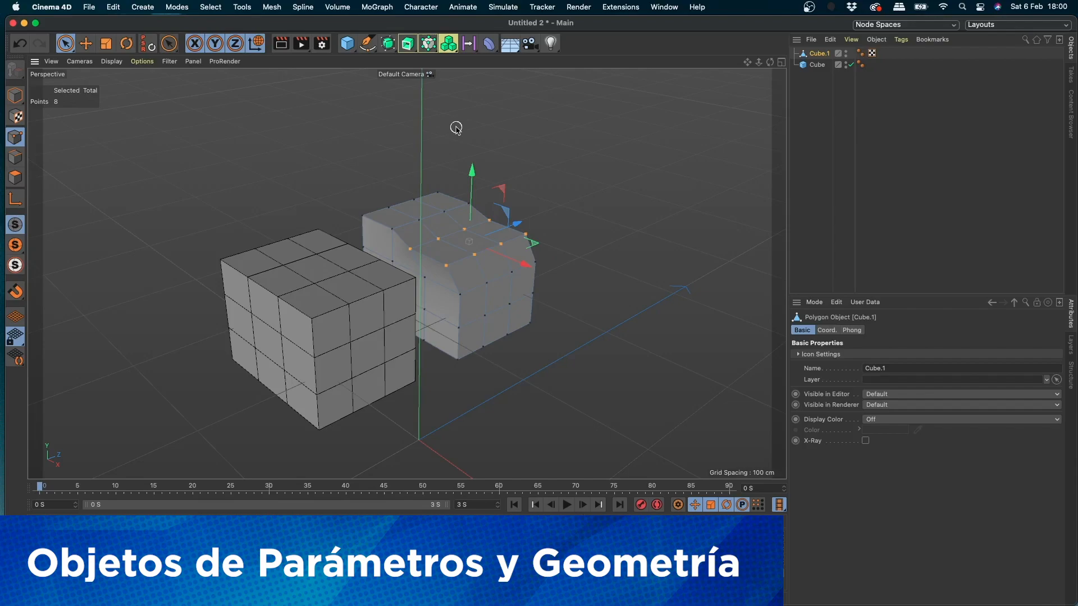
- Select the parametric cube and return to Model mode
click(817, 66)
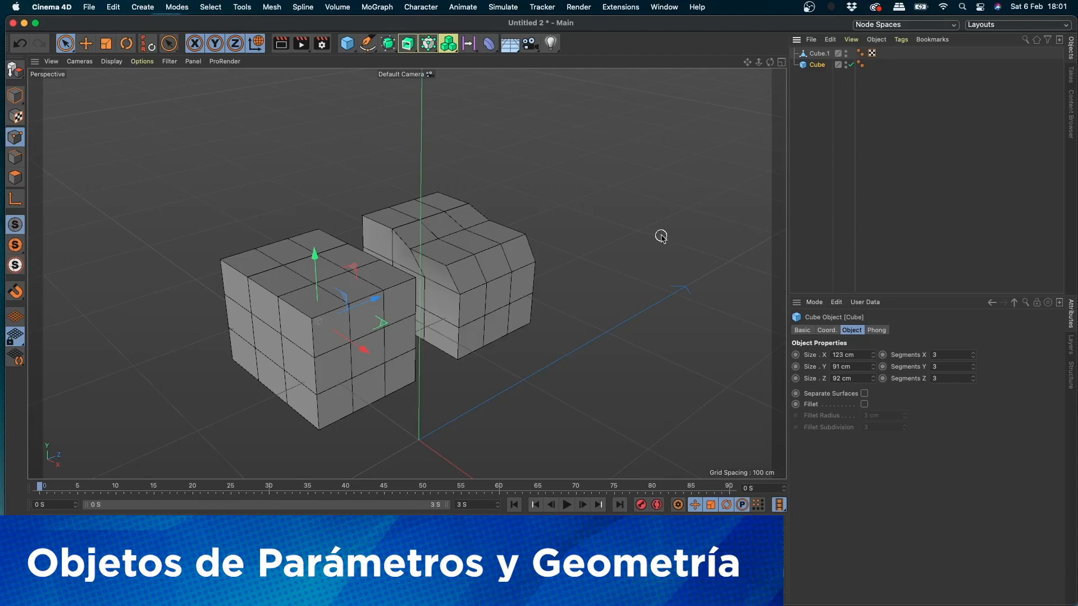
click(347, 44)
click(354, 45)
click(15, 96)
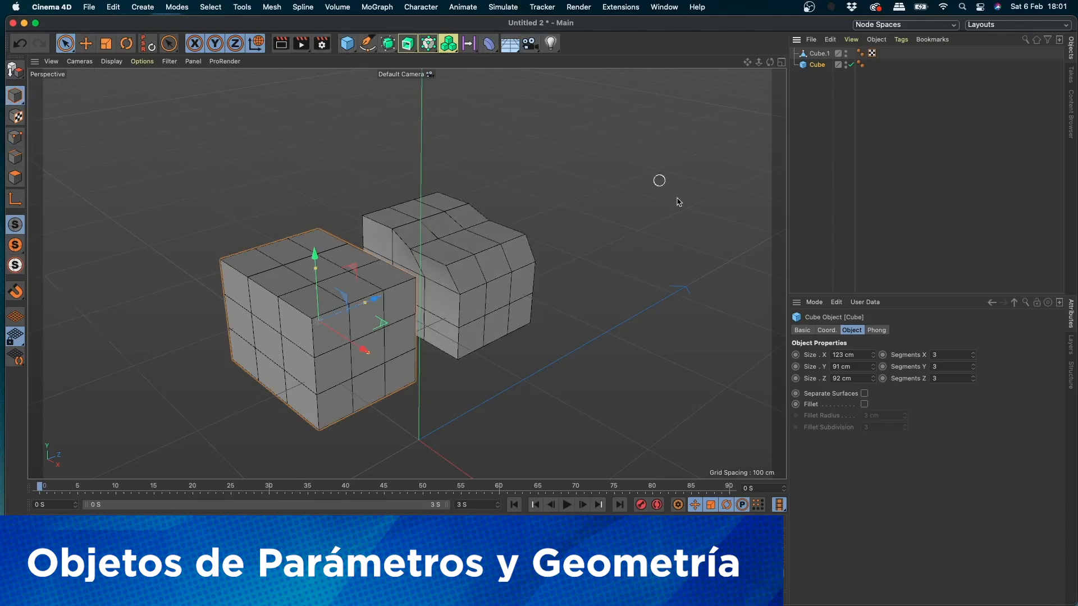
- Show the four-view layout and try zooming in and out in the Top and Perspective views
click(782, 61)
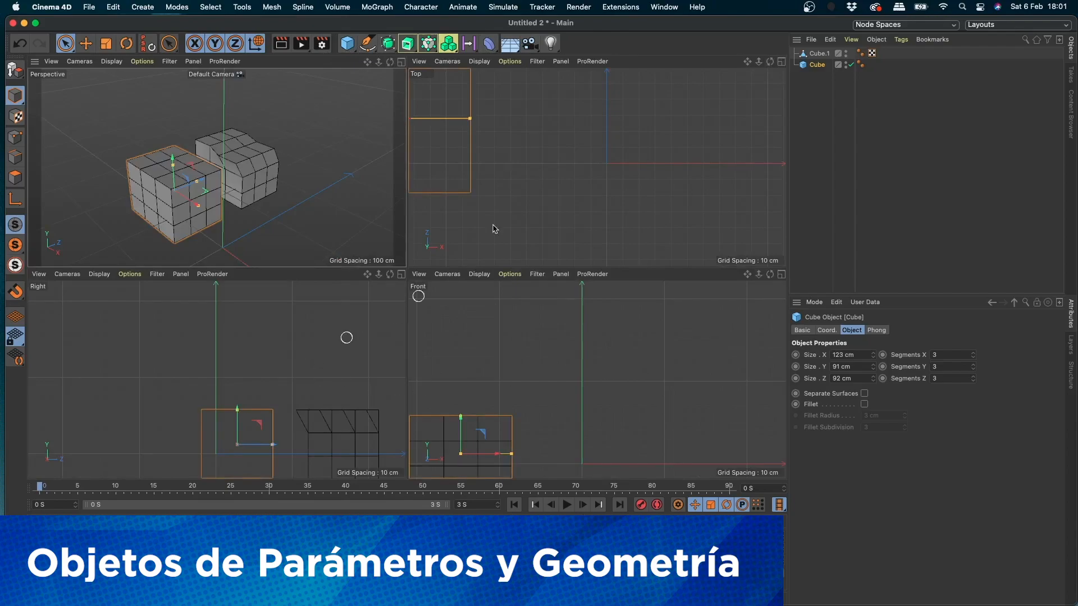
scroll(542, 191, down, 8)
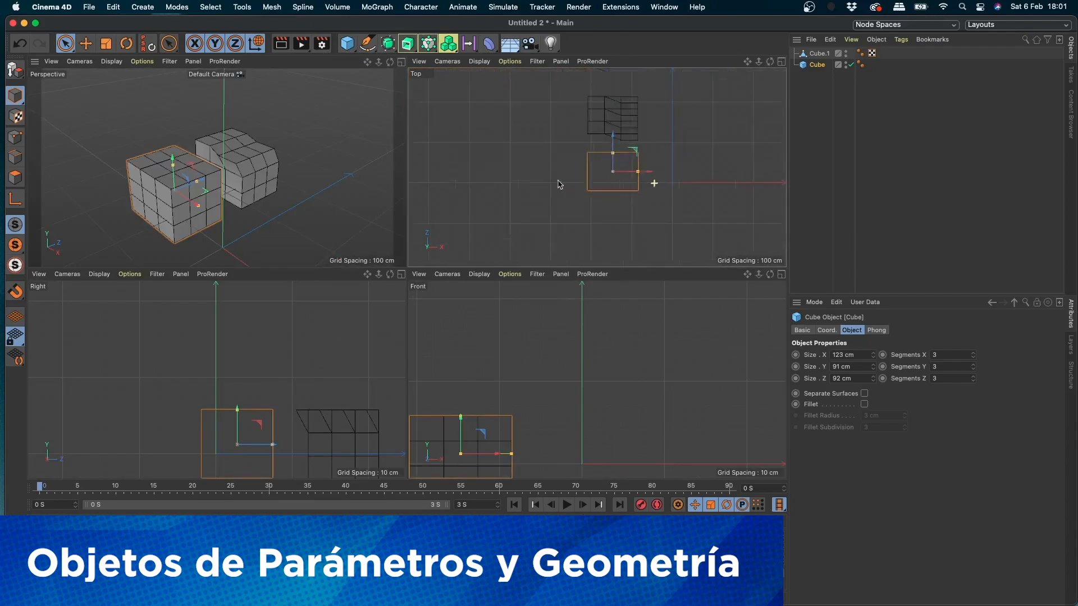
scroll(559, 184, down, 2)
scroll(314, 180, up, 10)
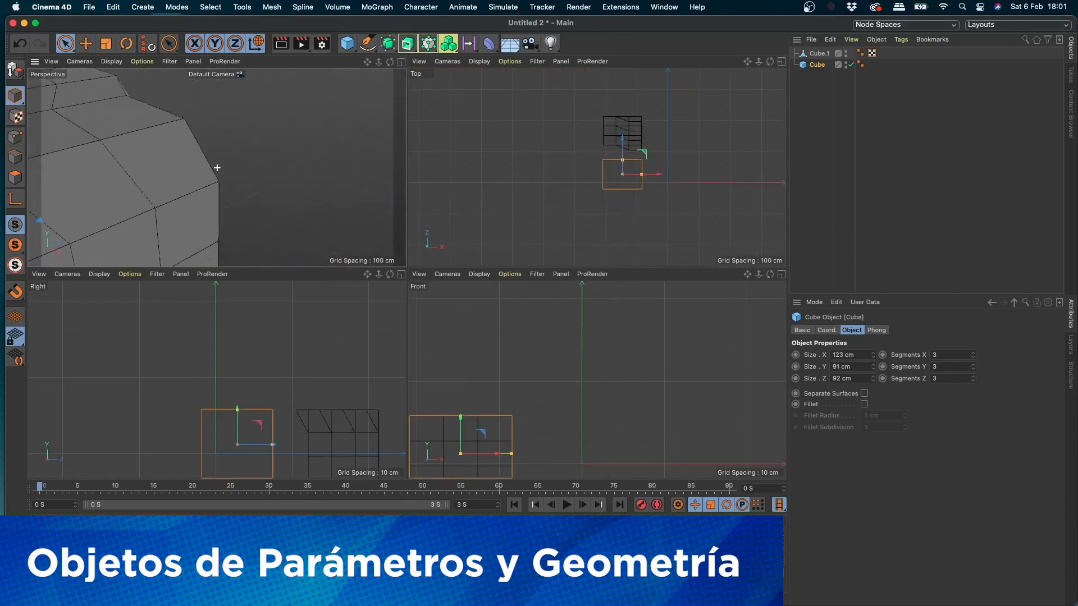
scroll(217, 168, up, 10)
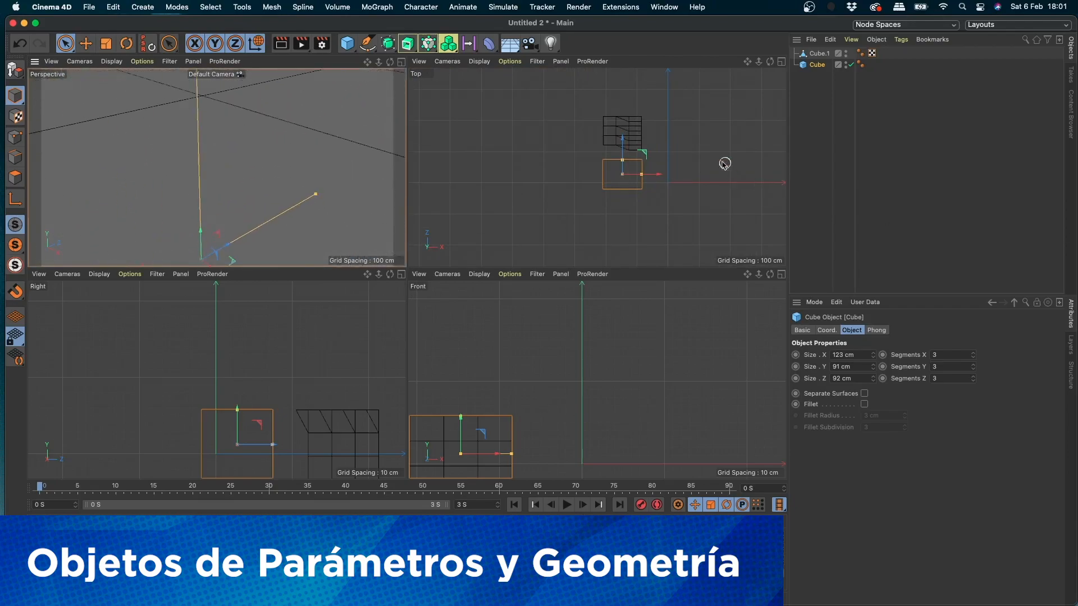
scroll(725, 164, up, 10)
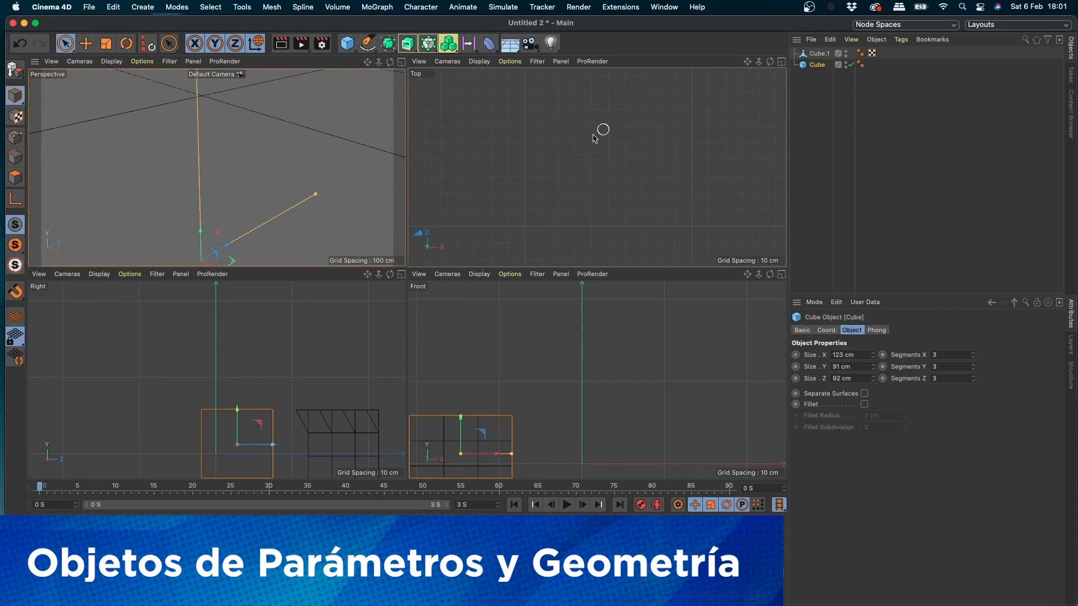
scroll(573, 131, up, 5)
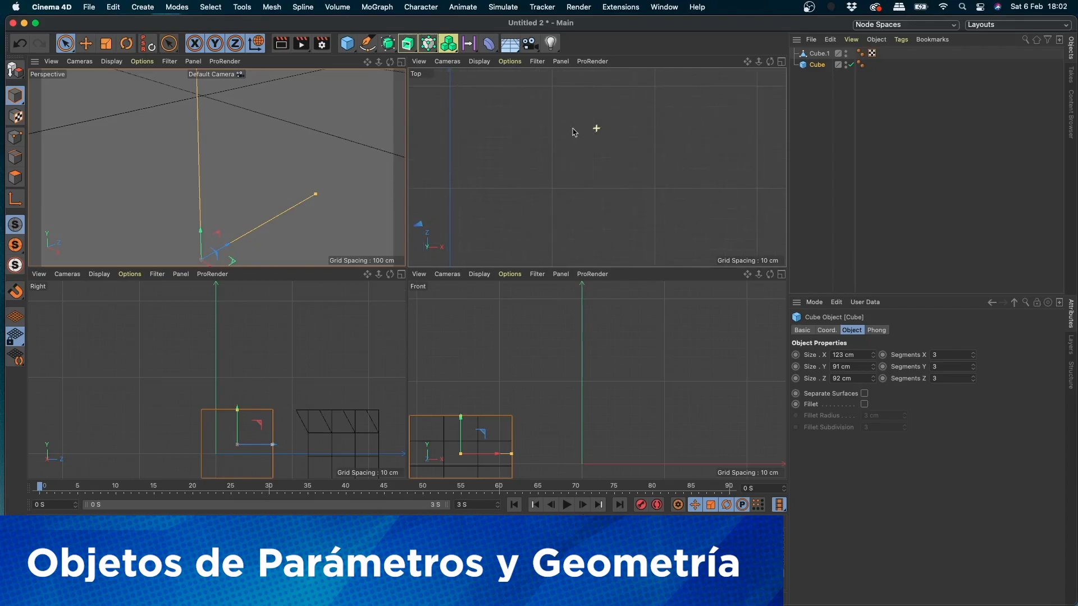
- Frame the parametric cube in the Perspective view and bring both cubes back into the Top view
click(822, 83)
click(820, 54)
click(817, 65)
key(s)
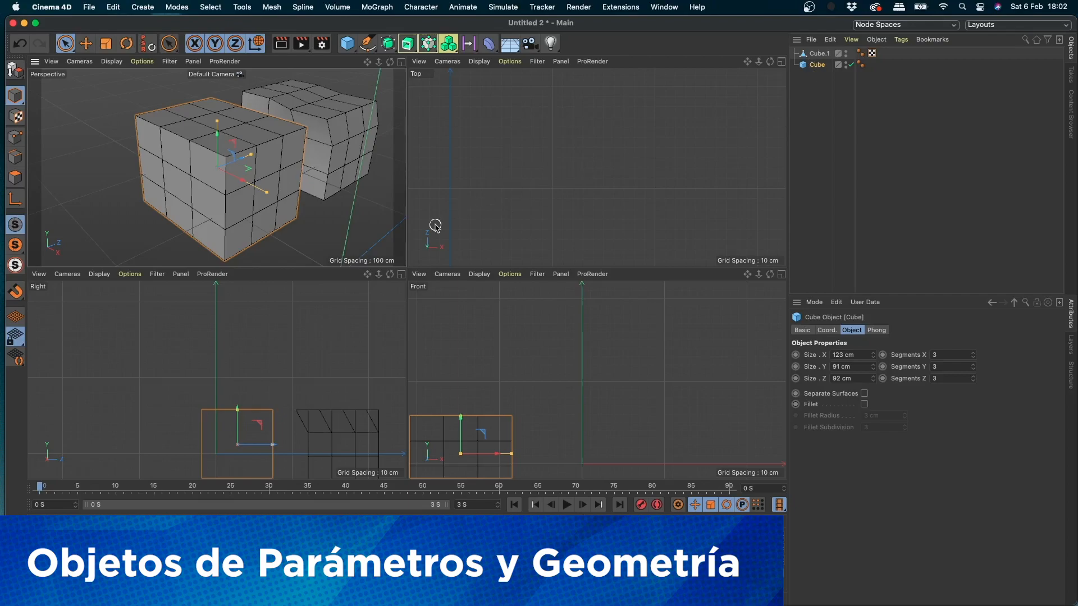
key(o)
scroll(584, 218, down, 5)
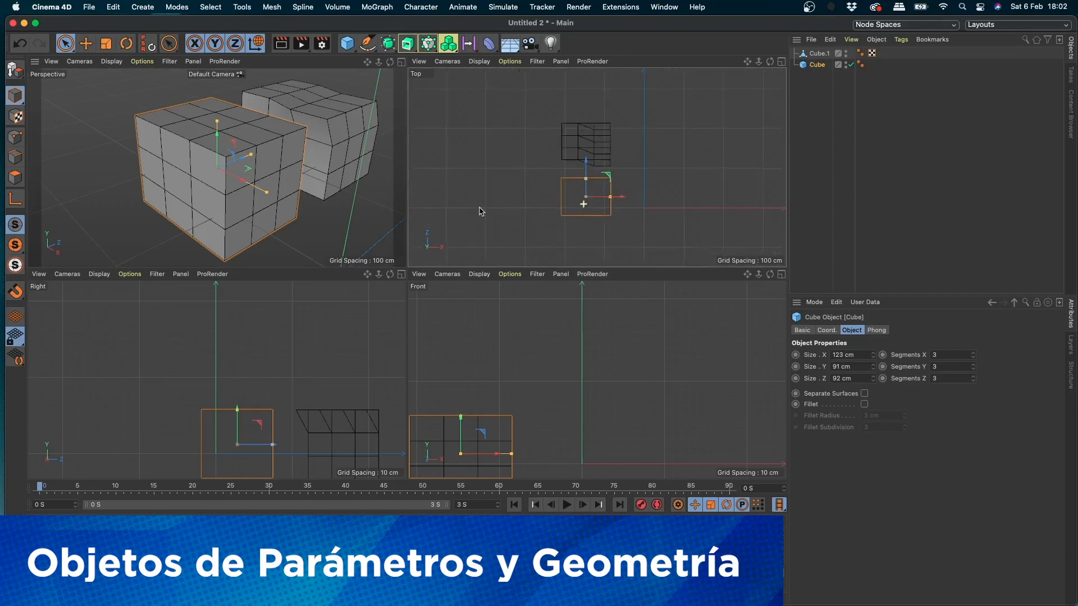
scroll(603, 202, down, 2)
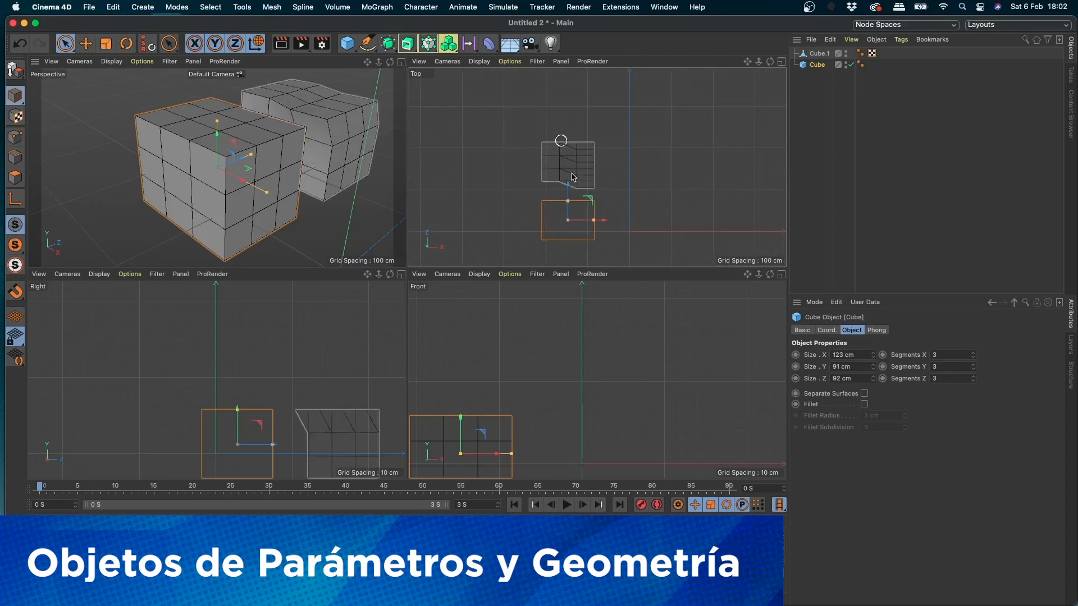
- Select the editable cube in the Top view, and return to a single Perspective view framing both cubes
click(589, 163)
scroll(618, 163, up, 6)
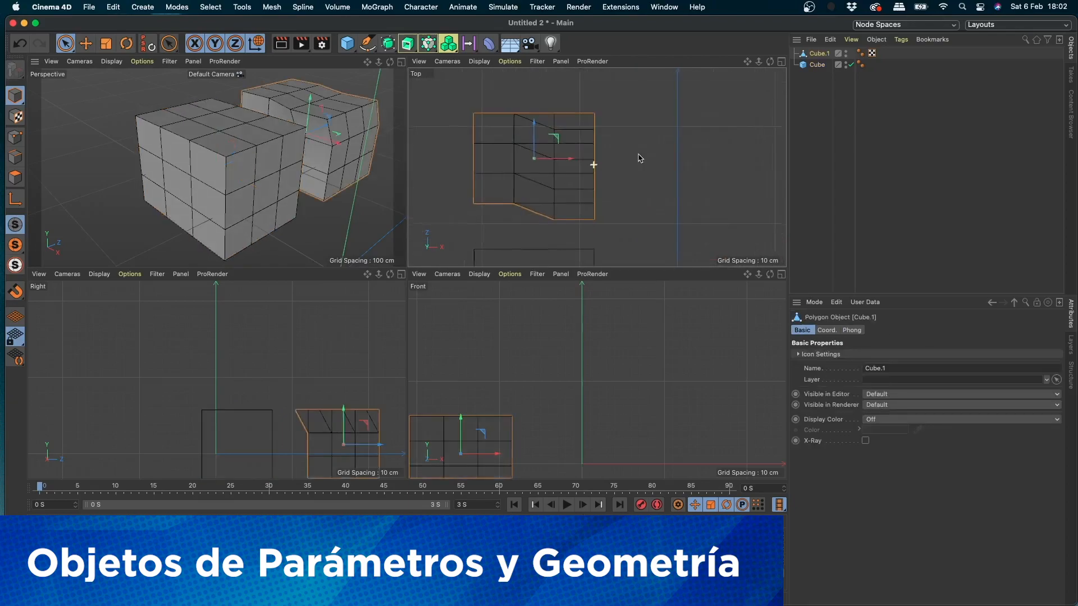
scroll(592, 169, down, 1)
middle_click(373, 140)
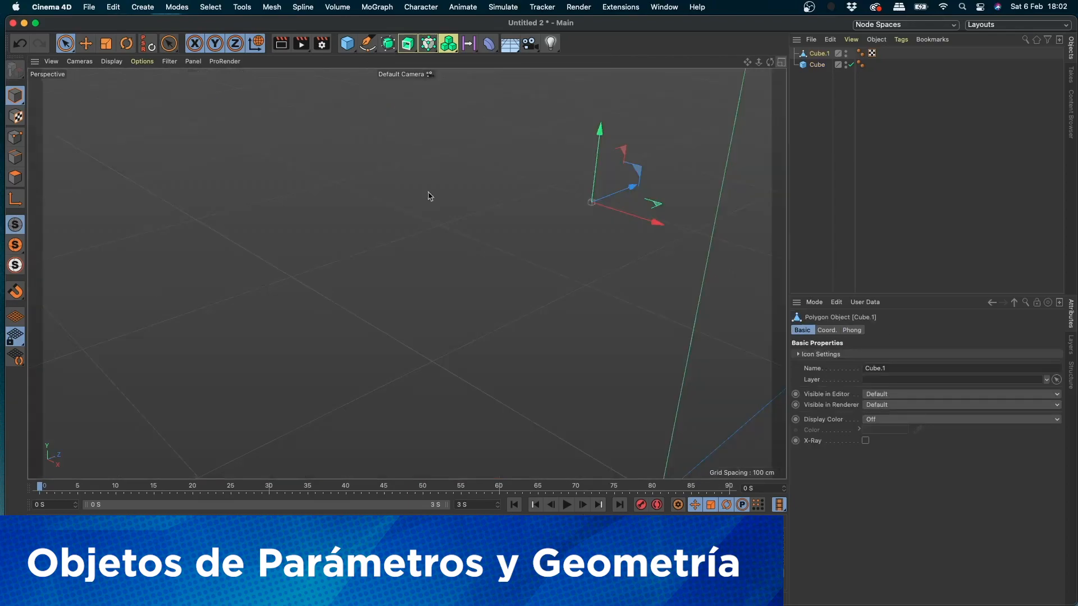
alt+middle_drag(437, 221, 321, 212)
scroll(378, 208, down, 4)
alt+drag(417, 216, 380, 193)
alt+middle_drag(426, 188, 387, 298)
alt+drag(373, 294, 444, 315)
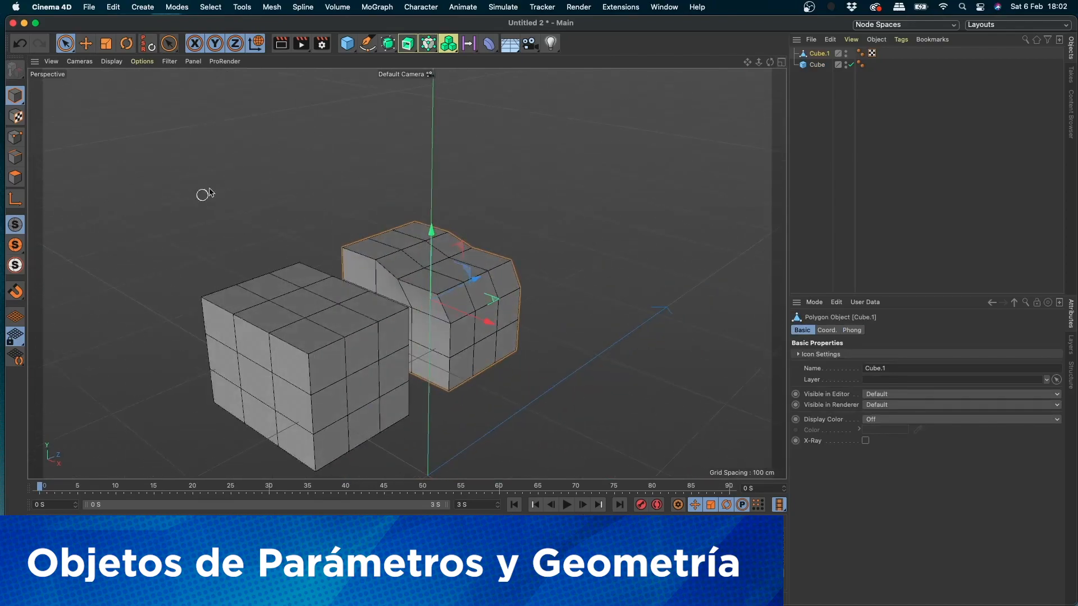
- Compare the attributes of the editable and parametric cubes by selecting them alternately, ending on the parametric cube
click(816, 65)
click(820, 54)
click(817, 65)
click(819, 54)
click(817, 65)
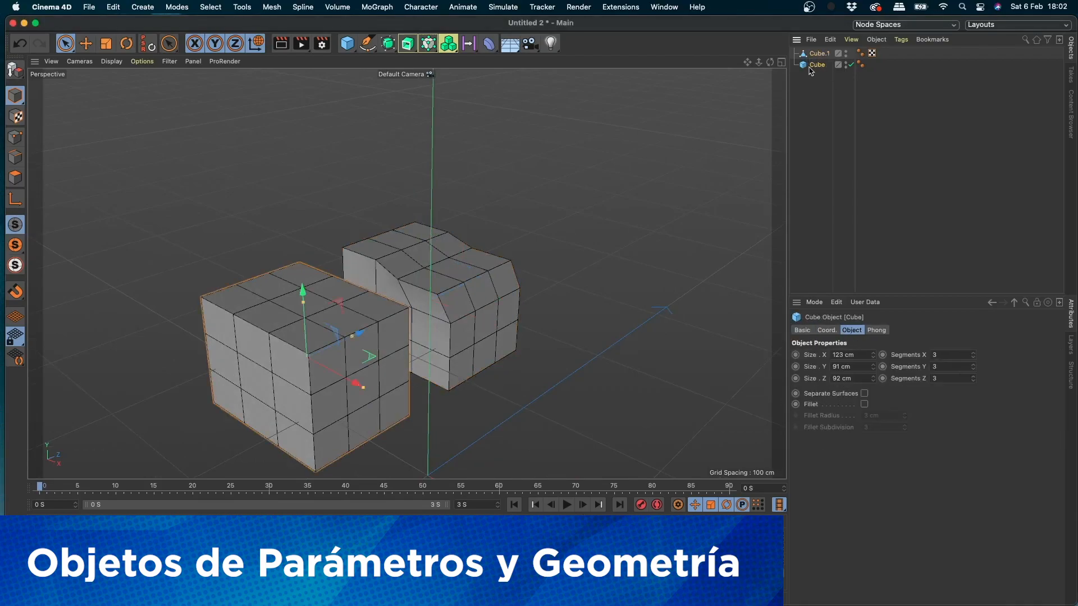
click(849, 65)
click(851, 65)
- Resize the parametric cube to 200 cm in X and 293 cm in Y
drag(876, 358, 757, 349)
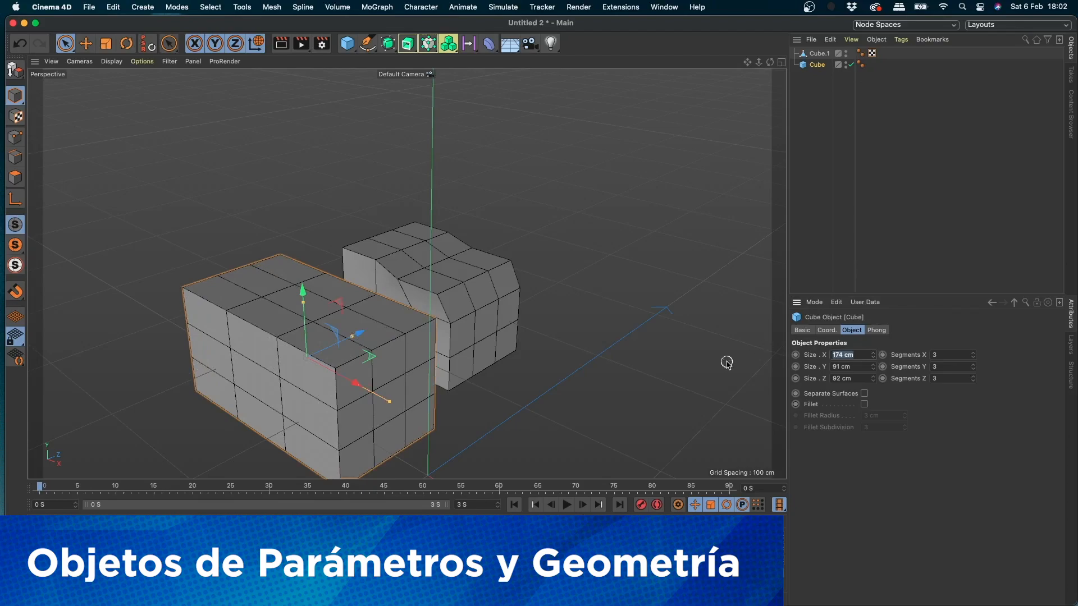
key(Return)
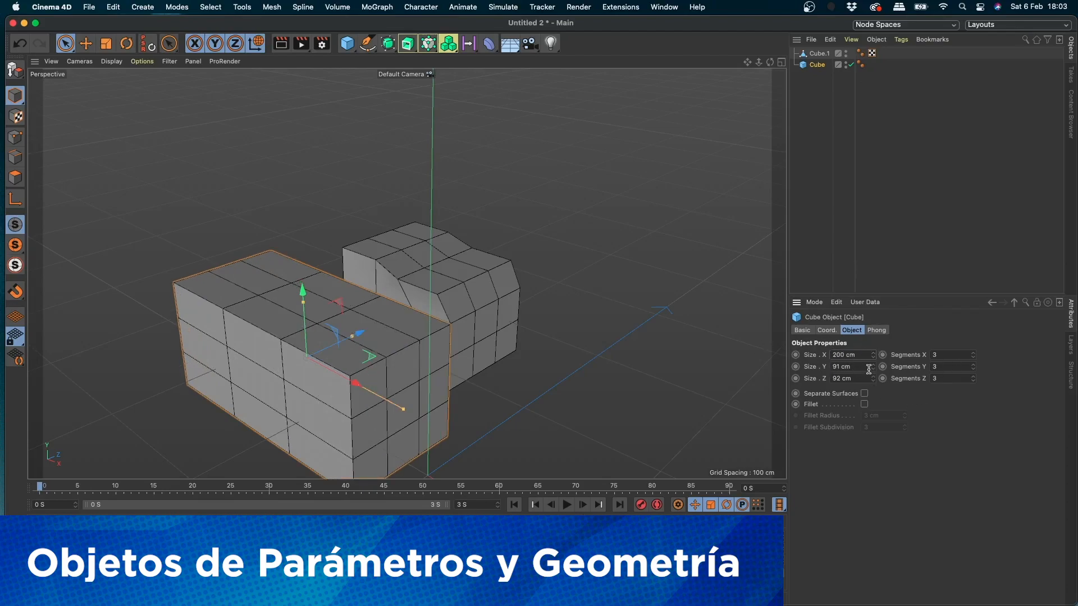
drag(873, 368, 874, 255)
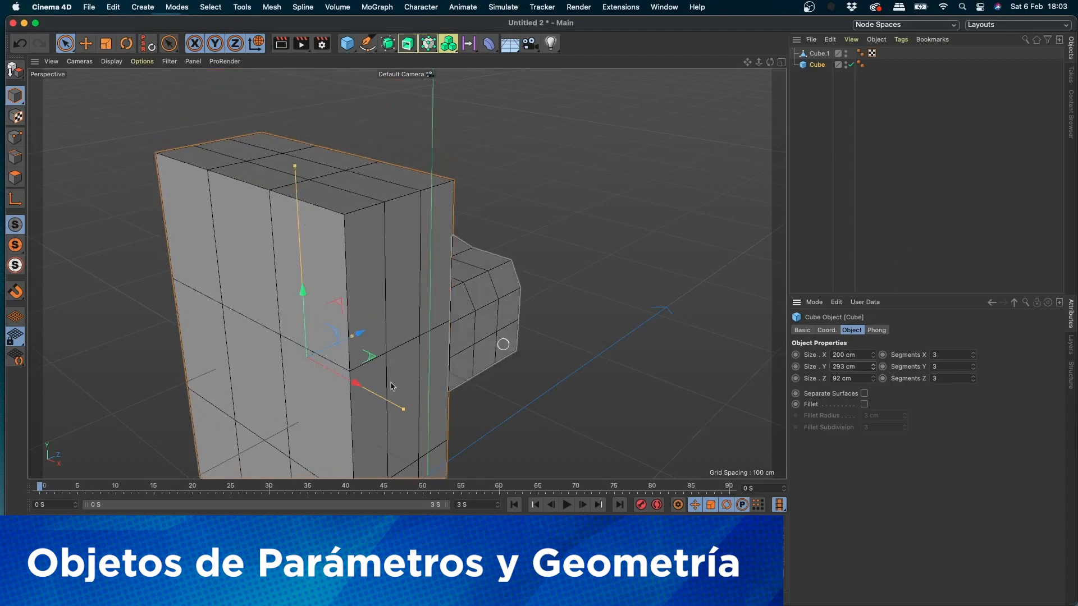
- Move the parametric cube along its X axis away from the editable cube, and clear the object selection
drag(356, 380, 217, 299)
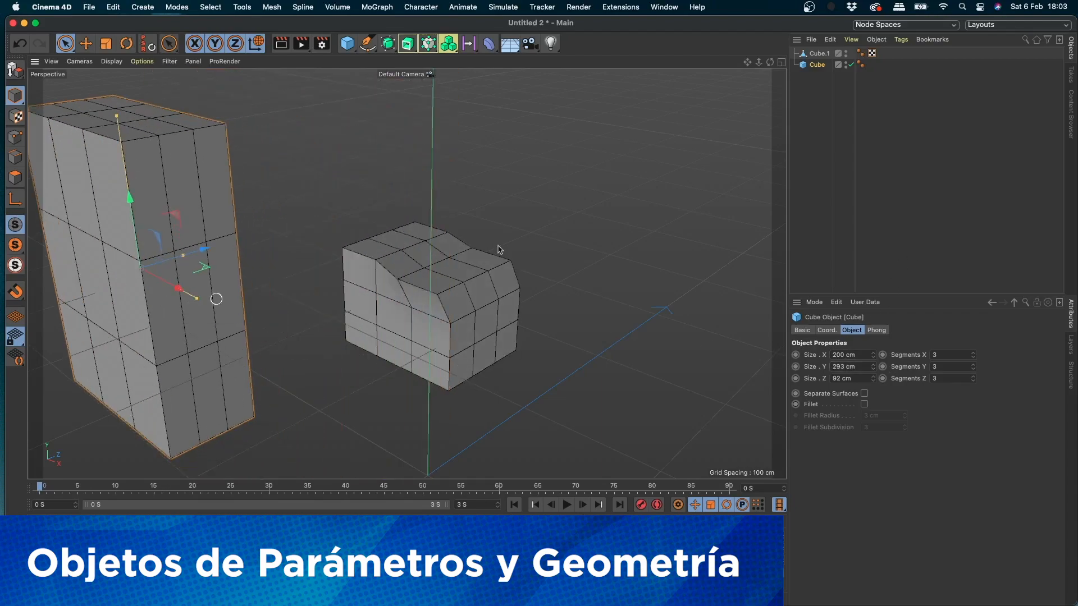
click(824, 55)
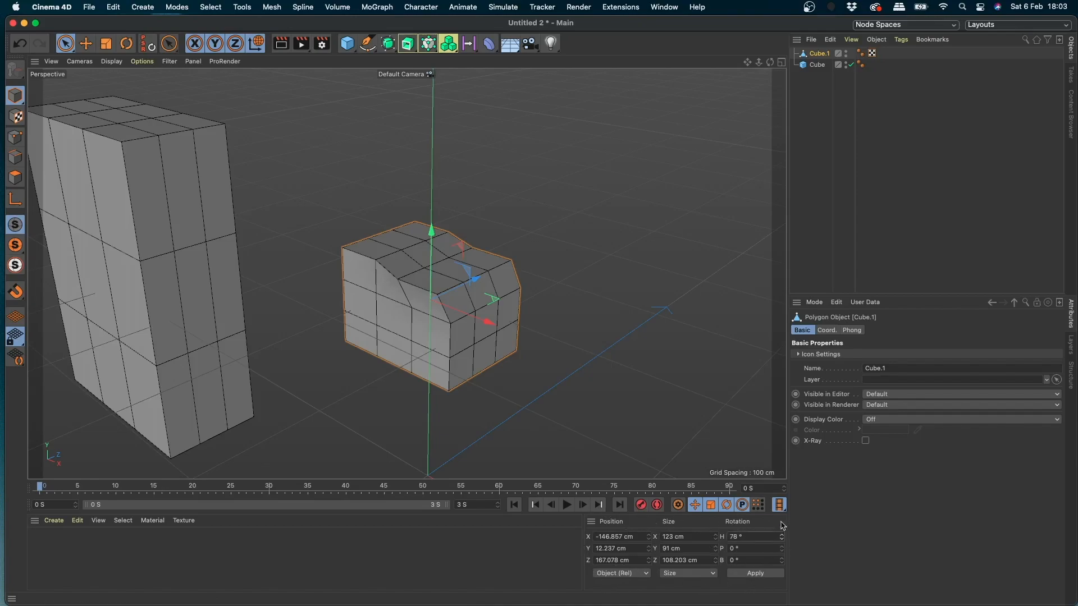
click(841, 232)
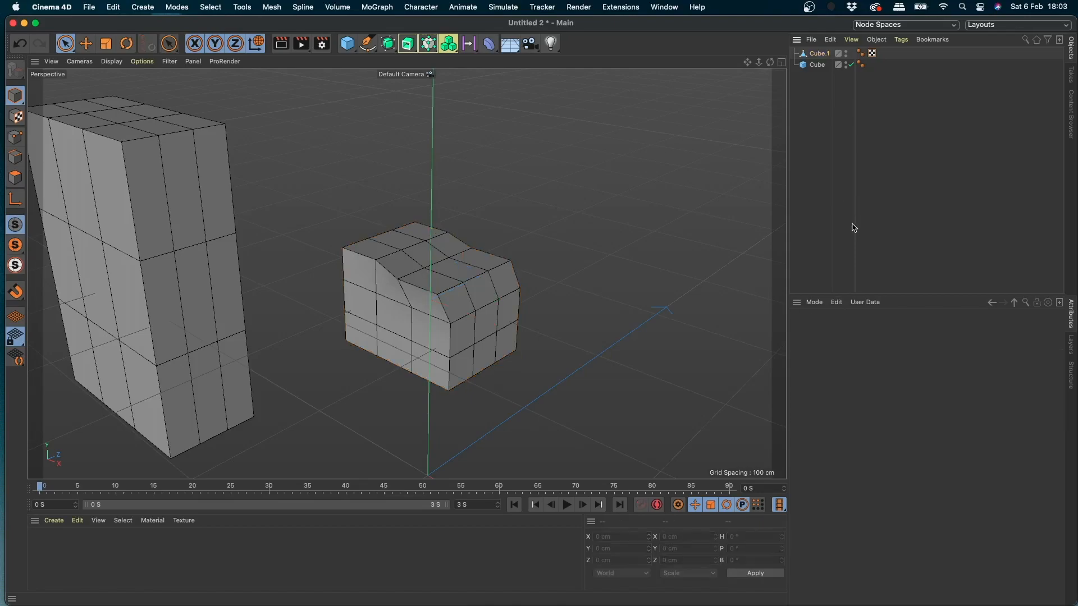
- Select the editable cube and the parametric cube in turn to review their attributes, ending with the parametric cube selected
double_click(821, 53)
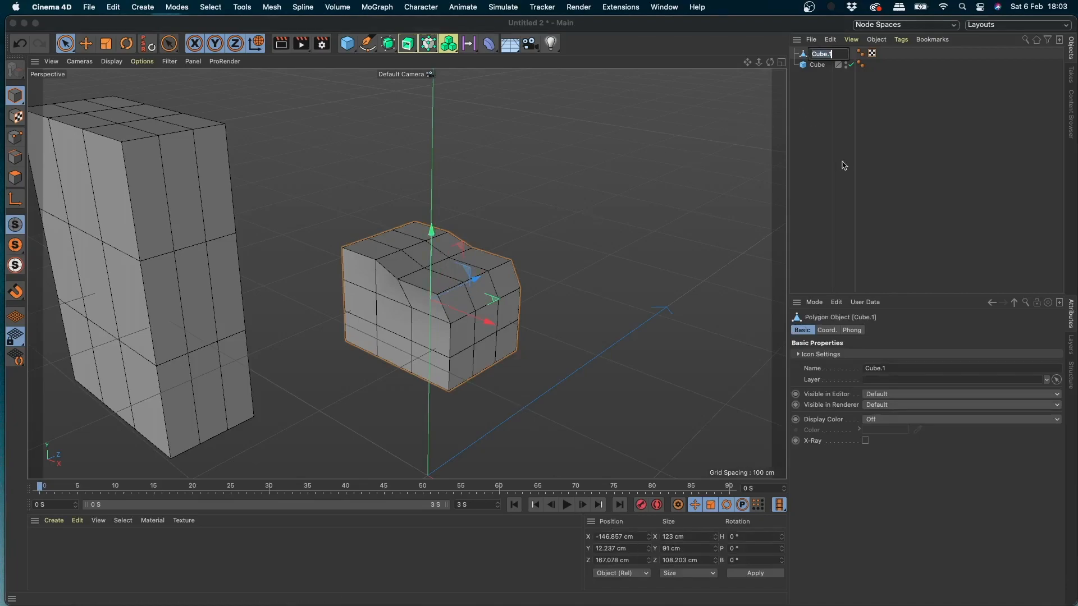
key(Return)
click(819, 66)
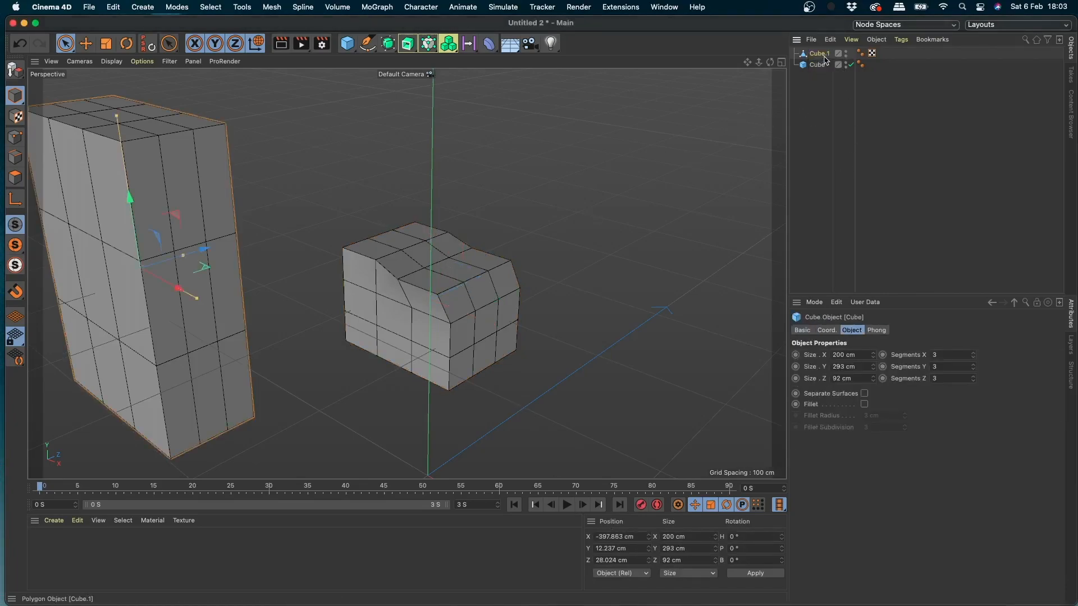
click(819, 55)
click(819, 64)
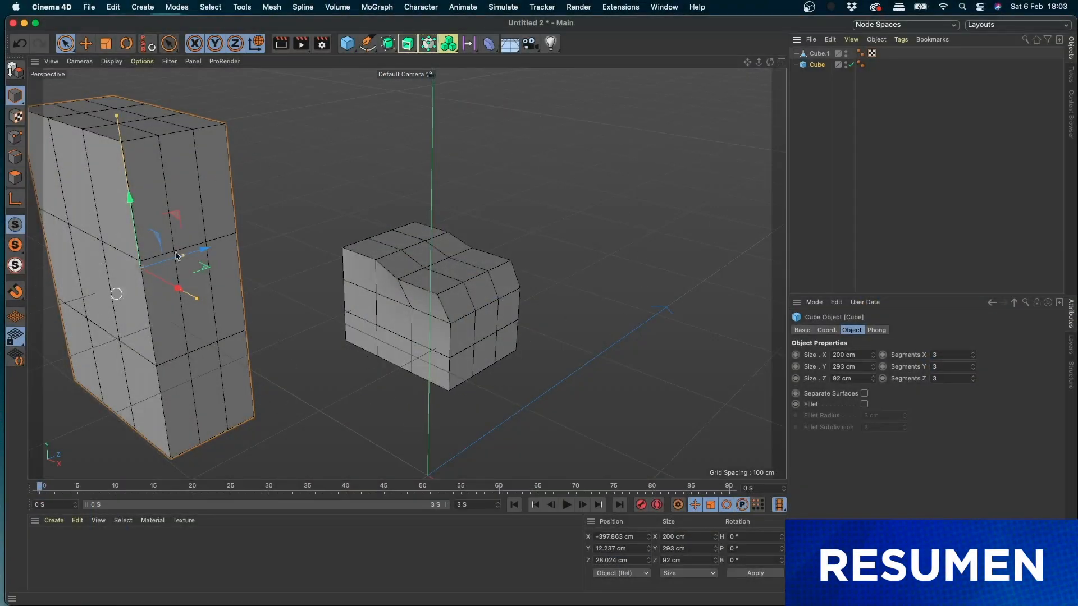
- Orbit, pan and zoom the Perspective view so both cubes are fully framed
alt+drag(510, 243, 364, 181)
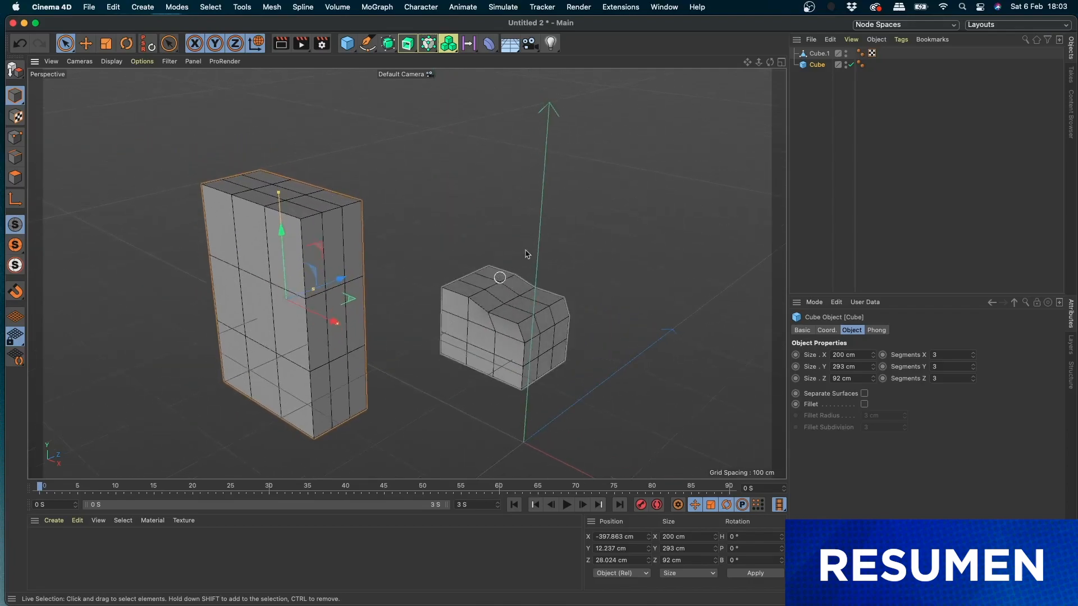
alt+middle_drag(529, 253, 579, 225)
alt+right_drag(470, 272, 507, 265)
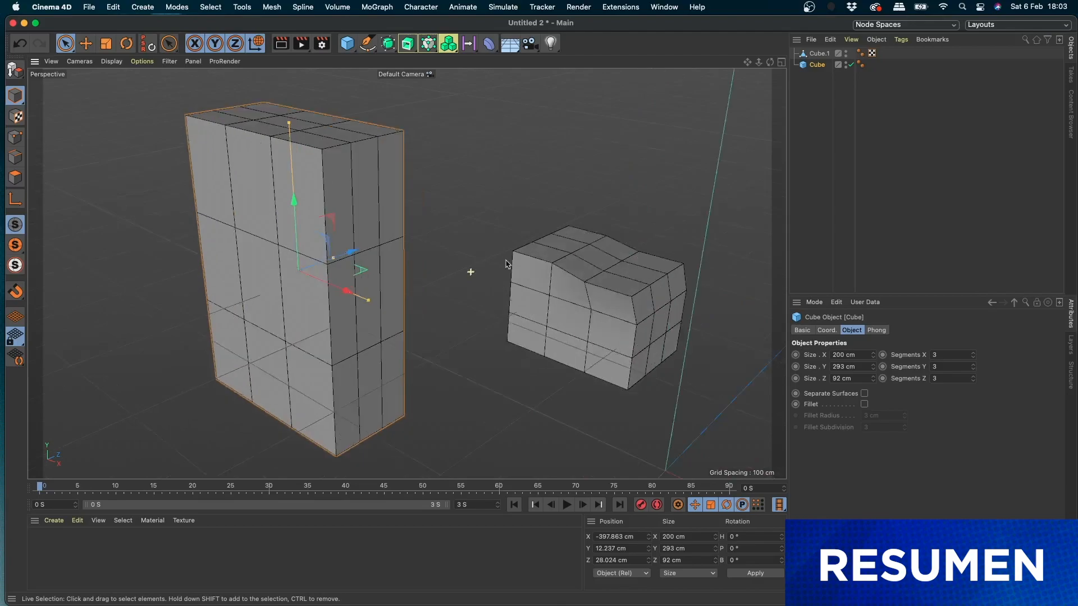
alt+drag(507, 265, 591, 193)
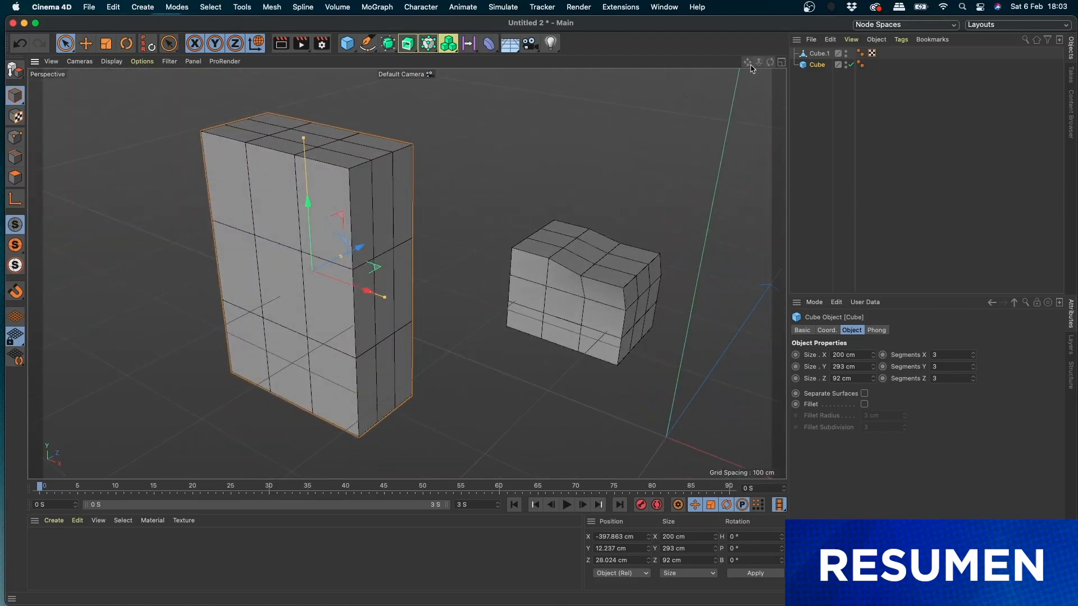
drag(751, 66, 684, 232)
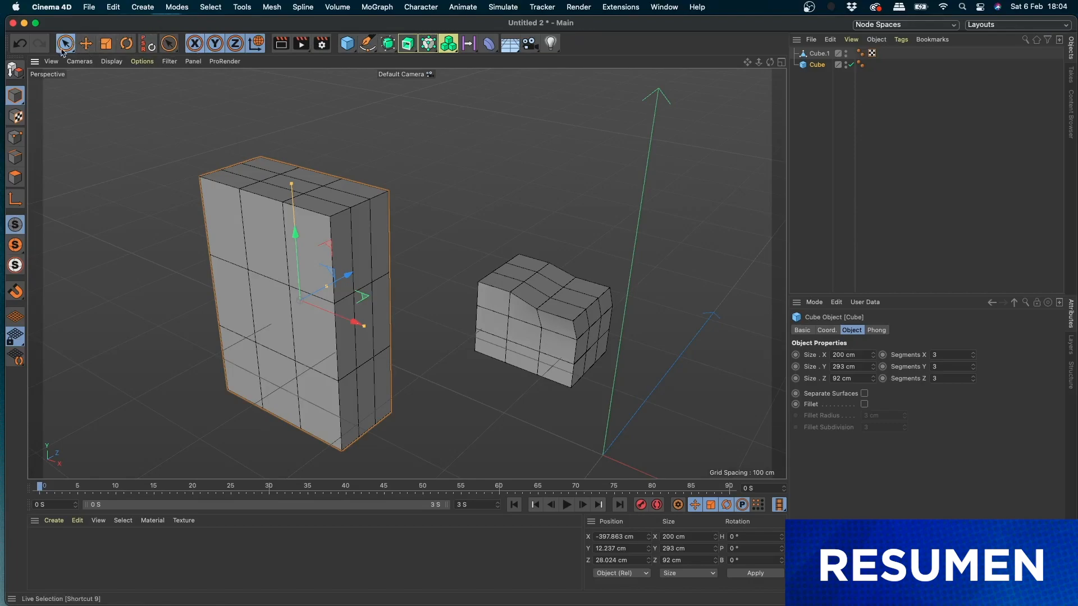
- Switch through the Move and Scale tools, and return to the Live Selection tool
click(82, 50)
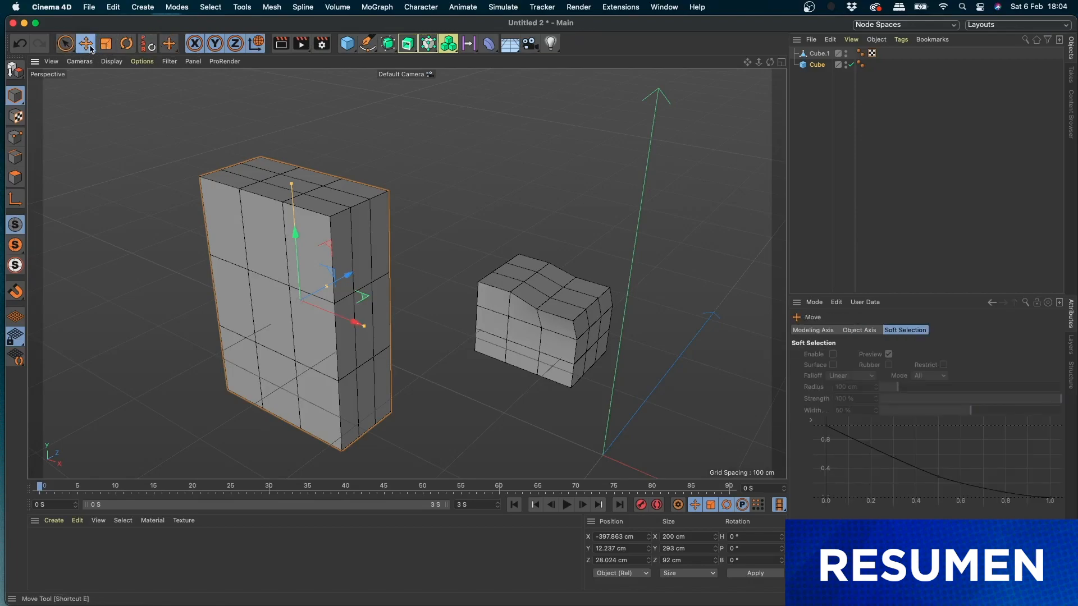
click(106, 43)
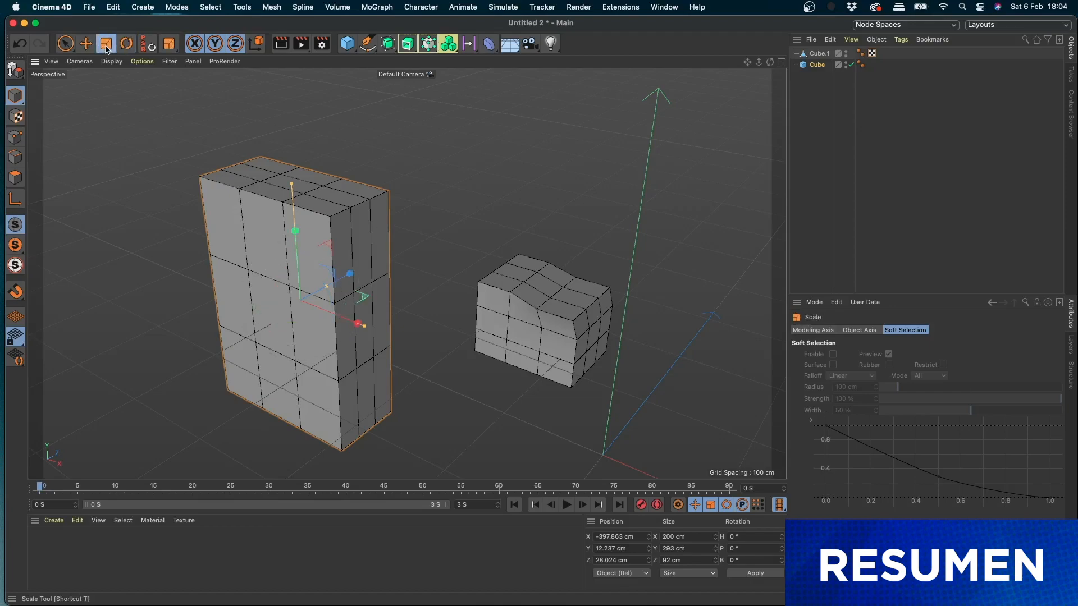
click(65, 44)
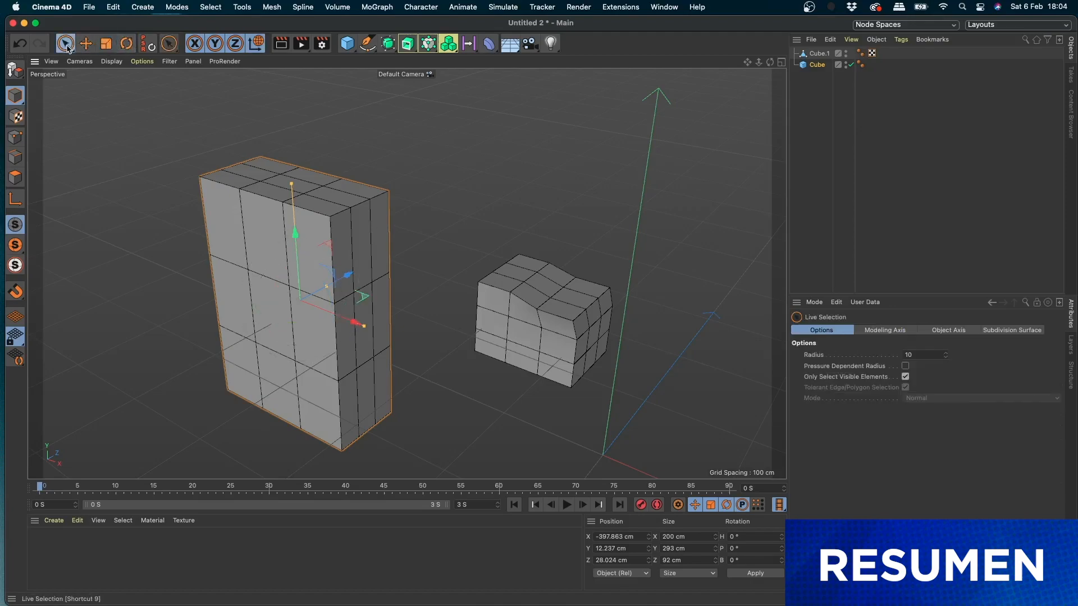
- Review the Output section of the render settings, and close the settings
click(293, 44)
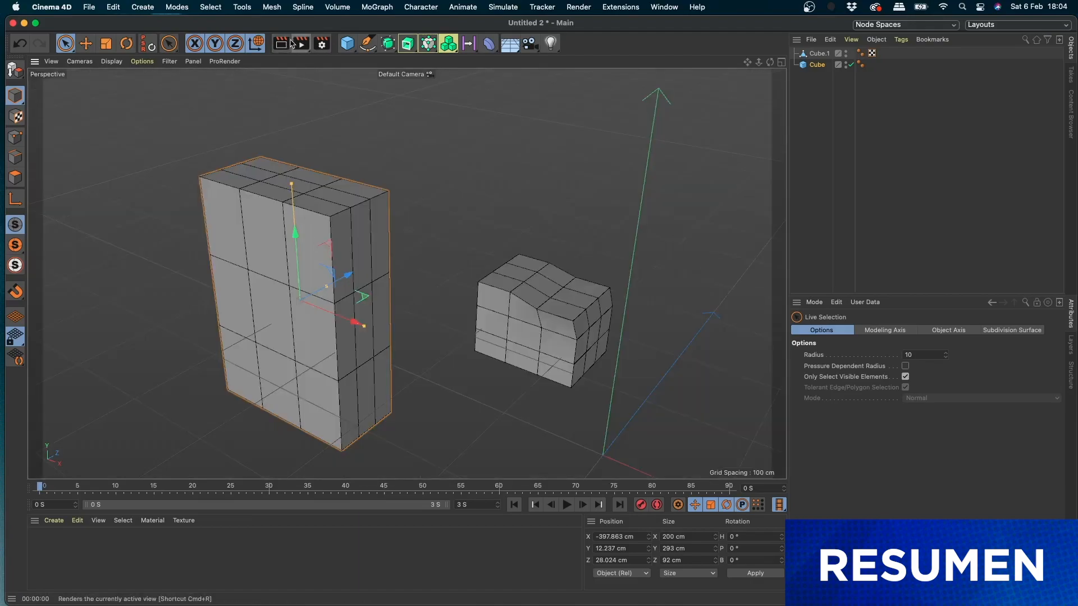
click(292, 44)
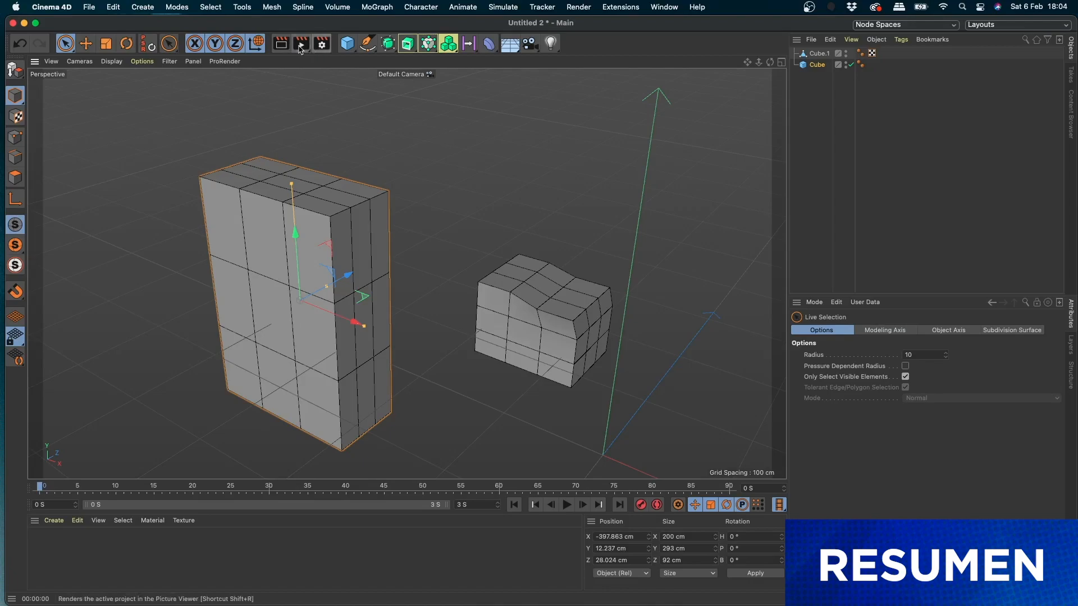
click(322, 45)
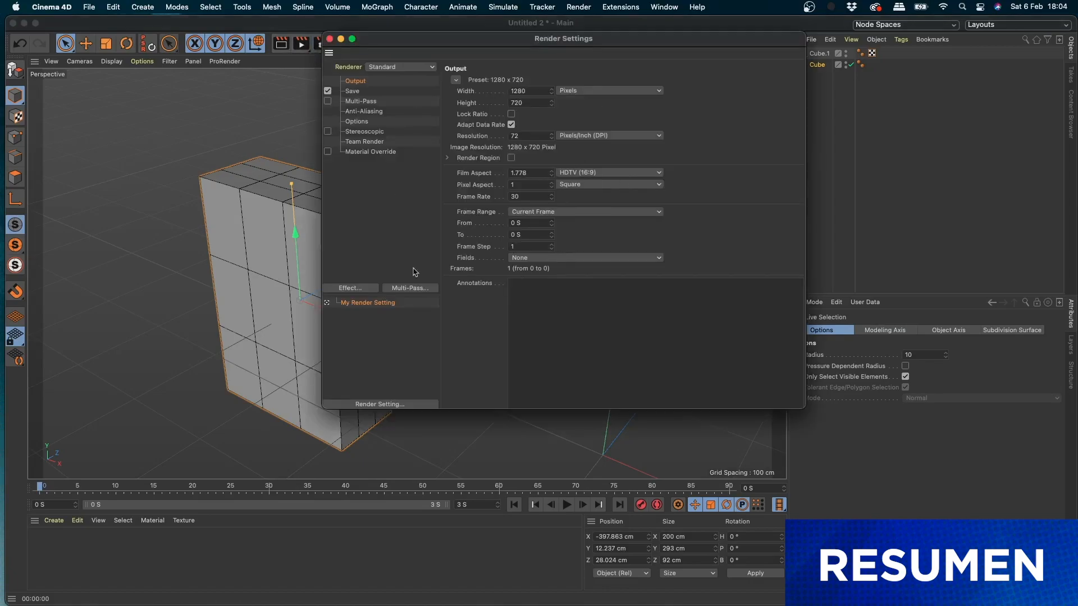
click(330, 40)
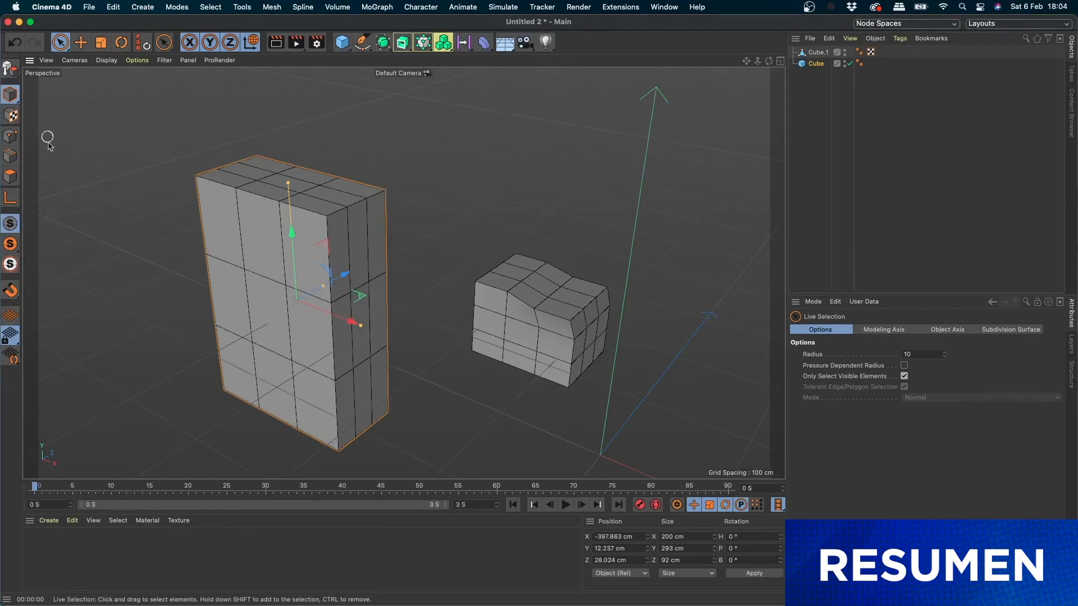
- Raise the eight top points at the editable cube's negative-X end to about 73.7 cm in Y, and return to Model mode
double_click(816, 63)
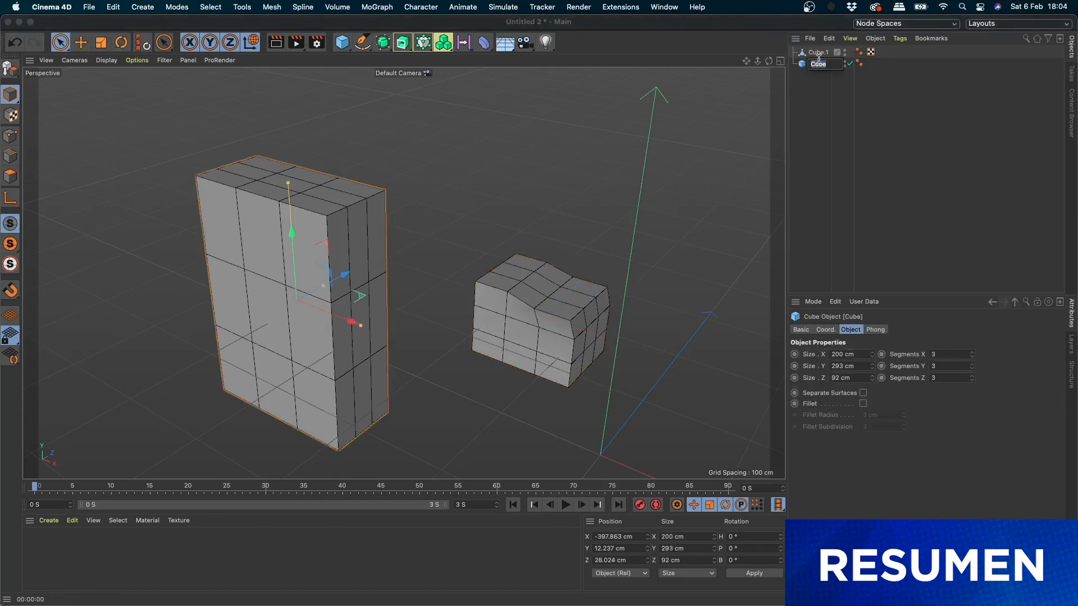
click(819, 53)
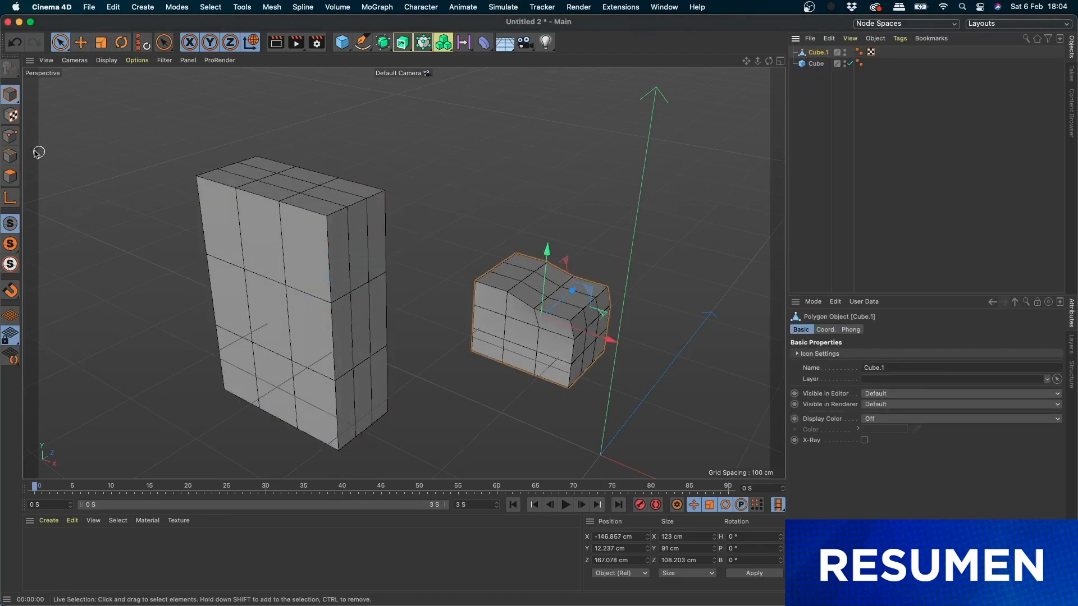
click(10, 136)
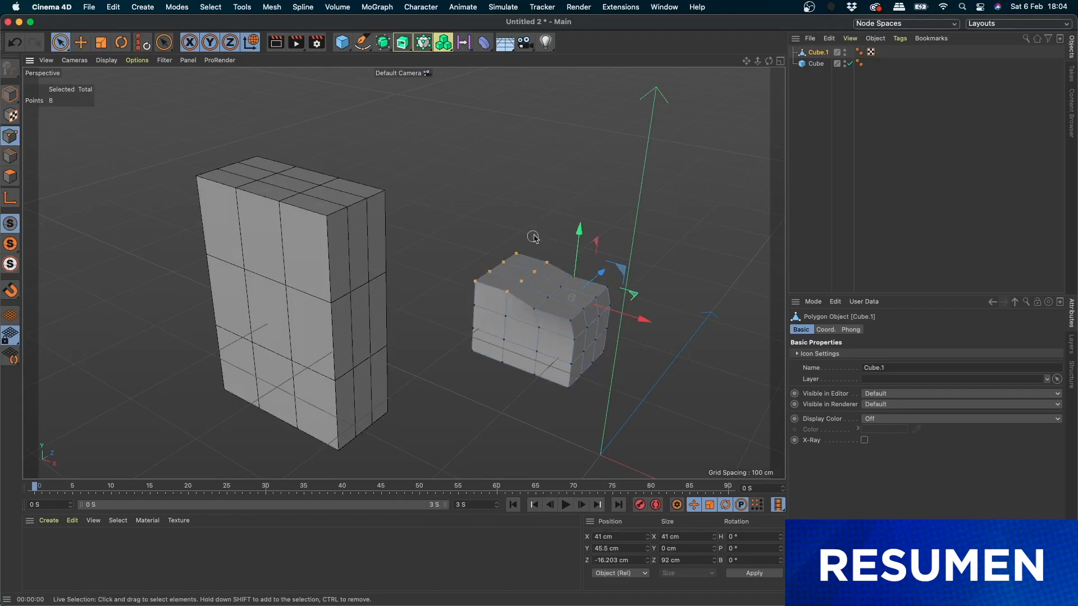
mouse_move(580, 293)
mouse_down()
mouse_move(460, 254)
mouse_move(581, 293)
mouse_up()
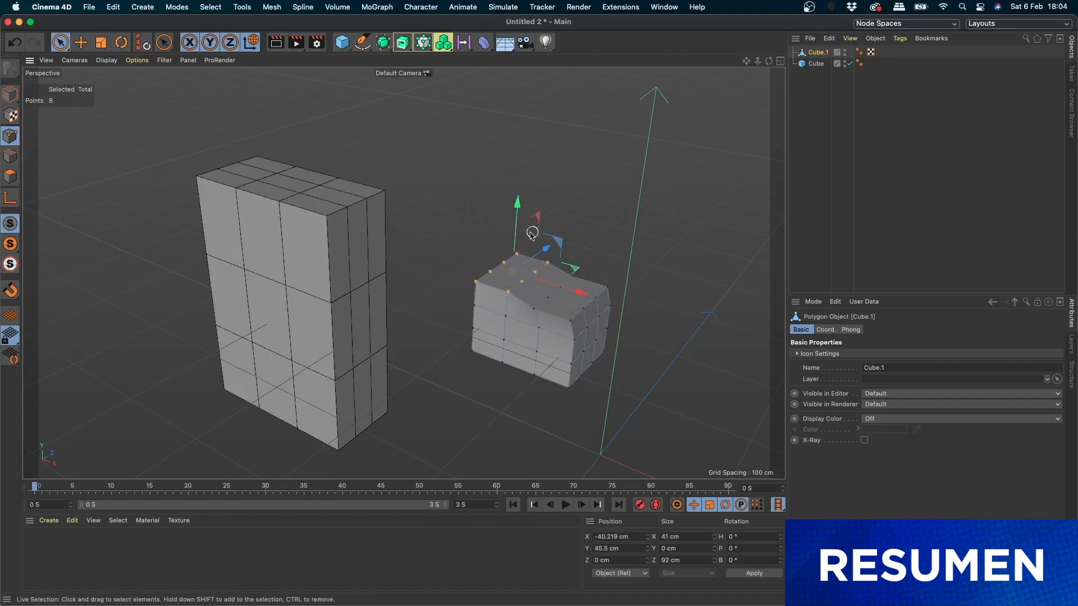
drag(531, 234, 533, 213)
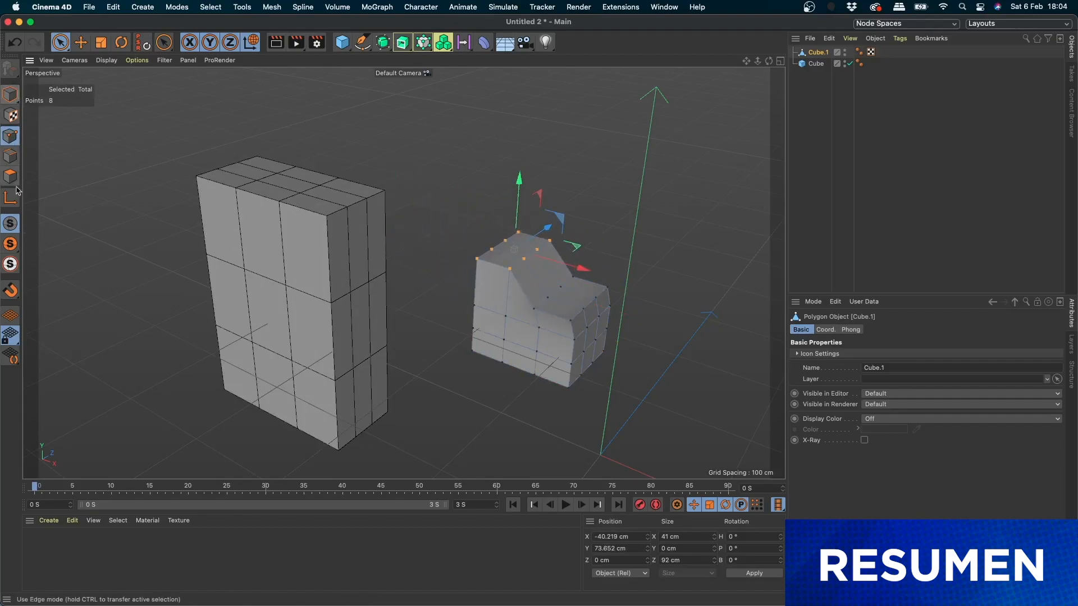
click(11, 95)
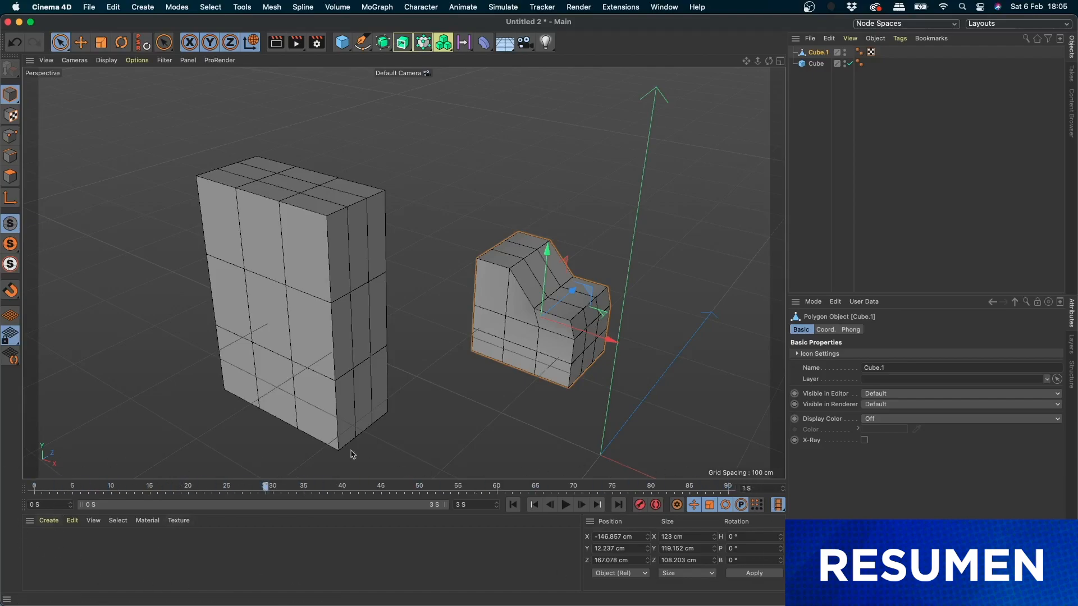
- Scrub the timeline back to frame 1, and look through the material creation options
drag(706, 430, 43, 461)
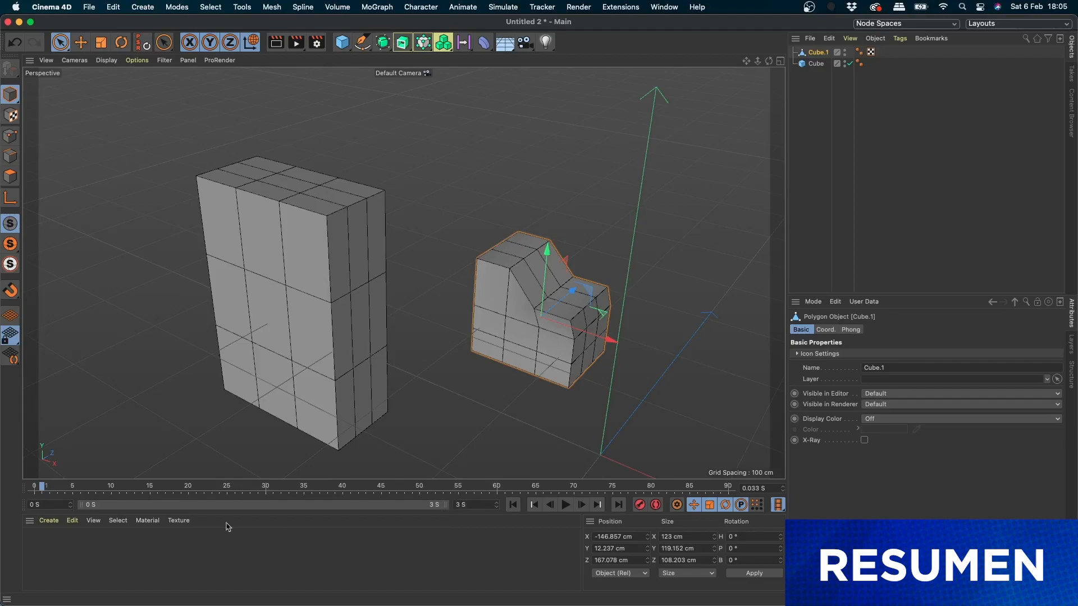
click(50, 521)
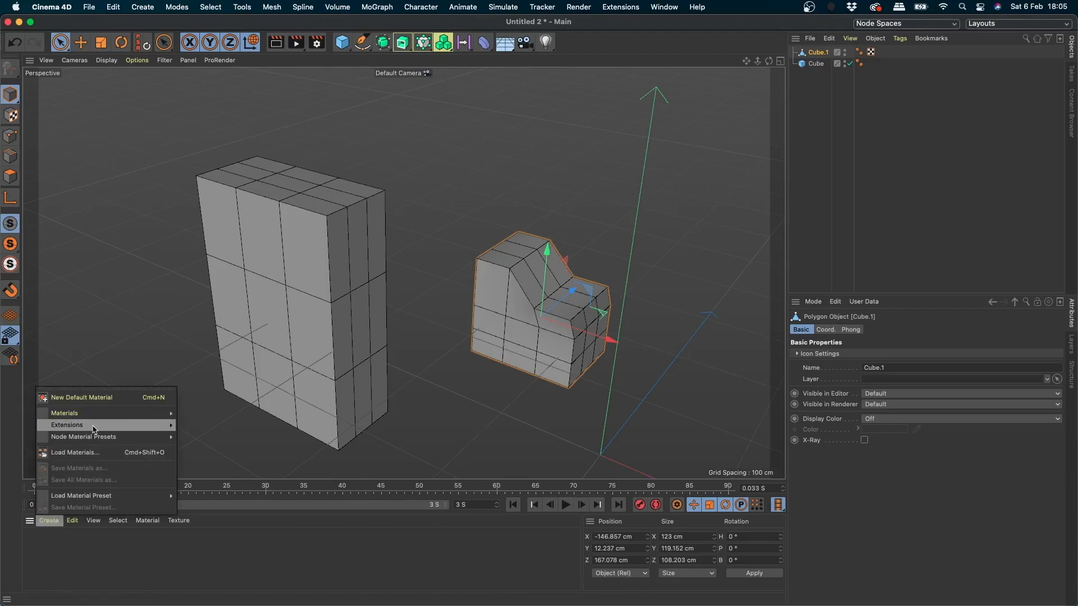
mouse_move(73, 522)
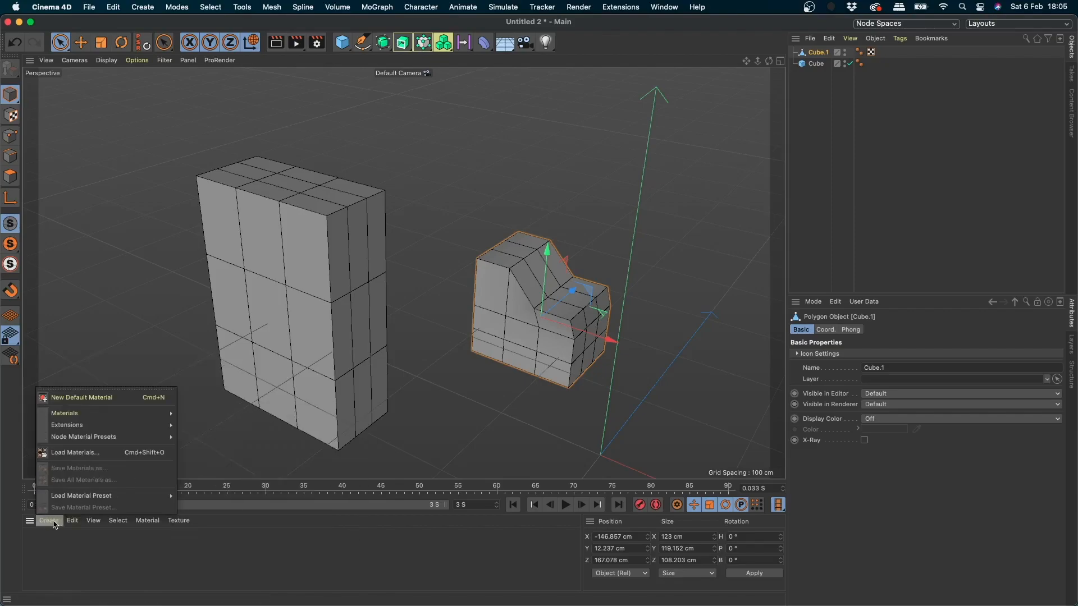
click(63, 564)
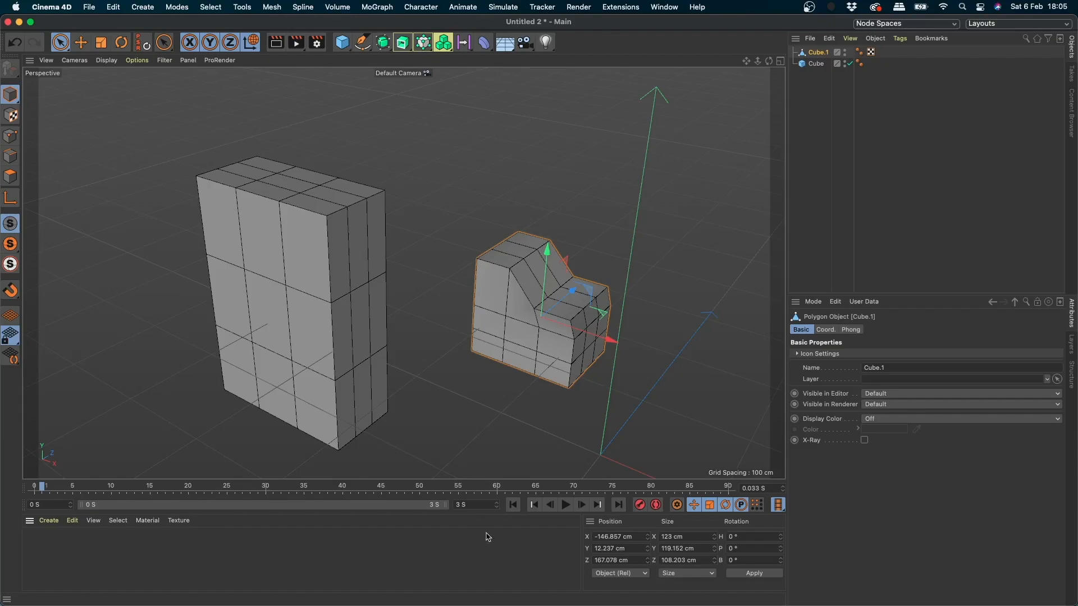
- Create a new default material and set its color to H 293°, S 92%, V 94%
double_click(41, 551)
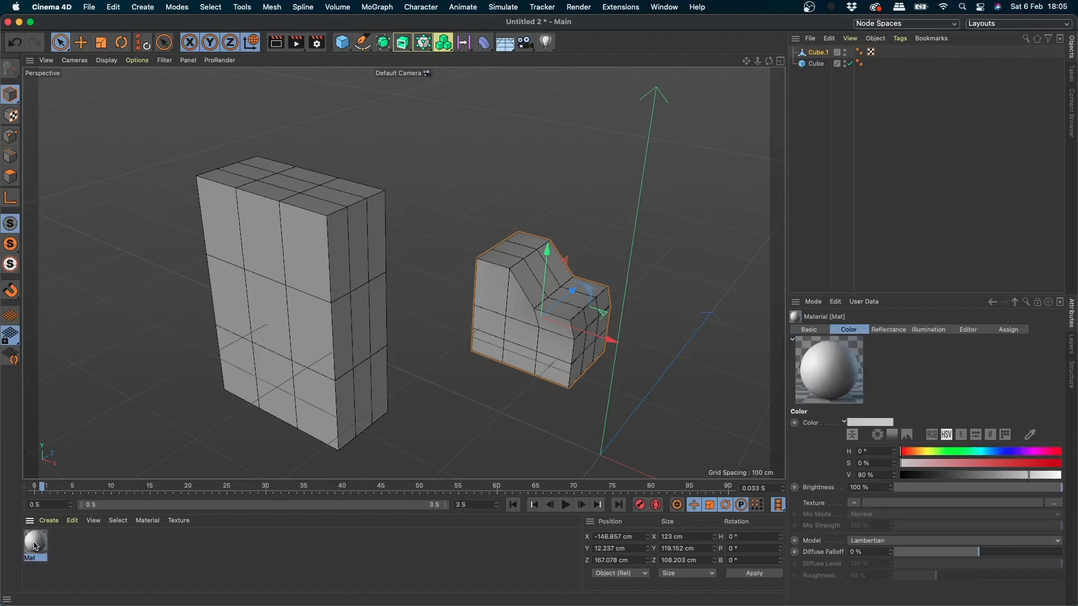
double_click(32, 550)
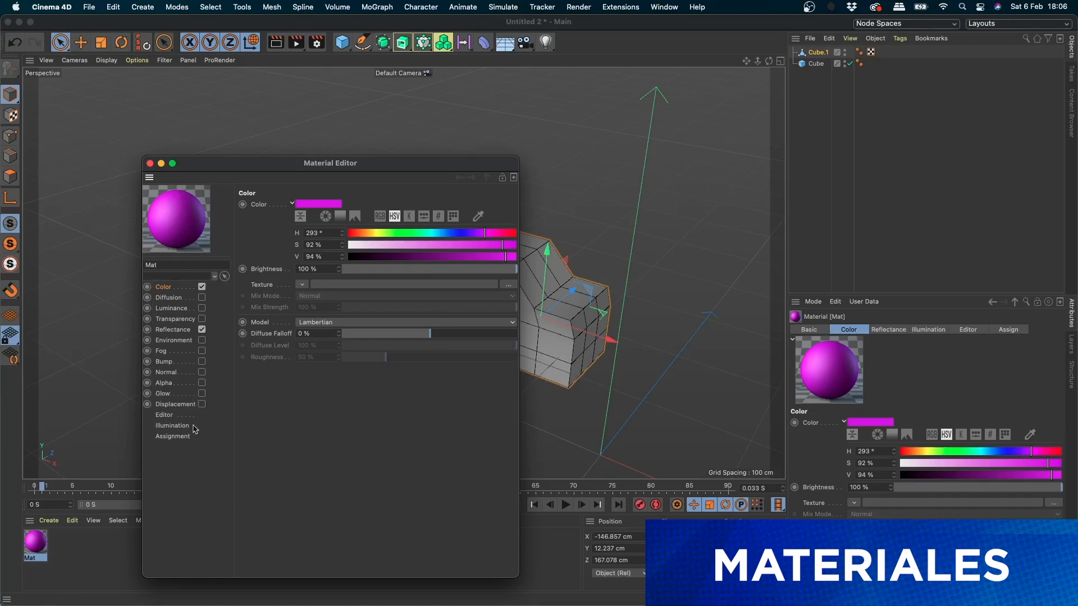
click(150, 164)
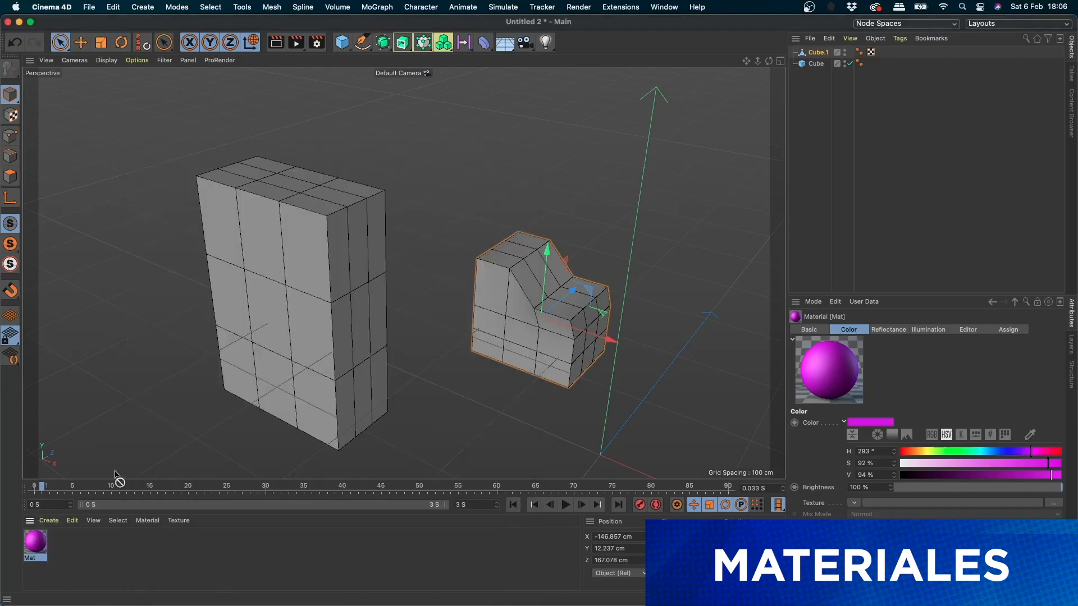
- Apply the magenta material to the parametric cube, create a lime-green material for the editable cube, and select the parametric cube
drag(115, 476, 312, 303)
double_click(70, 555)
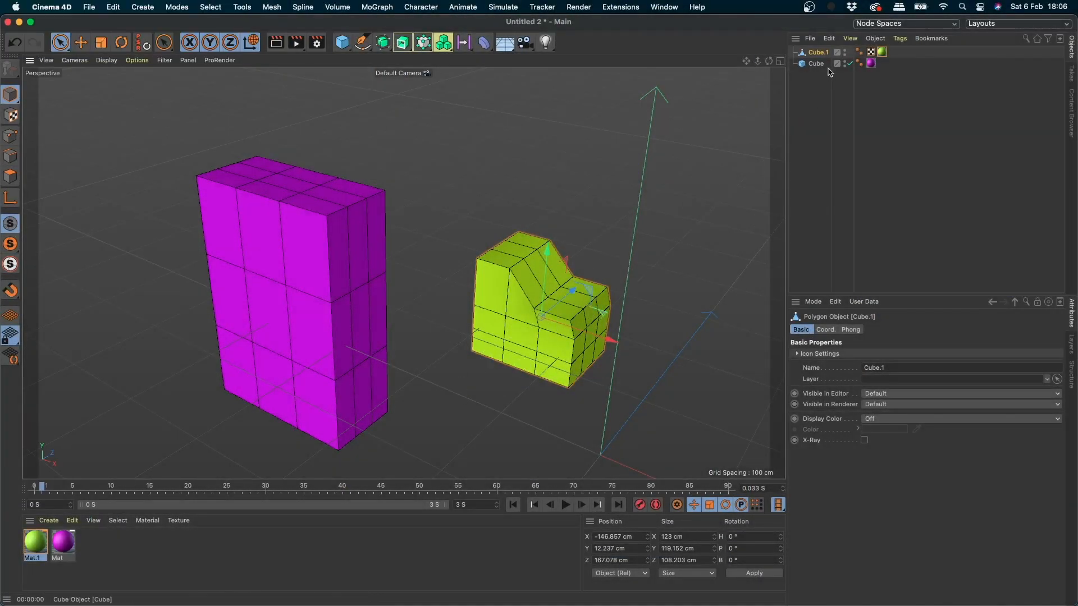
click(815, 64)
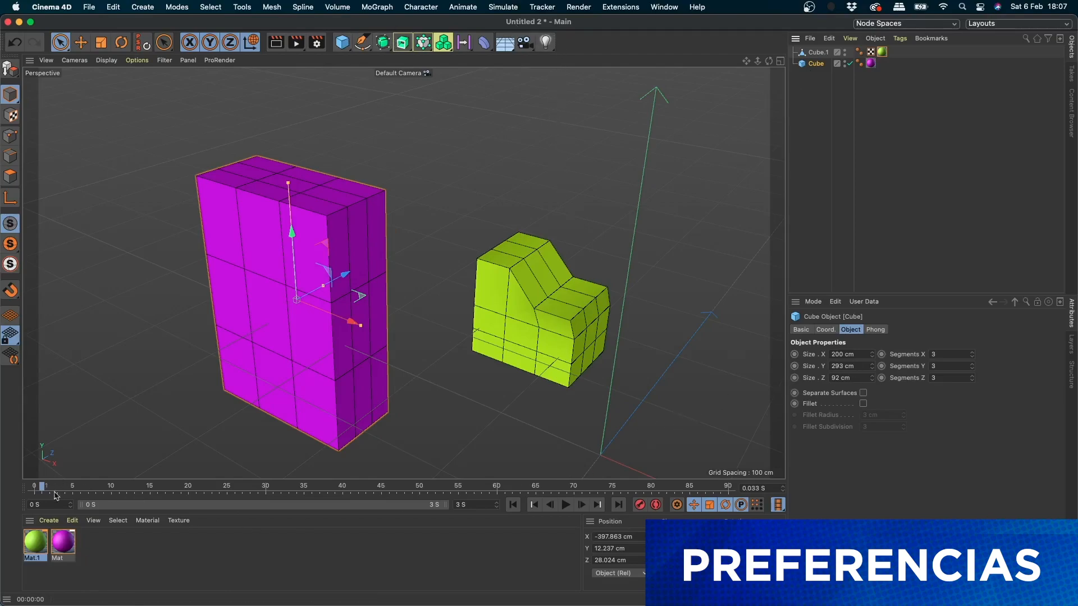
- Open the application preferences and go through Input Devices and Navigation to the Units settings
click(52, 7)
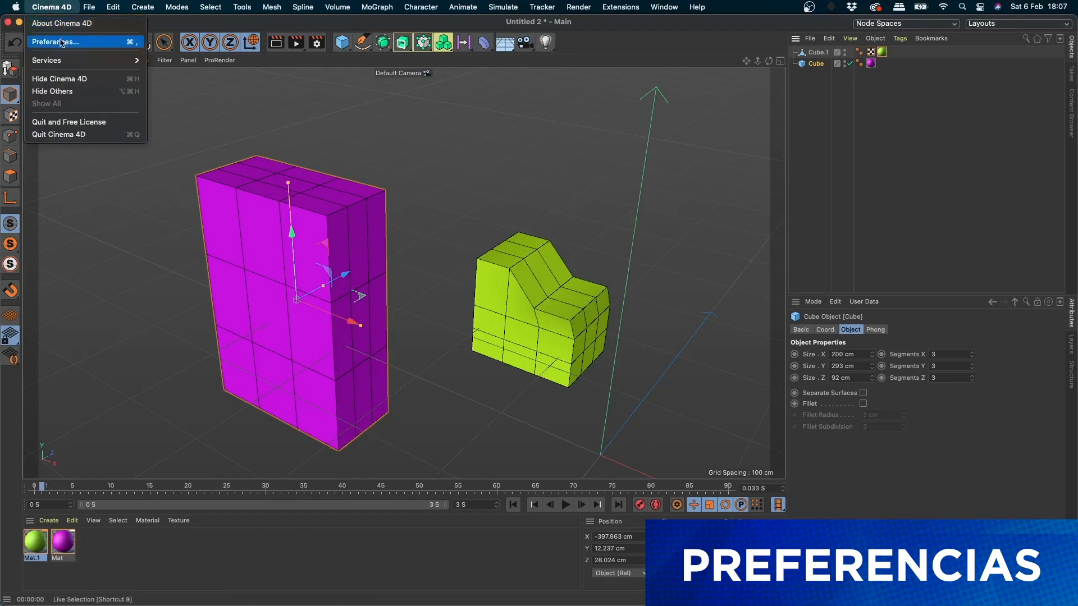
click(60, 43)
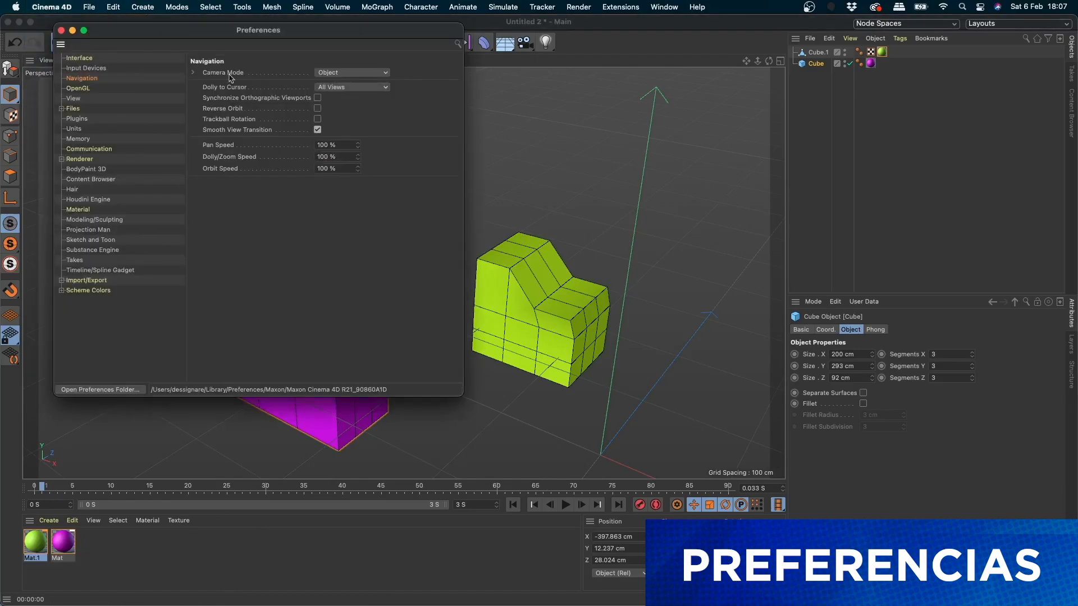
click(87, 68)
click(89, 80)
click(75, 129)
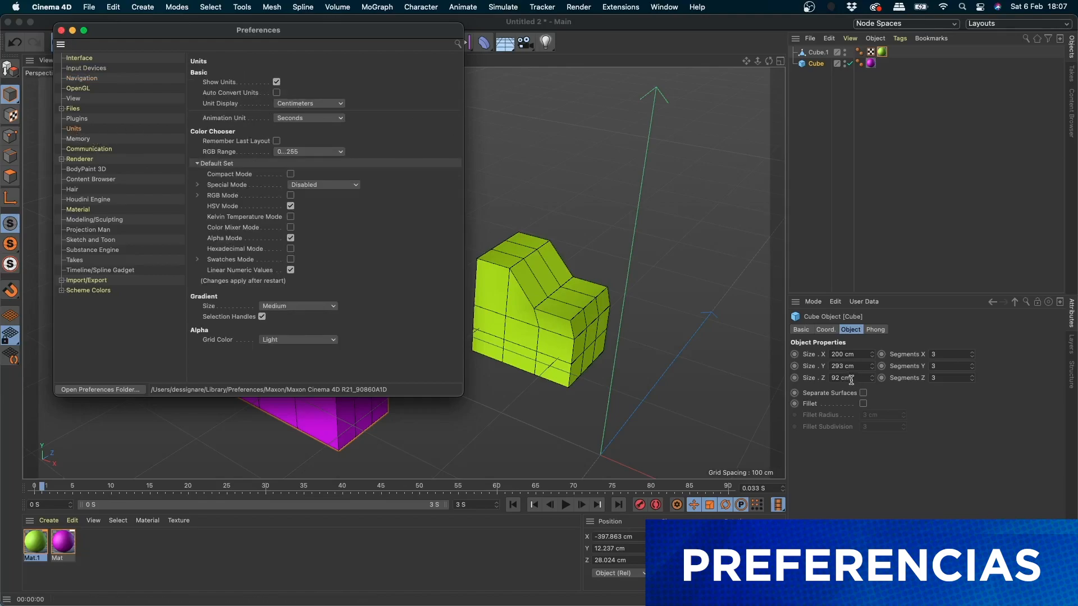
- Look through the unit display options without changing them, and switch the animation unit to Frames
click(303, 104)
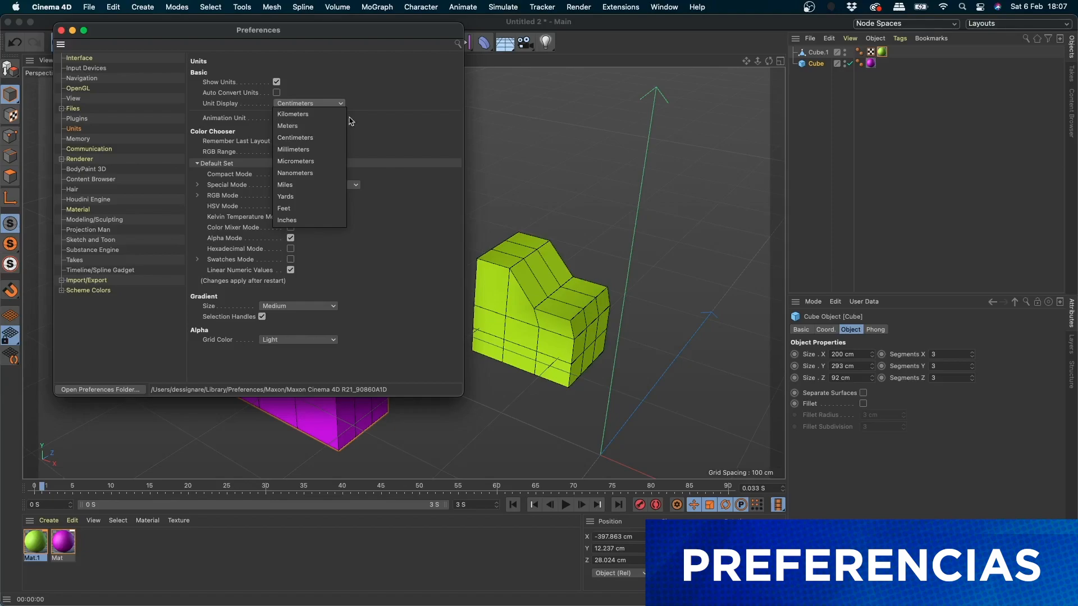
click(405, 105)
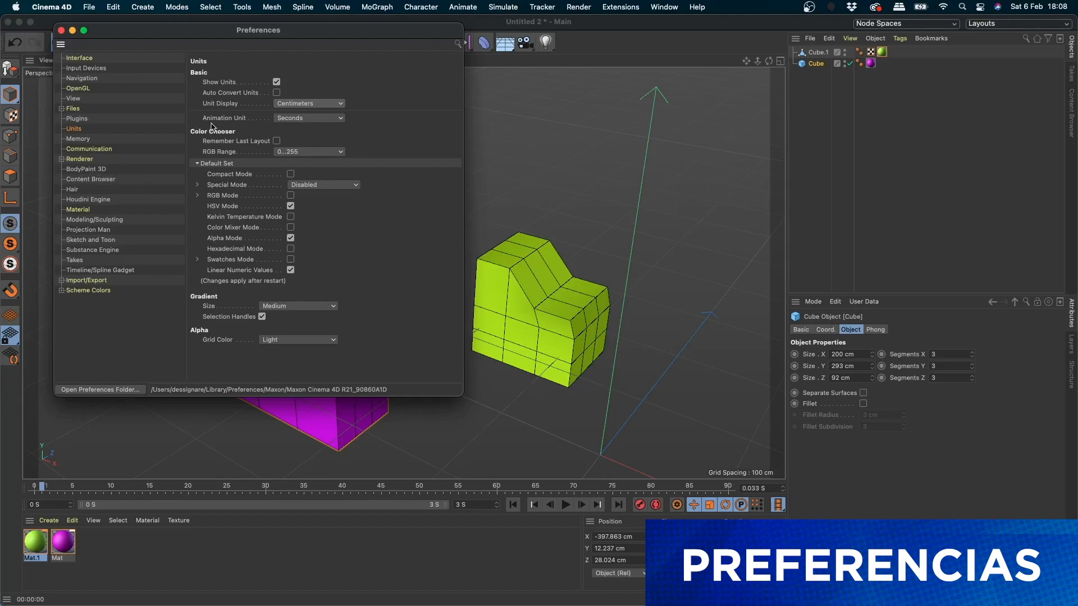
click(296, 118)
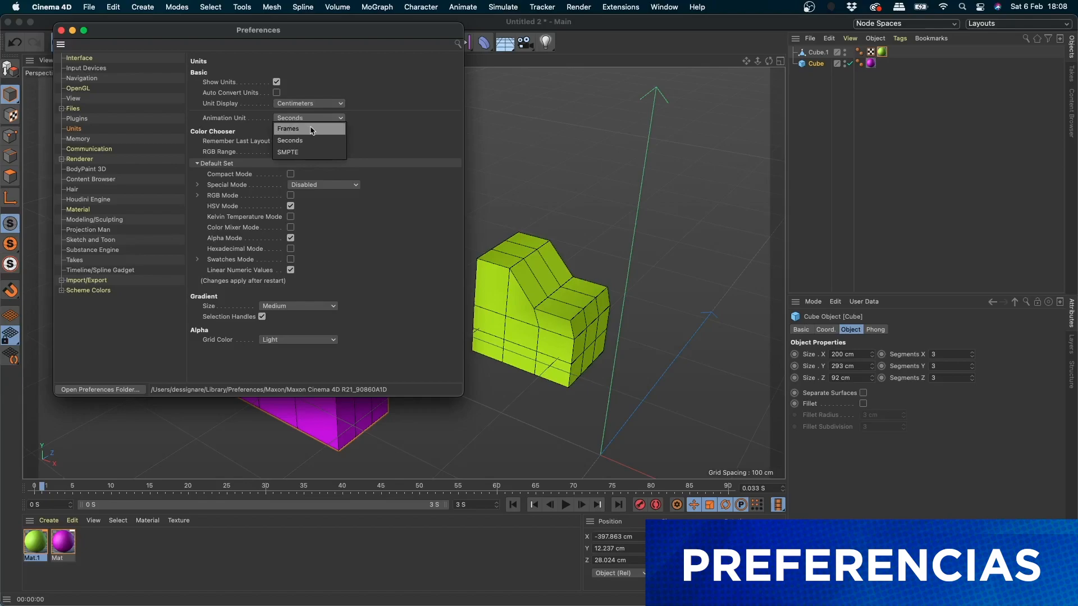
click(310, 134)
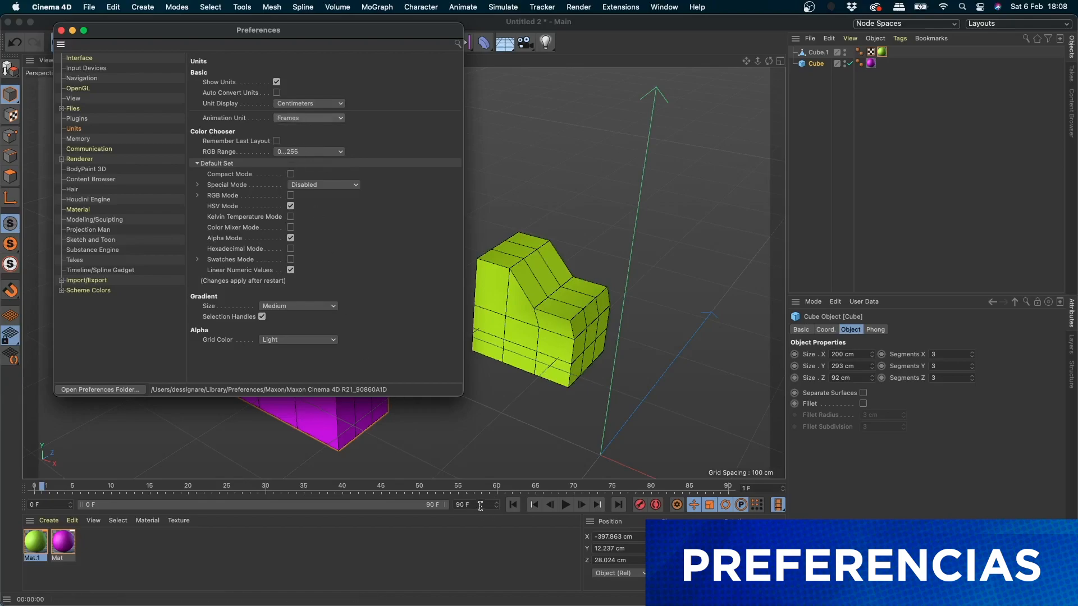
click(314, 119)
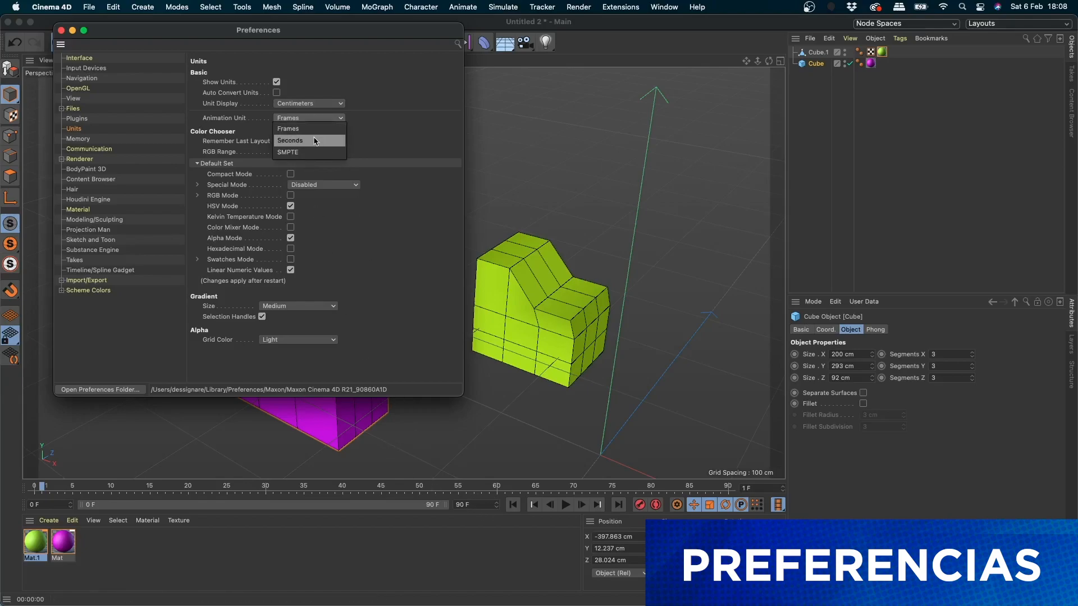
click(309, 129)
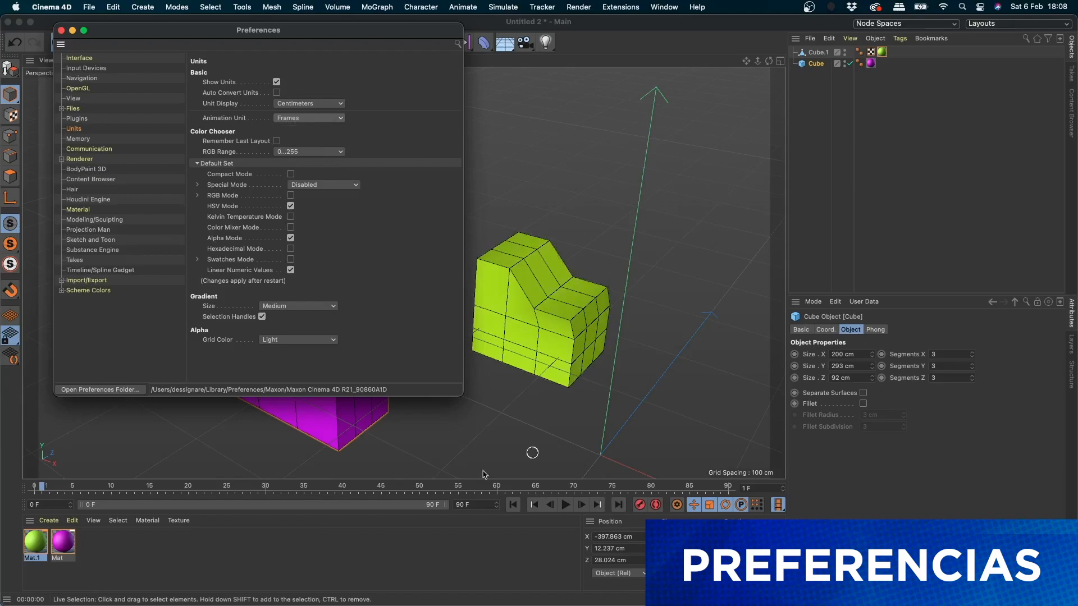
- Set the animation unit back to Seconds in the preferences, and open the timeline's end time for editing
click(308, 119)
click(309, 140)
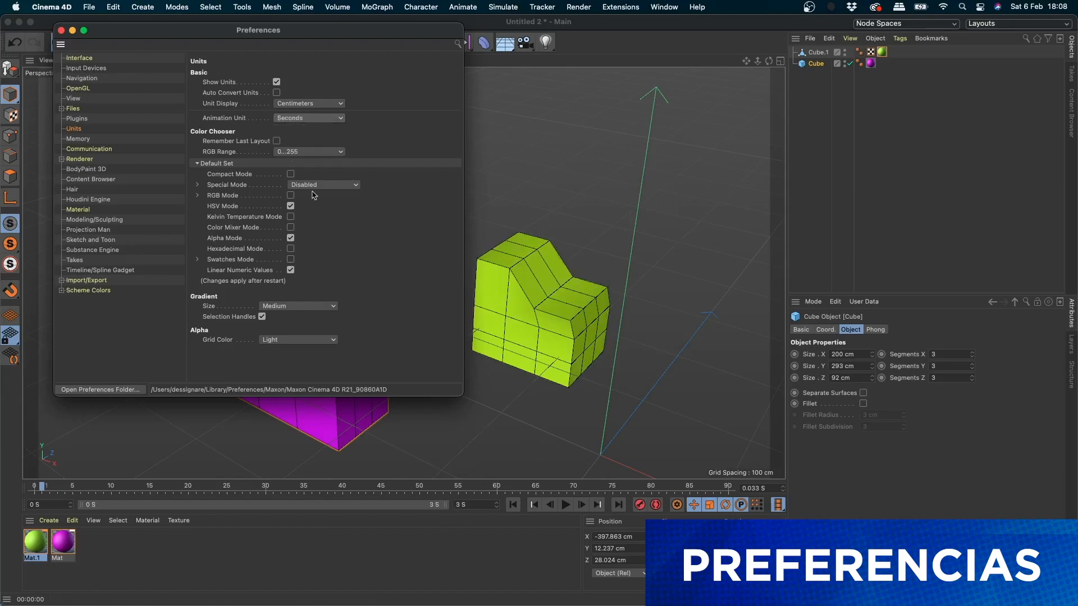
click(62, 30)
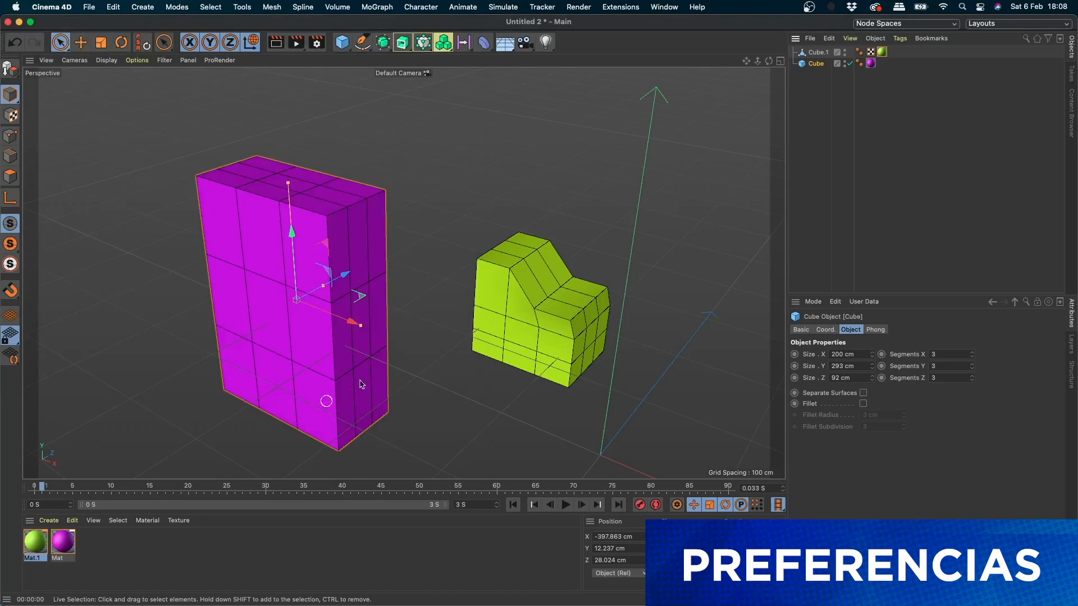
double_click(471, 505)
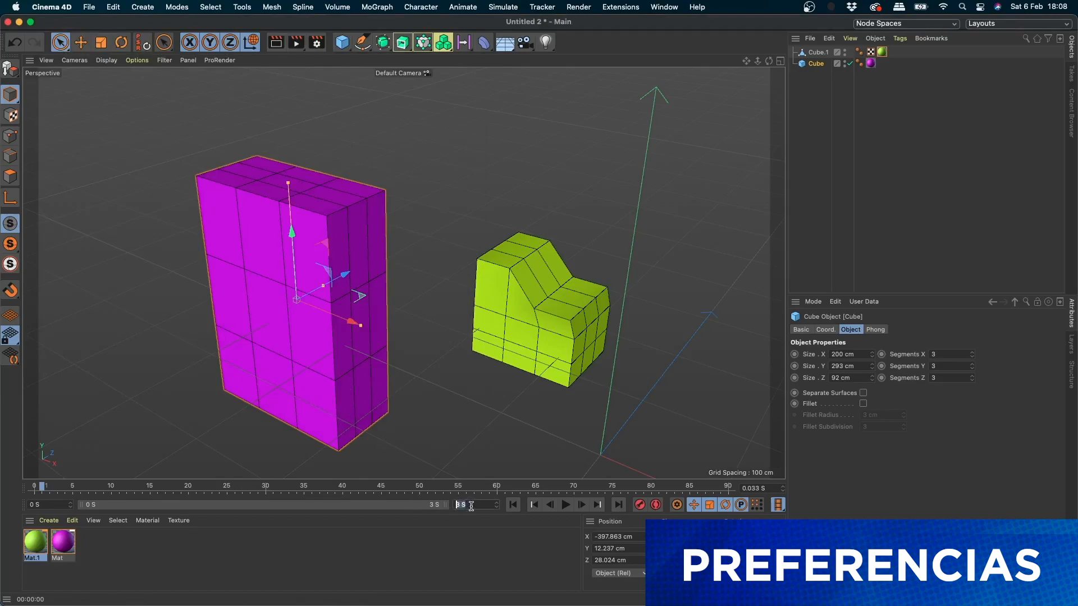